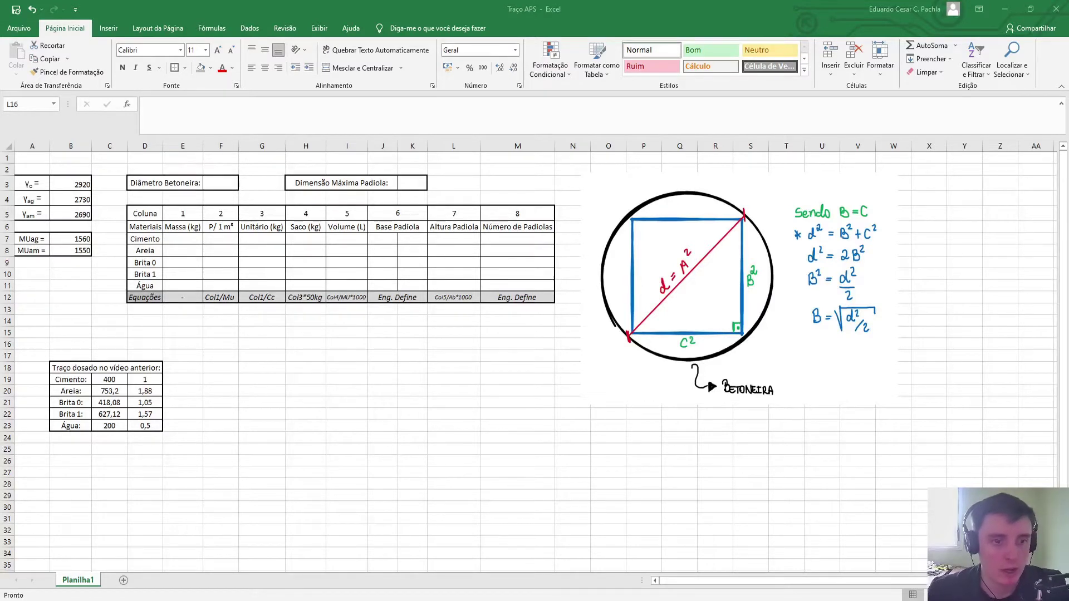
Examine the material masses and unit proportions in the "Traço dosado no vídeo anterior" table
left_click_drag(112, 380, 112, 427)
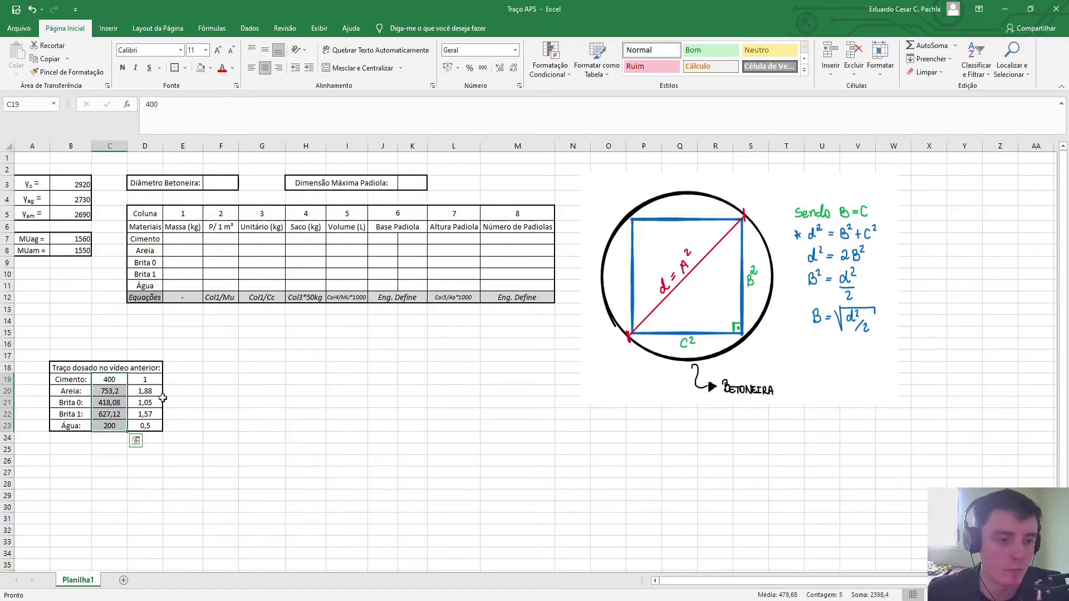
left_click_drag(149, 384, 148, 427)
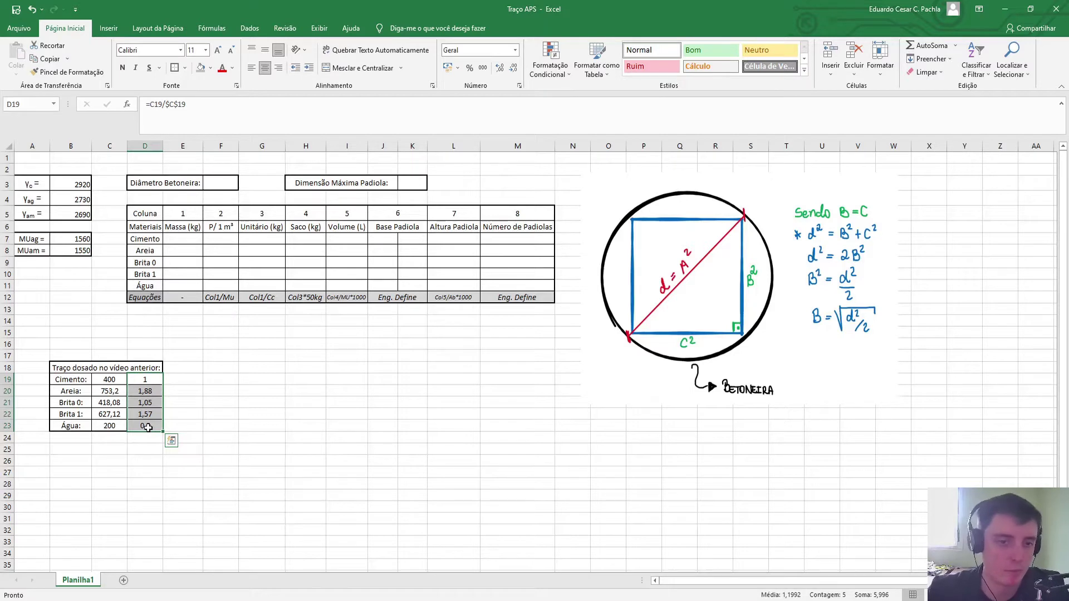
left_click_drag(151, 384, 149, 427)
left_click(369, 423)
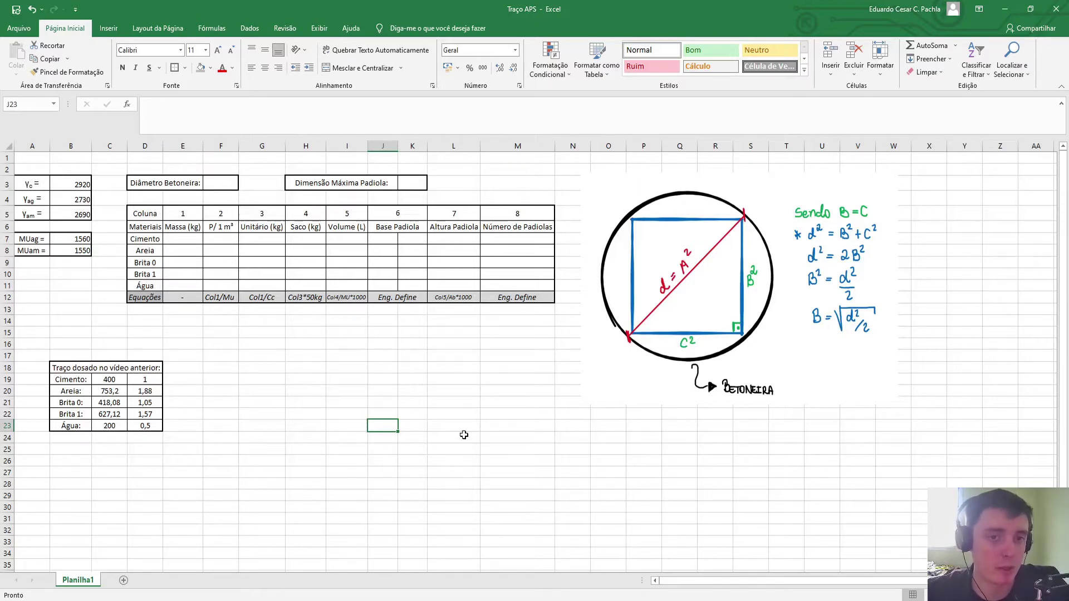
left_click_drag(115, 384, 109, 428)
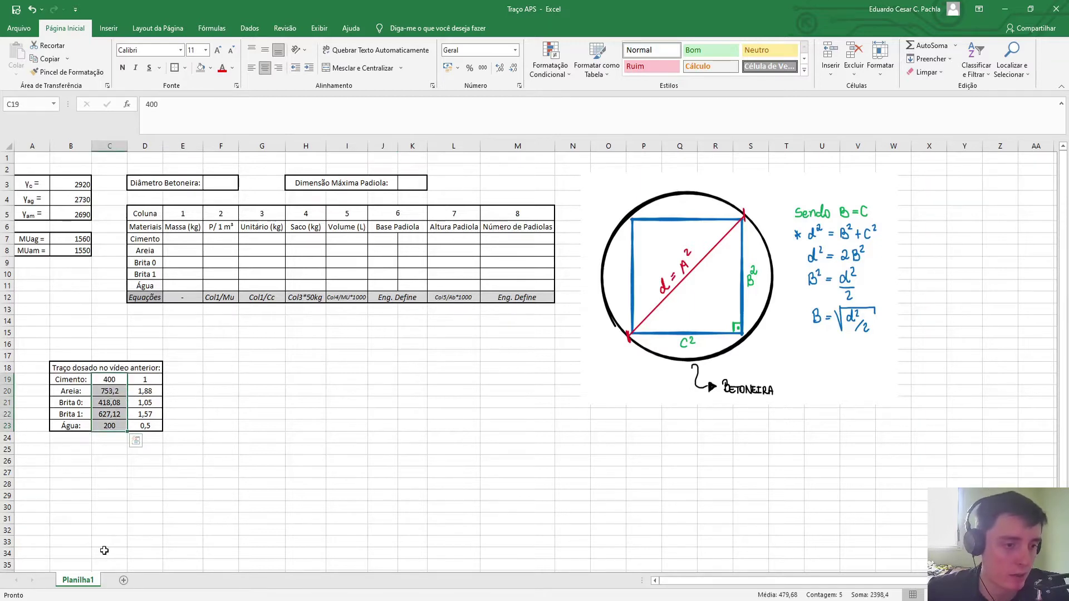
left_click_drag(157, 386, 149, 427)
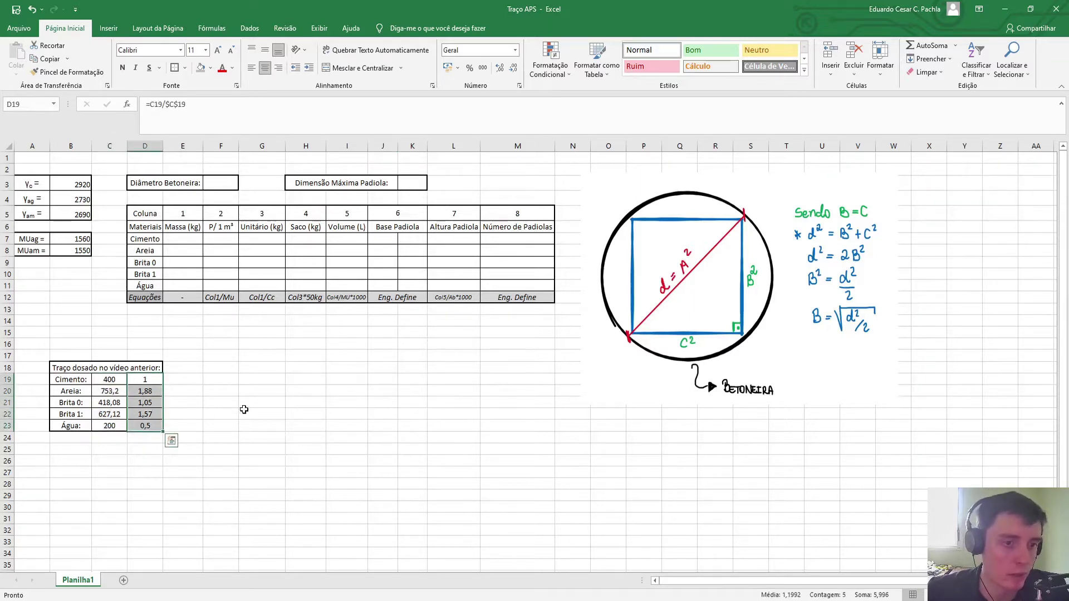
left_click(244, 410)
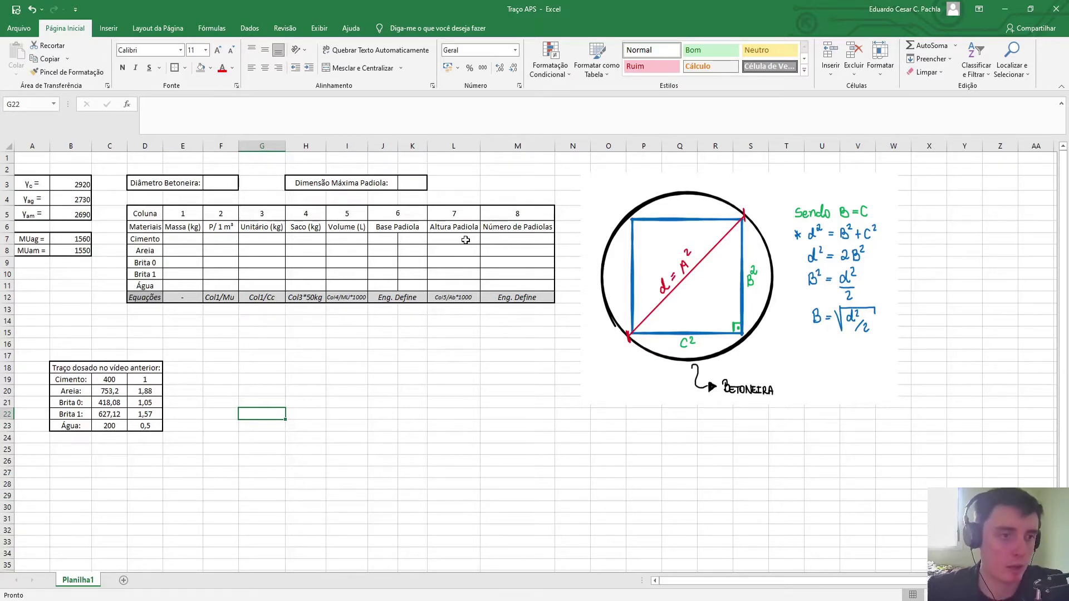
Review the specific masses in B3:B5, the unit masses in B7:B8 and the earlier mix table
left_click_drag(83, 186, 76, 251)
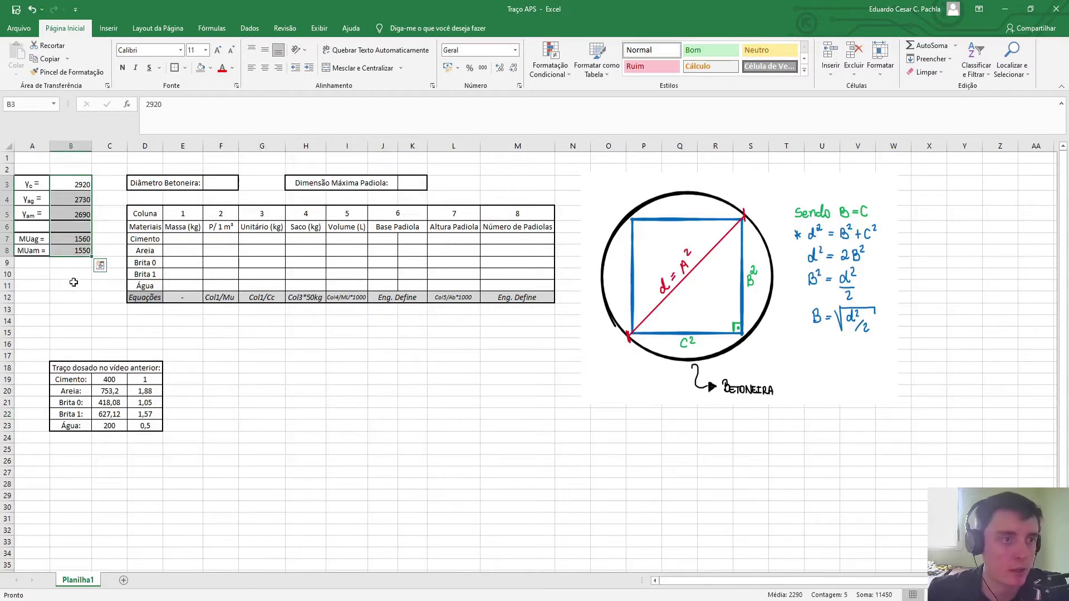
left_click(27, 184)
left_click(33, 199)
left_click(34, 215)
left_click_drag(83, 181, 78, 239)
left_click(33, 240)
left_click(33, 252)
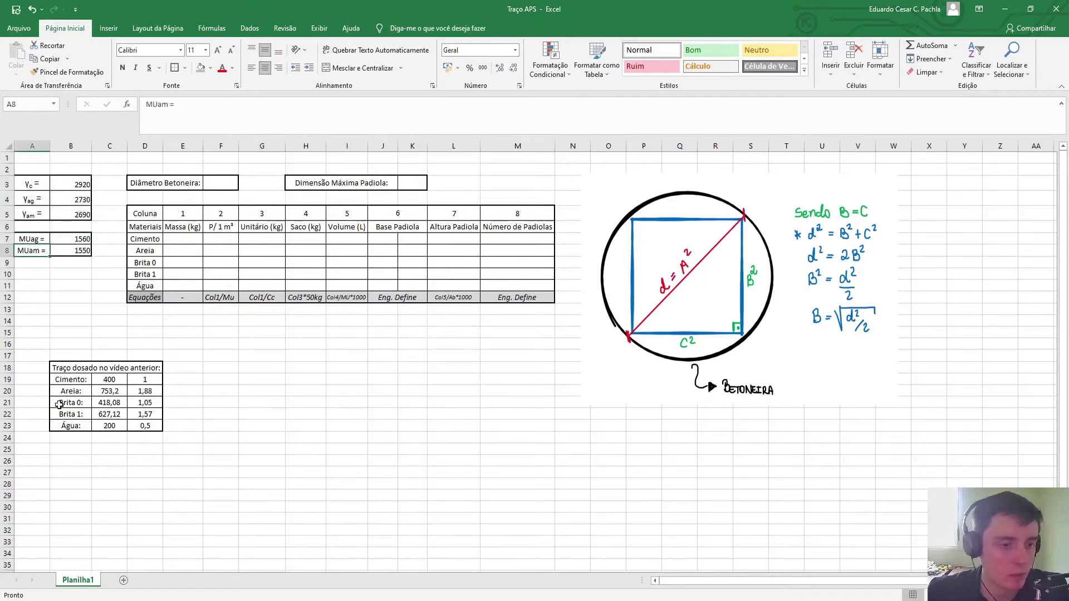
left_click_drag(66, 368, 133, 422)
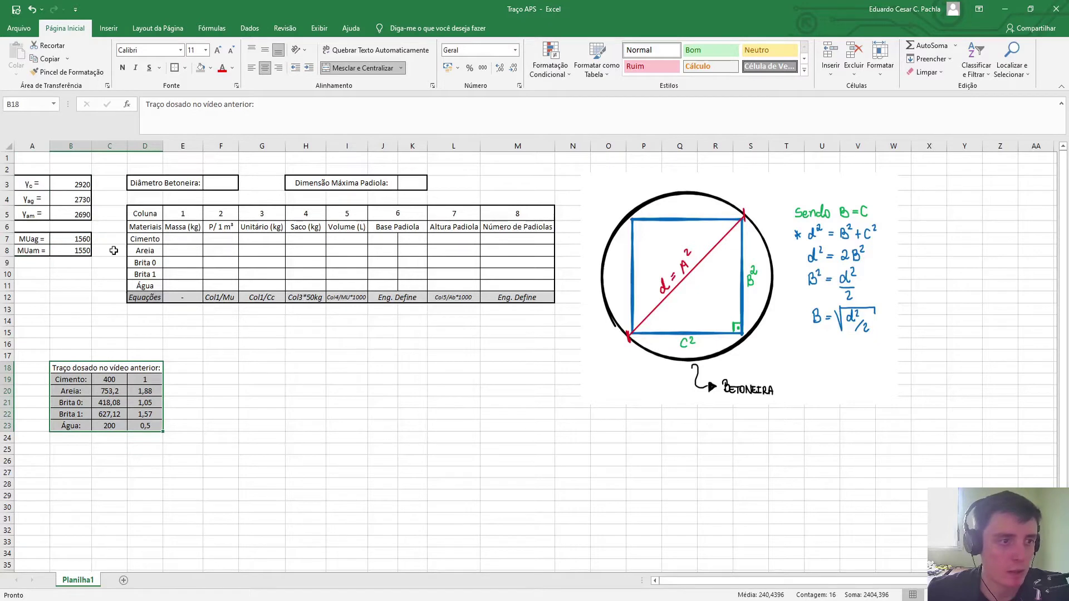
left_click(103, 298)
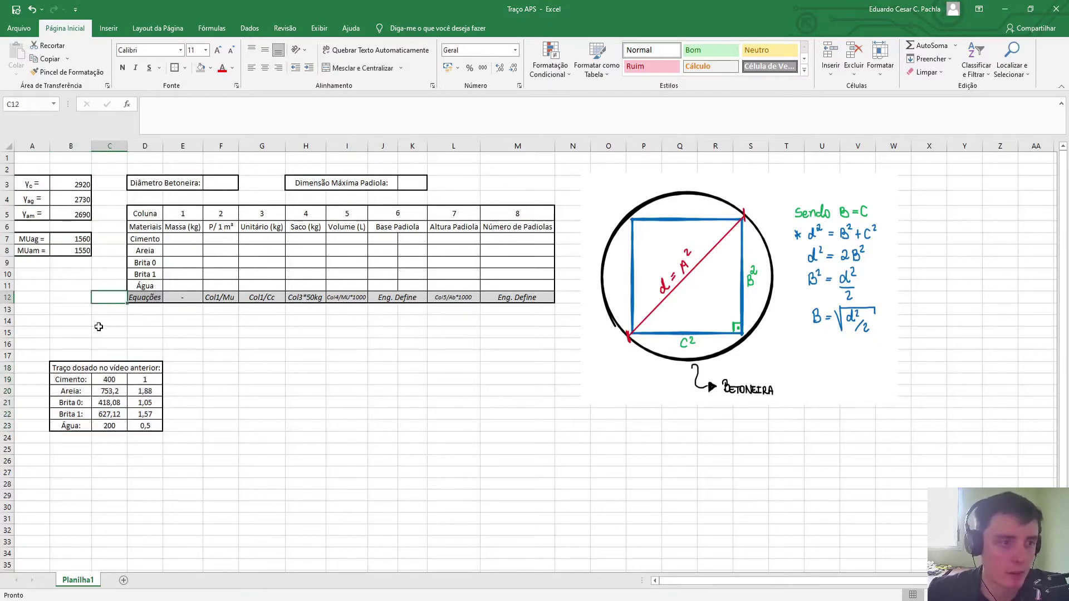
left_click_drag(68, 182, 70, 212)
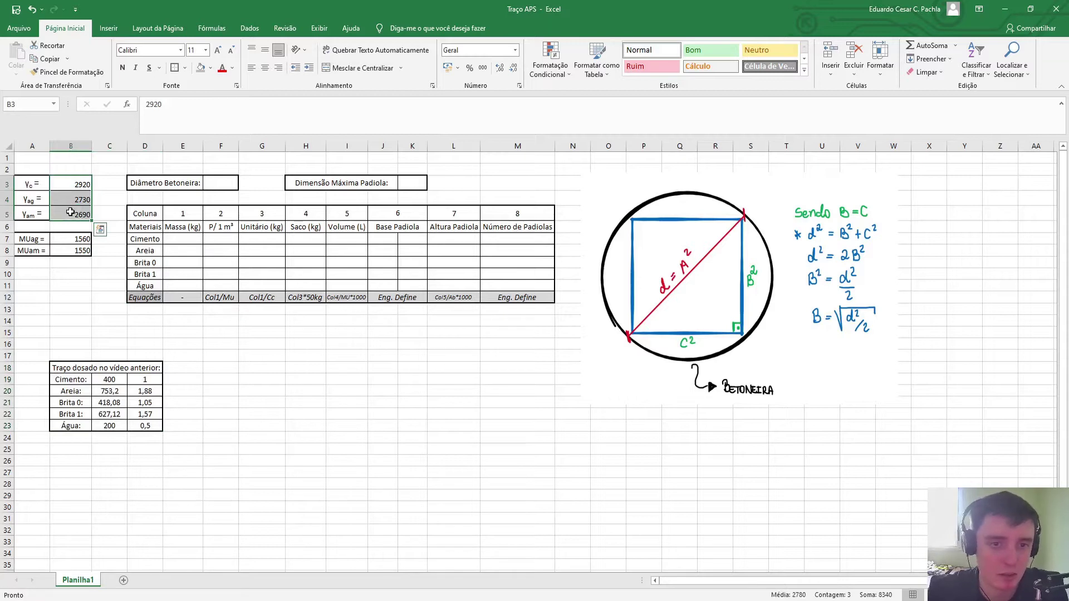
left_click(79, 182)
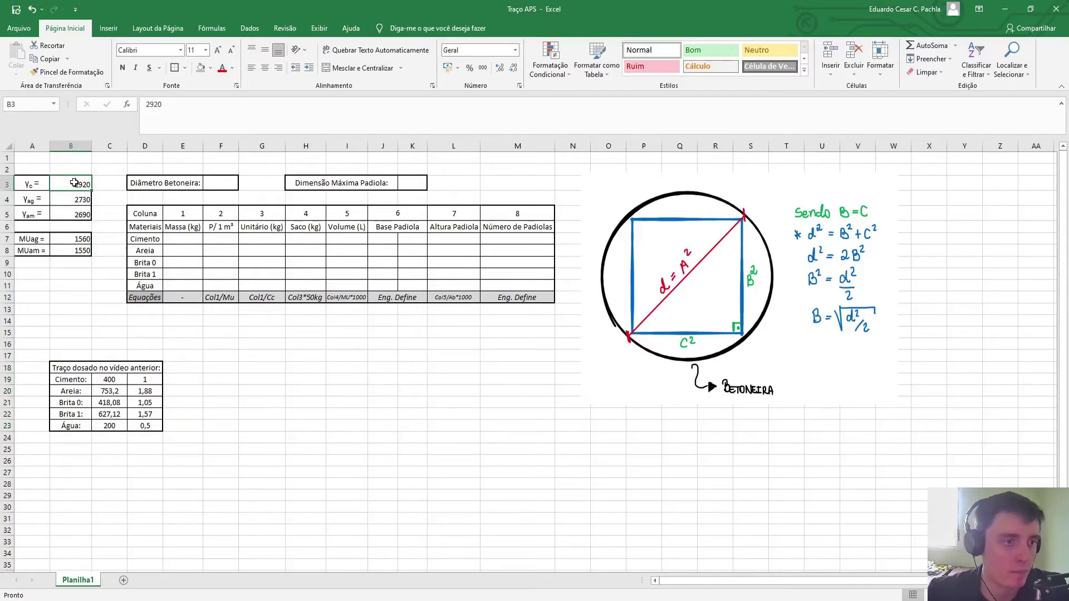
Apply the custom number format 0,00 "kg/m³" to the specific and unit masses in B3:B5 and B7:B8
left_click_drag(74, 183, 79, 250)
left_click(100, 229)
left_click(79, 189)
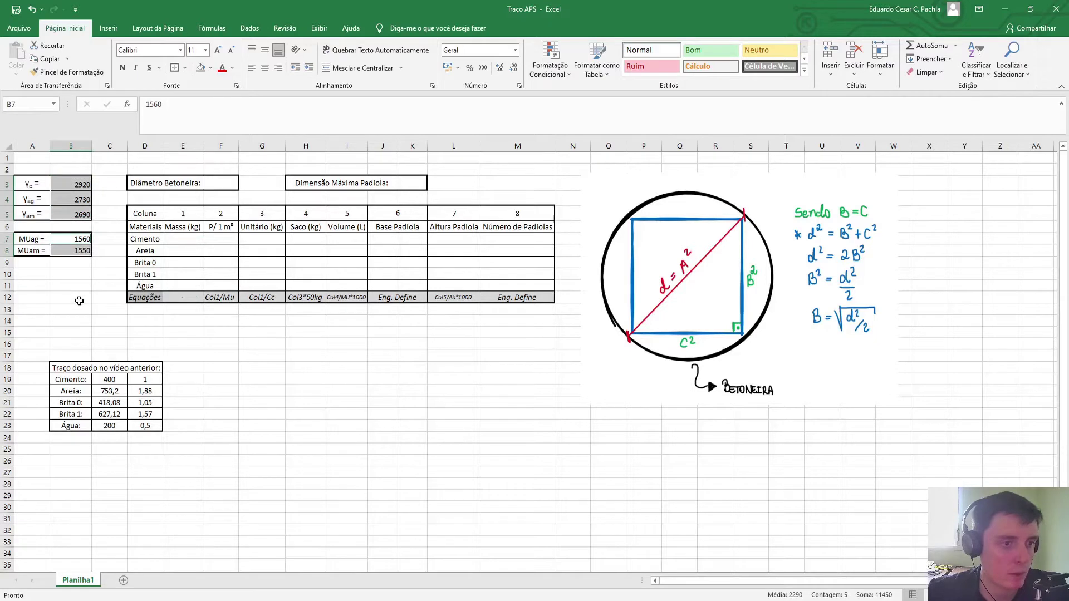
right_click(78, 198)
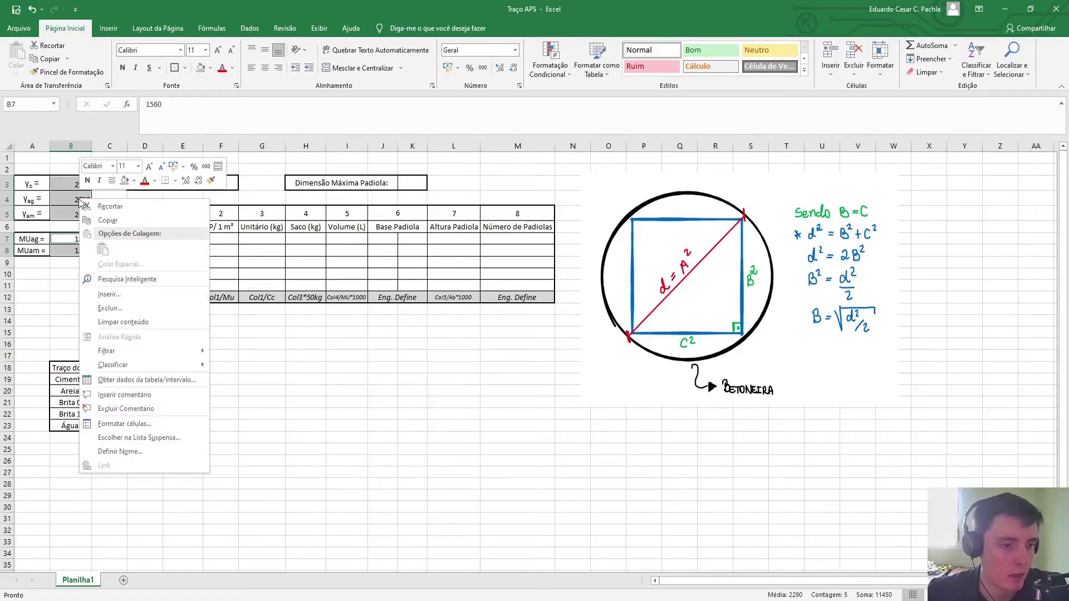
left_click(196, 424)
left_click_drag(179, 287, 421, 194)
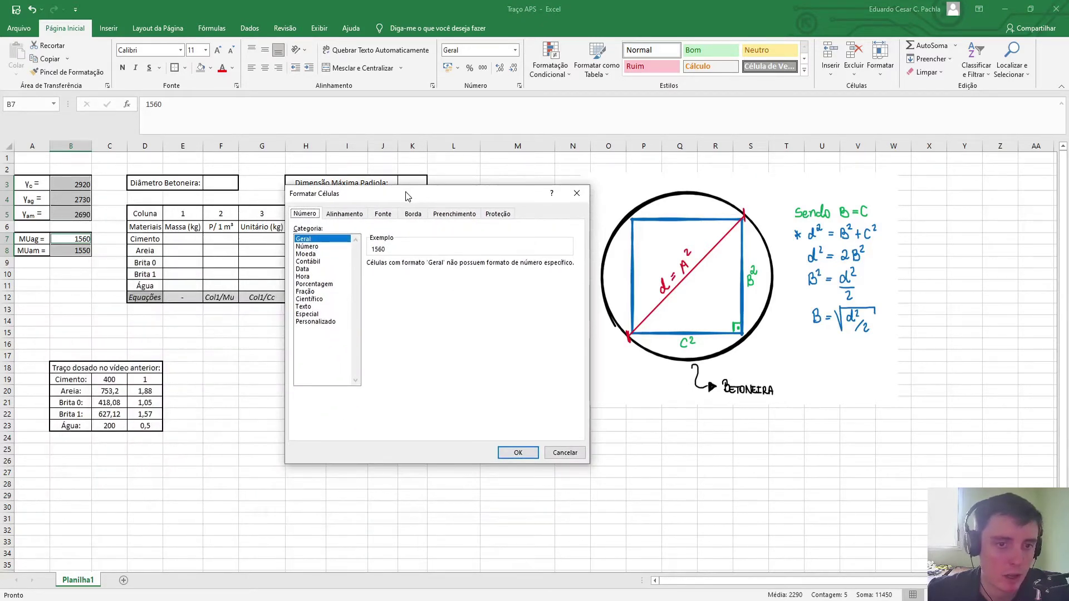
left_click(316, 322)
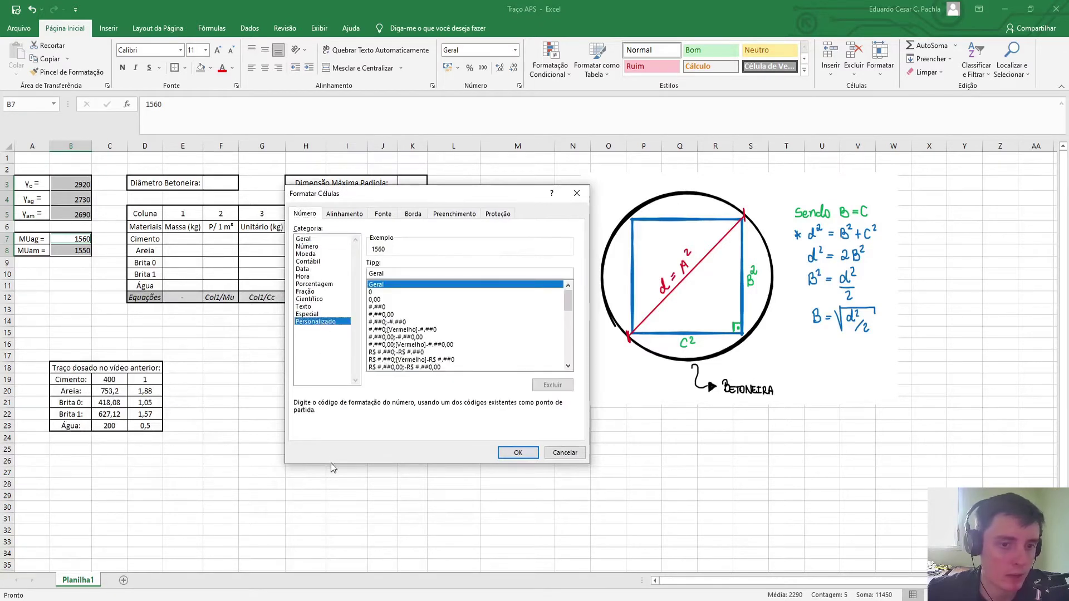
left_click(375, 293)
left_click(385, 300)
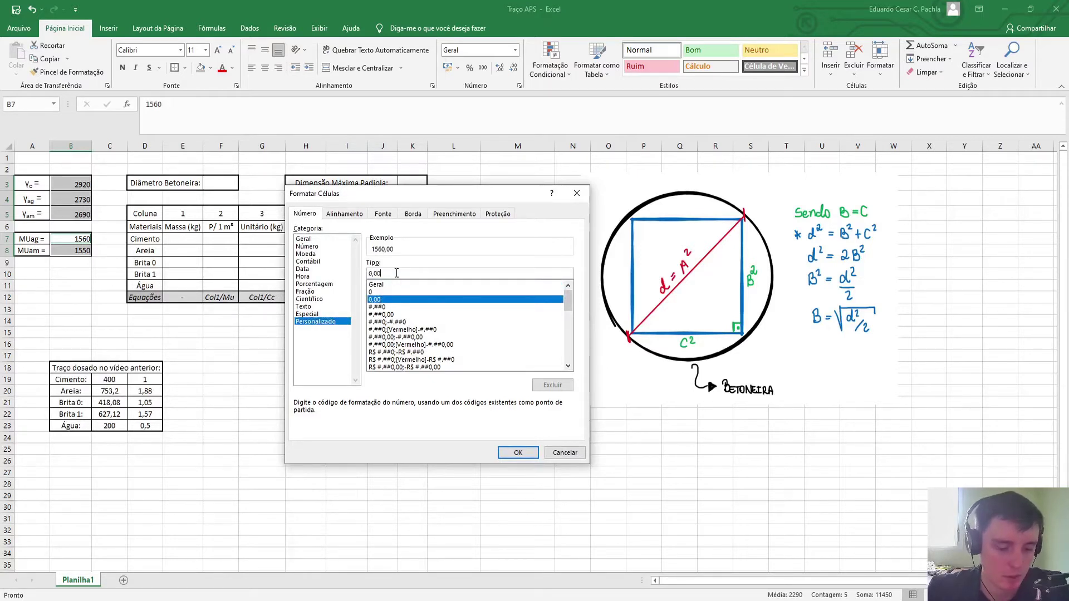
left_click(397, 273)
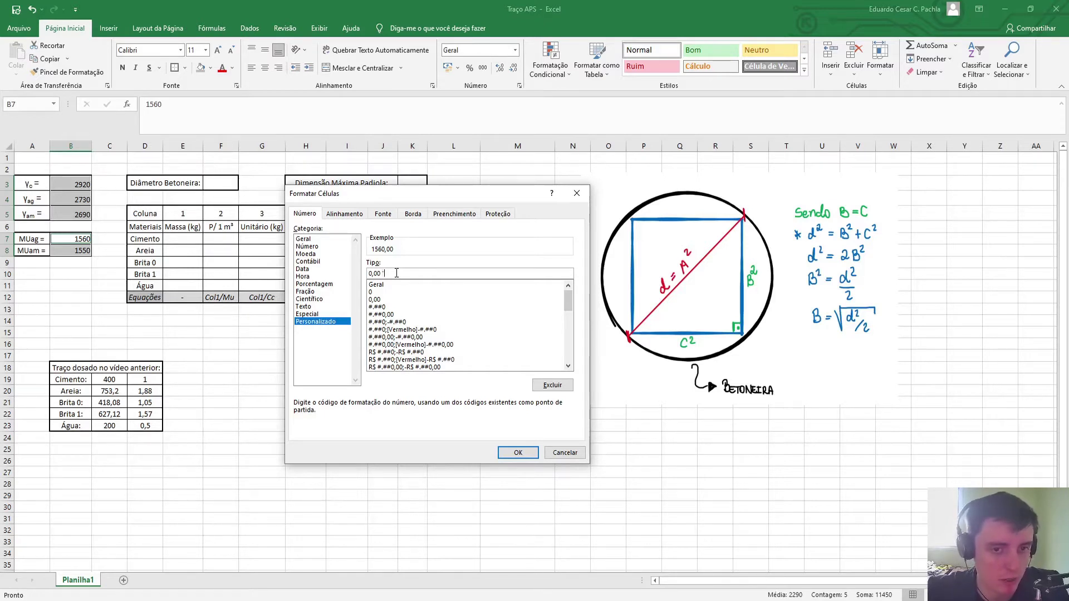
type("kg/m³\"")
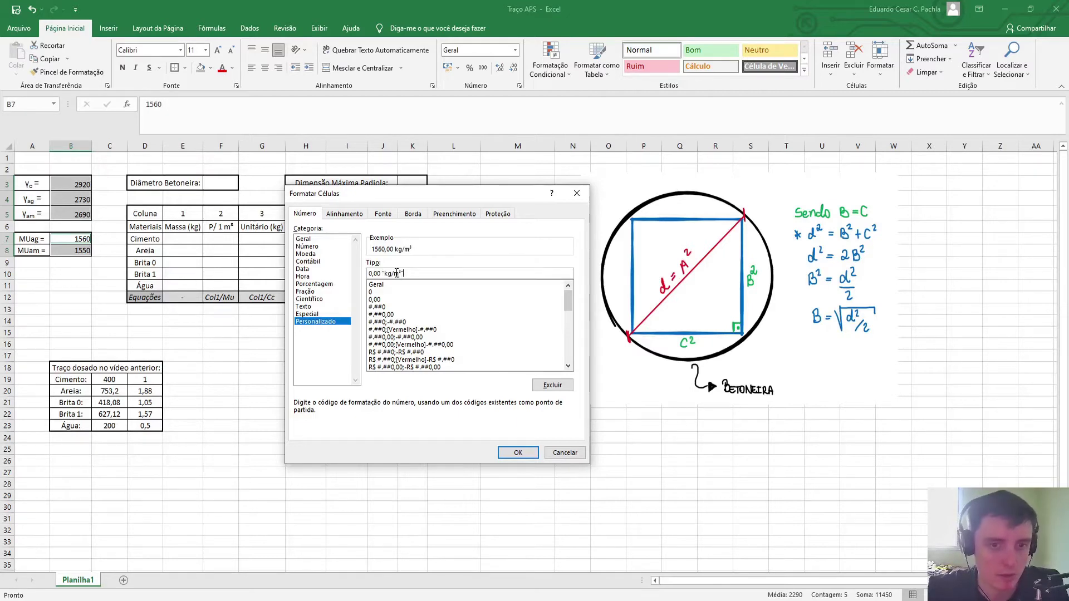
left_click(518, 452)
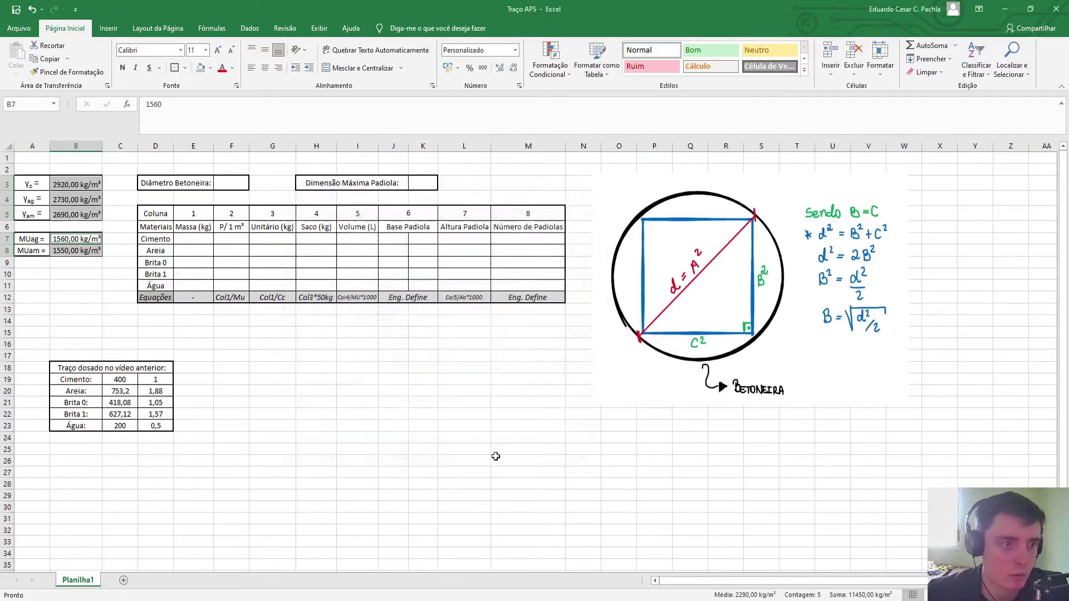
left_click(323, 449)
left_click(76, 183)
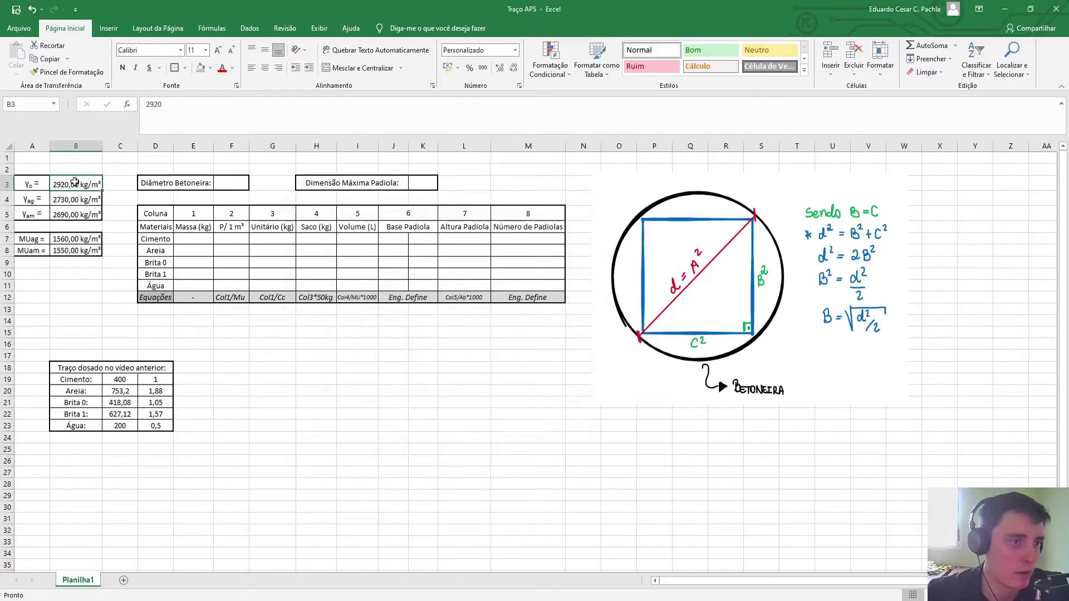
left_click_drag(76, 184, 83, 215)
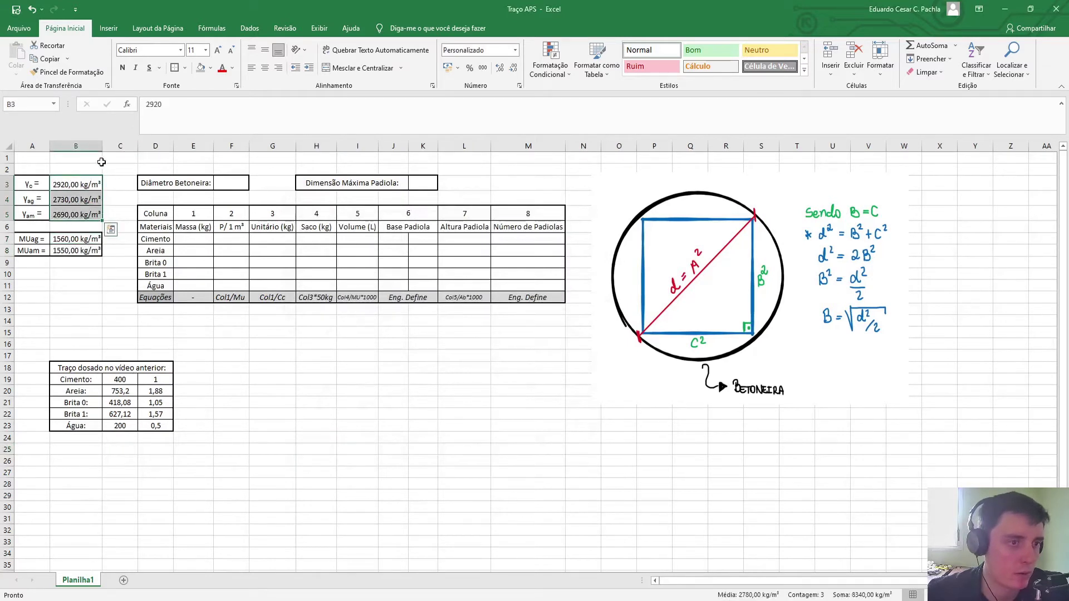
left_click(133, 328)
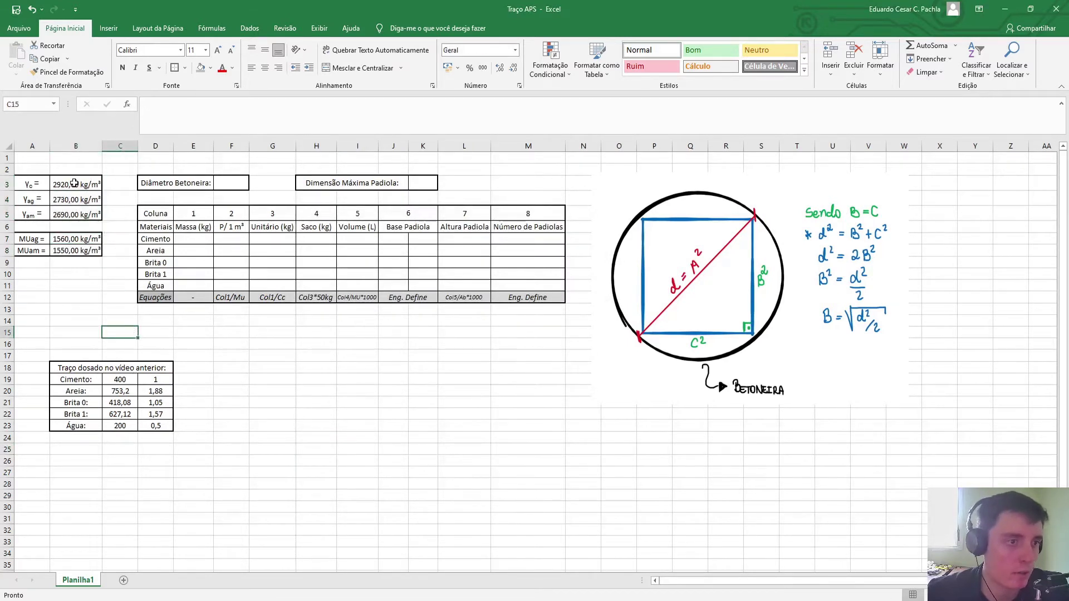
left_click(74, 184)
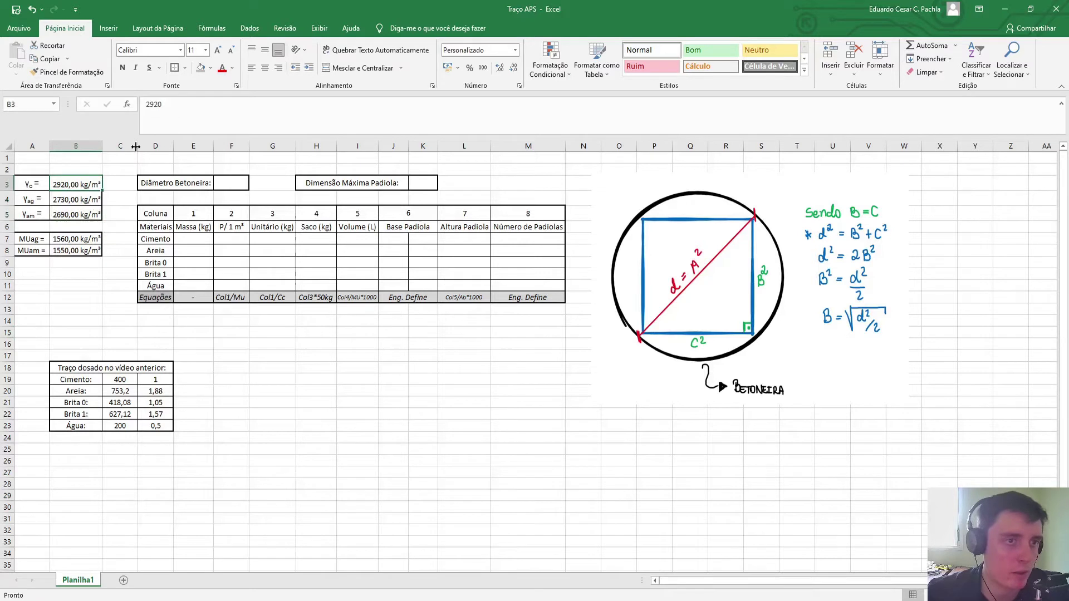
Apply the custom number format 0,00 "kg" to the material masses in C19:C23
left_click(262, 366)
left_click_drag(120, 379, 123, 424)
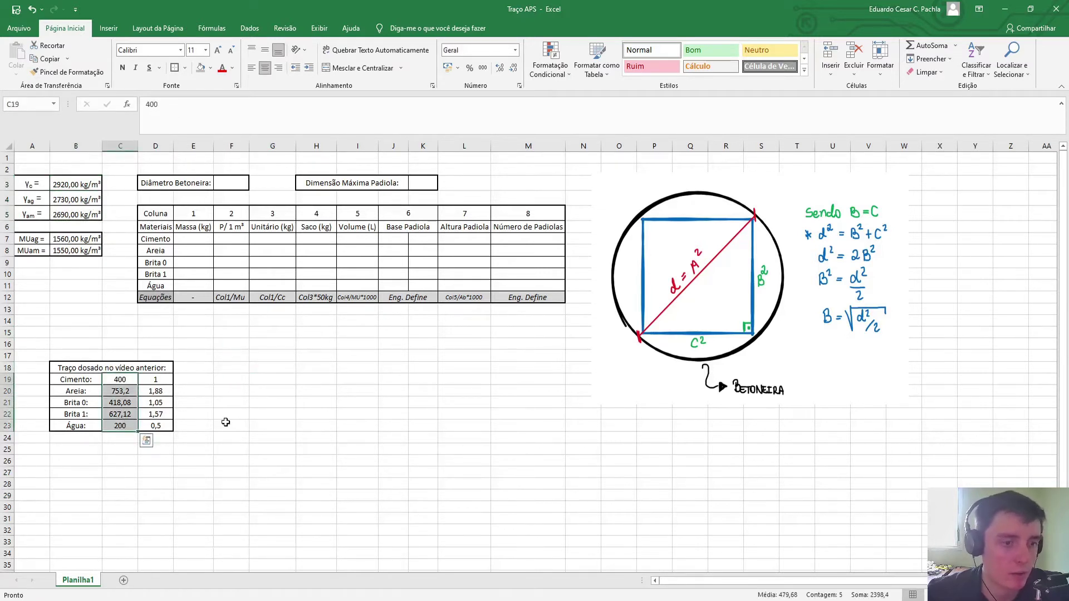
right_click(127, 393)
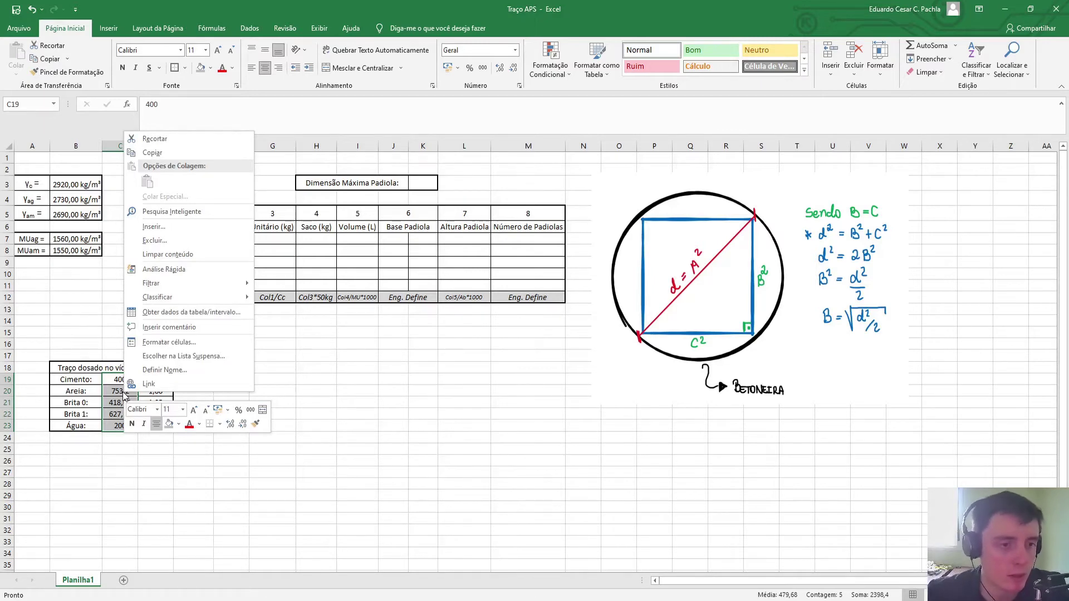
left_click(187, 347)
left_click(64, 332)
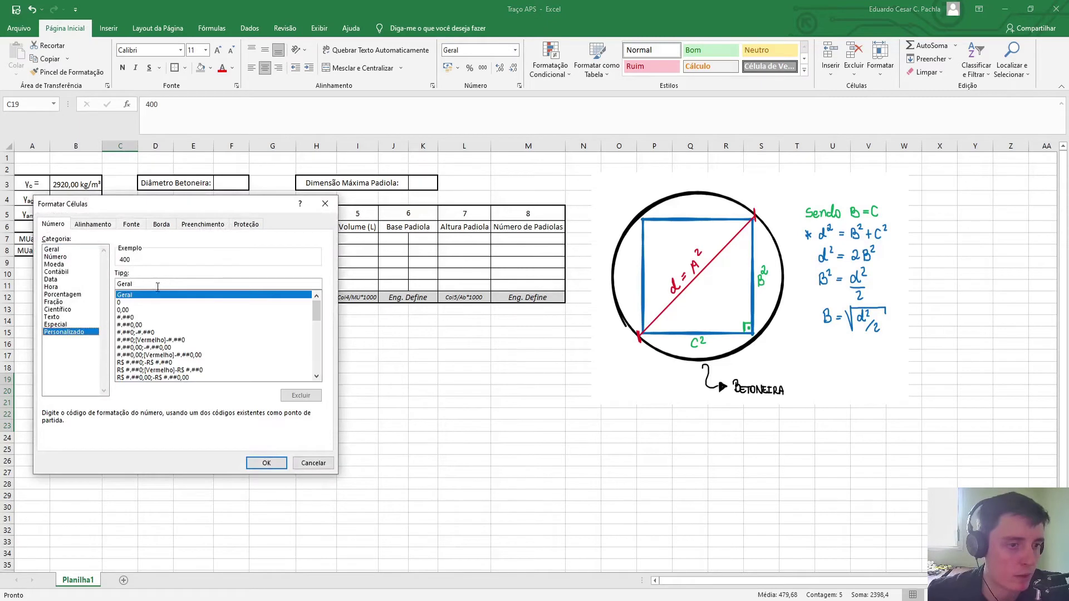
left_click(143, 302)
left_click(149, 309)
left_click(151, 284)
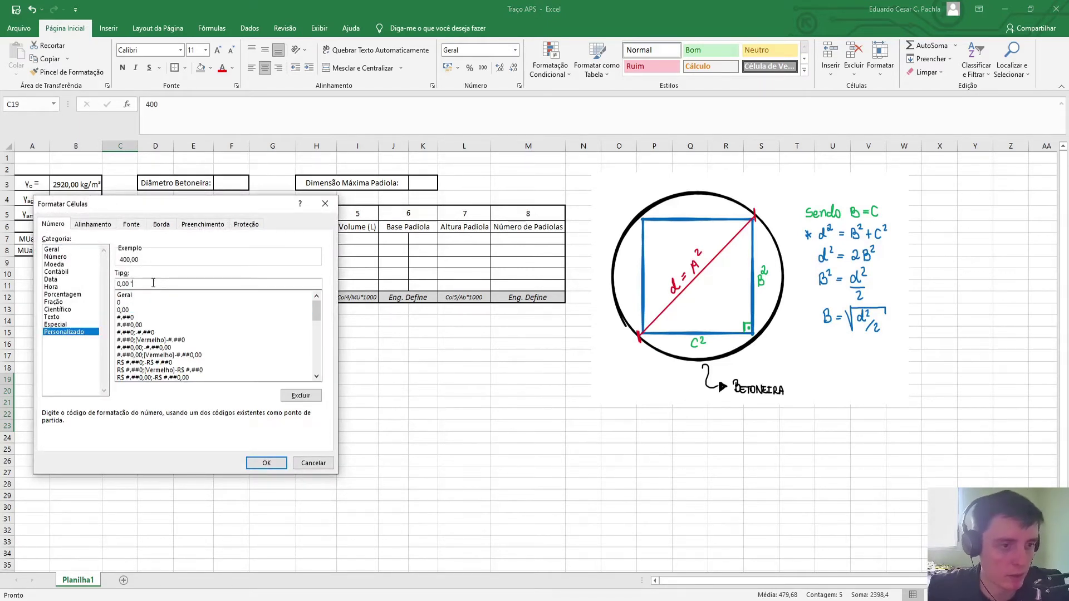
type("\"kg/")
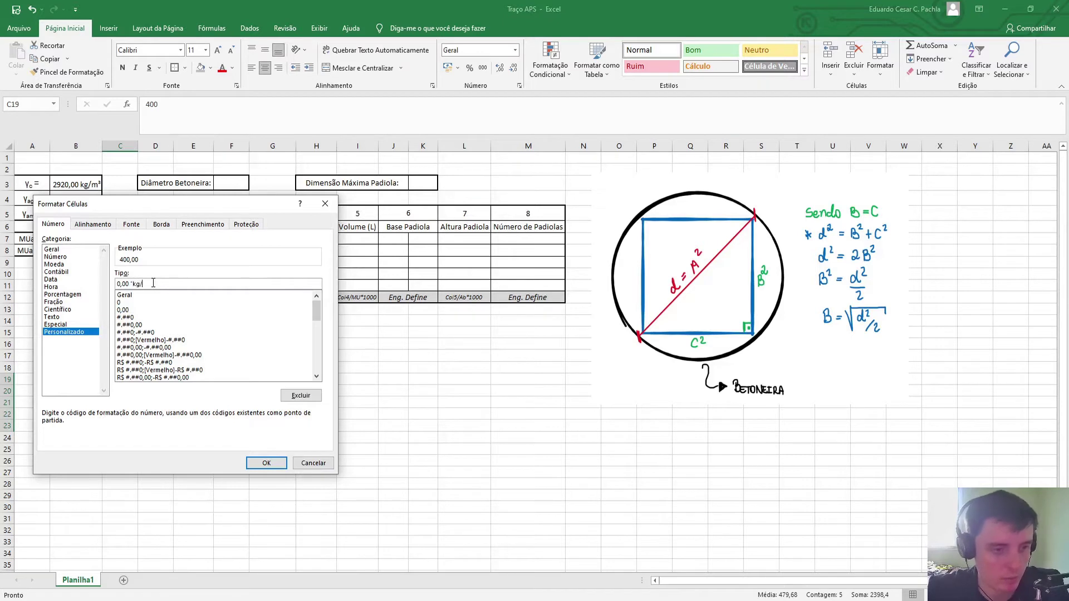
key("BackSpace")
key("BackSpace")
type("\"")
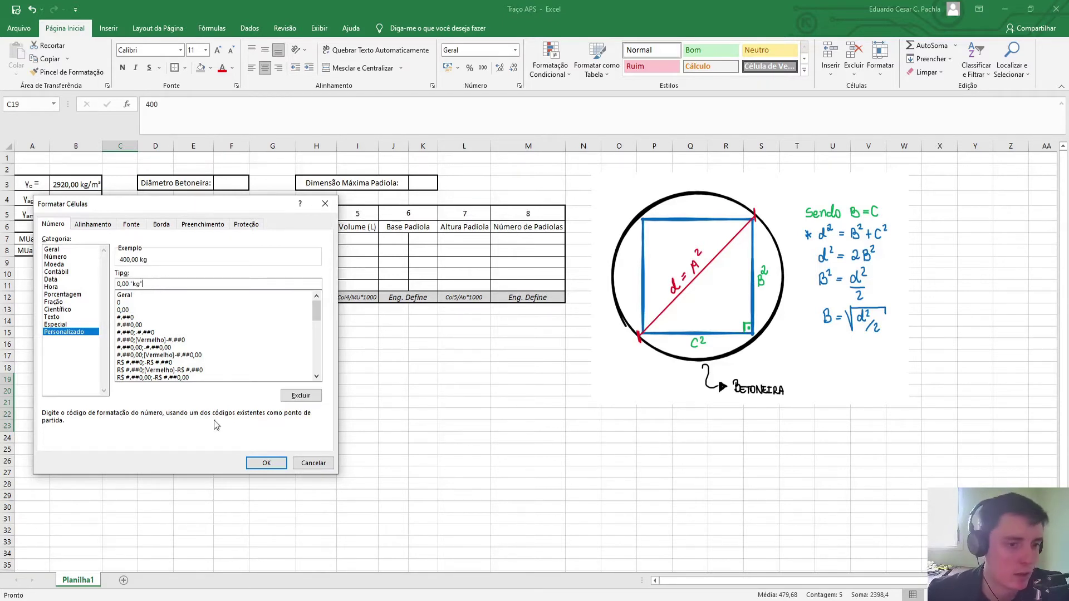
left_click(266, 463)
left_click(242, 468)
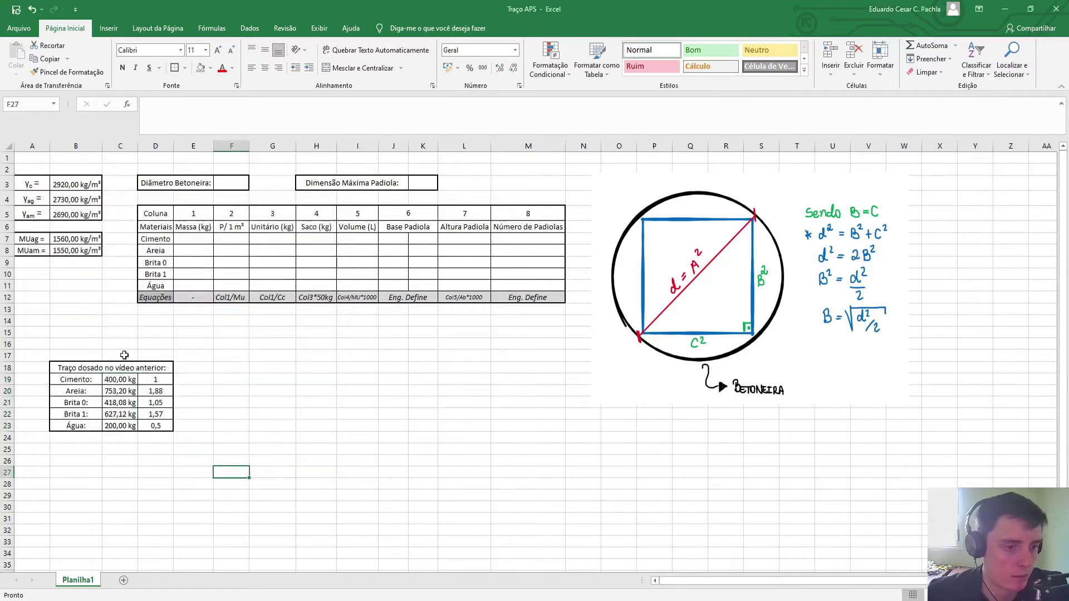
Copy the masses in C19:C23 into the Massa (kg) column of the materials table, starting at E7
left_click_drag(158, 381, 158, 426)
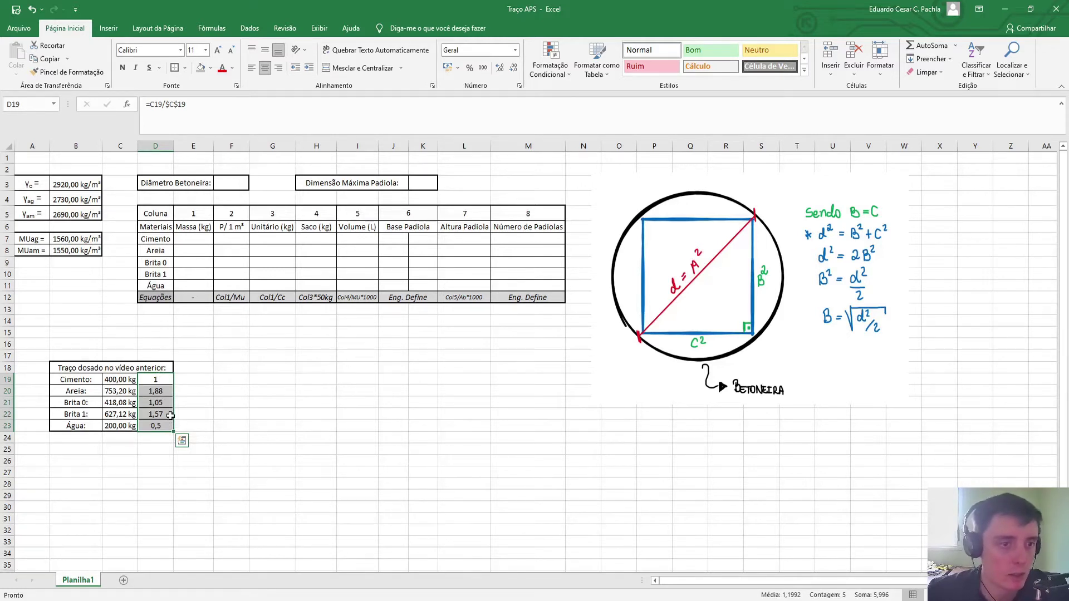
left_click_drag(115, 378, 130, 427)
key("ctrl+c")
left_click(193, 239)
right_click(197, 239)
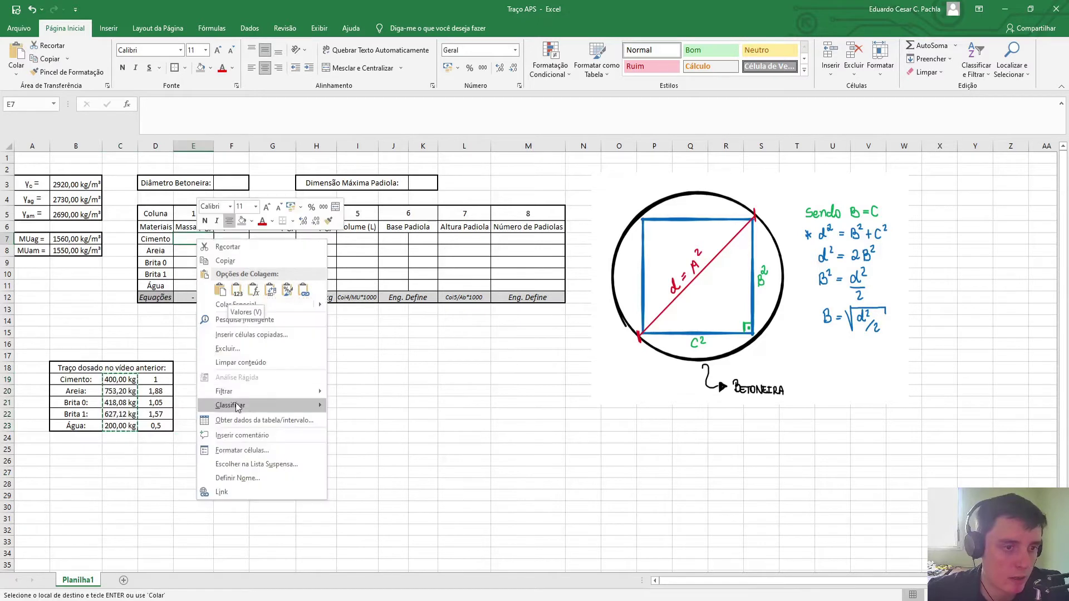
left_click(220, 290)
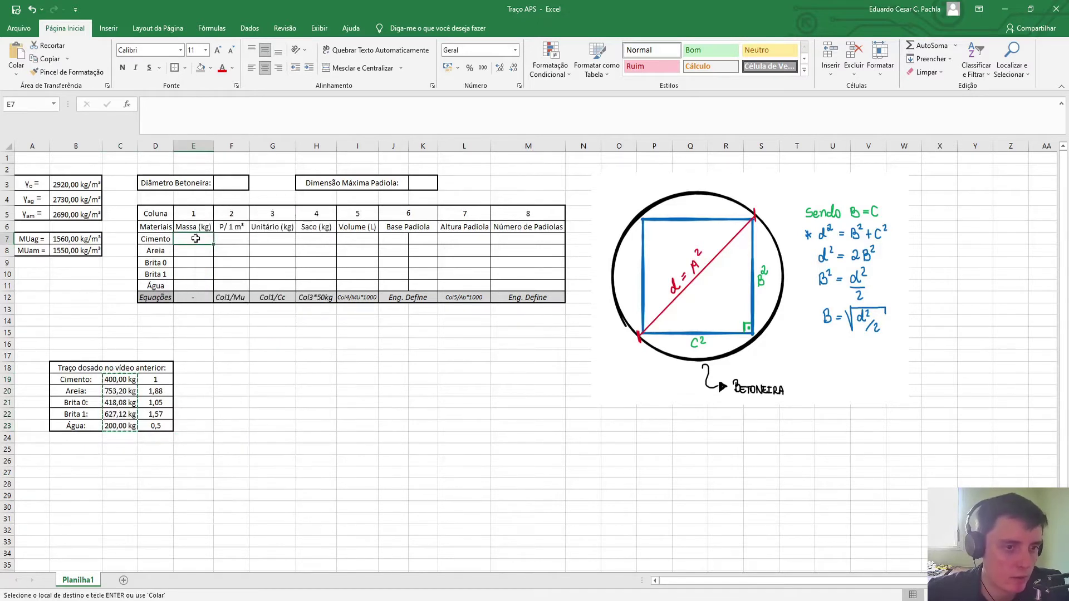
left_click(230, 356)
key("Escape")
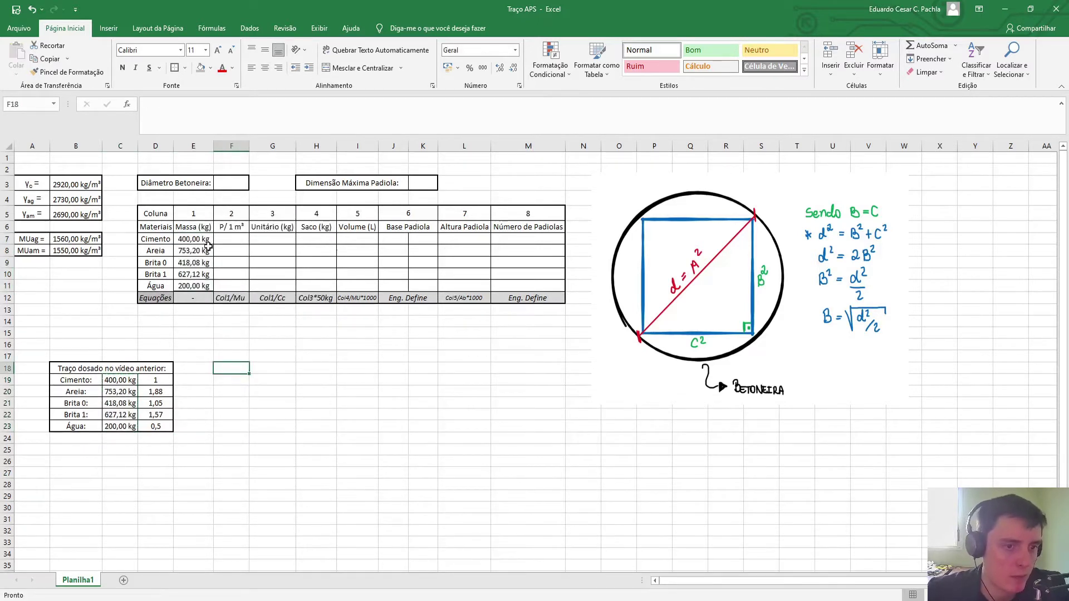
Apply cell borders to the materials table in D5:M11, including the masses in E7:E11
left_click(204, 252)
left_click_drag(154, 215, 529, 287)
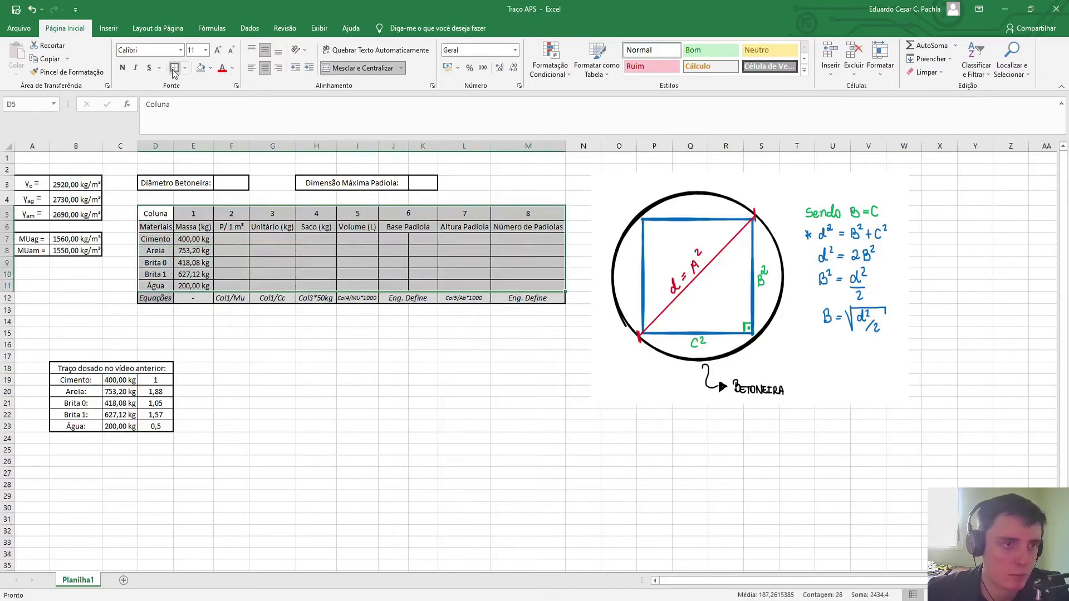
left_click(265, 382)
left_click_drag(204, 244, 201, 284)
left_click(255, 404)
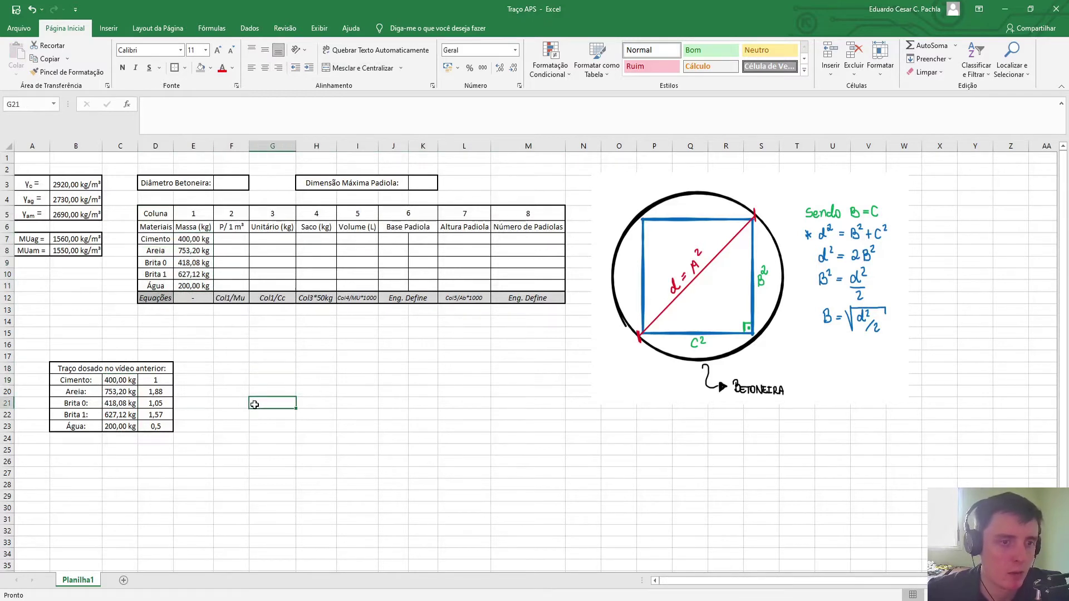
Enter =E7 in F7 to carry the cement mass into the P/ 1 m³ column
left_click(235, 243)
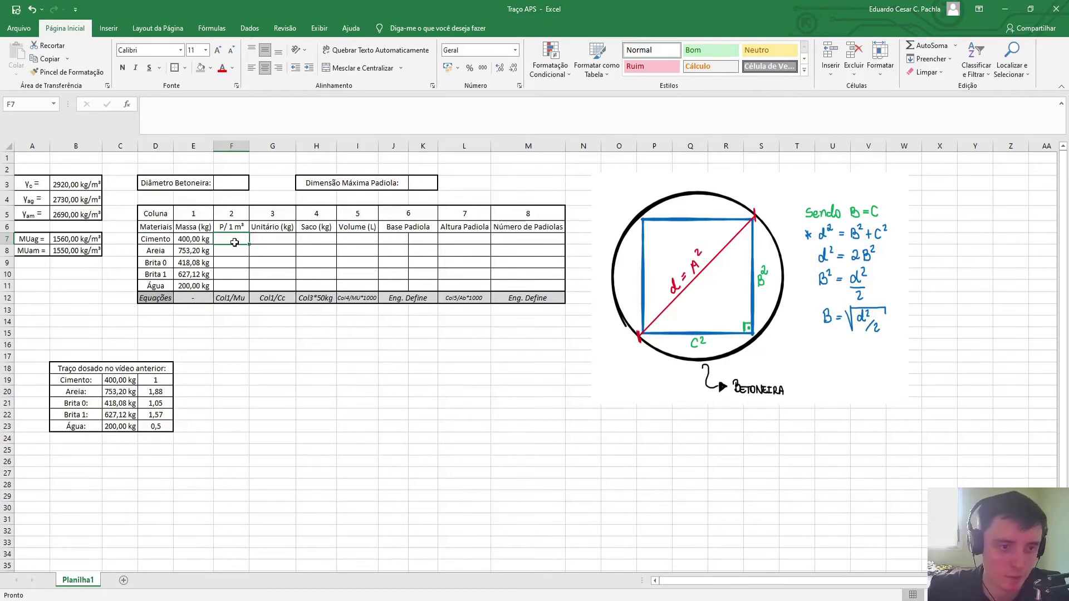
type("=")
key("Left")
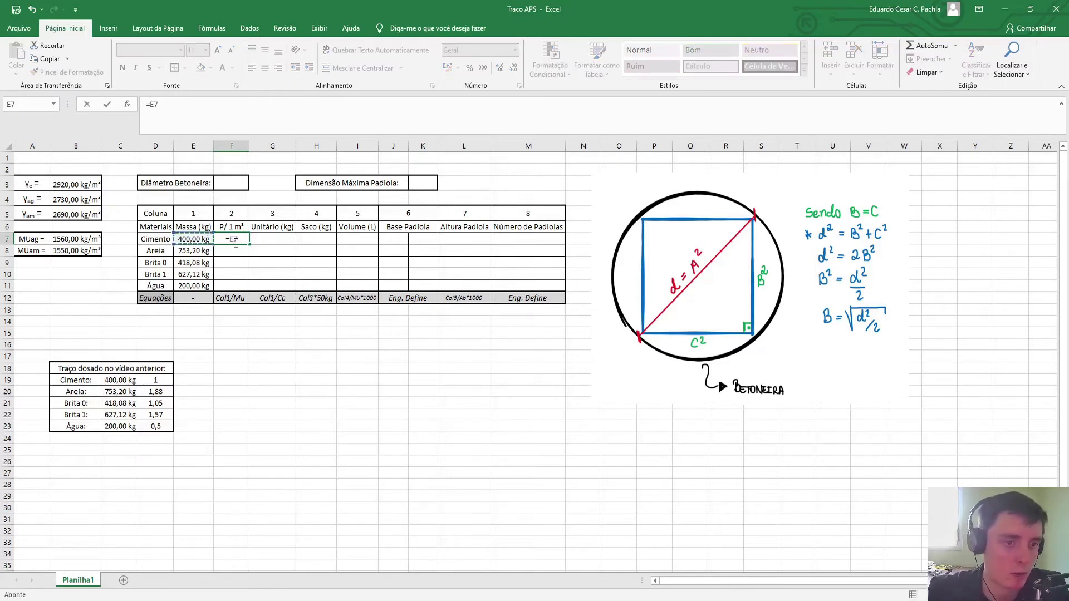
type("/")
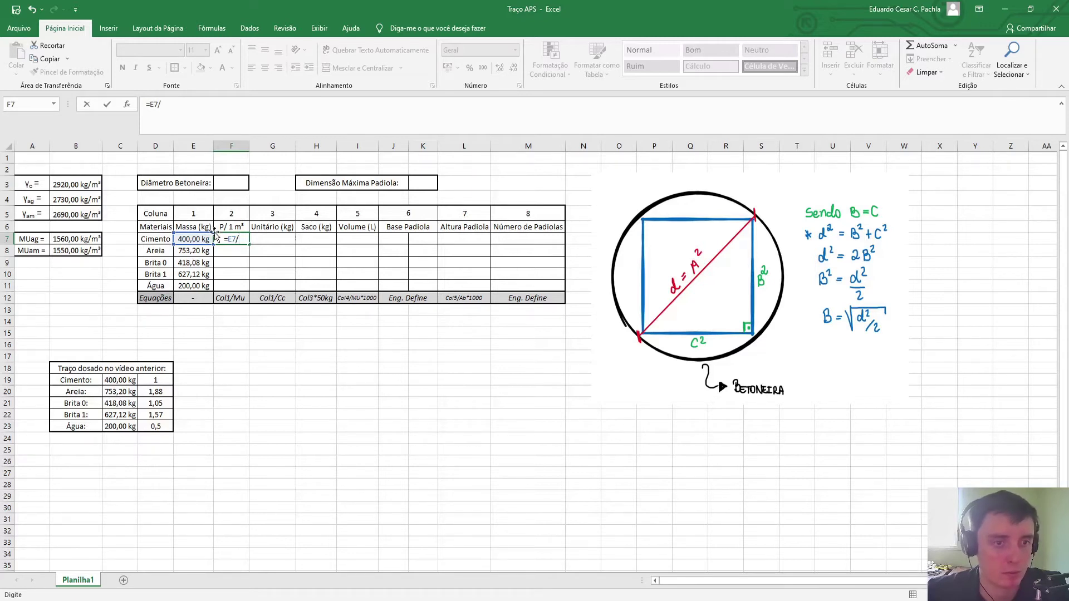
key("BackSpace")
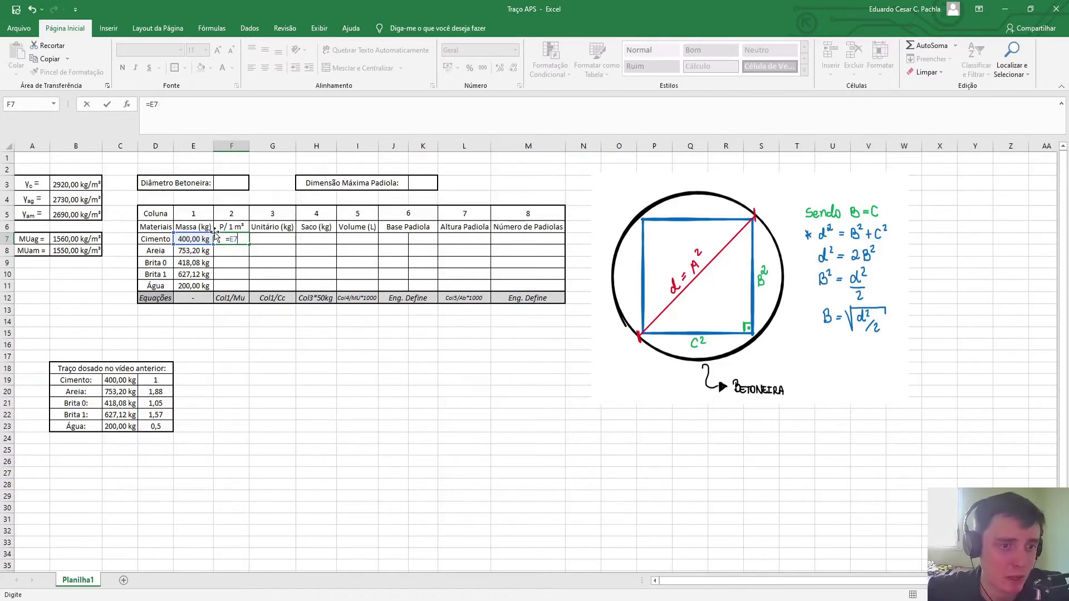
key("Return")
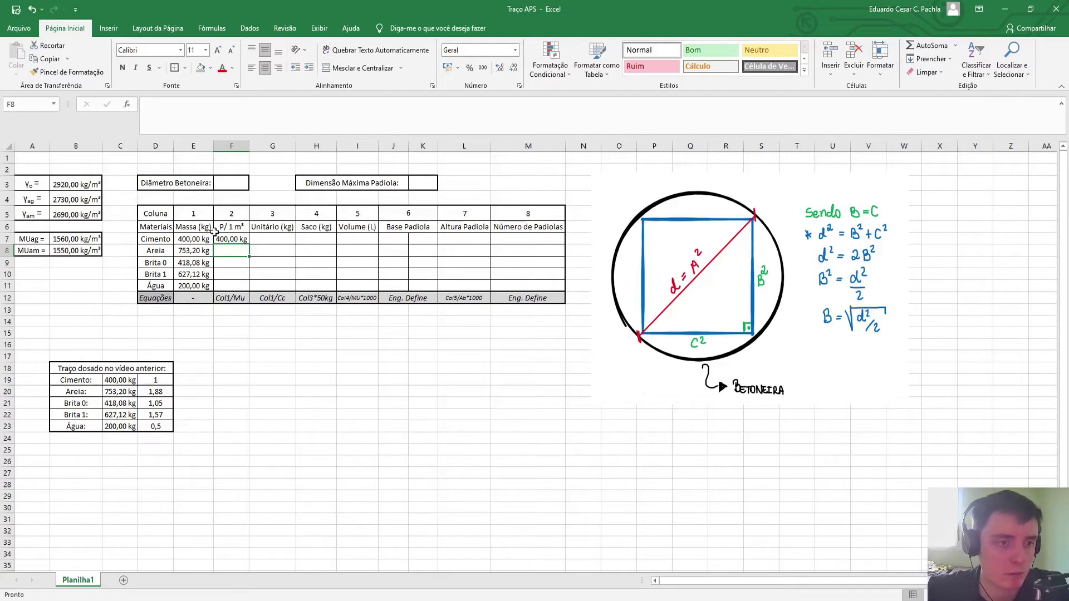
Enter =E8/B8 in F8 to convert the sand mass to volume with the MUam unit mass
type("=")
key("Left")
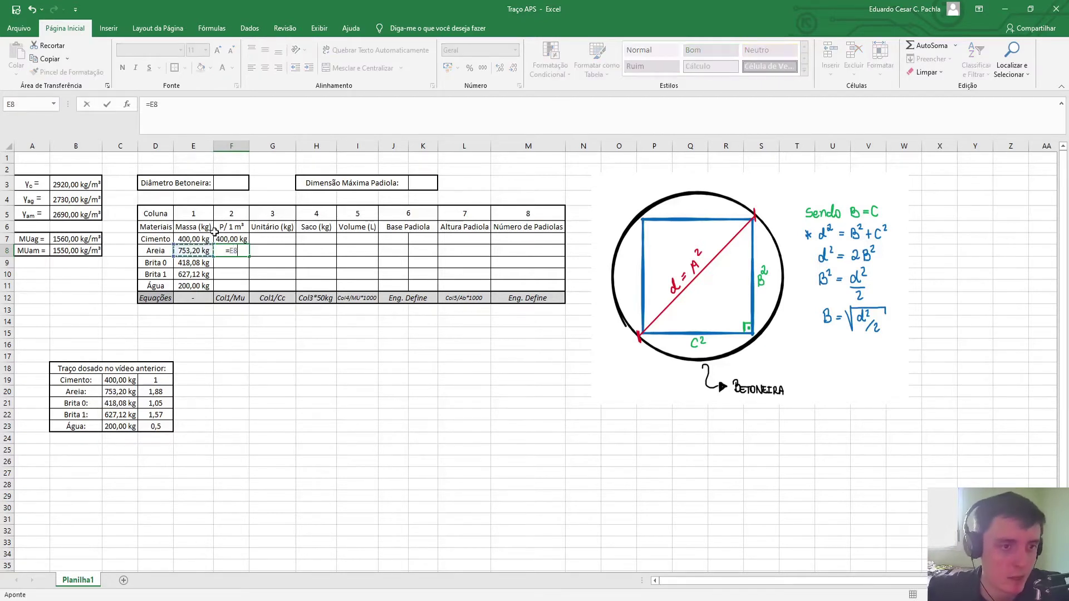
type("/")
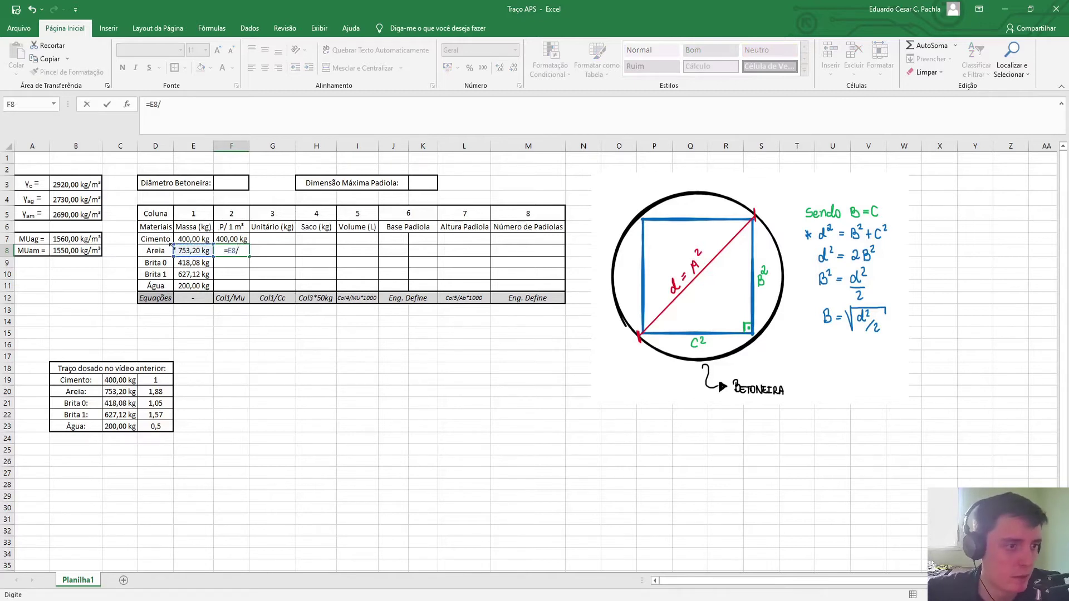
left_click(84, 250)
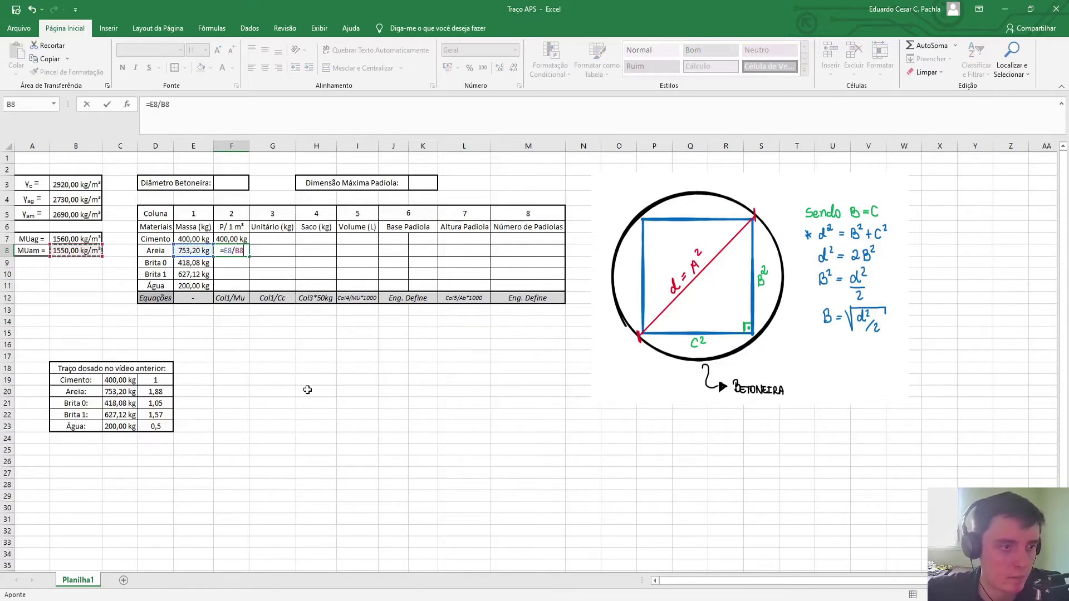
key("Return")
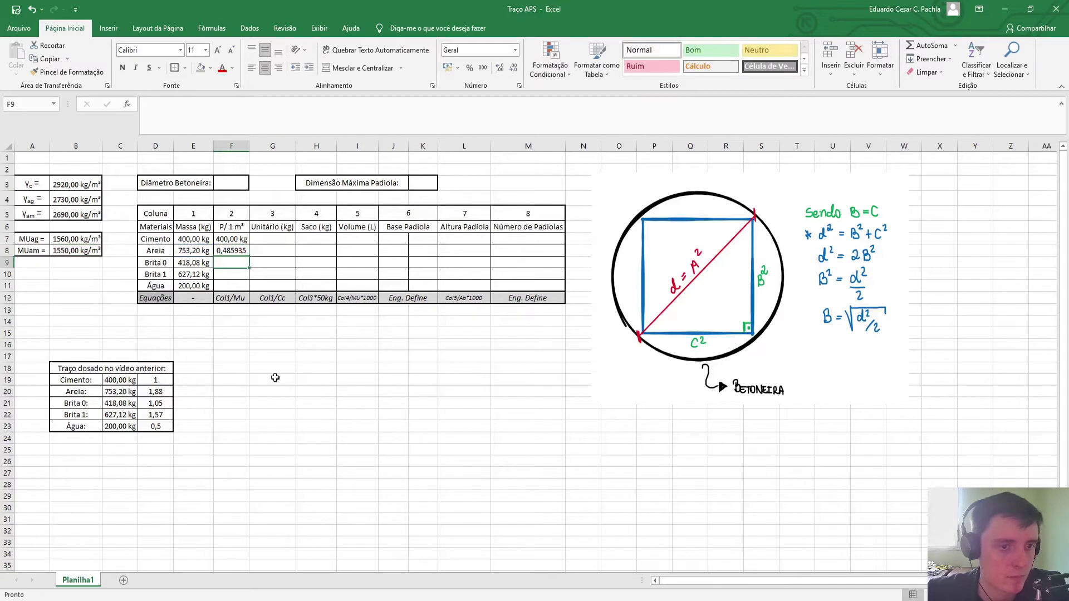
key("Up")
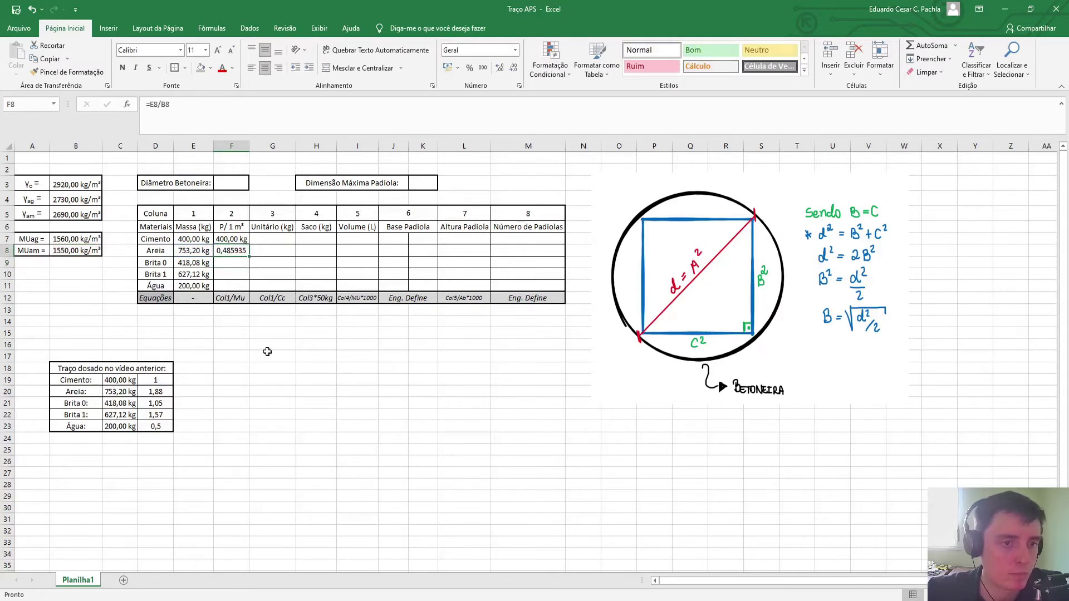
left_click(242, 346)
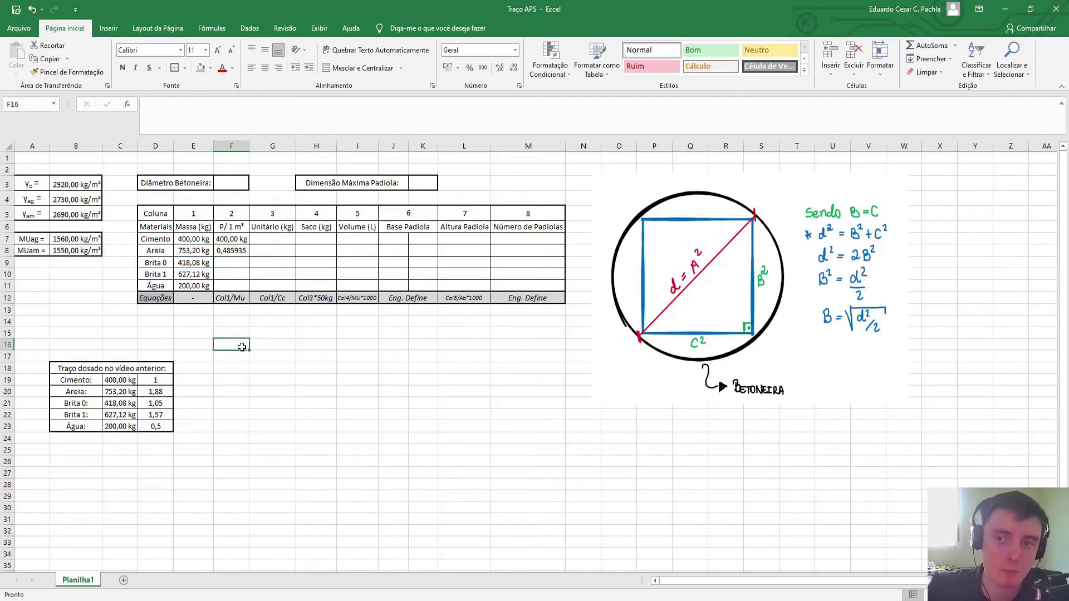
Enter =E9/B7 in F9 to convert the Brita 0 mass to volume with the MUag unit mass
left_click(241, 262)
type("=")
key("Left")
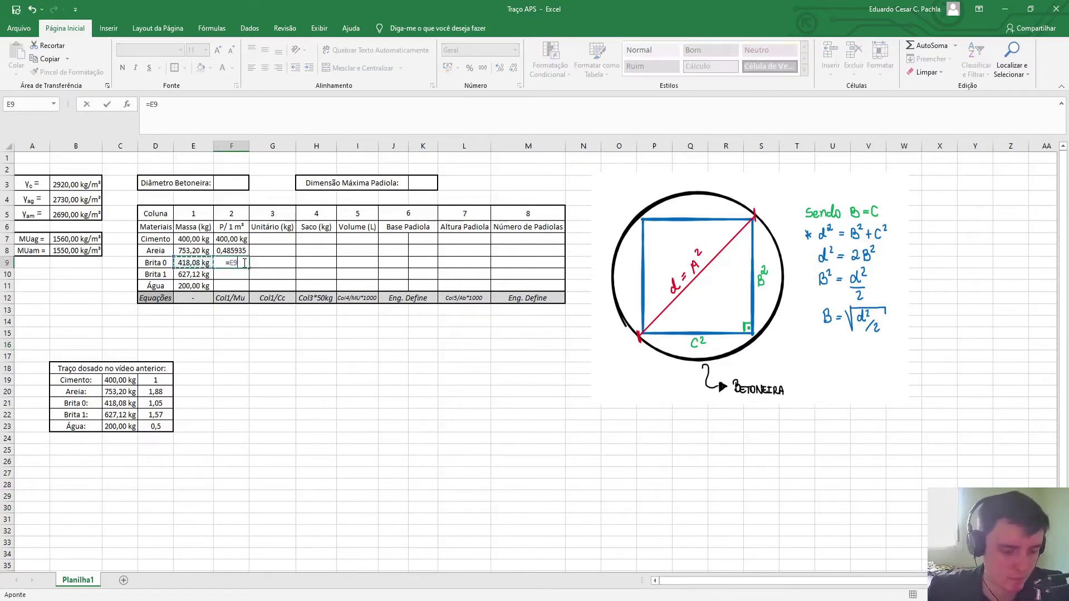
type("/")
left_click(72, 240)
key("Return")
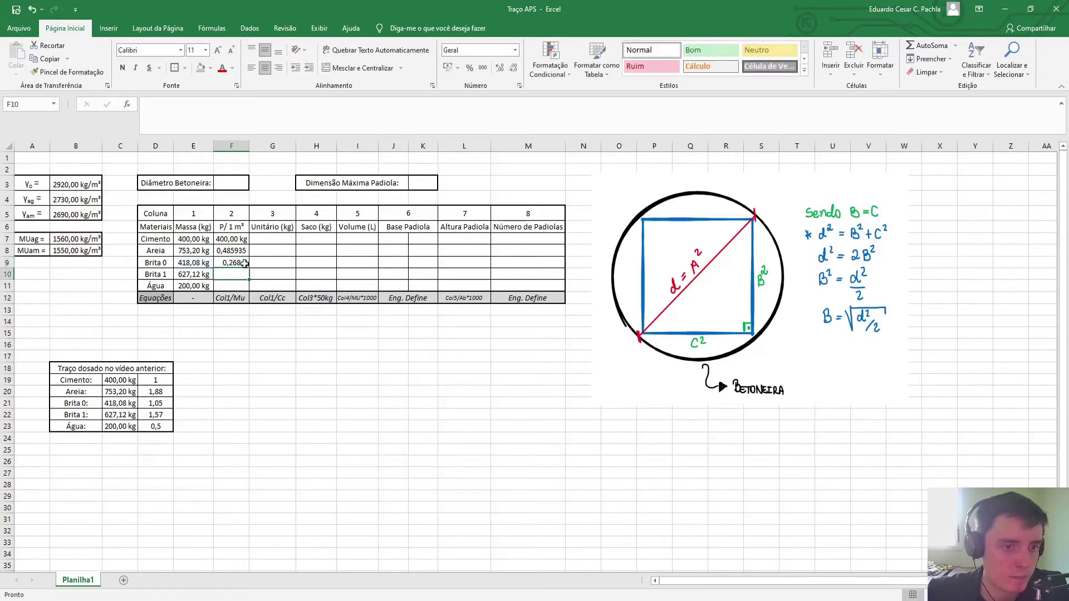
Enter =E10/B7 in F10 to convert the Brita 1 mass to volume with the MUag unit mass
type("=")
key("Left")
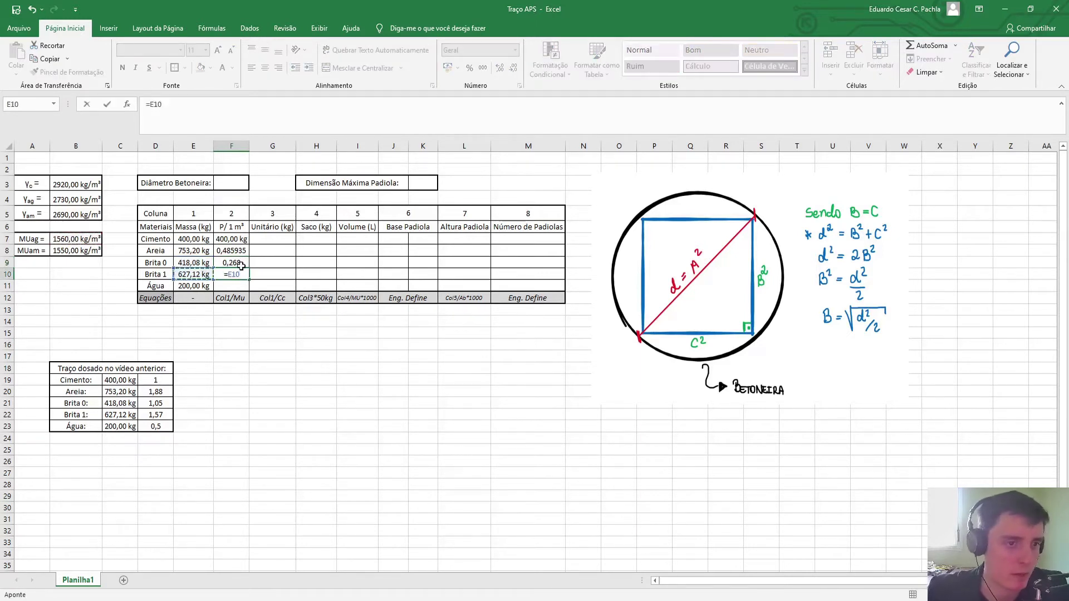
type("/")
left_click(81, 238)
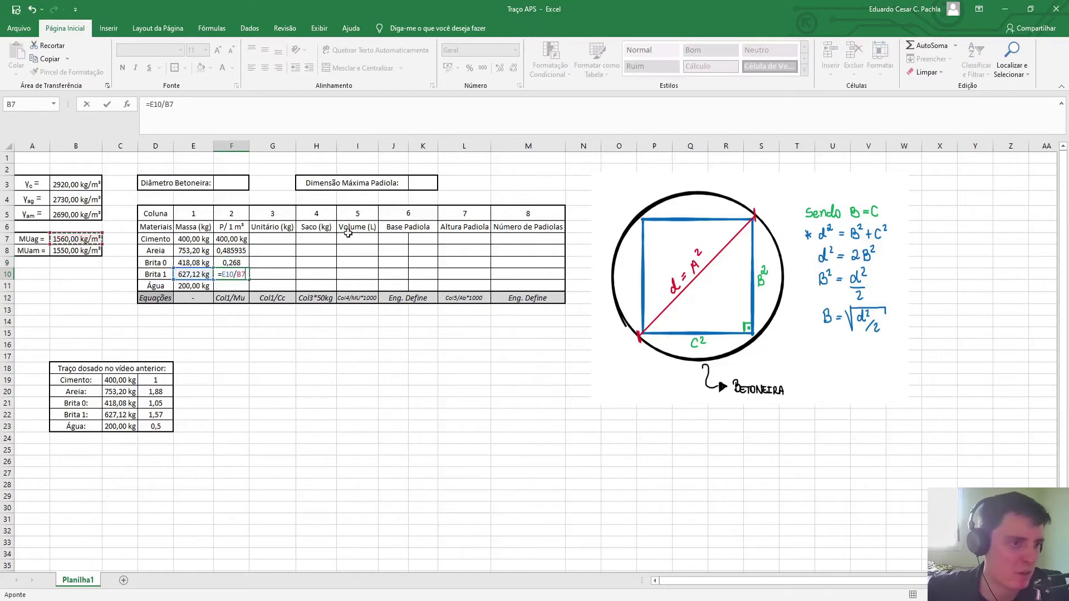
key("Return")
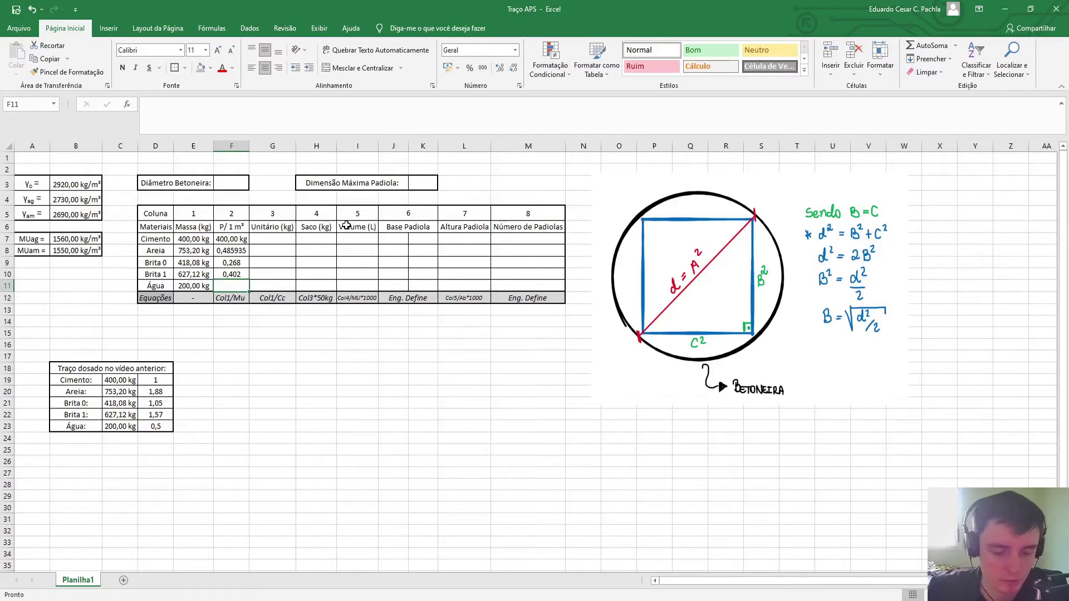
Enter =E11/1000 in F11 to convert the water mass to cubic metres
type("=")
key("Left")
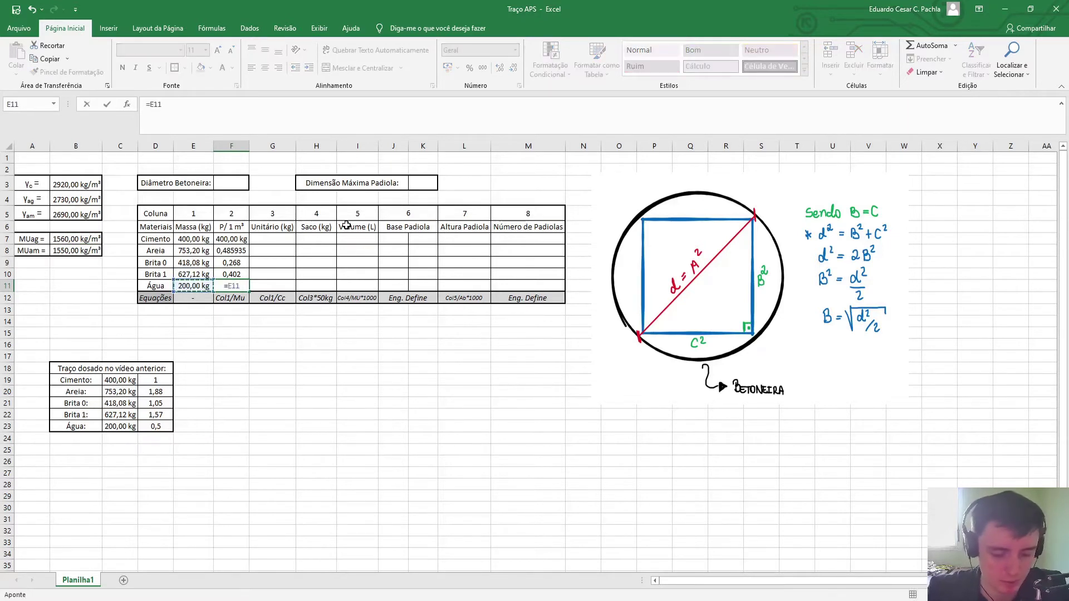
type("/1000")
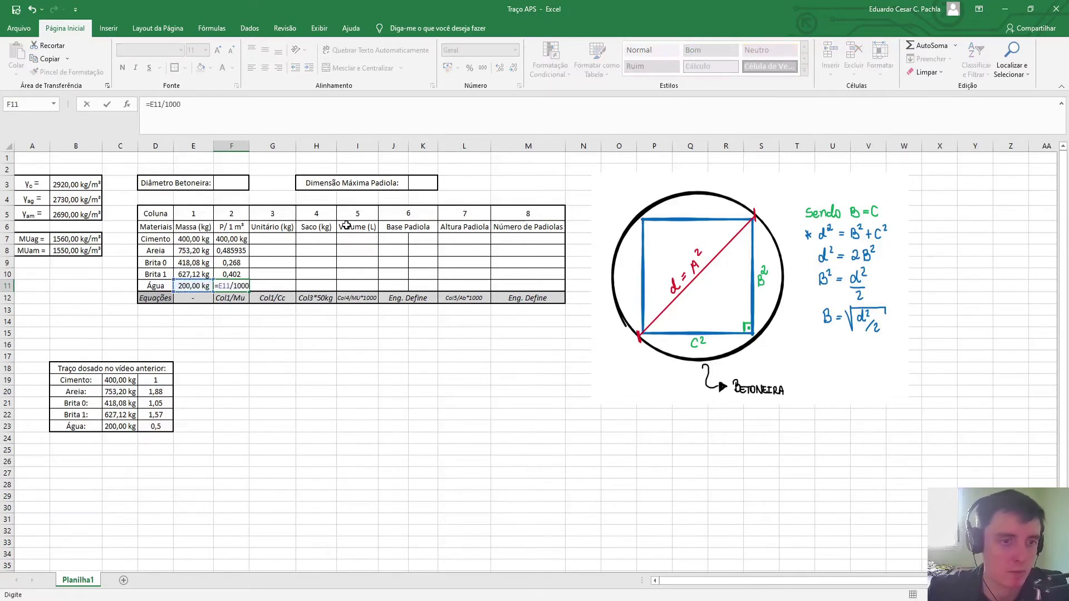
key("Return")
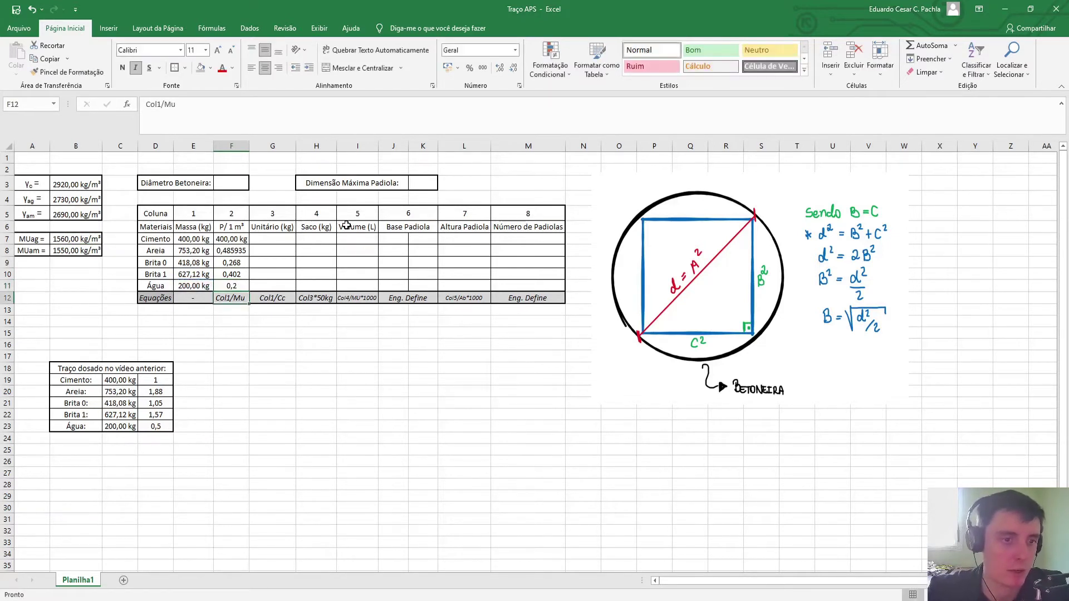
Apply the custom number format 0,00 "m³" to the volumes in F8:F11
left_click_drag(240, 252, 243, 289)
right_click(238, 264)
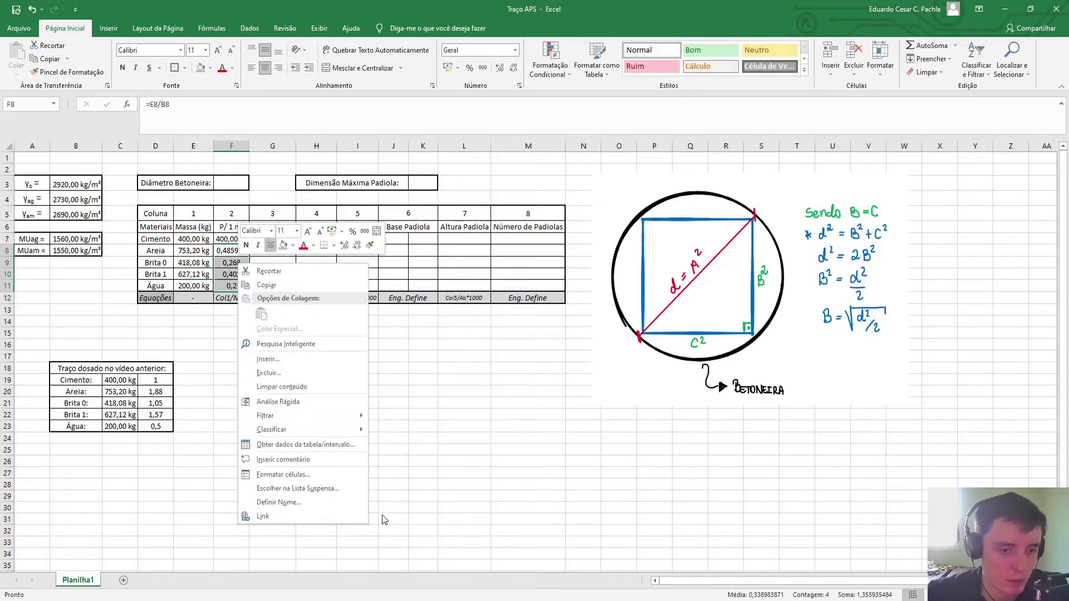
left_click(323, 474)
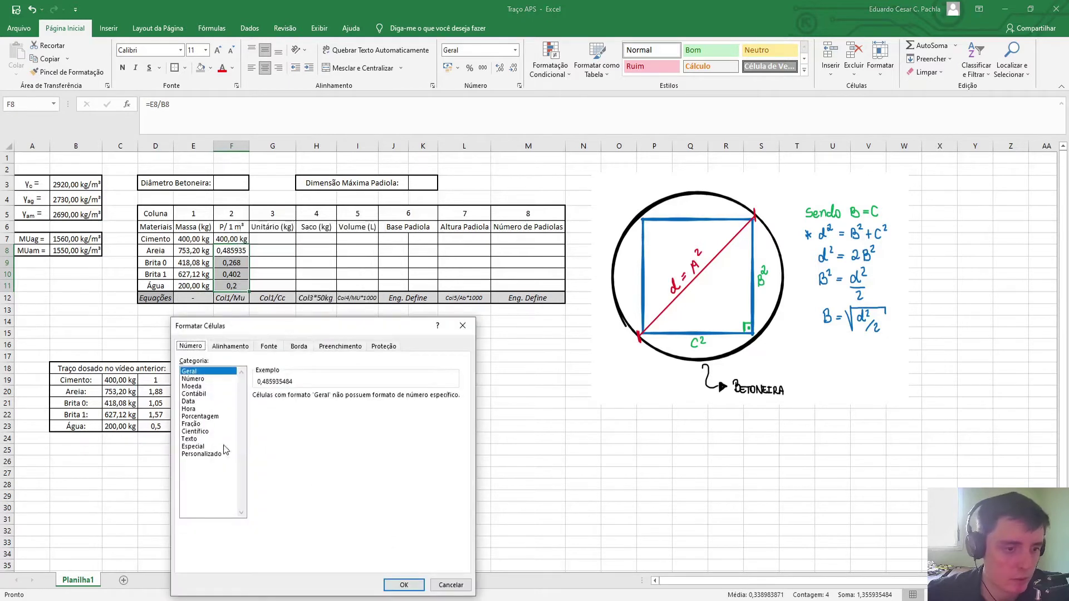
left_click(216, 453)
left_click(271, 432)
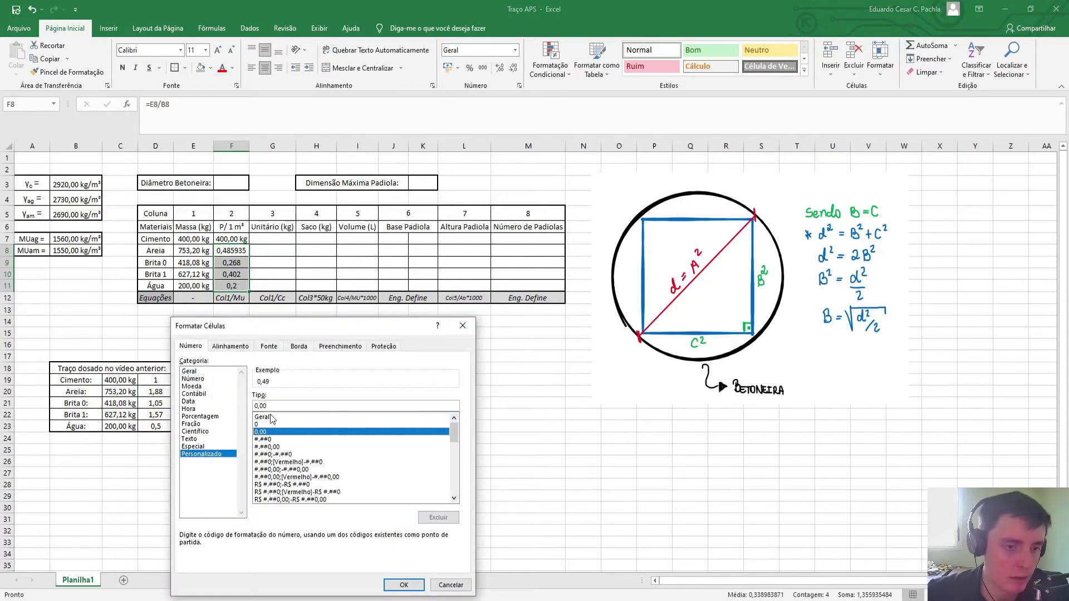
left_click(273, 406)
key("BackSpace")
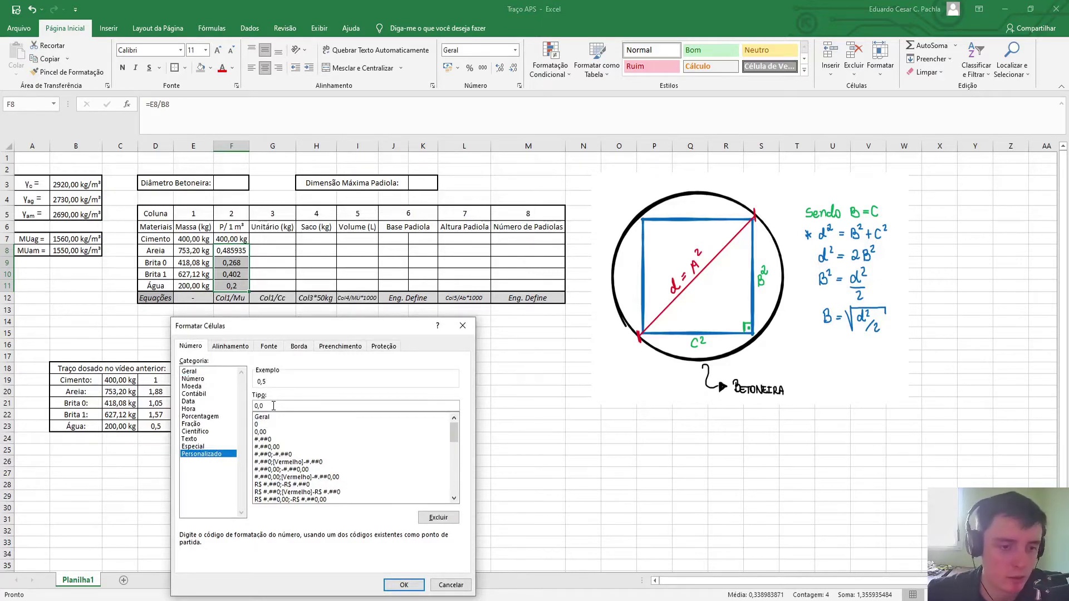
type("0")
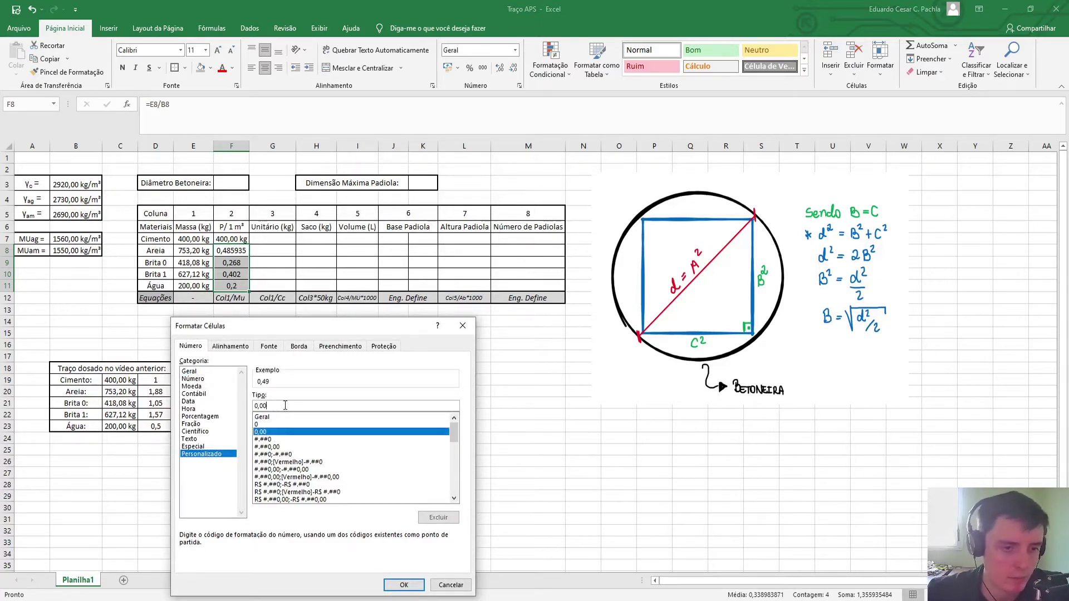
type(" \"m³\"")
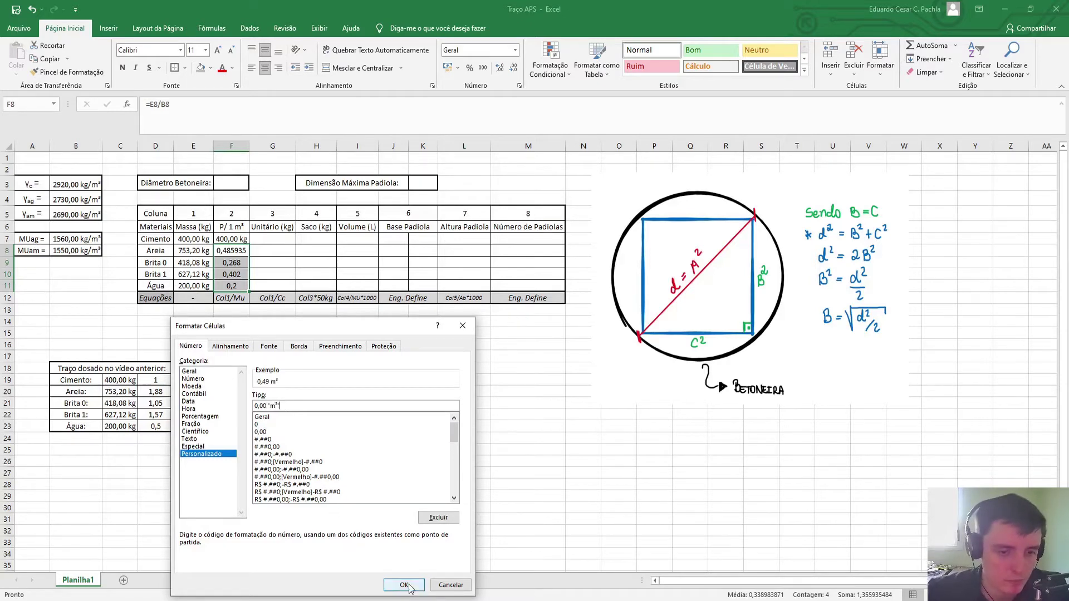
left_click(409, 586)
left_click(235, 306)
left_click(245, 438)
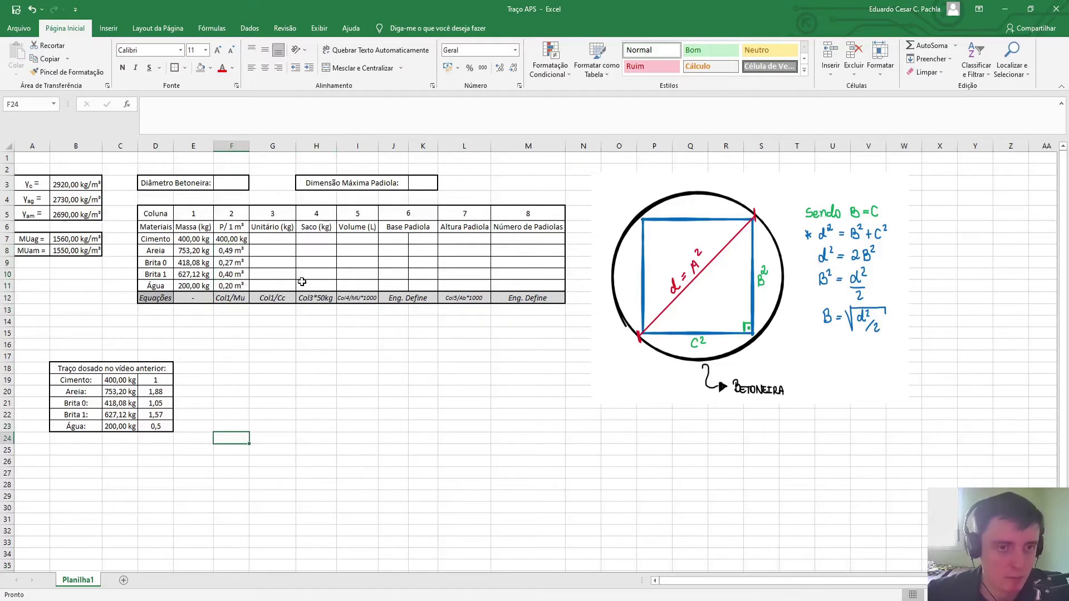
Enter =E7/$E$7 in G7 to compute the unit ratio with an absolute reference to the cement mass
left_click(282, 240)
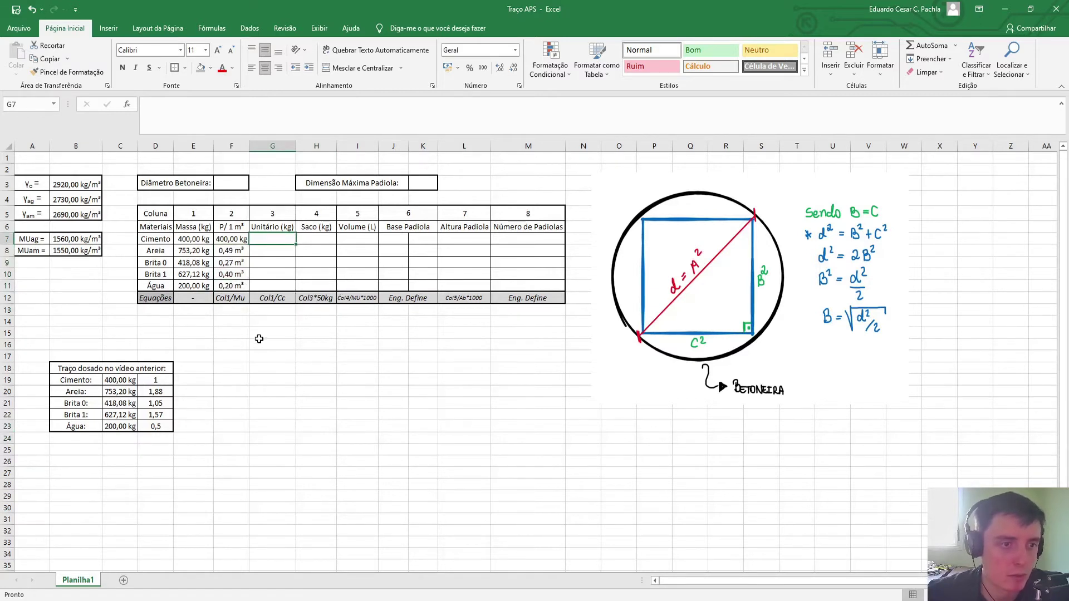
type("=")
key("Left")
key("Left")
type("/")
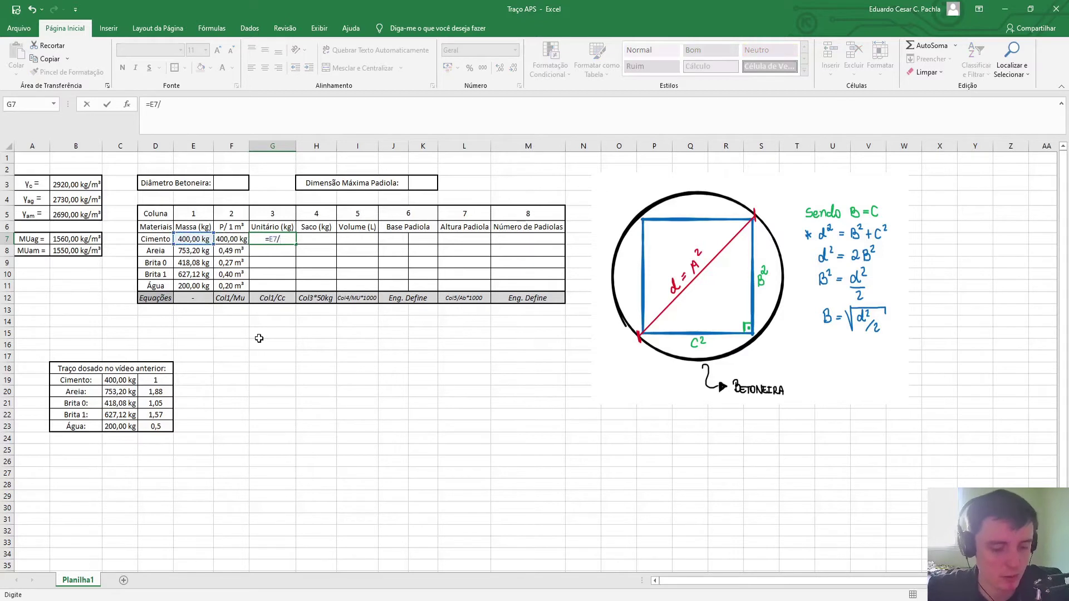
key("Left")
key("Left")
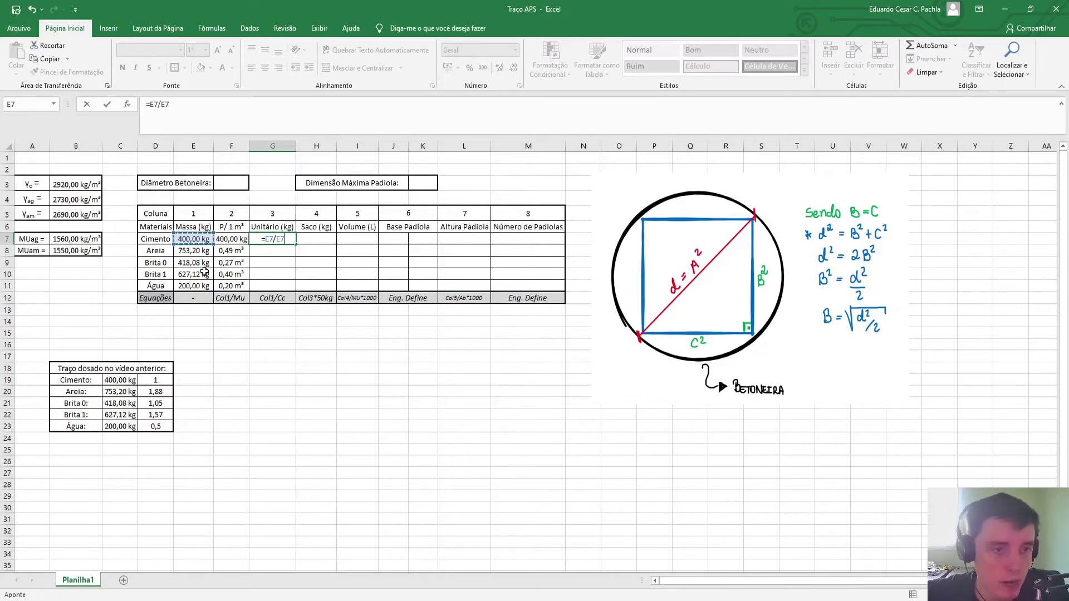
left_click(166, 104)
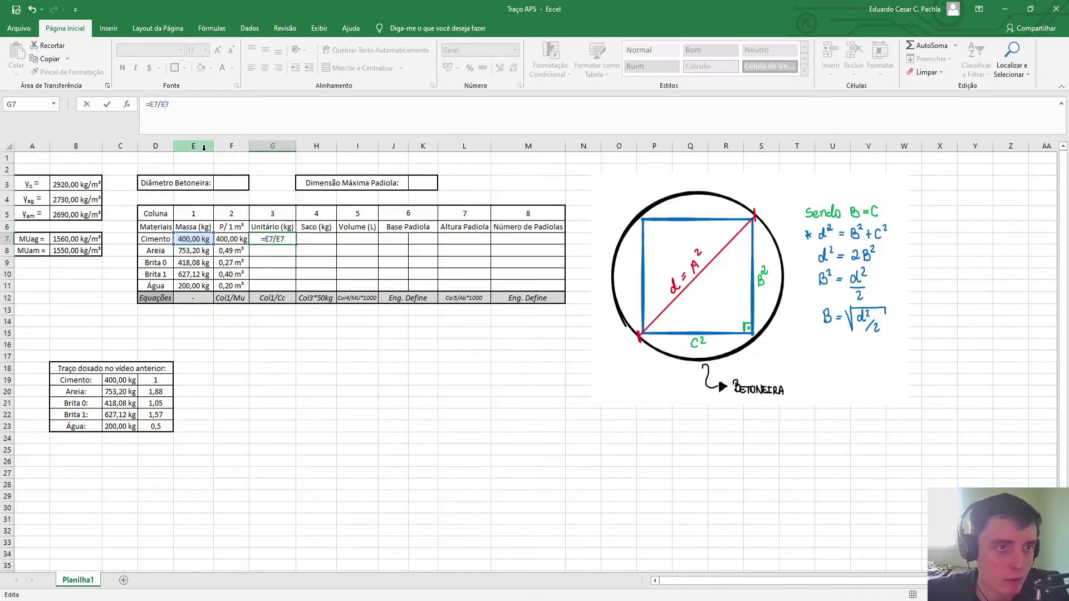
key("F4")
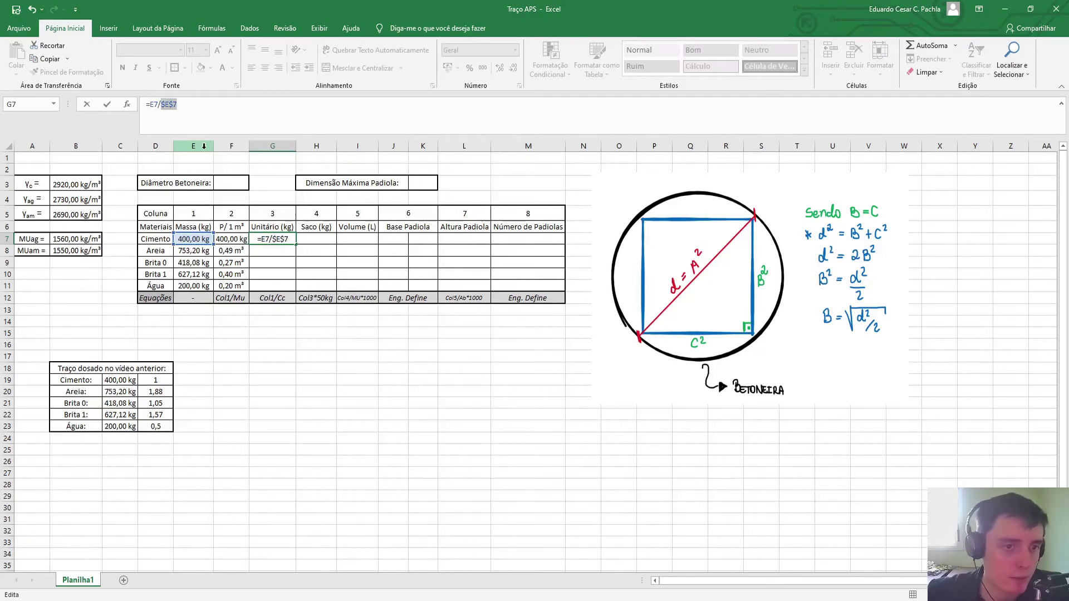
key("Return")
Fill the unit ratio formula from G7 down to G11 and centre the cells
left_click(293, 236)
left_click_drag(296, 245, 295, 286)
left_click(297, 396)
left_click_drag(272, 239, 273, 285)
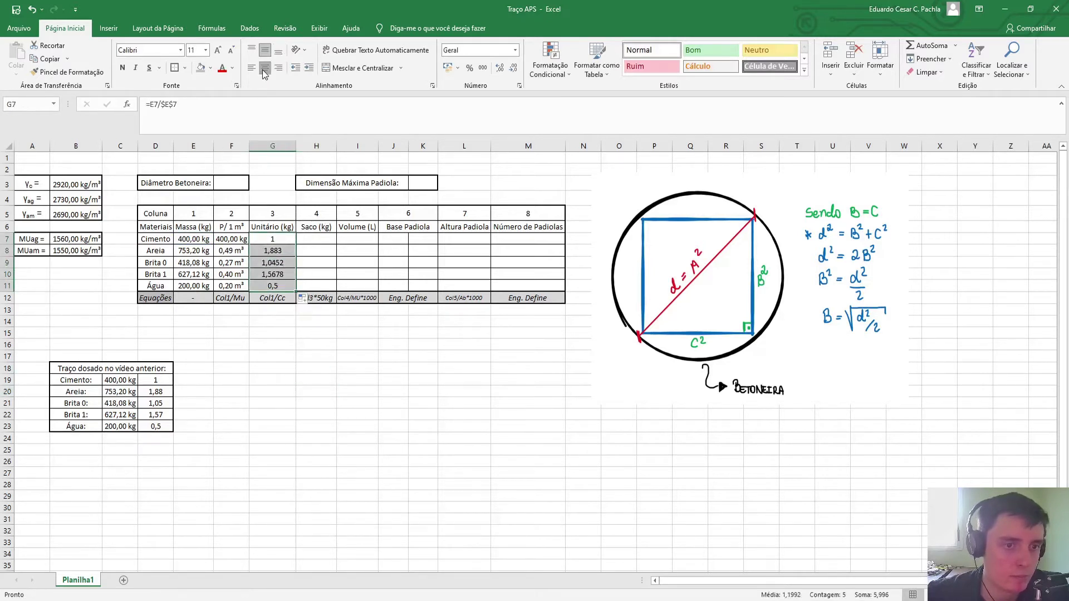
left_click(305, 356)
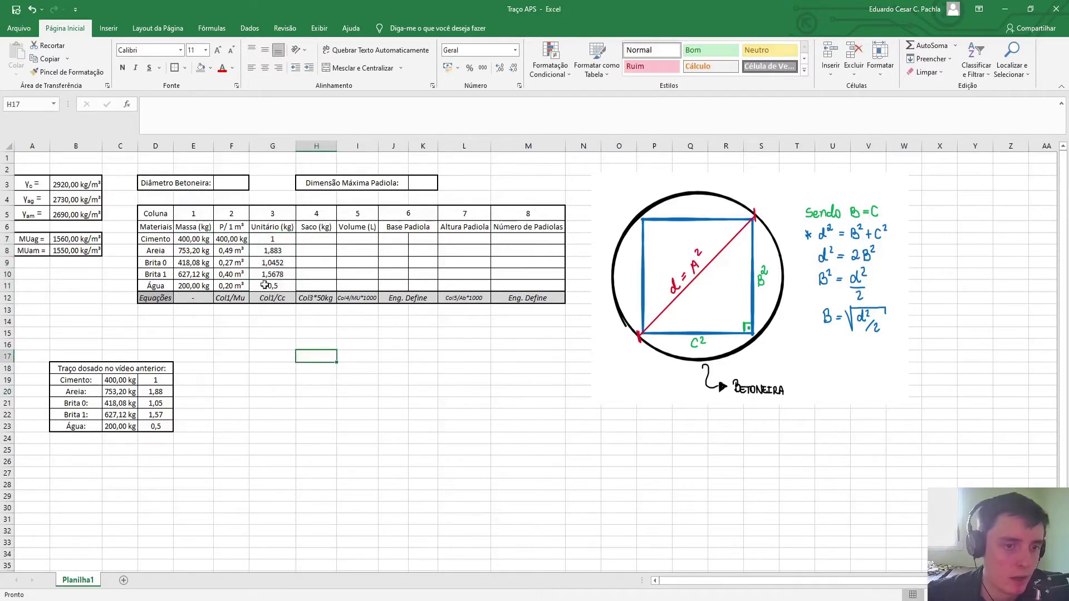
Format the unit ratios in G7:G11 to show two decimal places
left_click_drag(273, 239, 273, 285)
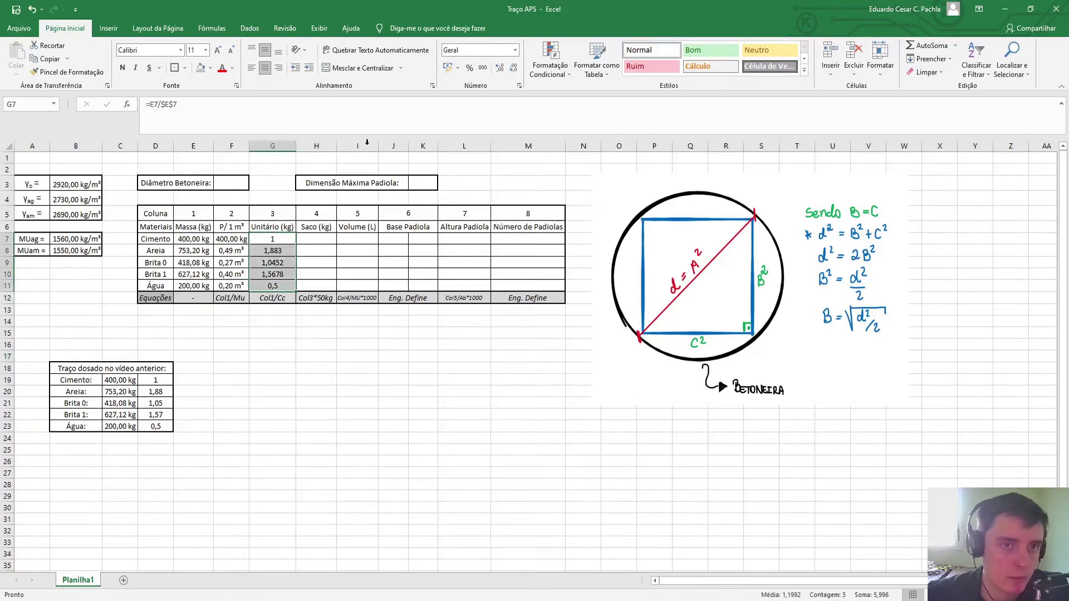
left_click(499, 67)
left_click(511, 67)
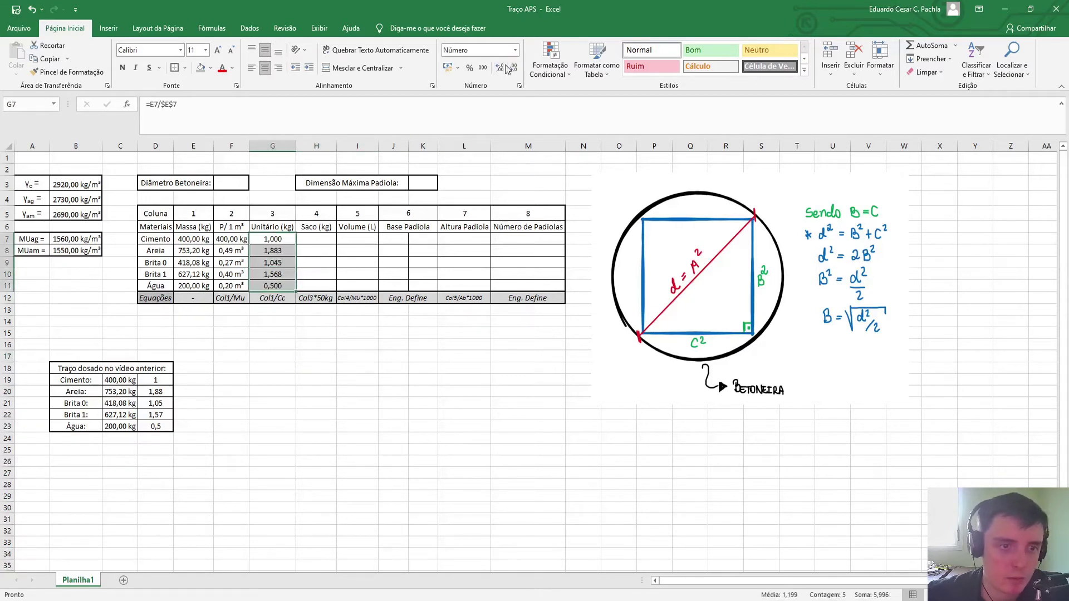
left_click(512, 67)
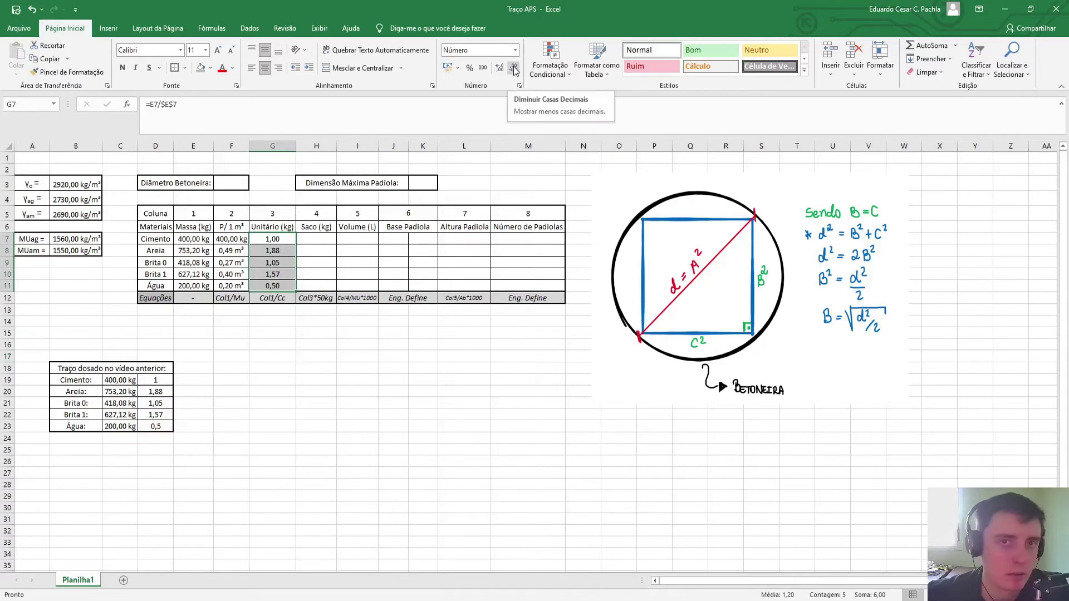
left_click(314, 356)
Following the equation given for column 4, enter =G7*50 in H7 to compute the cement mass per 50 kg bag
left_click_drag(148, 299, 555, 303)
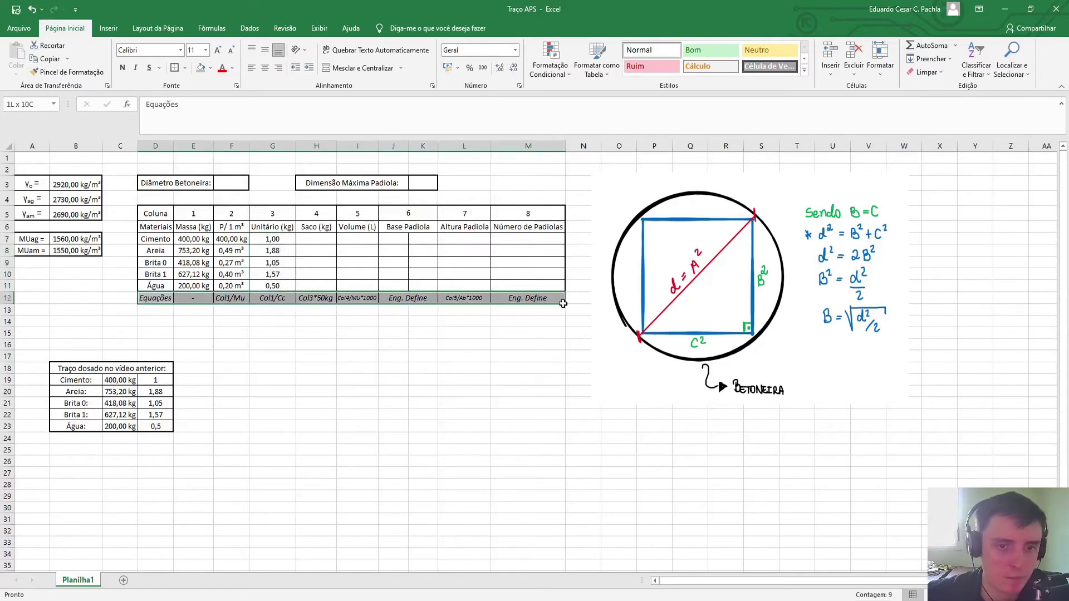
left_click(289, 369)
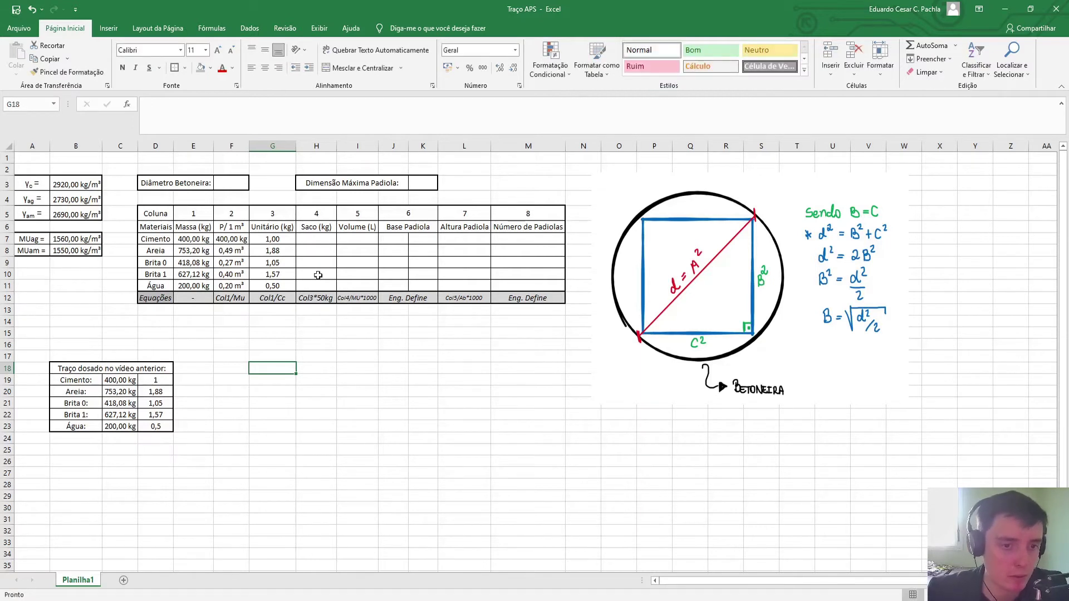
left_click(317, 299)
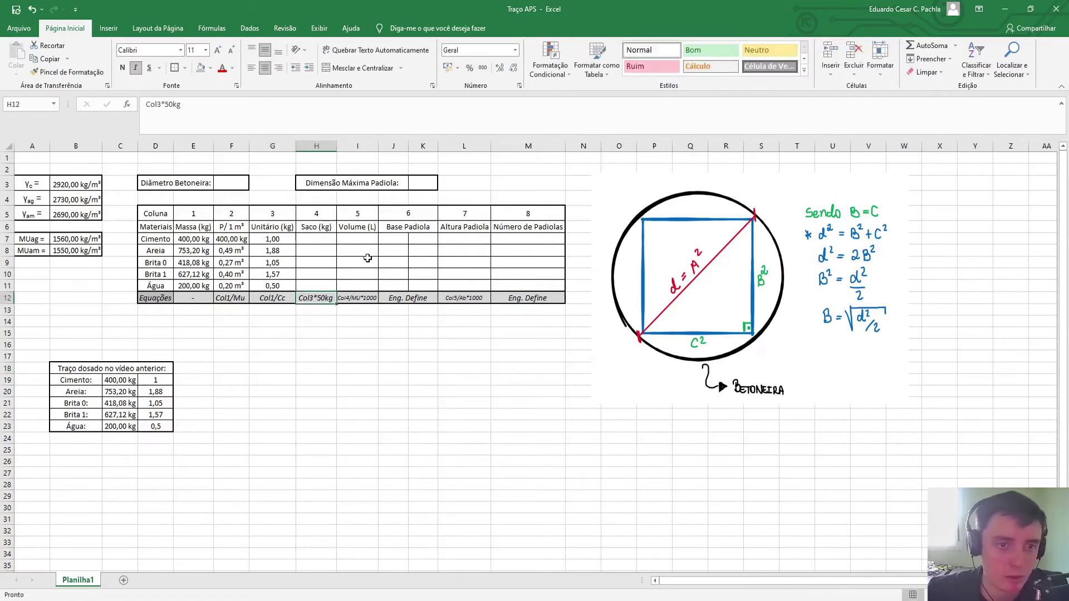
left_click(317, 238)
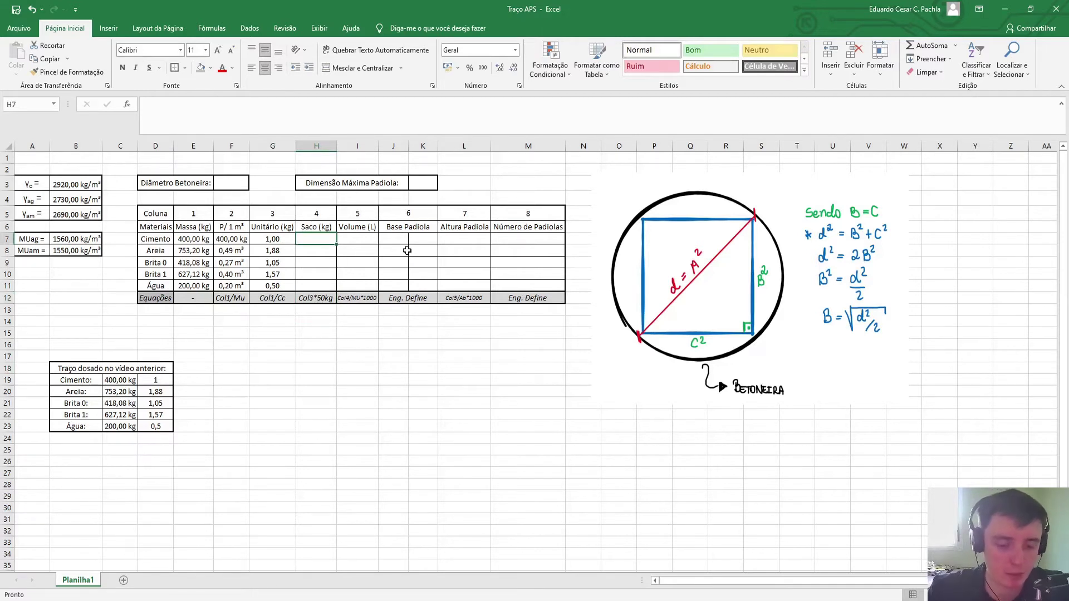
type("=")
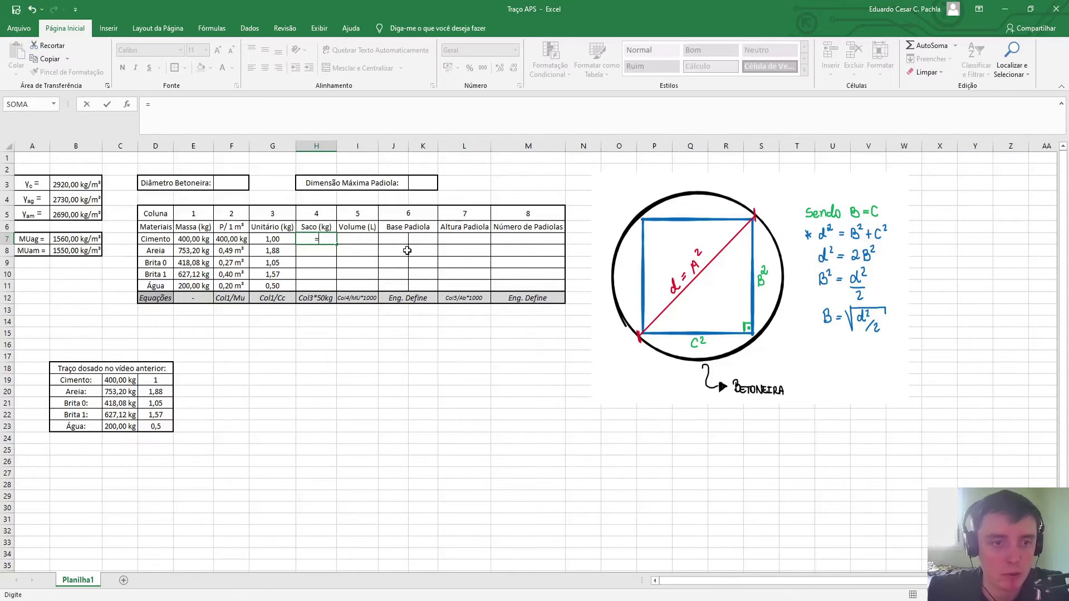
key("Left")
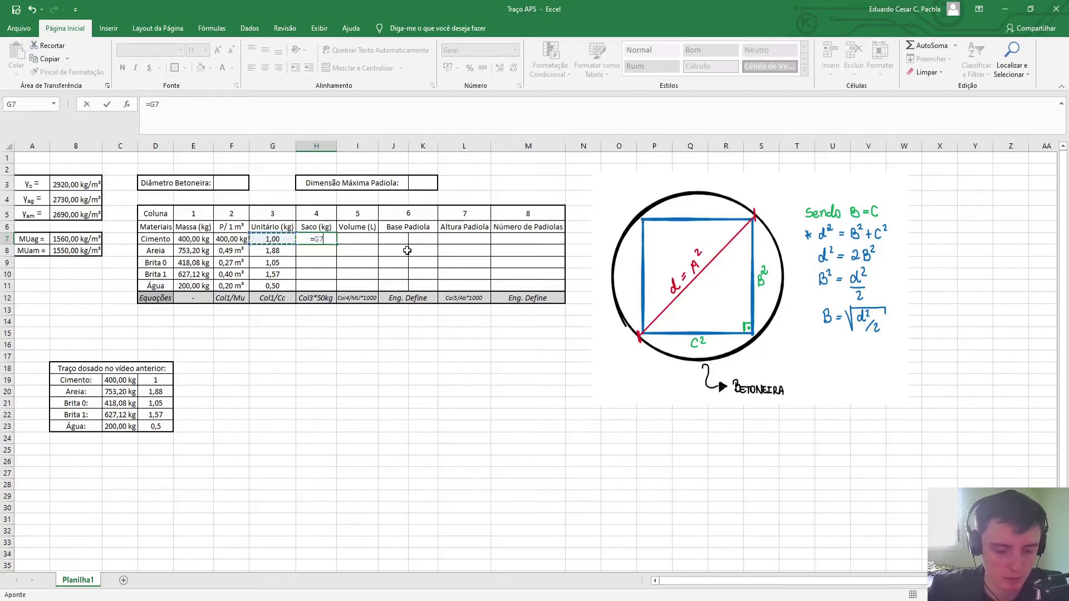
type("*50")
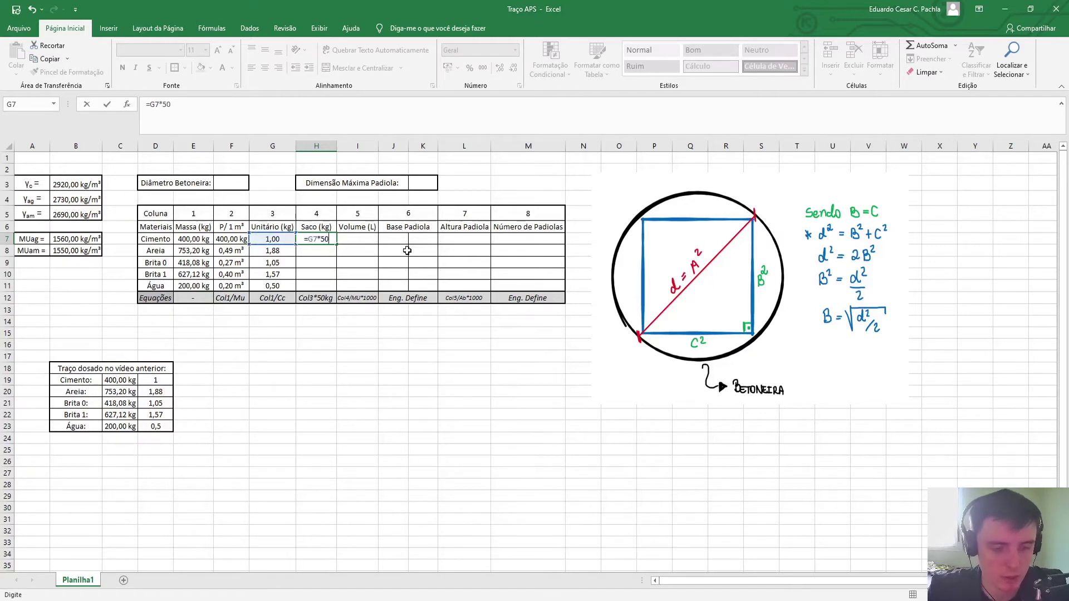
key("Return")
Fill the per-bag mass formula from H7 down to H11 and check the copied formulas
left_click(322, 311)
left_click(321, 240)
left_click_drag(336, 243, 337, 290)
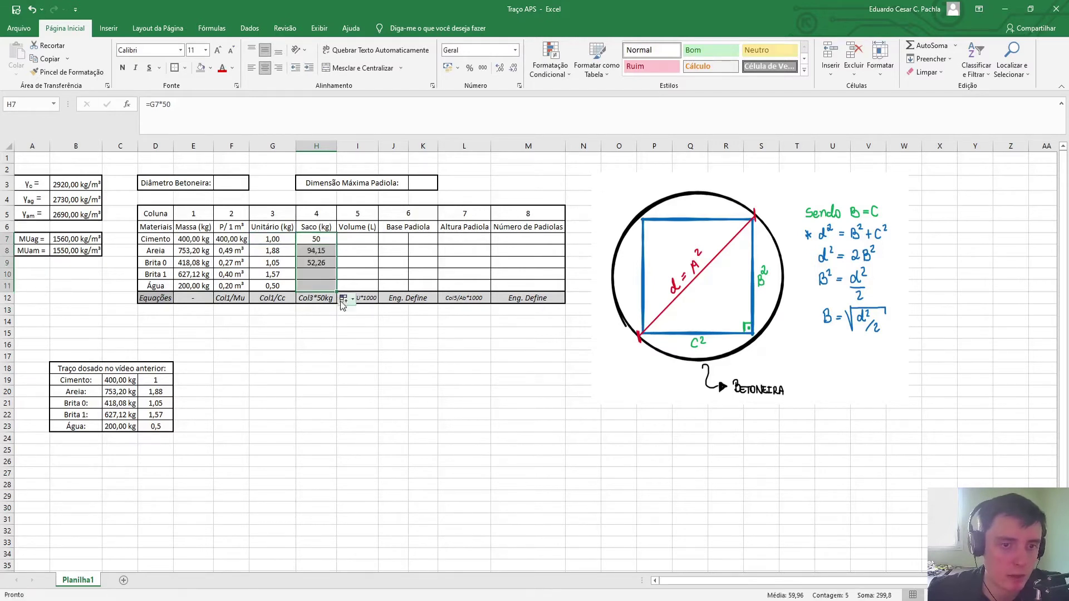
left_click(353, 345)
left_click(322, 286)
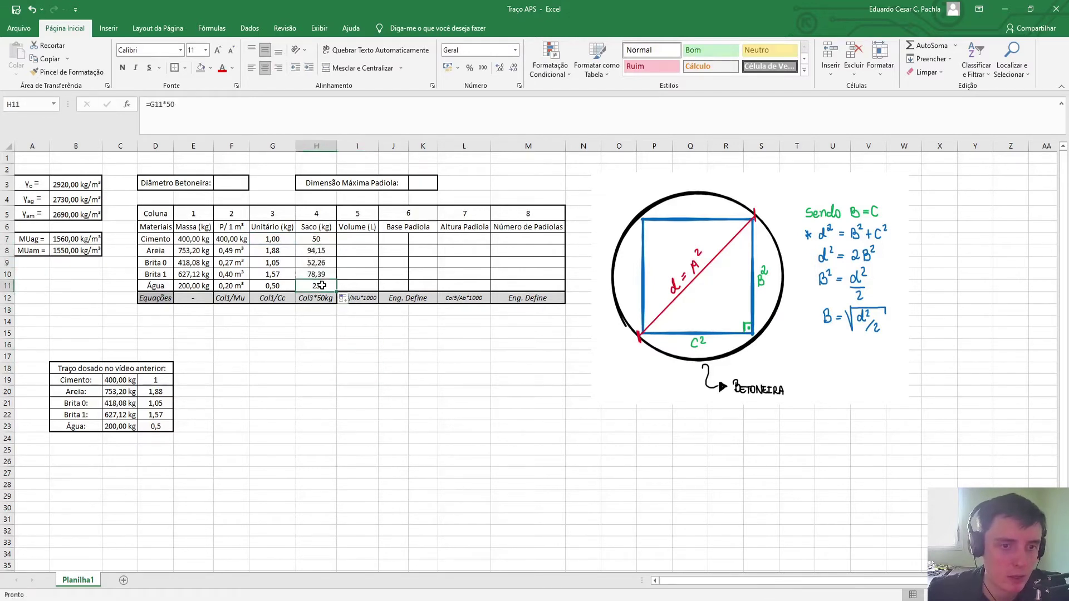
left_click(325, 276)
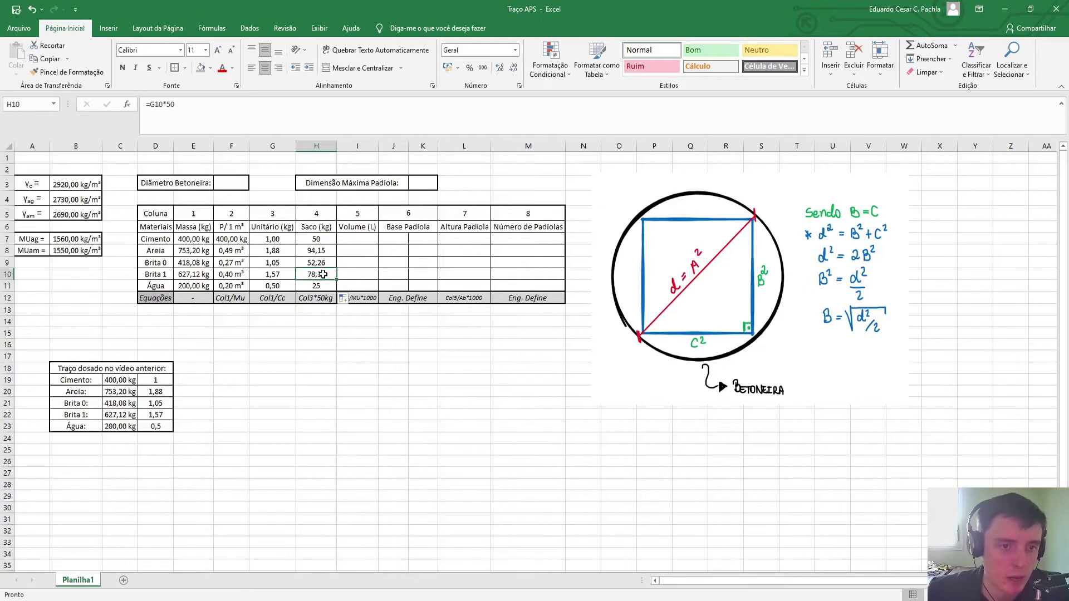
Apply the custom number format 0,00 "kg" to the per-bag masses in H7:H11
left_click_drag(324, 240, 320, 286)
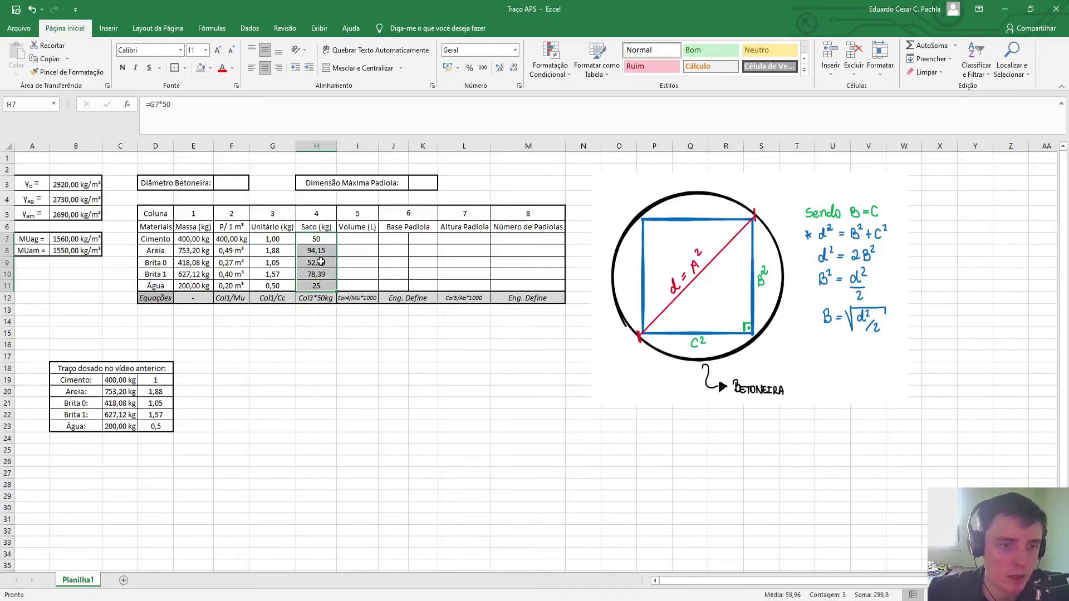
right_click(322, 261)
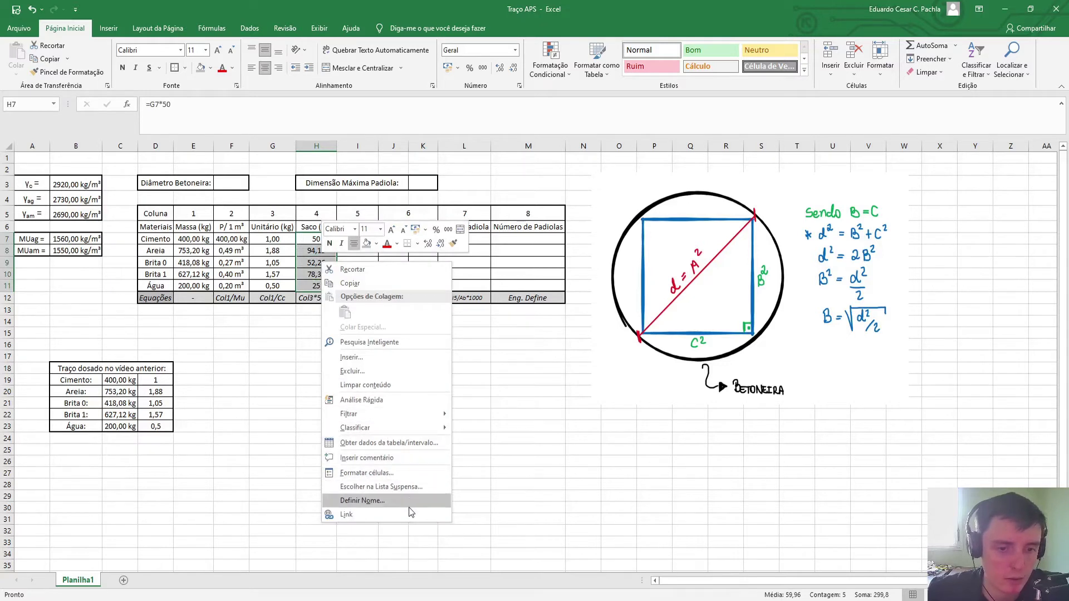
left_click(390, 472)
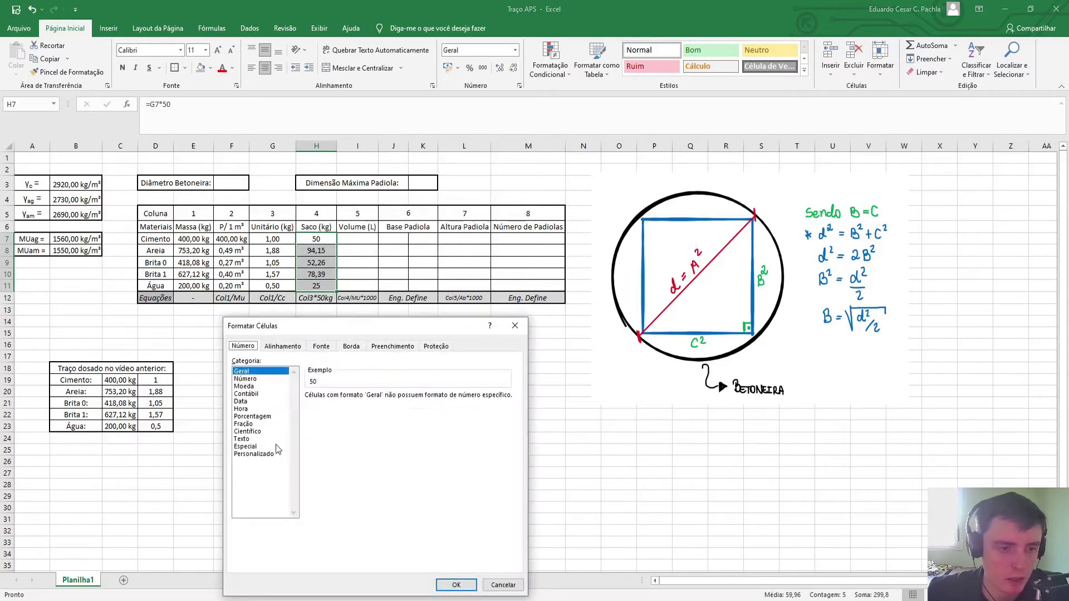
left_click(266, 455)
left_click(330, 432)
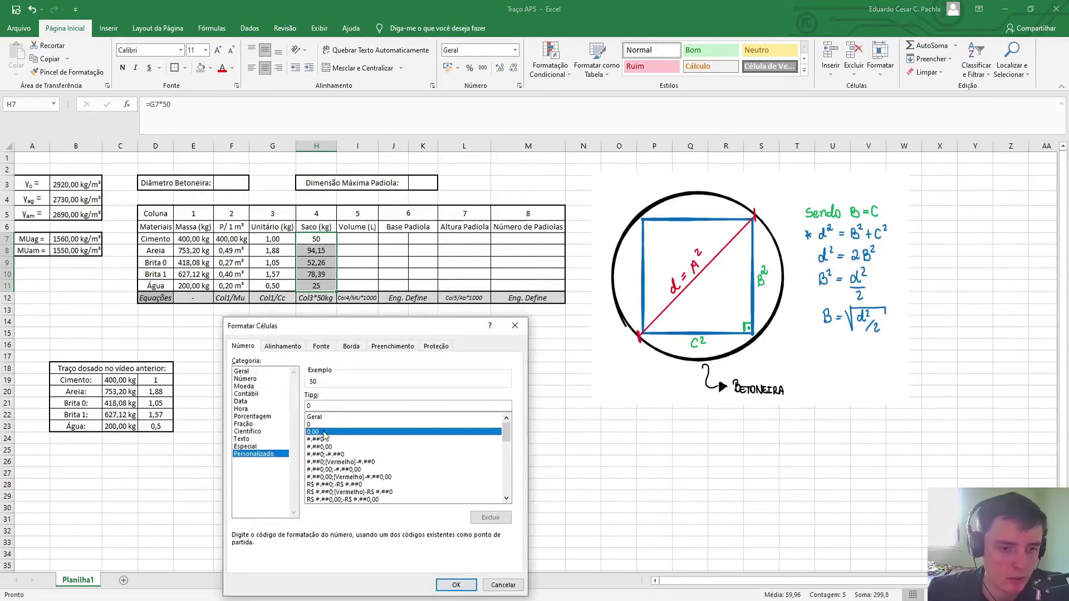
left_click(336, 405)
type("\"")
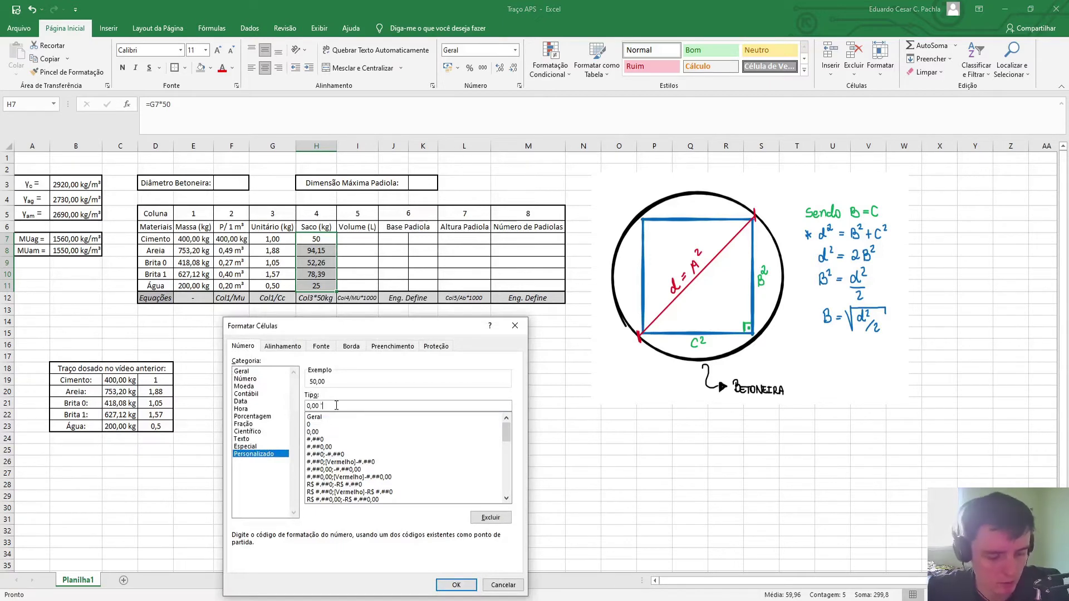
type("kg\"")
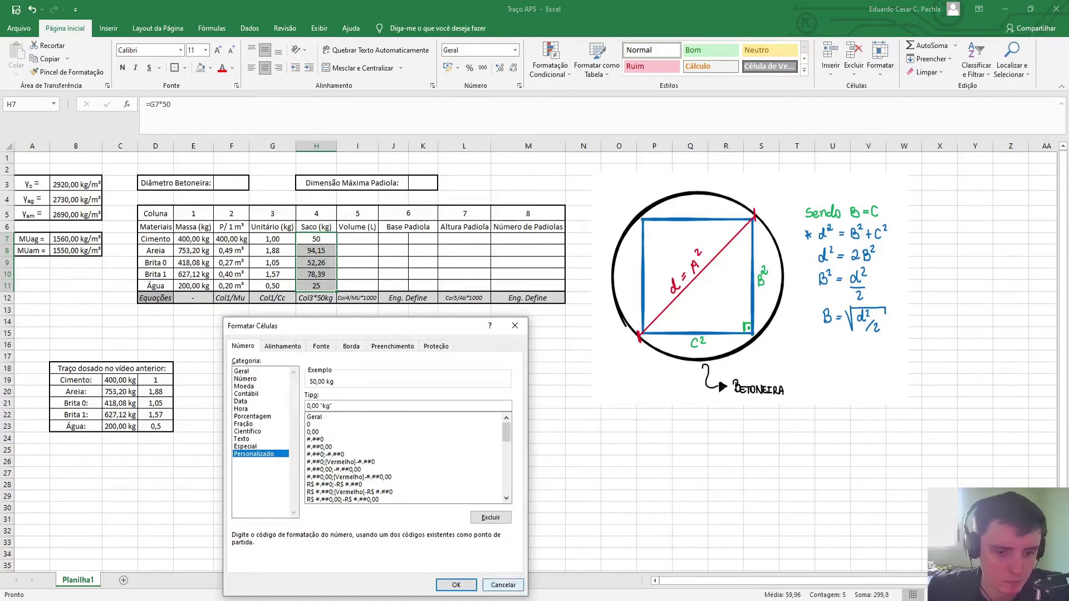
left_click(455, 586)
left_click(384, 481)
left_click_drag(318, 241, 318, 289)
left_click(325, 359)
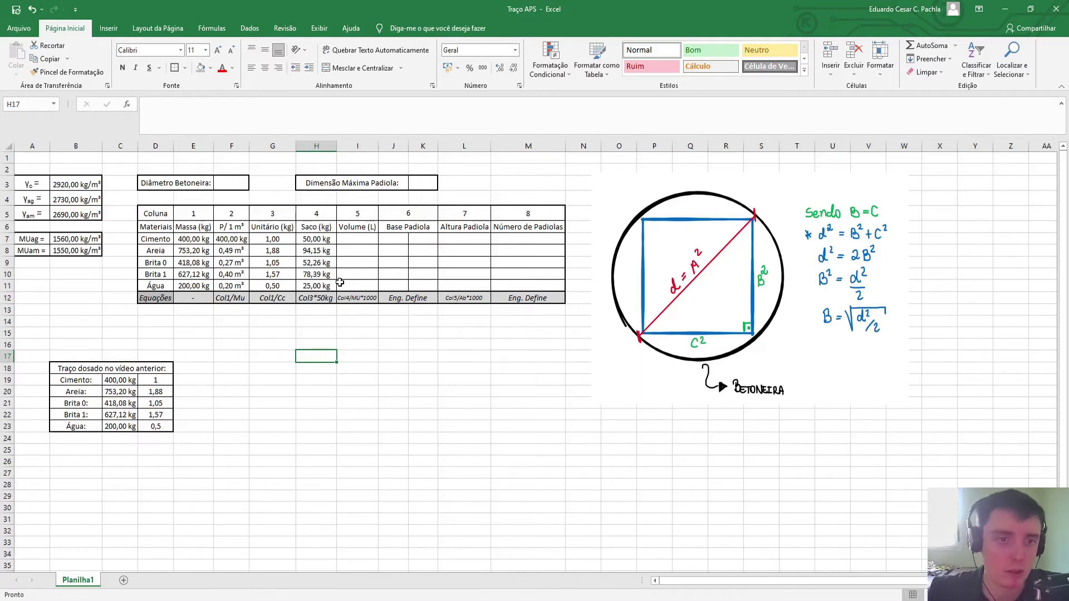
left_click(317, 239)
left_click(187, 108)
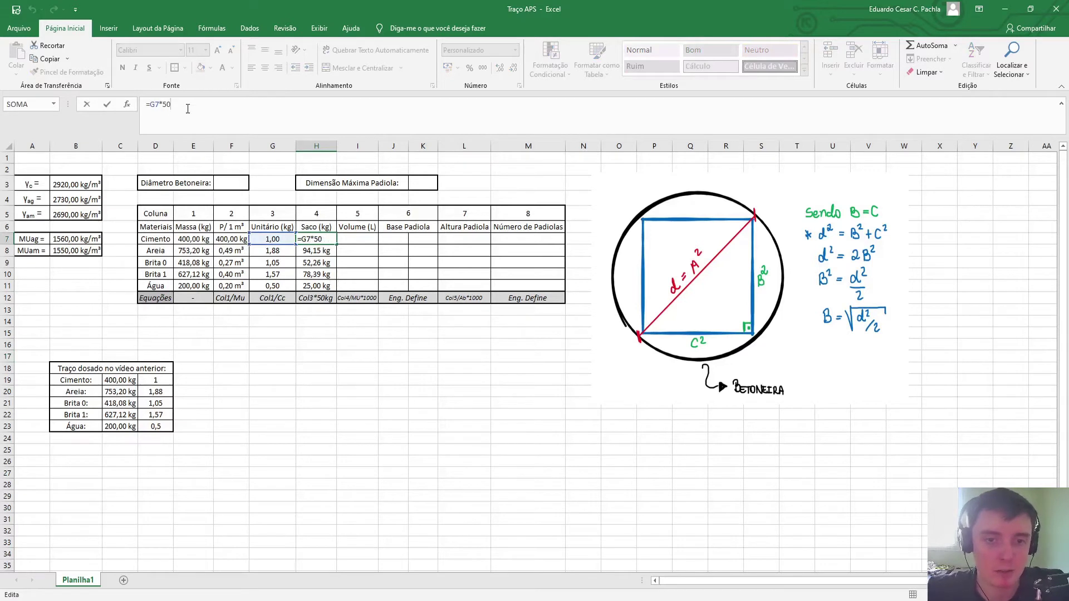
key("Escape")
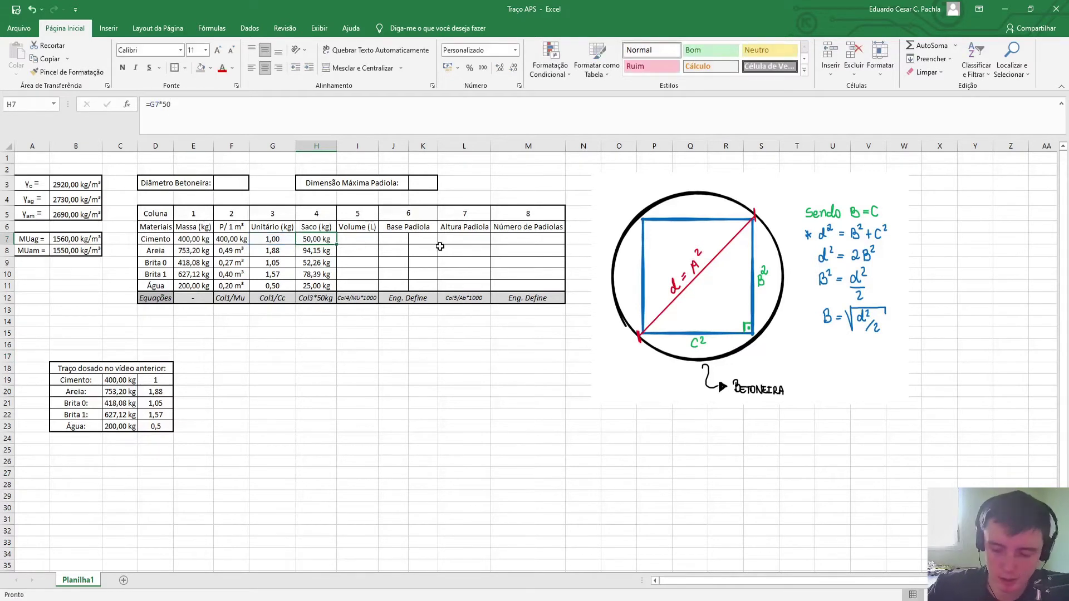
type("64")
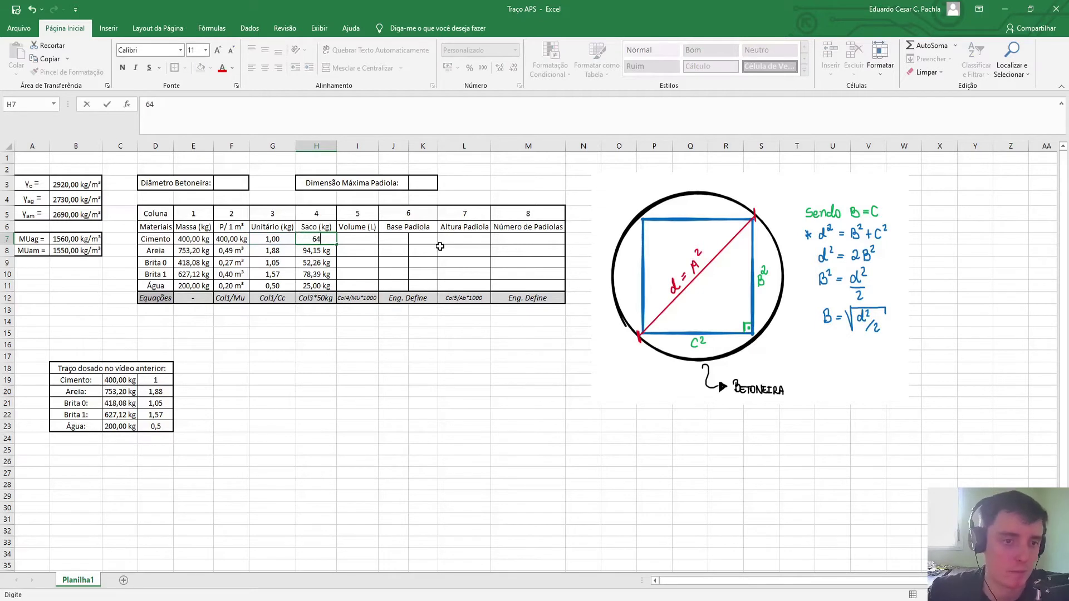
key("Escape")
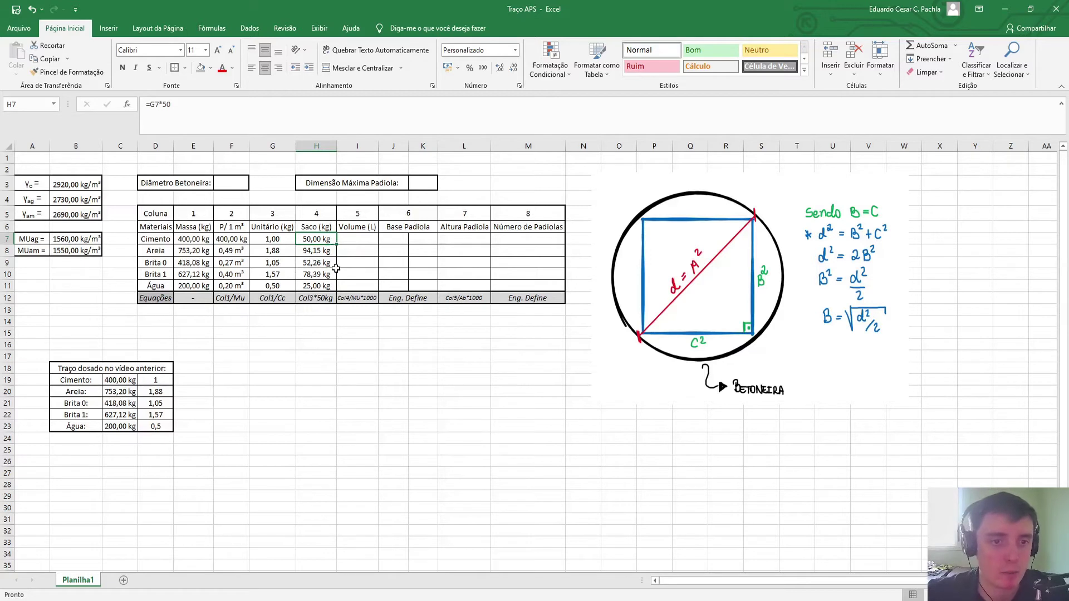
Enter =H7 in I7 to carry the cement bag mass into the volume column
left_click(351, 244)
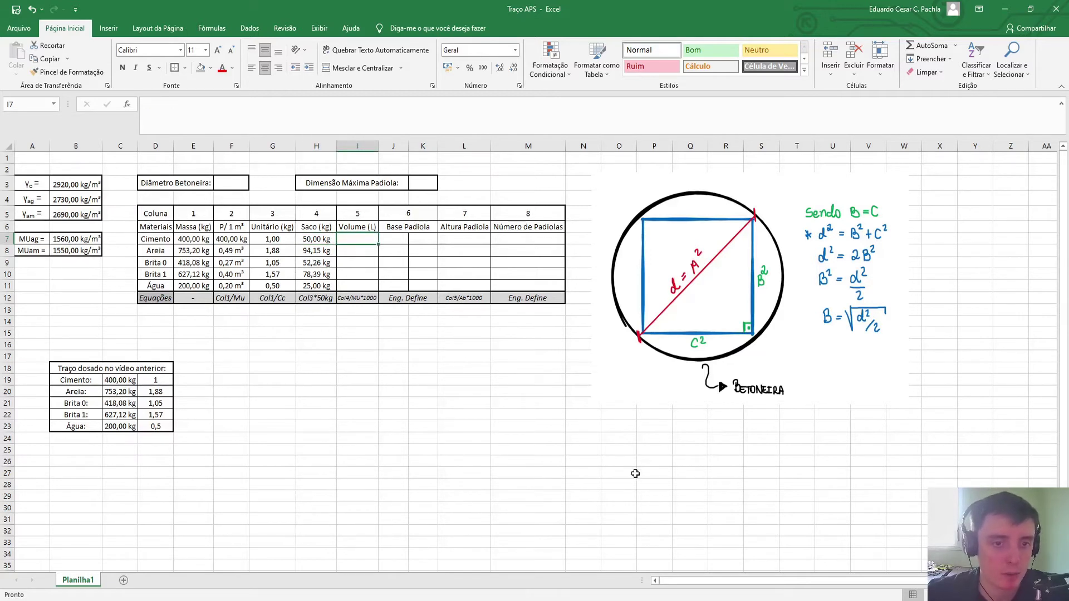
type("=")
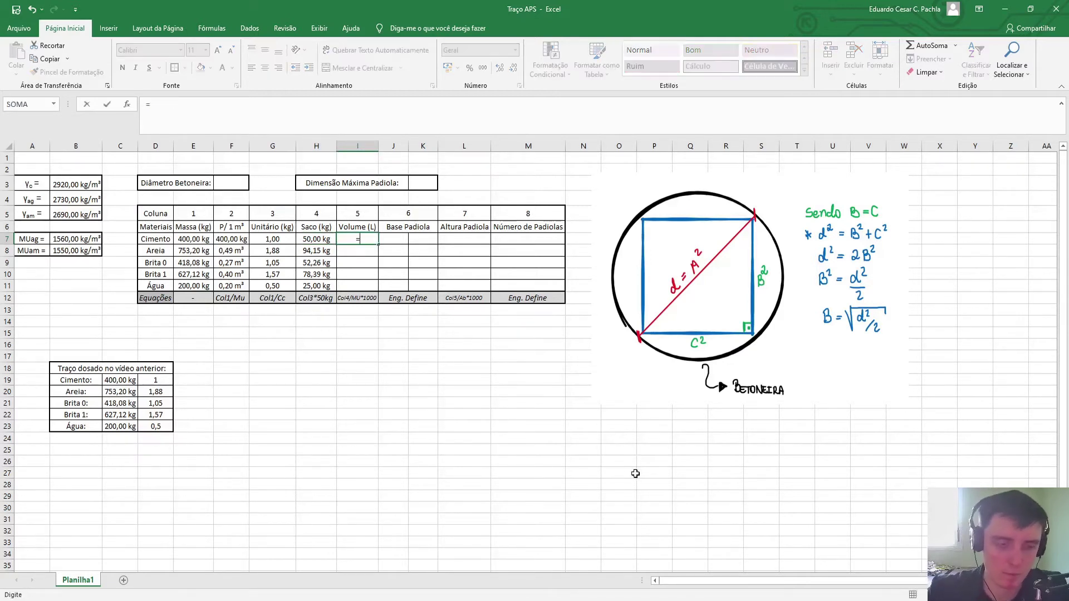
key("Left")
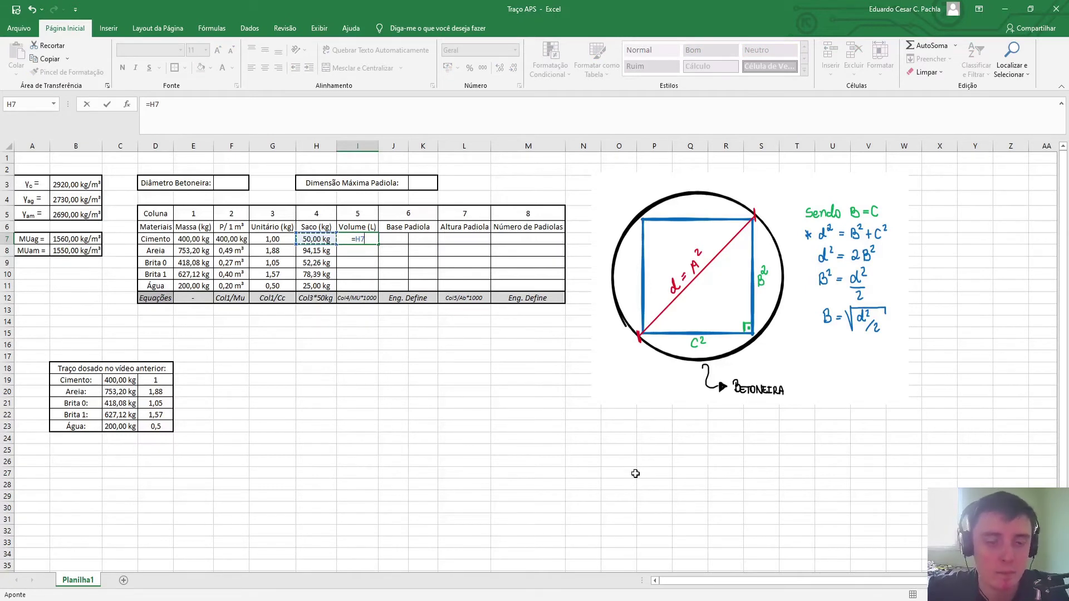
key("Return")
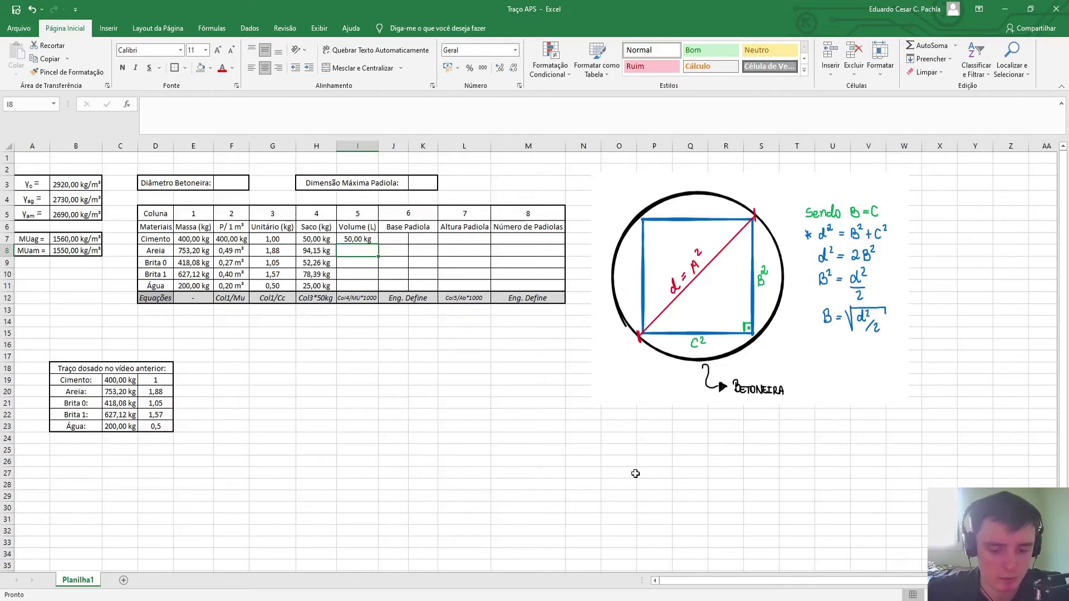
Enter =H8/B8*1000 in I8 to compute the sand volume in litres from its unit mass
type("=")
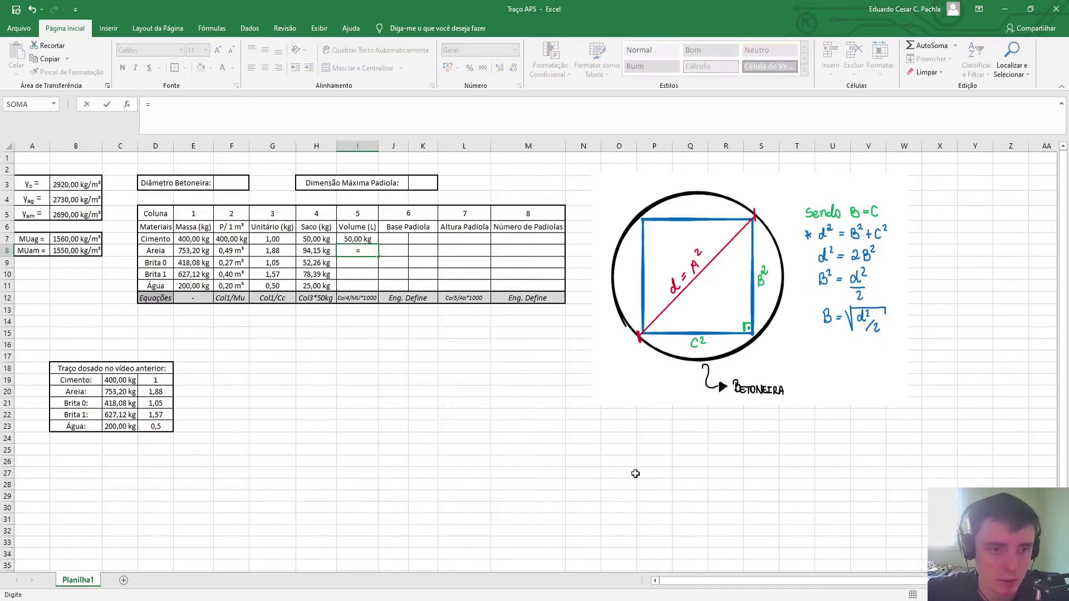
key("Left")
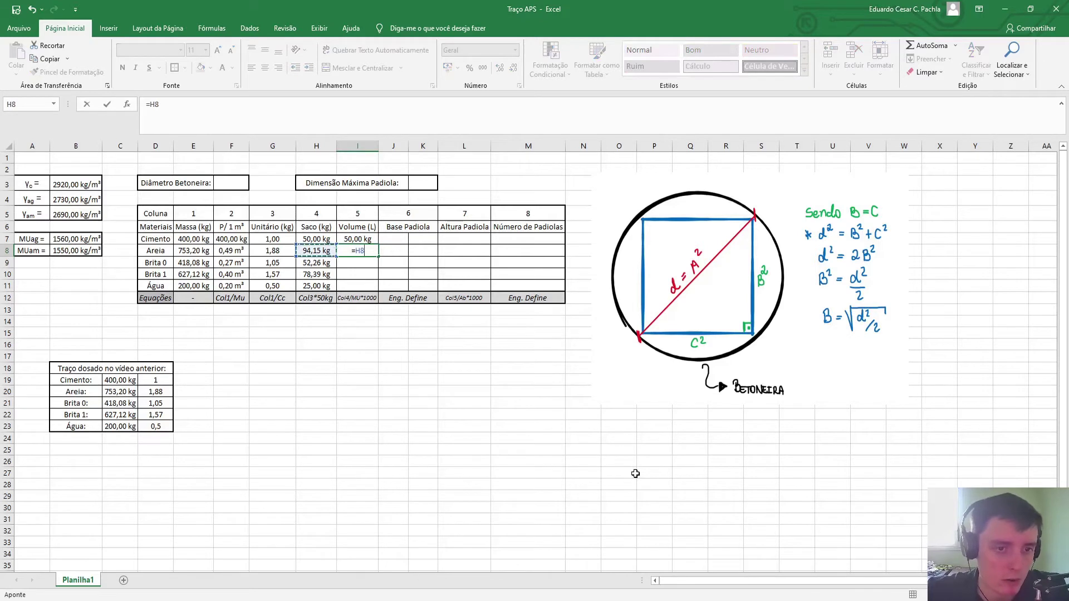
type("/")
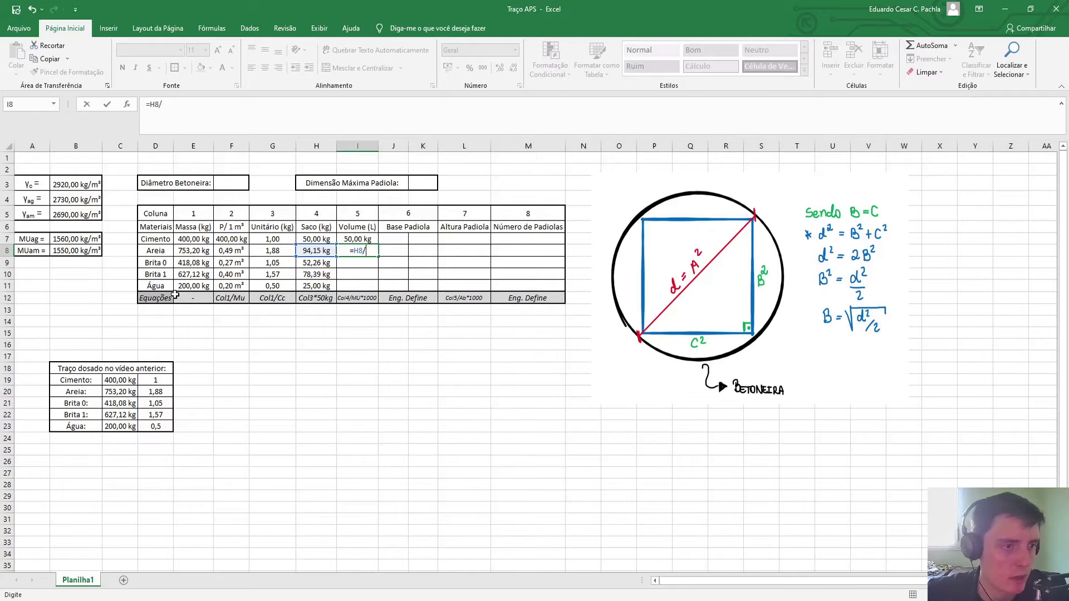
left_click(82, 251)
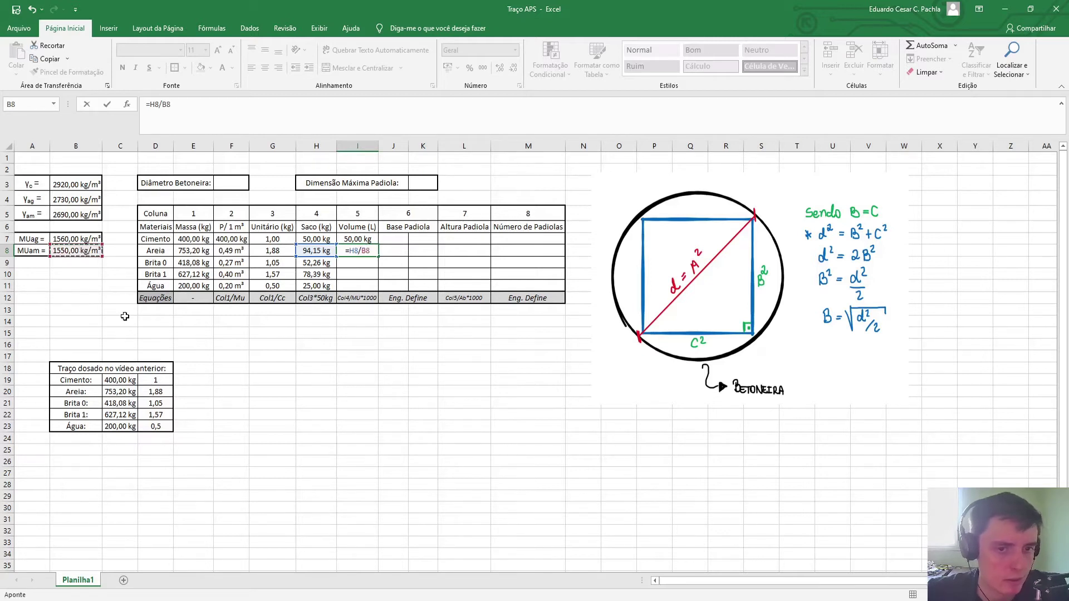
type("*1000")
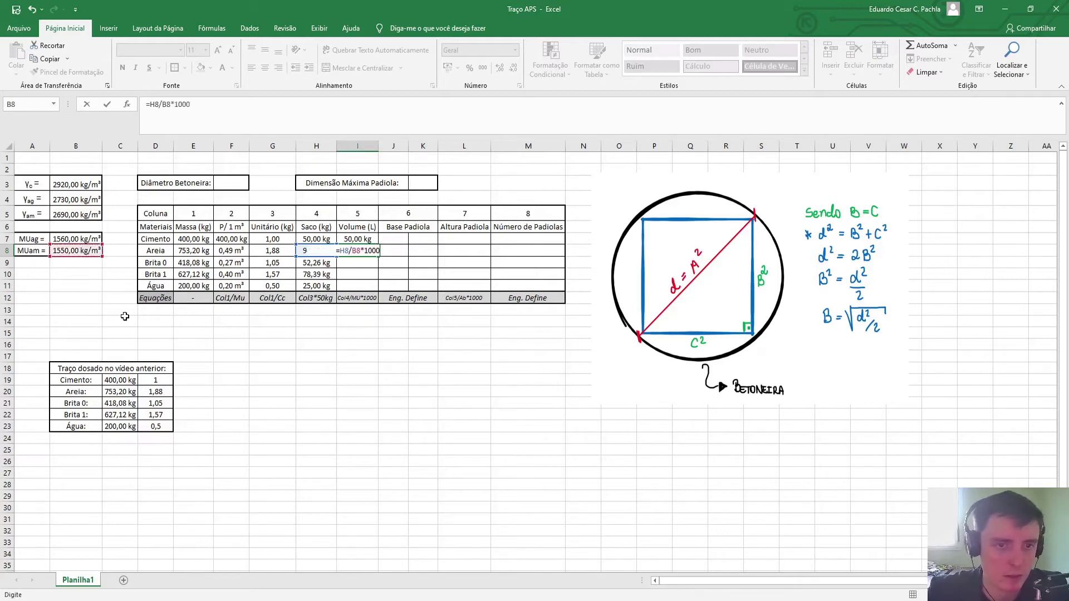
key("Return")
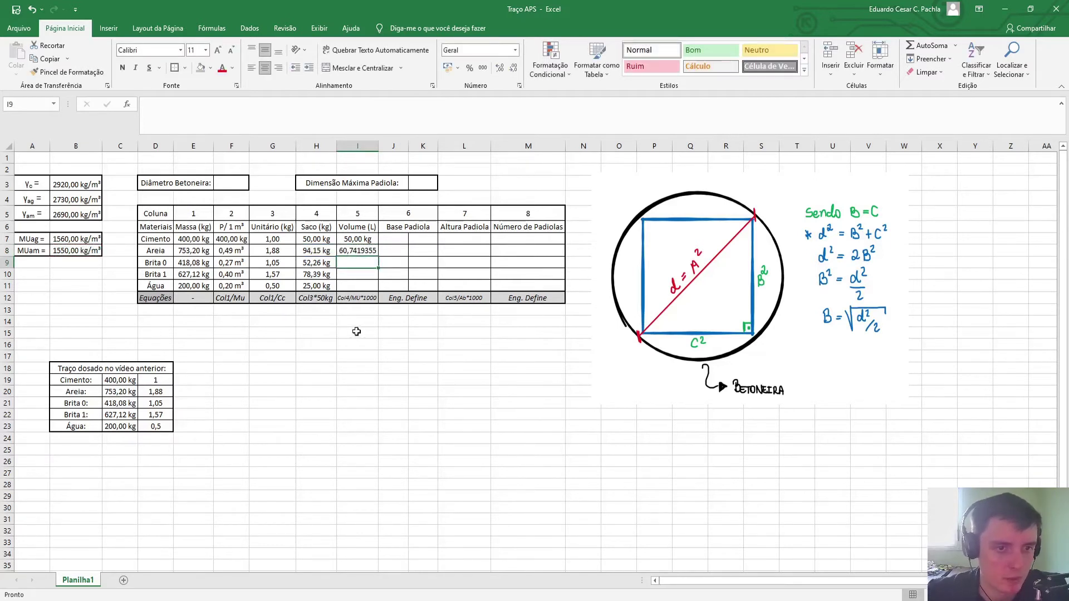
left_click(359, 252)
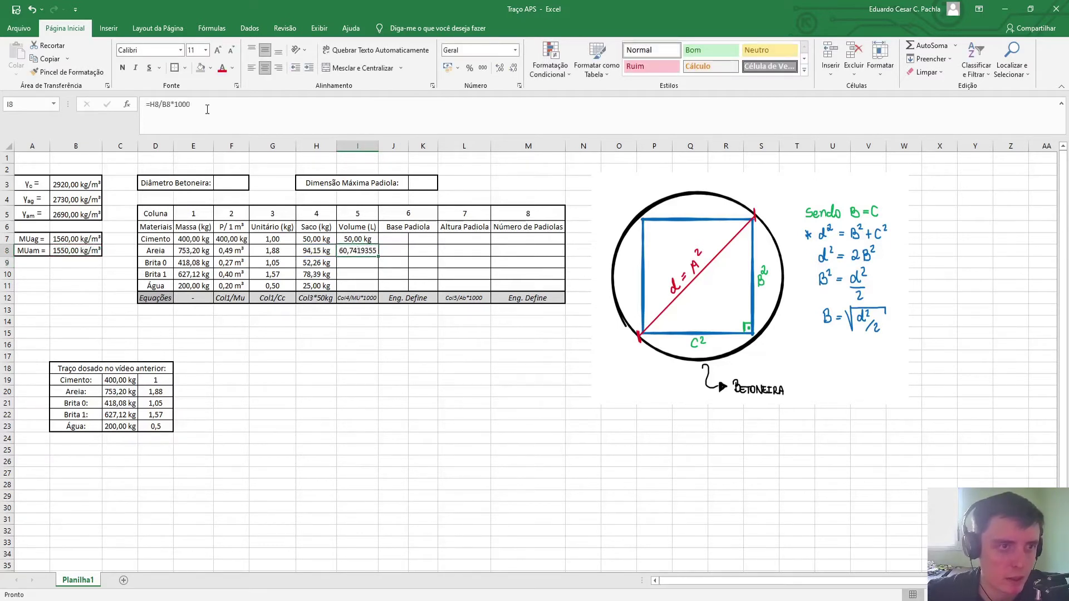
Enter =H9/B7*1000 in I9 to compute the Brita 0 volume, and check the sand formula in I8
left_click(377, 278)
left_click(358, 250)
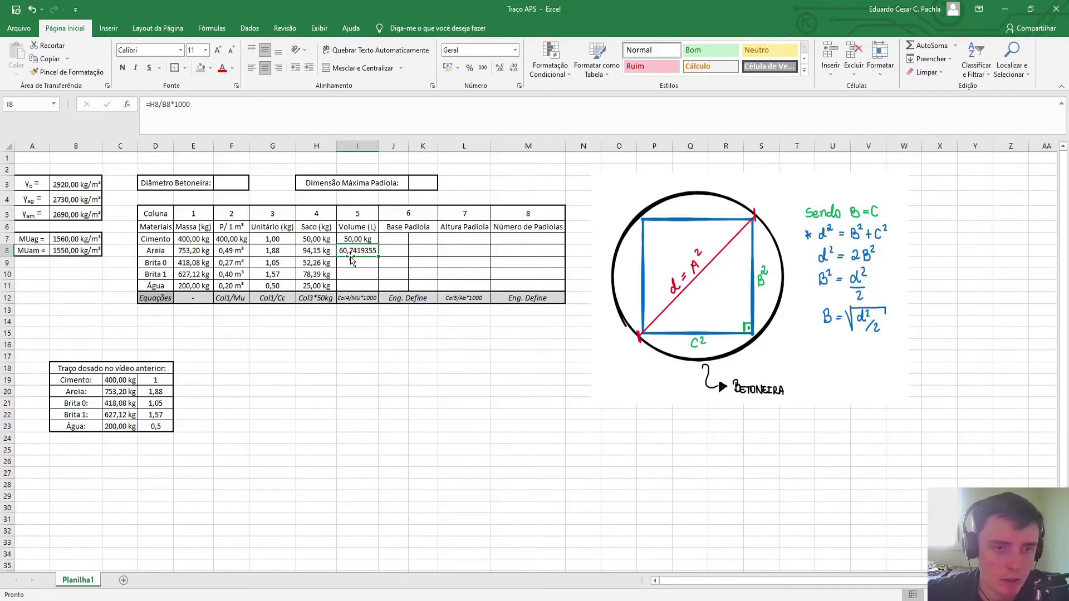
left_click(377, 261)
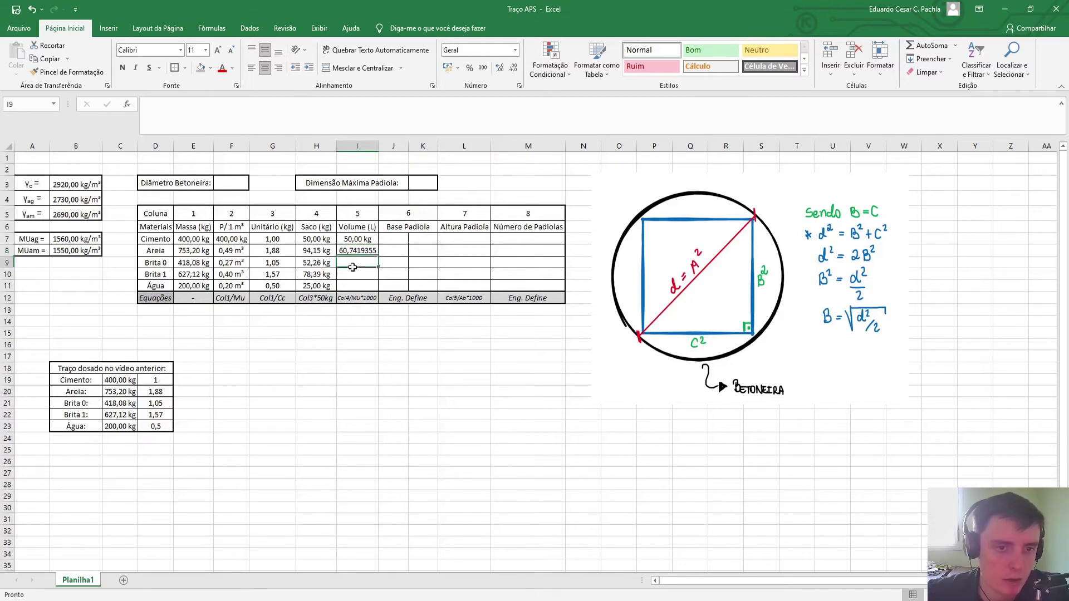
type("=")
key("Left")
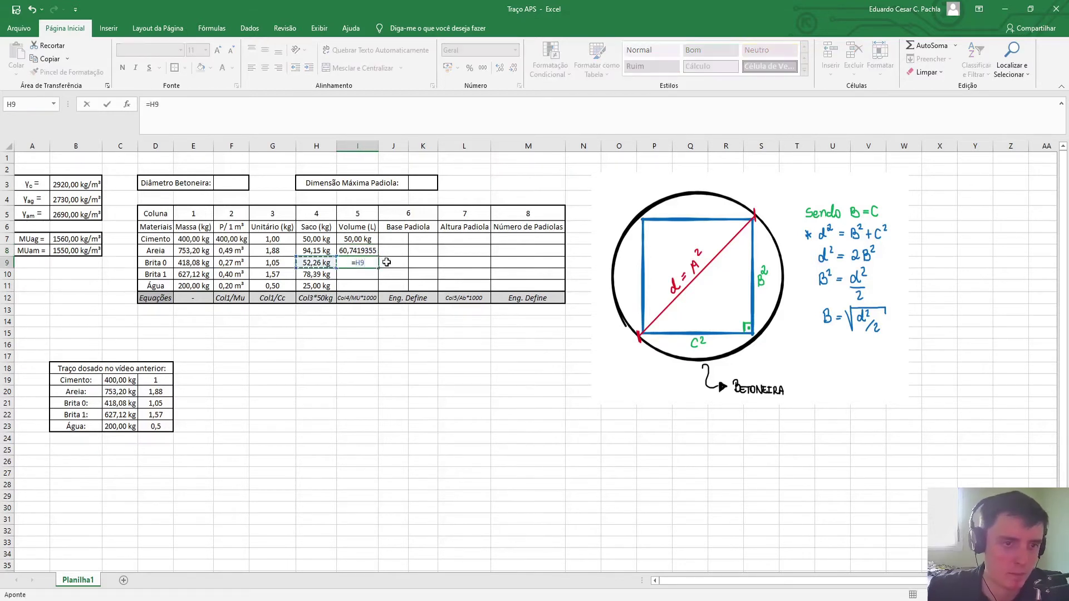
type("/")
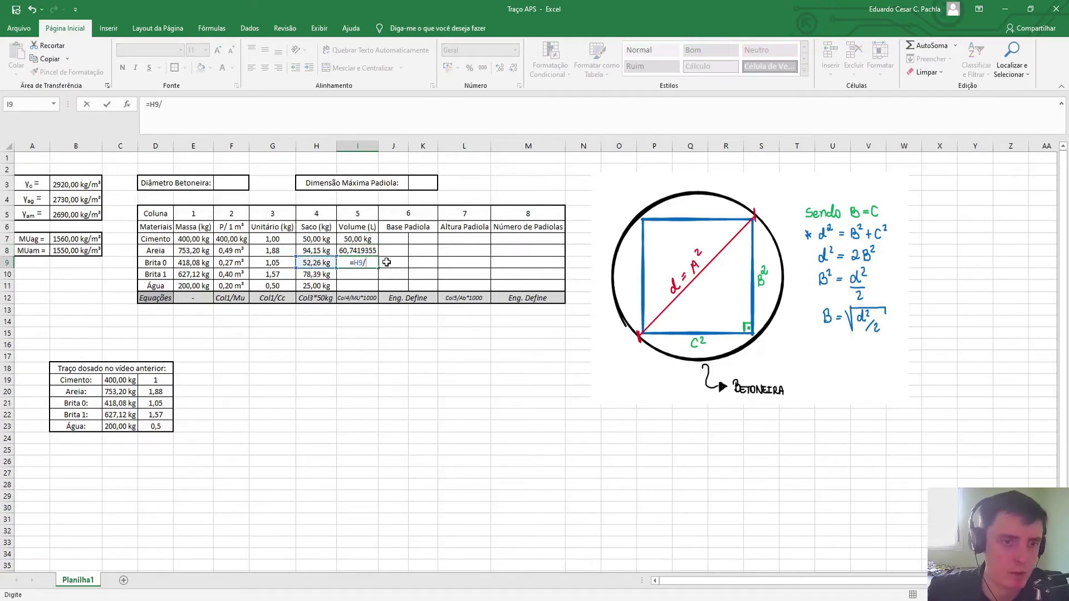
left_click(73, 238)
type("*1000")
key("Return")
key("Up")
key("Up")
left_click(183, 104)
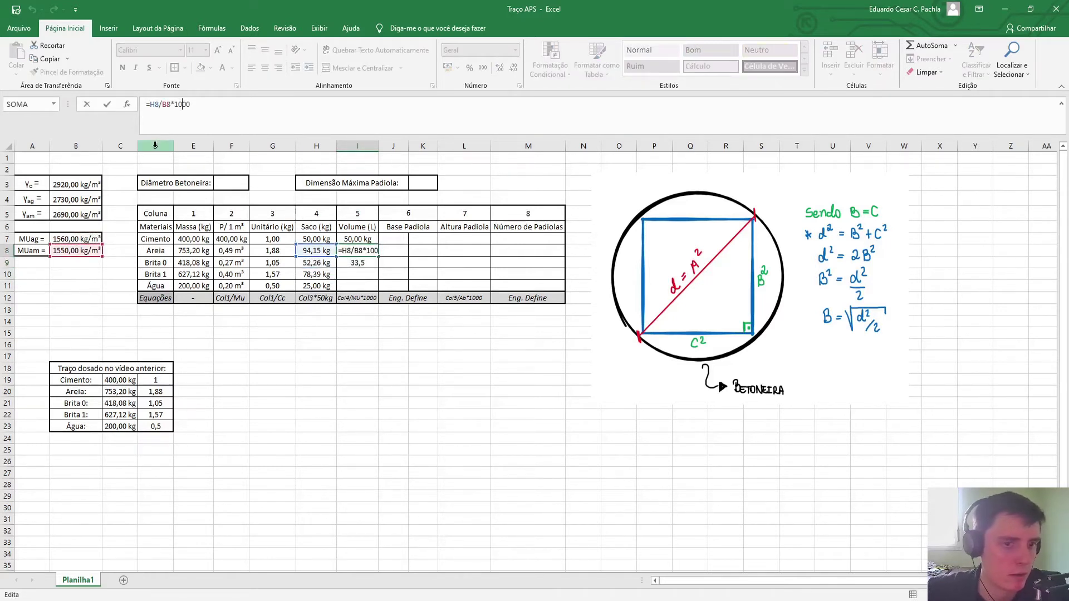
key("Return")
left_click(176, 105)
key("Escape")
Enter =H10/B7*1000 in I10 for the Brita 1 volume and =H11 in I11 for the water
left_click(365, 274)
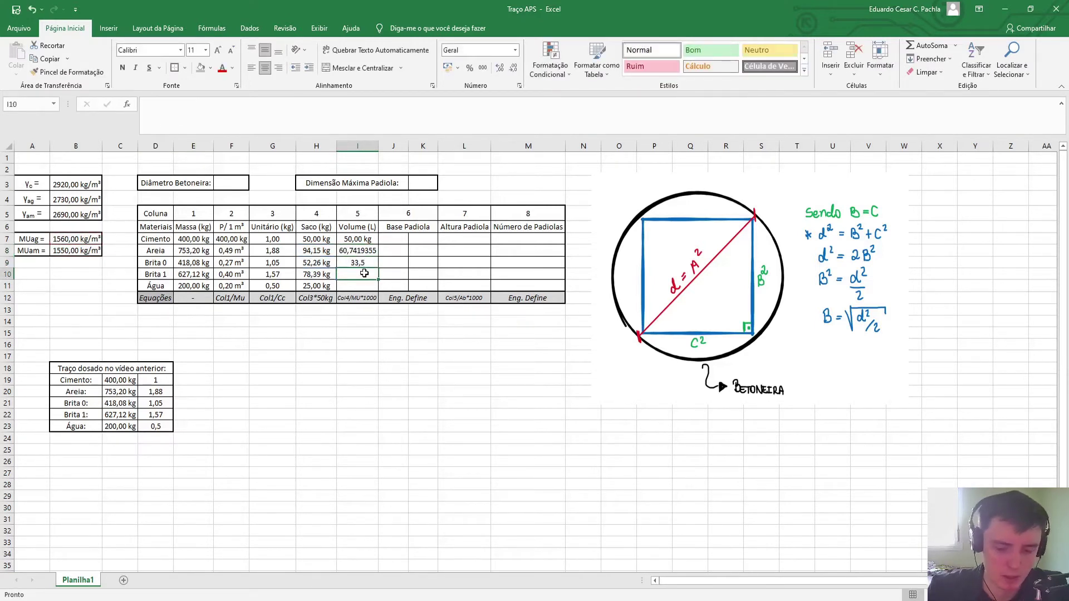
type("=")
left_click(316, 274)
type("/")
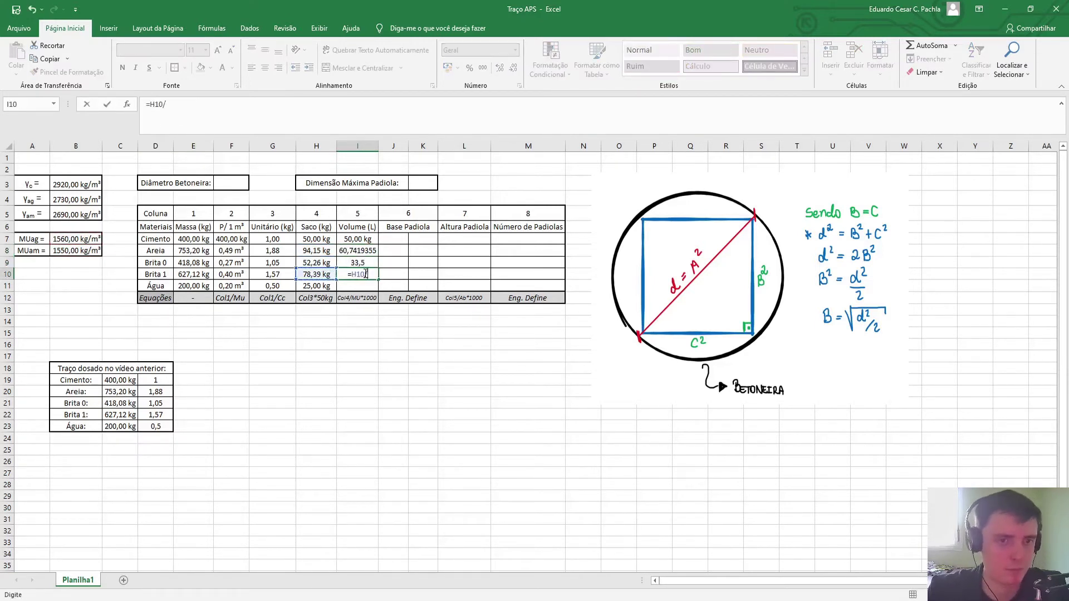
left_click(91, 239)
type("*1000")
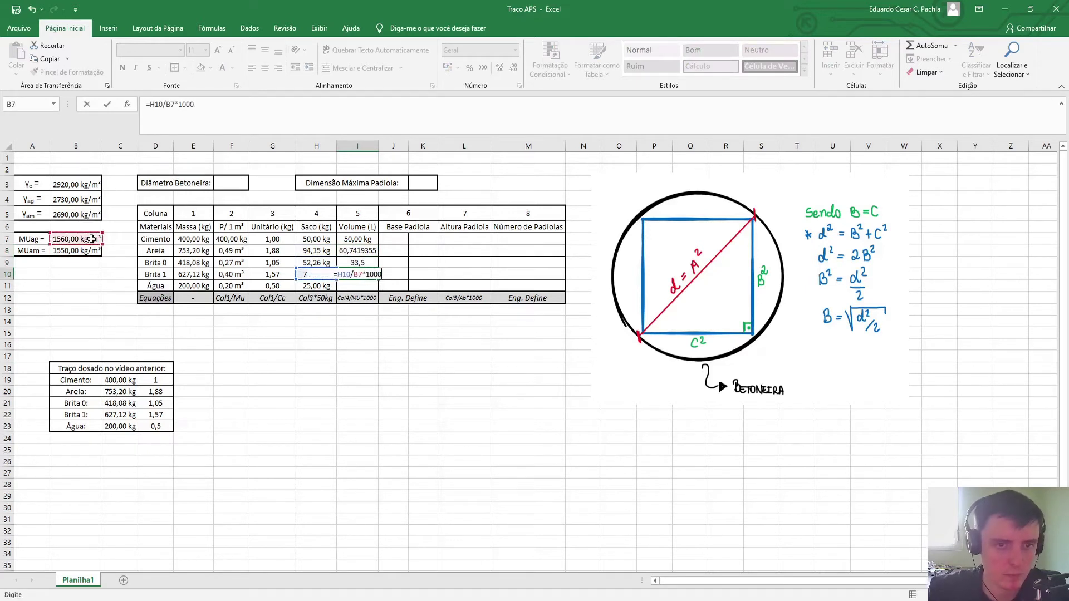
key("Return")
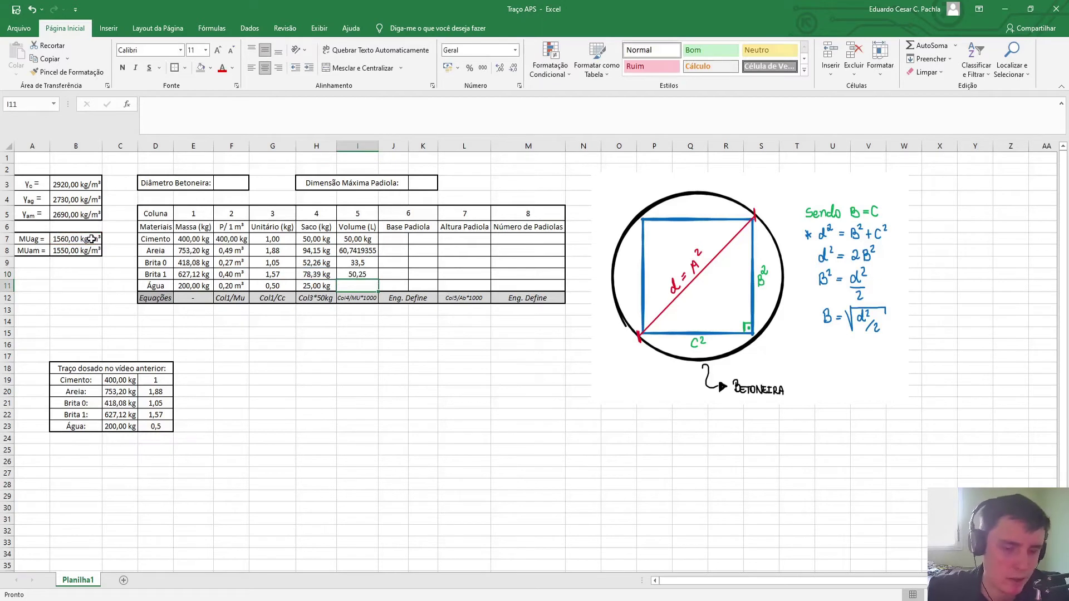
type("=H11")
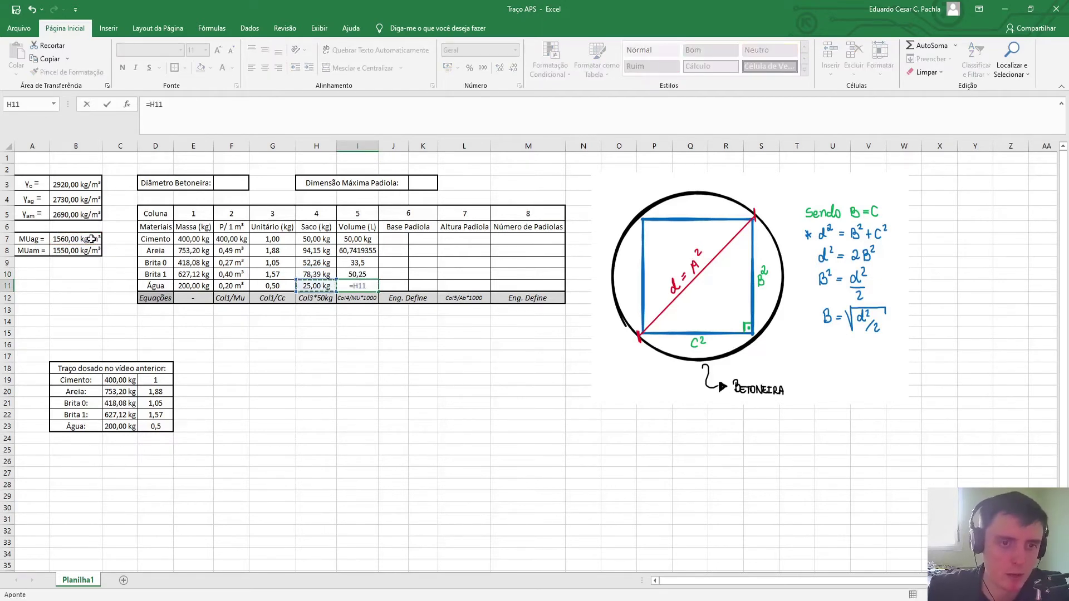
key("Return")
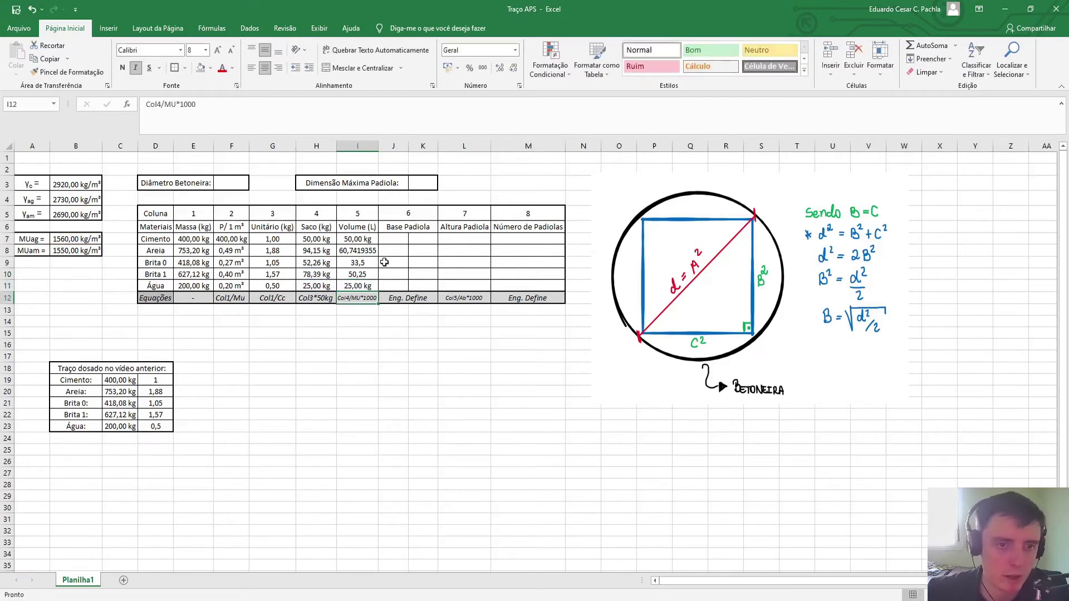
Apply the custom number format 0,00 "L" to the volumes in I8:I11
left_click_drag(359, 250, 362, 285)
right_click(362, 285)
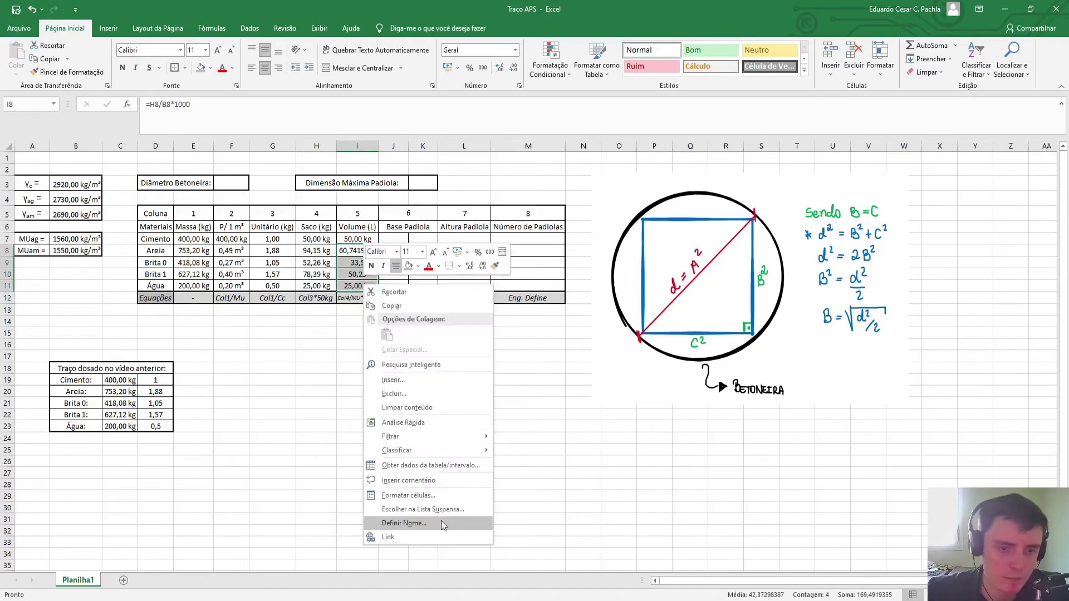
left_click(422, 504)
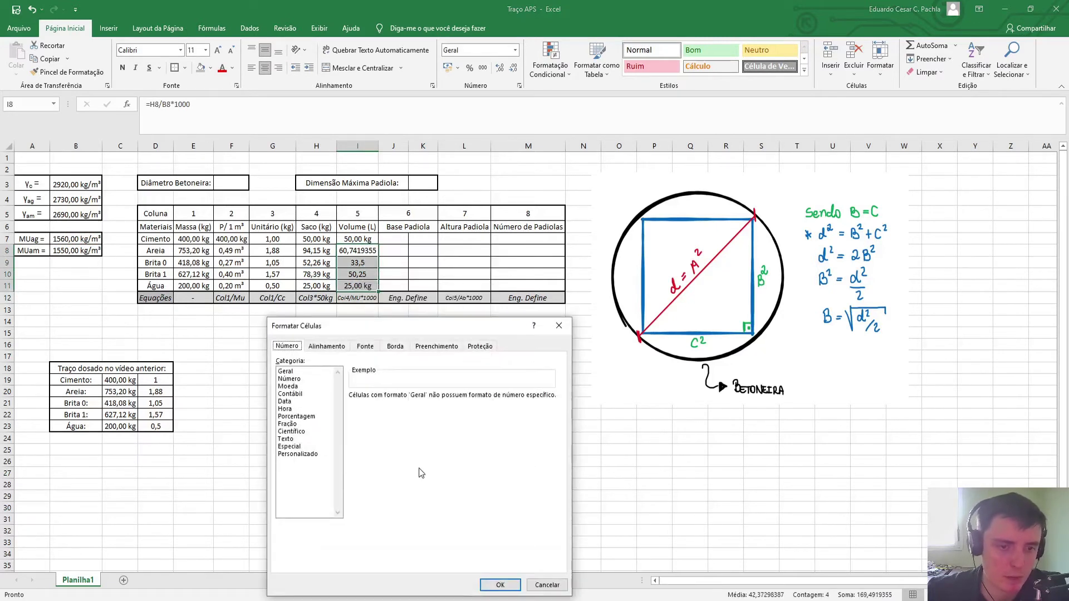
left_click(294, 454)
left_click(379, 431)
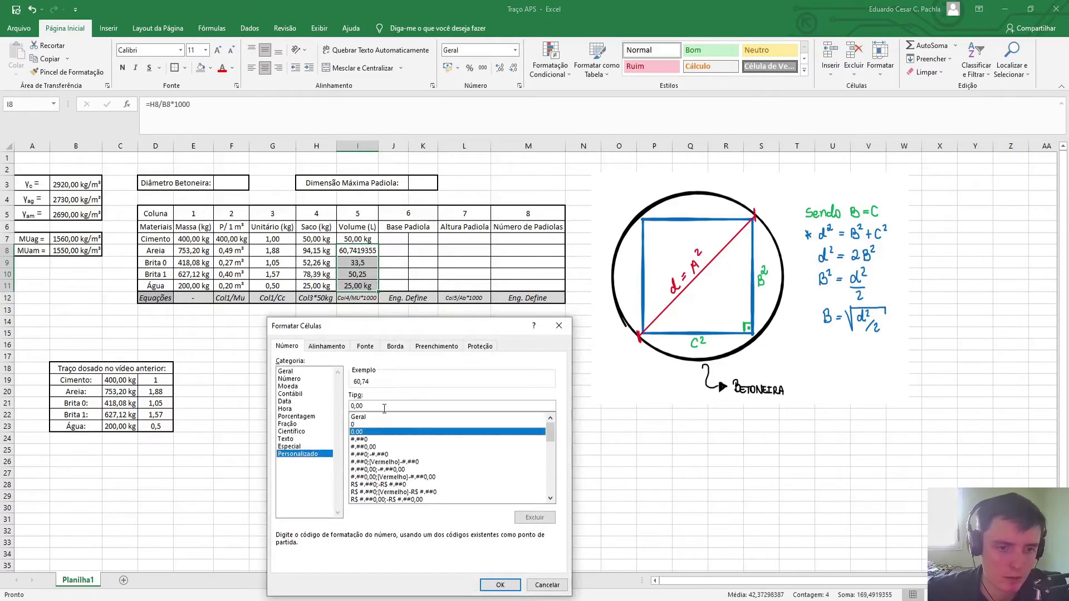
left_click(372, 405)
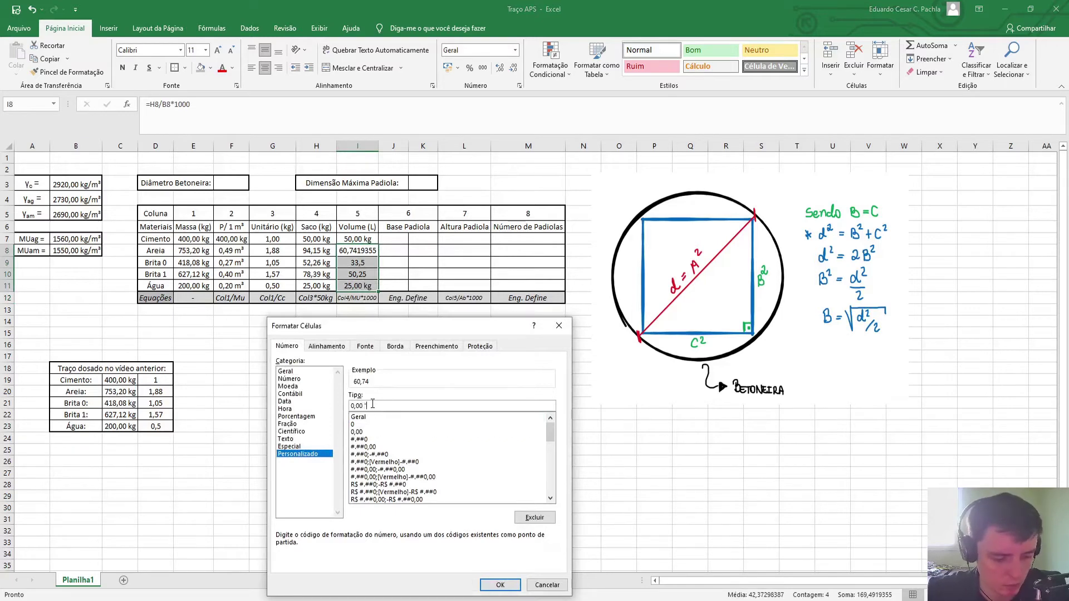
type("\"L")
left_click(500, 585)
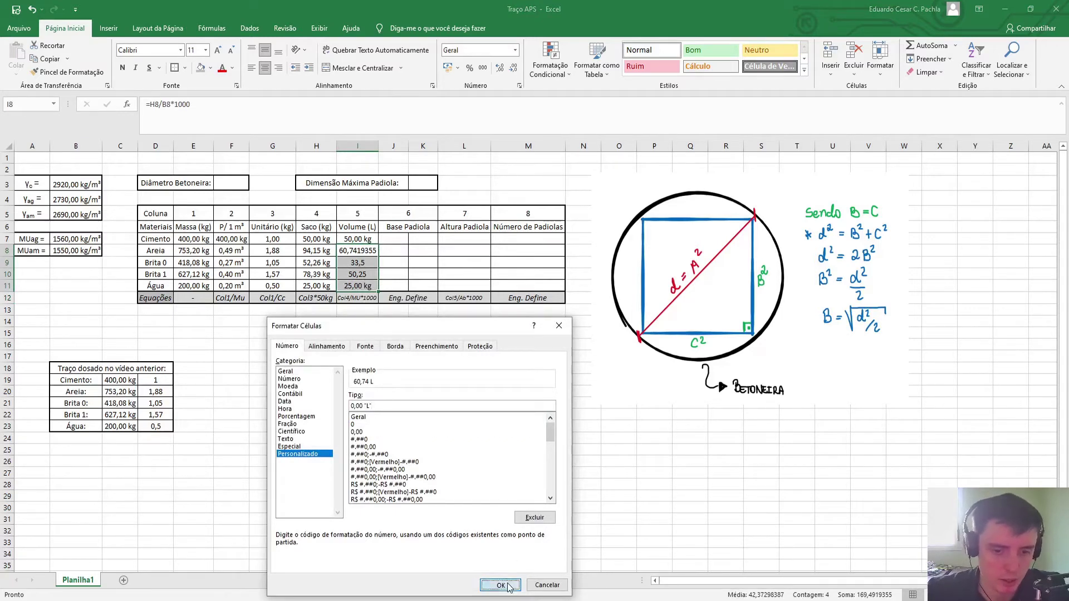
left_click(397, 445)
left_click_drag(359, 251, 359, 285)
left_click(358, 239)
left_click_drag(183, 239, 535, 239)
left_click(445, 345)
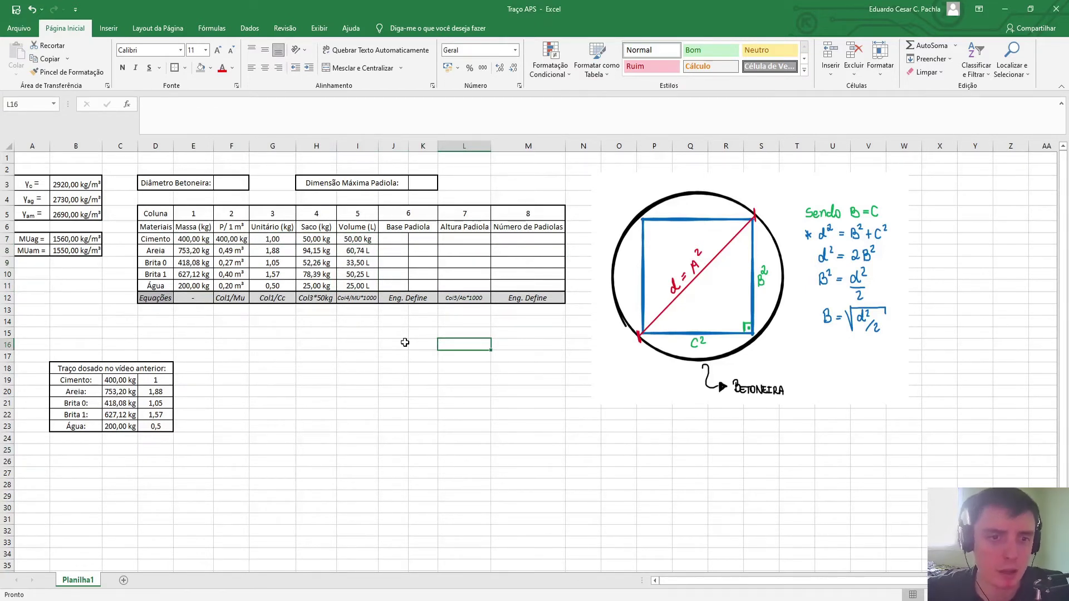
left_click(362, 356)
left_click(356, 334)
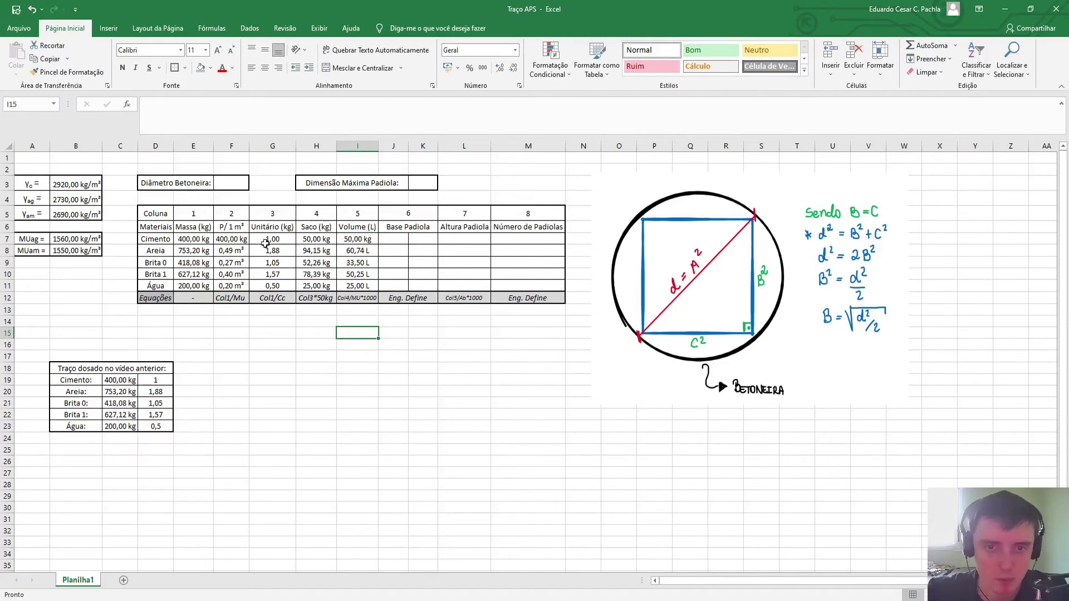
Paste the copied padiola drawing at H18, enlarge it and position it below the main table
left_click(324, 368)
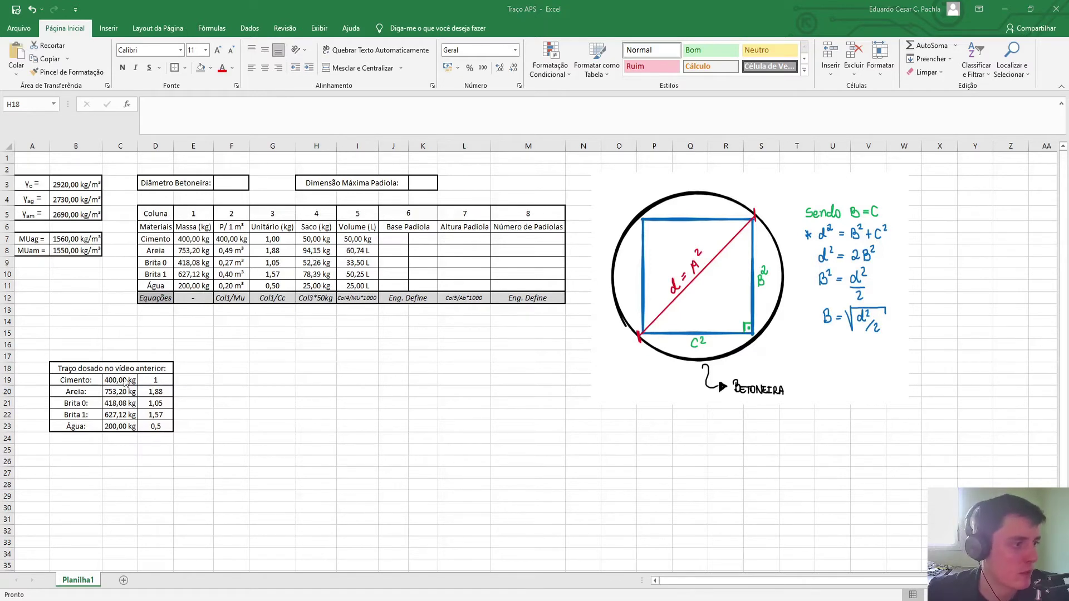
left_click(389, 367)
key("ctrl+v")
left_click_drag(457, 388, 371, 388)
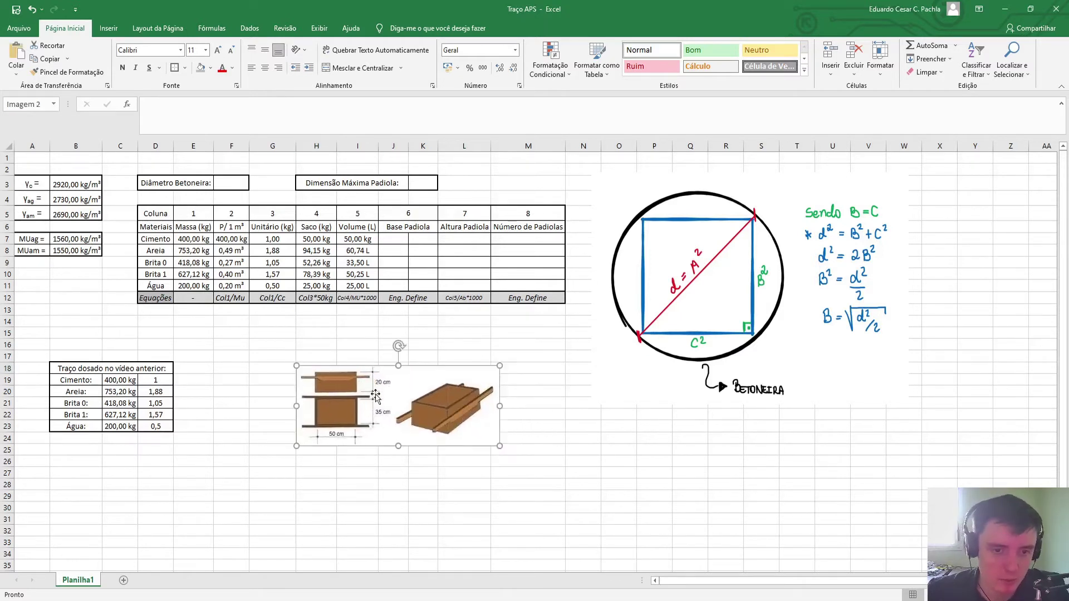
left_click_drag(501, 442, 480, 479)
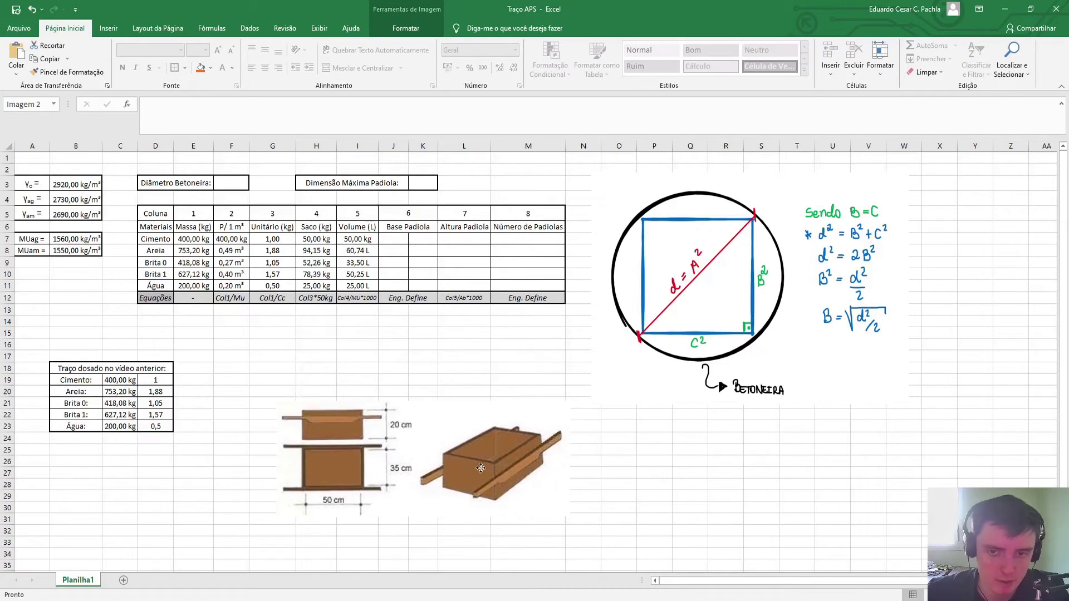
left_click(447, 369)
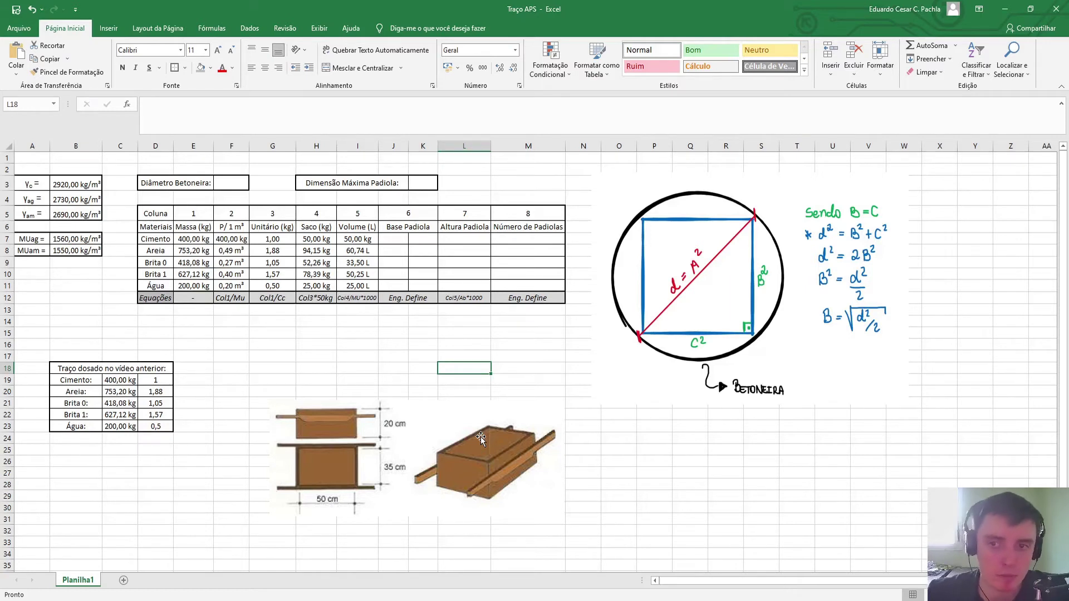
left_click(652, 461)
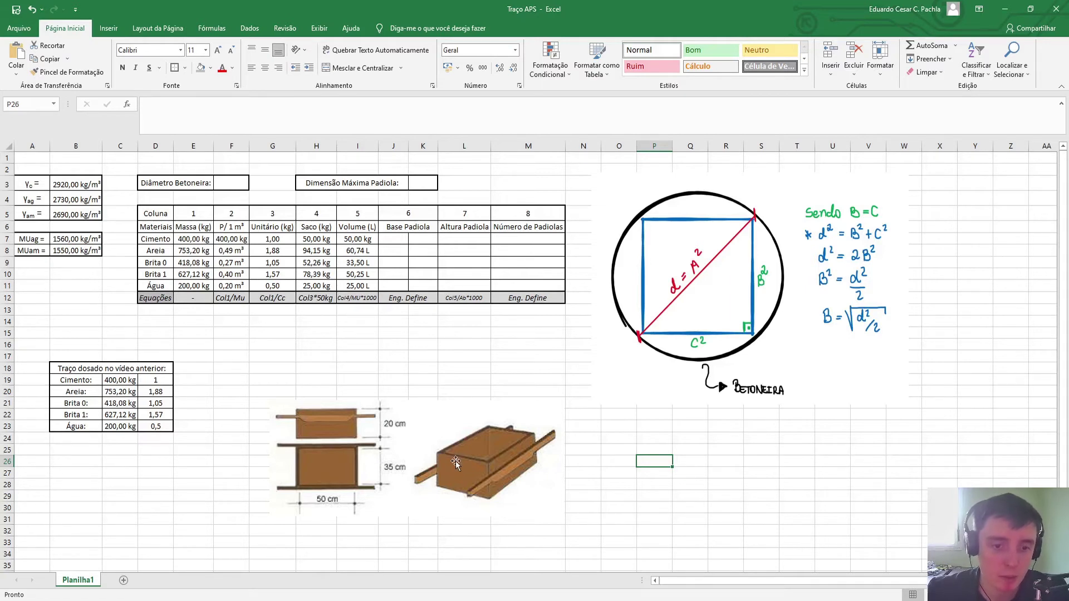
left_click_drag(351, 232, 357, 280)
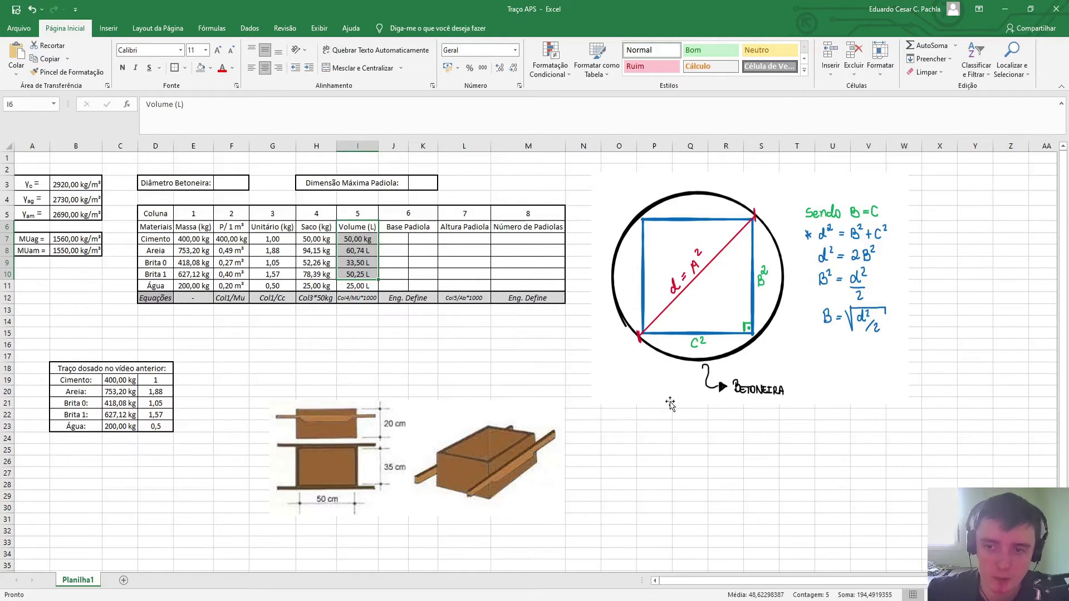
left_click(677, 473)
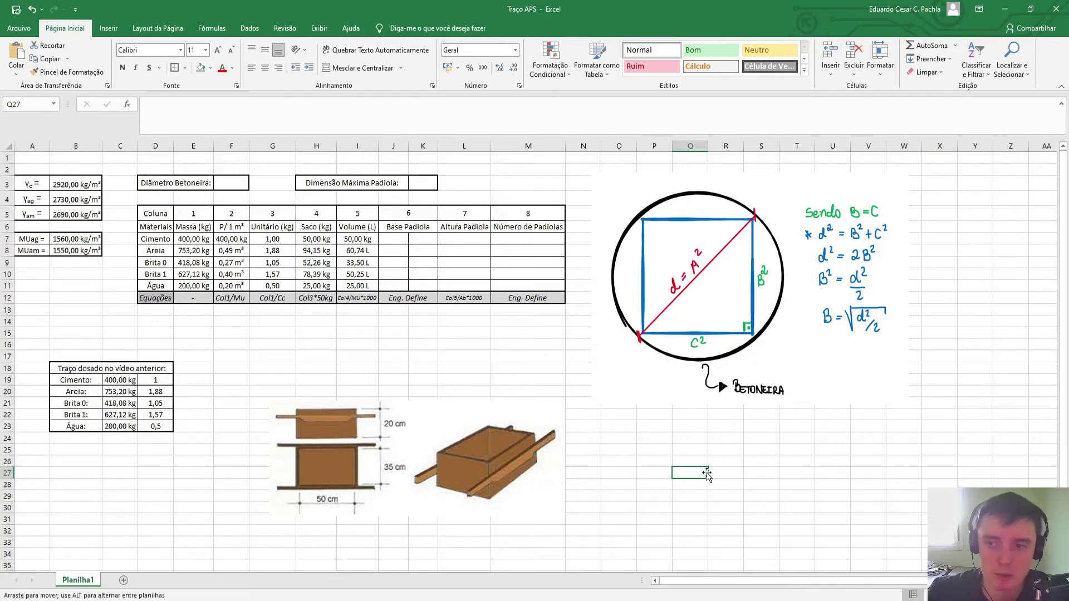
left_click(392, 354)
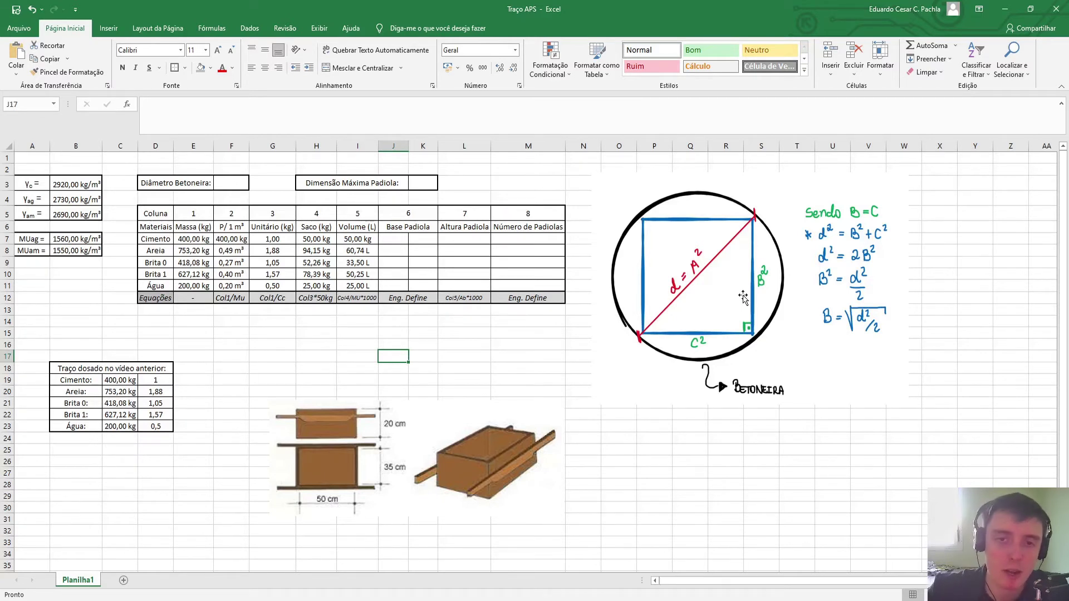
Enter 45 in F3 as the concrete mixer diameter
left_click(225, 189)
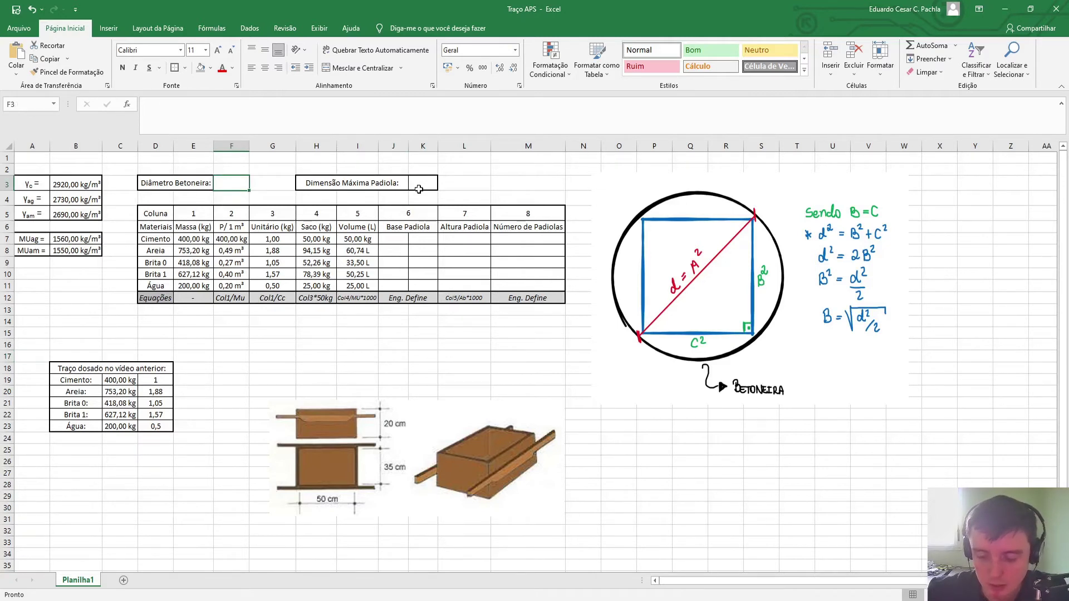
type("45")
key("Return")
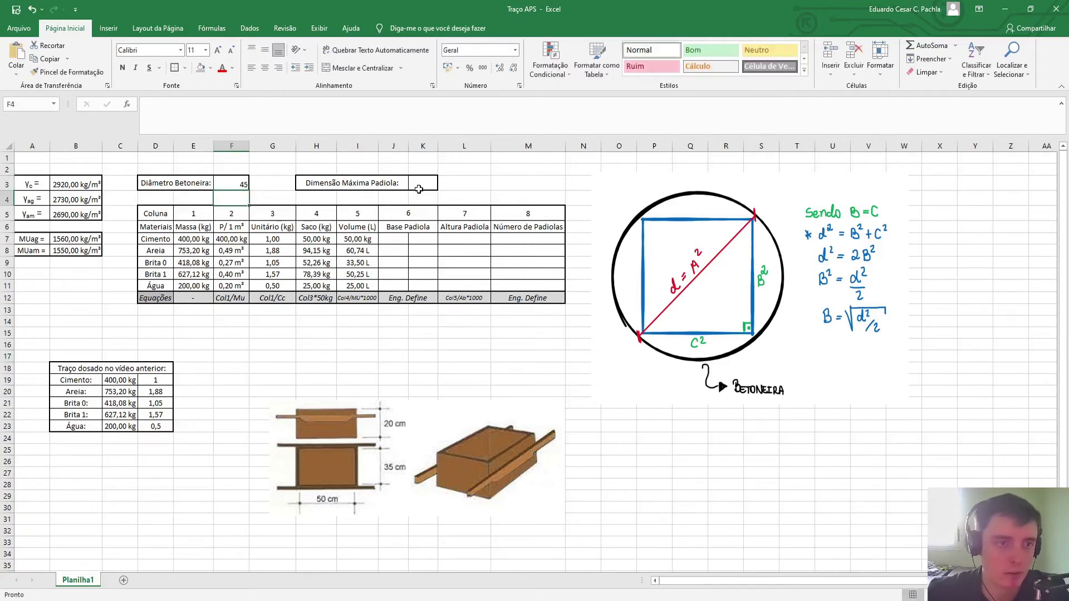
Apply the custom number format 0,00 "m" to the mixer diameter in F3
right_click(237, 182)
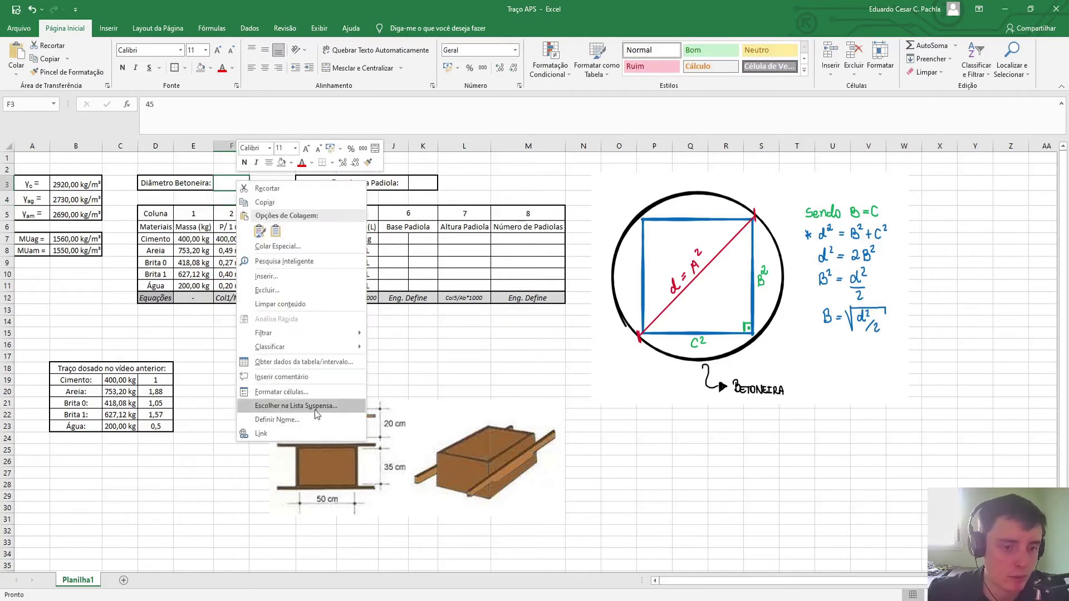
left_click(310, 391)
left_click(187, 378)
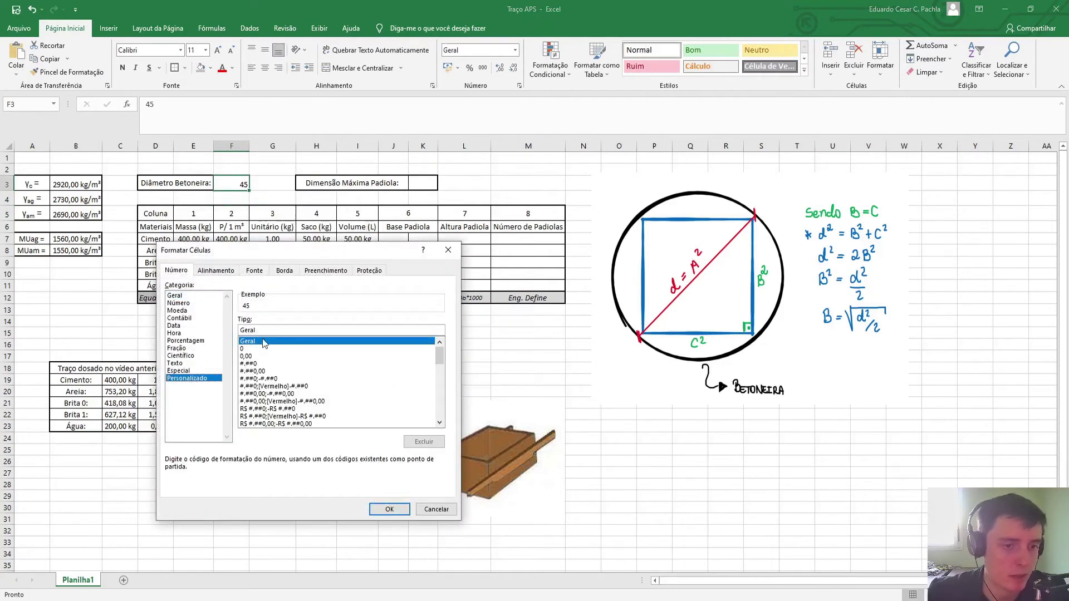
left_click(258, 355)
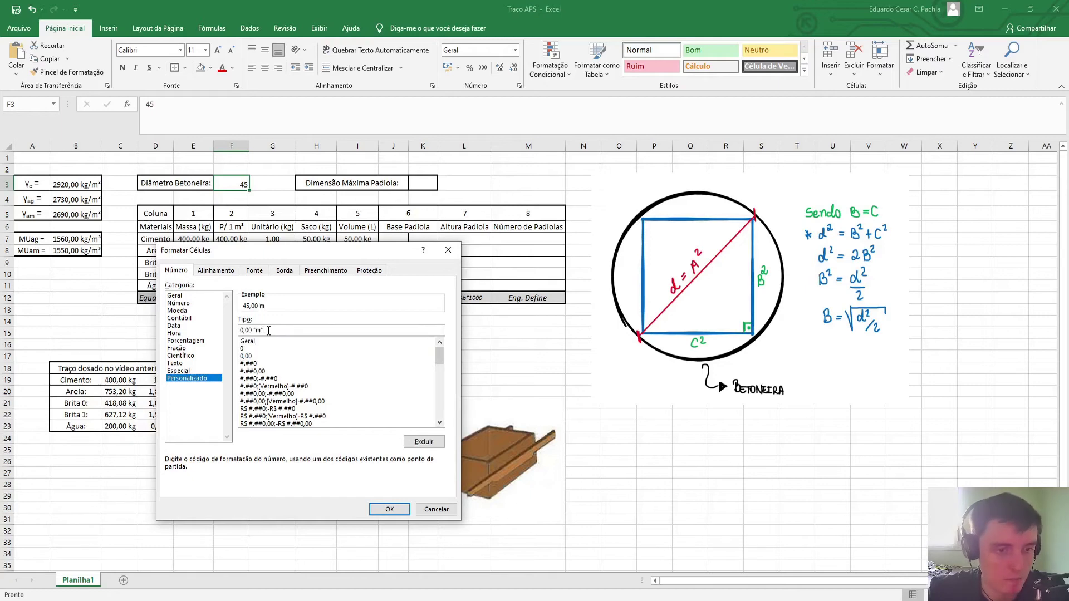
left_click(390, 509)
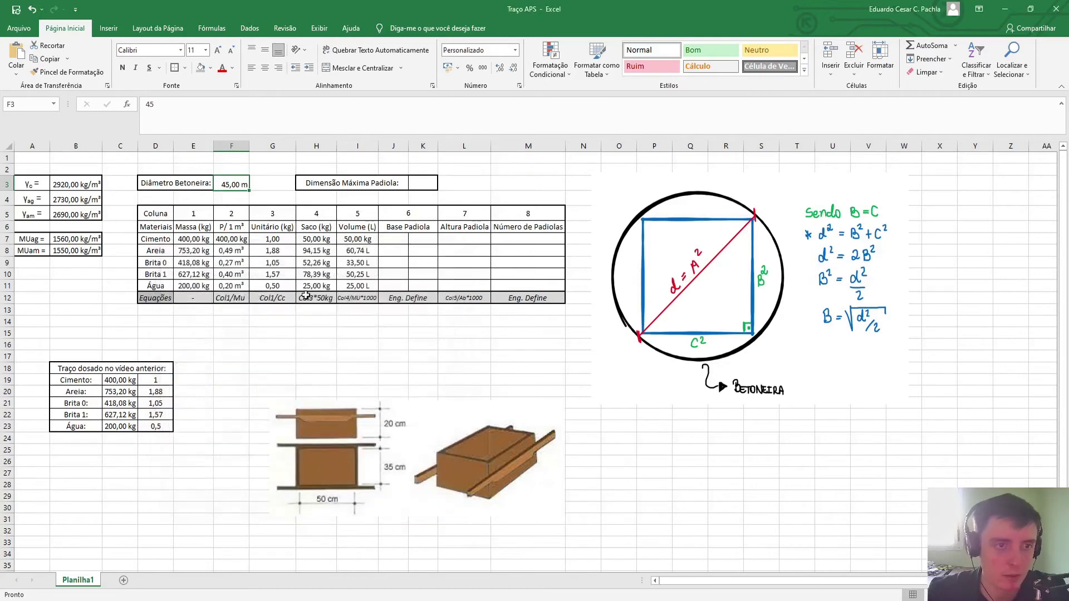
Set the concrete mixer diameter in F3 to 0,45
type("0,45")
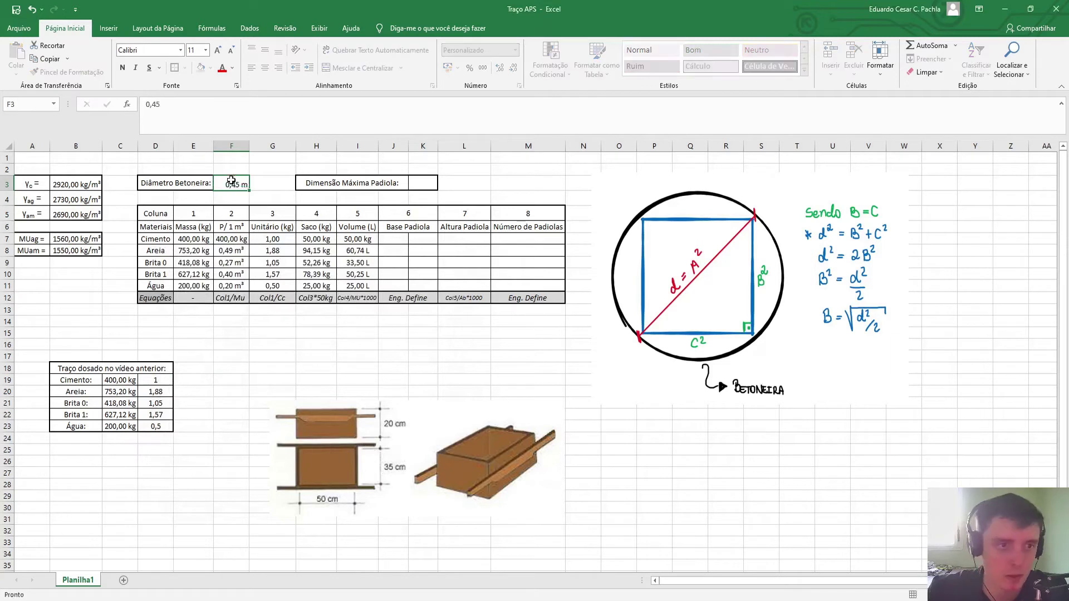
key("Return")
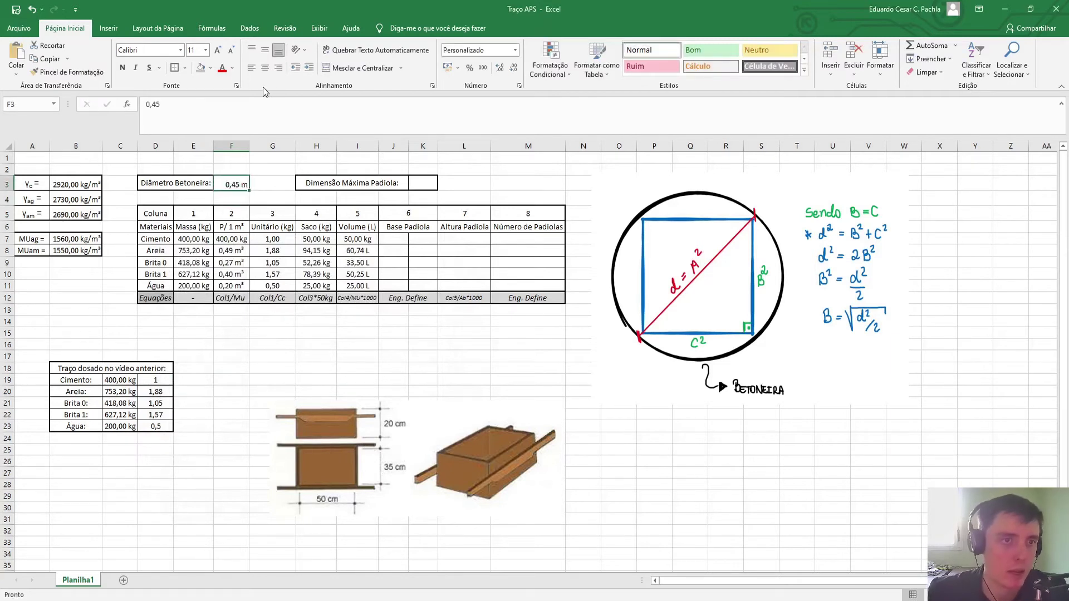
left_click(244, 157)
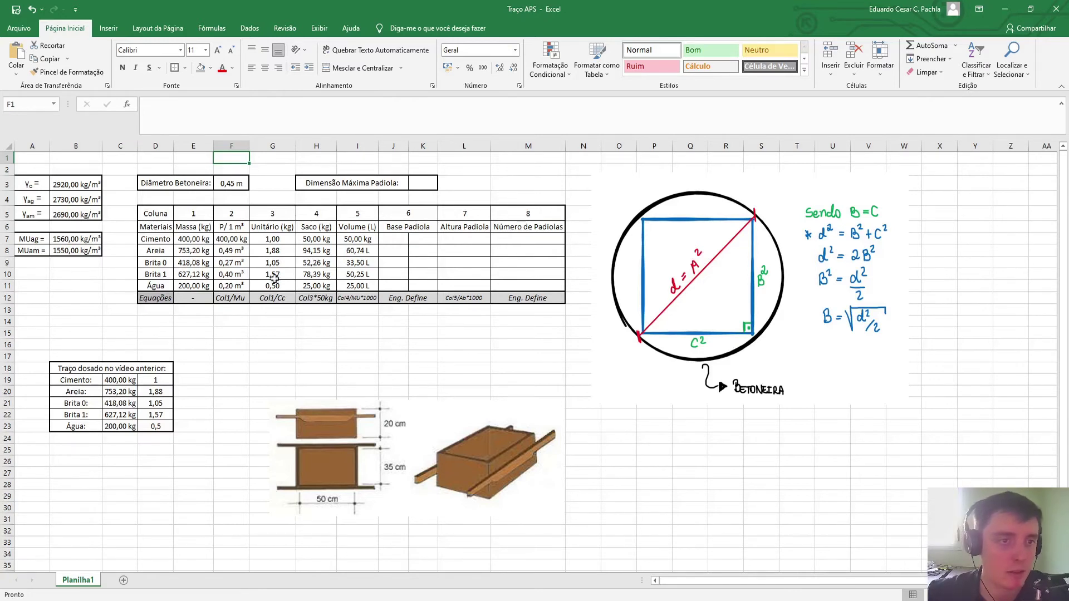
Calculate the maximum padiola dimension in K3 from the mixer diameter with the formula =RAIZ((F3^2)/2)
left_click(244, 187)
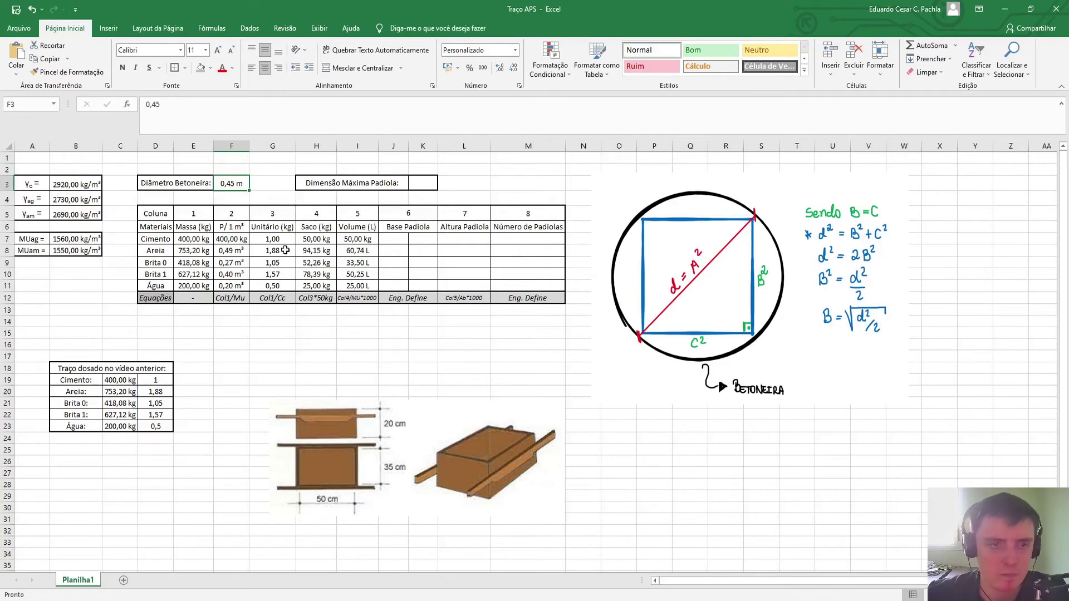
left_click(427, 180)
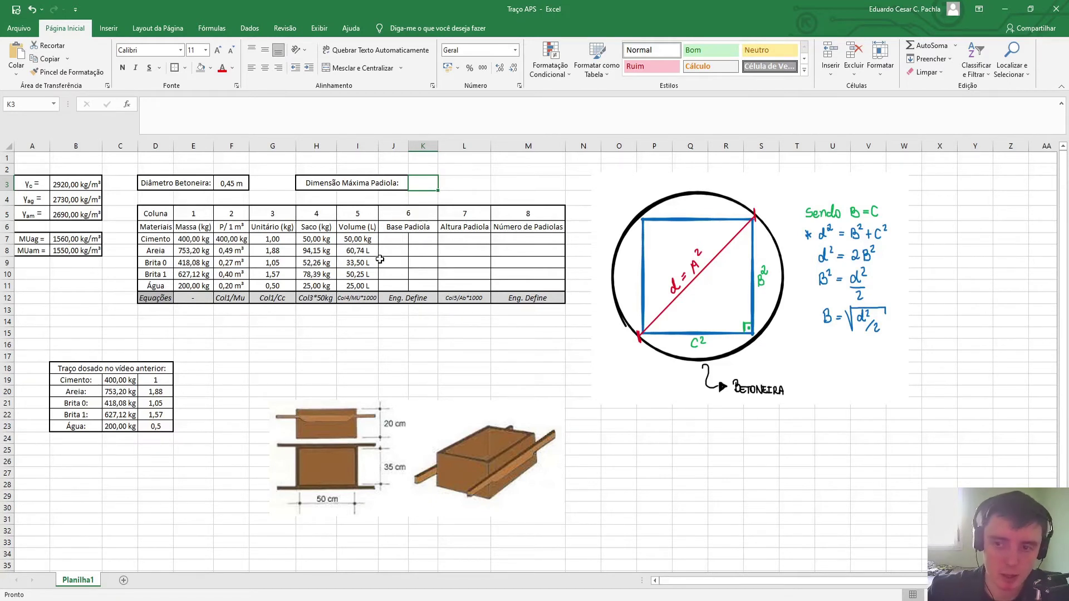
type("=razi")
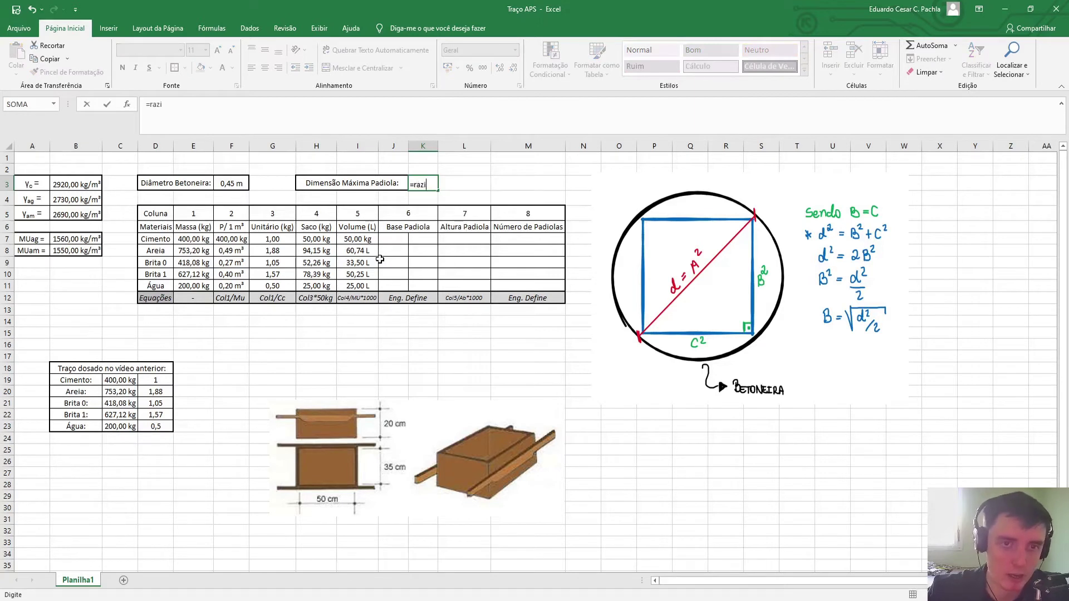
key("BackSpace")
key("BackSpace")
type("iz")
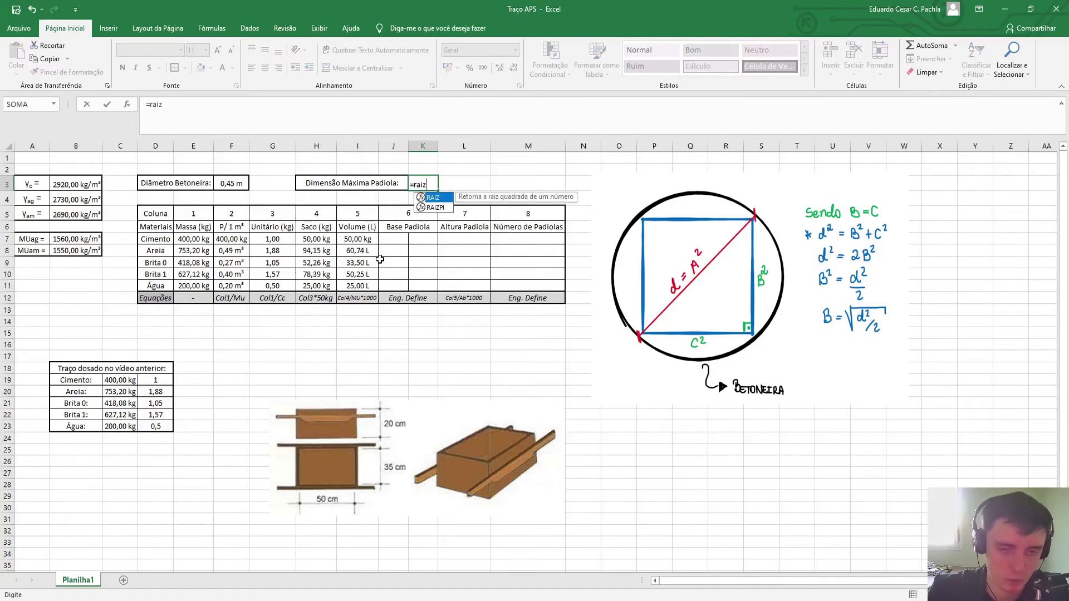
type("((")
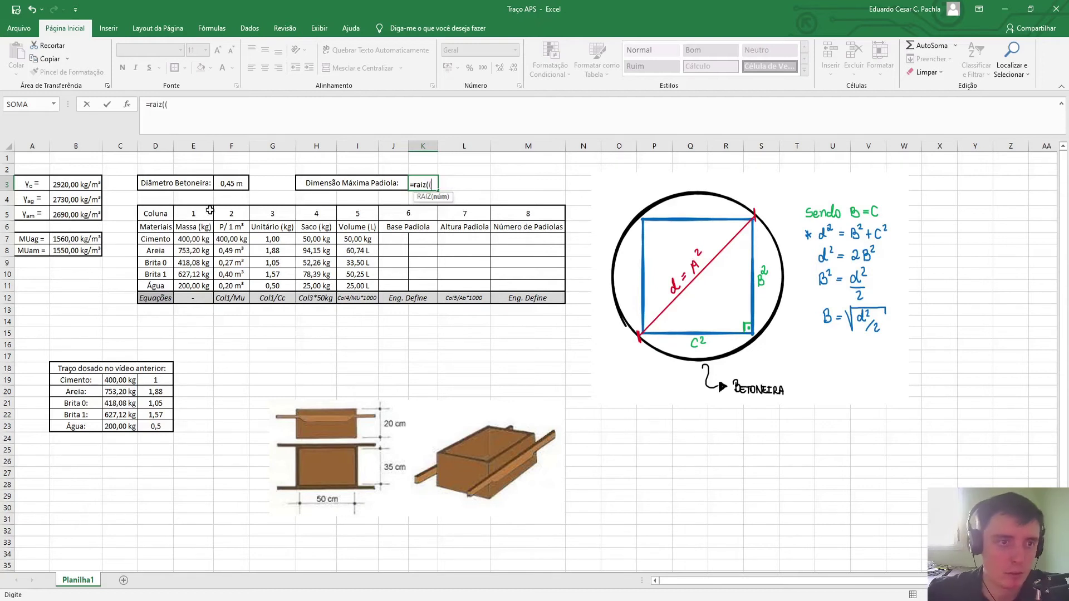
left_click(237, 183)
type("^2)")
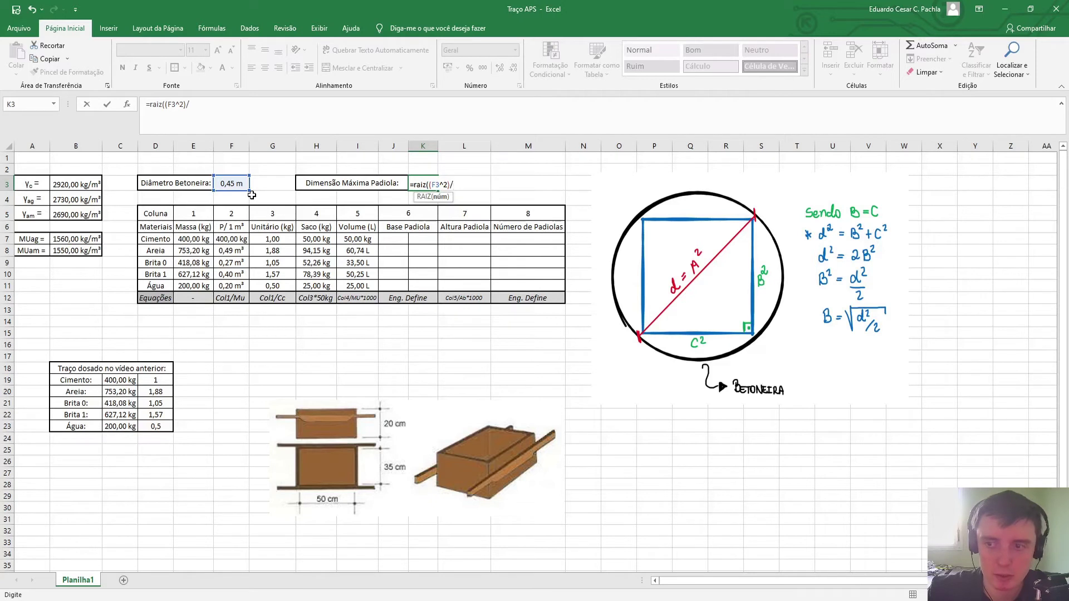
type("/2)")
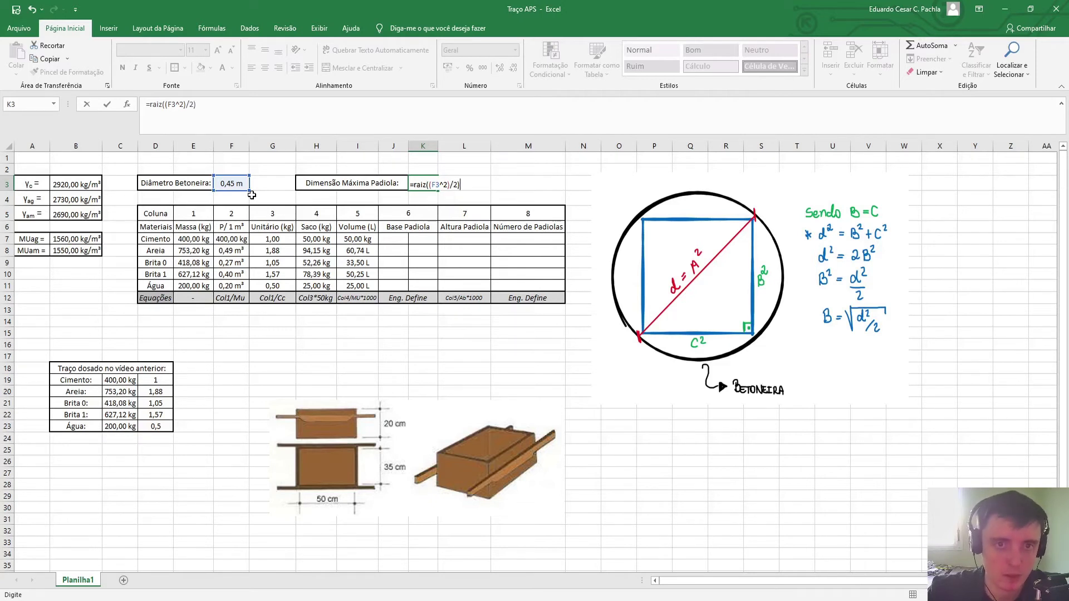
key("Return")
left_click(417, 190)
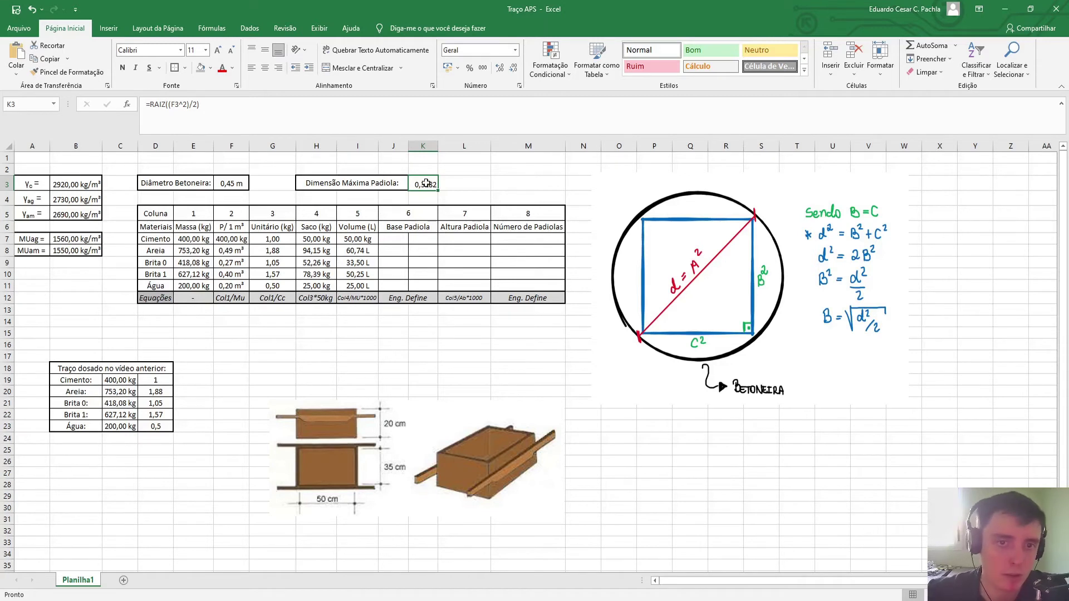
Copy the metre formatting of the mixer diameter in F3 onto the maximum padiola dimension in K3
left_click(210, 184)
left_click(220, 183)
left_click(68, 72)
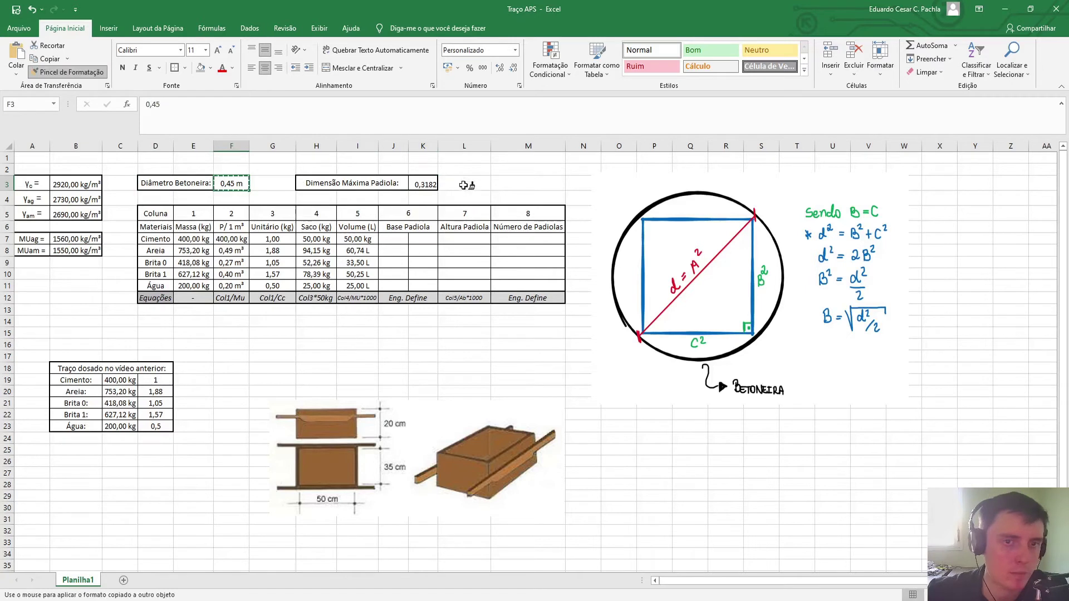
left_click(423, 184)
left_click(468, 182)
key("Left")
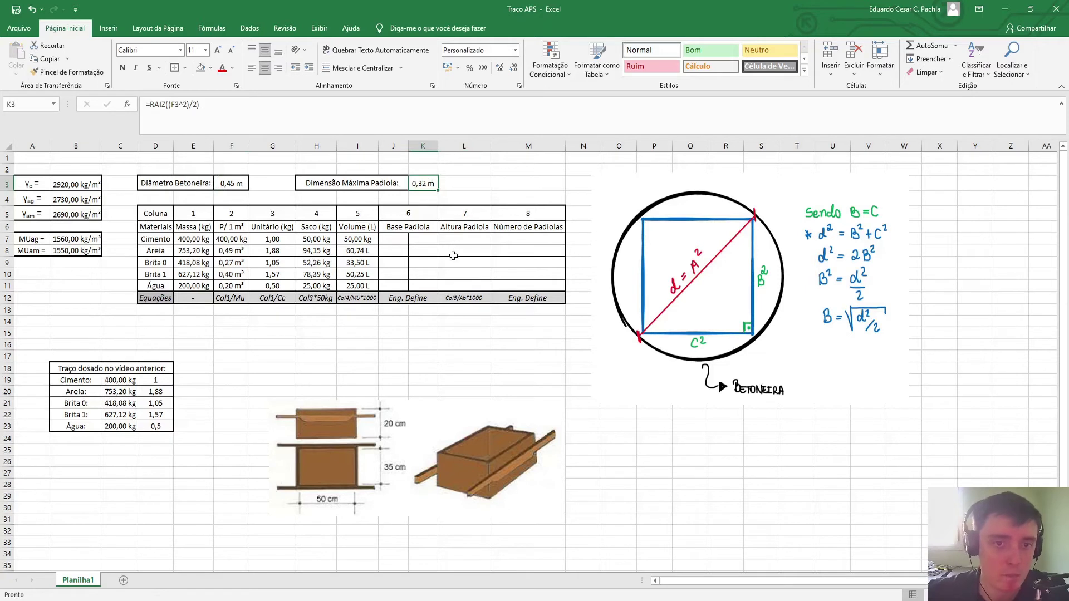
Enter 0,3 as the padiola base dimension in J7 and J8 for Cimento and Areia
left_click(396, 240)
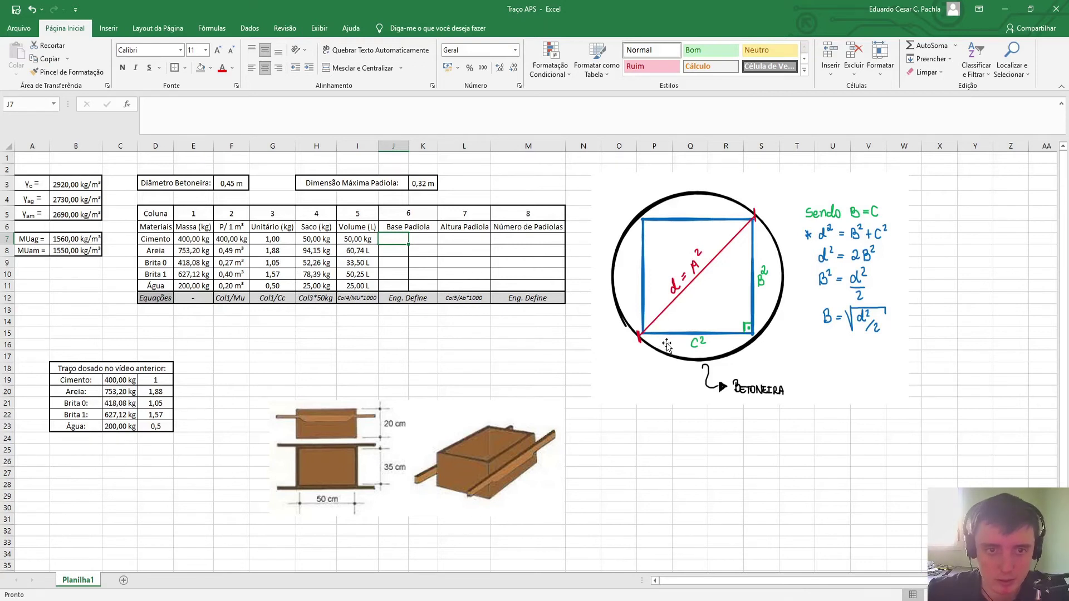
left_click(426, 185)
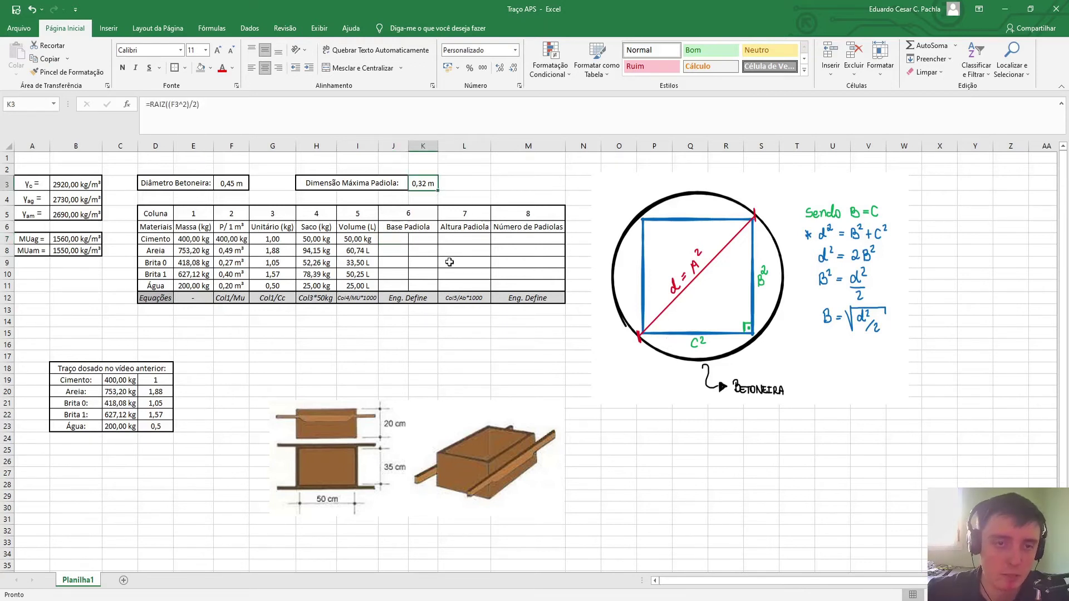
left_click(405, 239)
type("0,3")
key("Return")
type("0,")
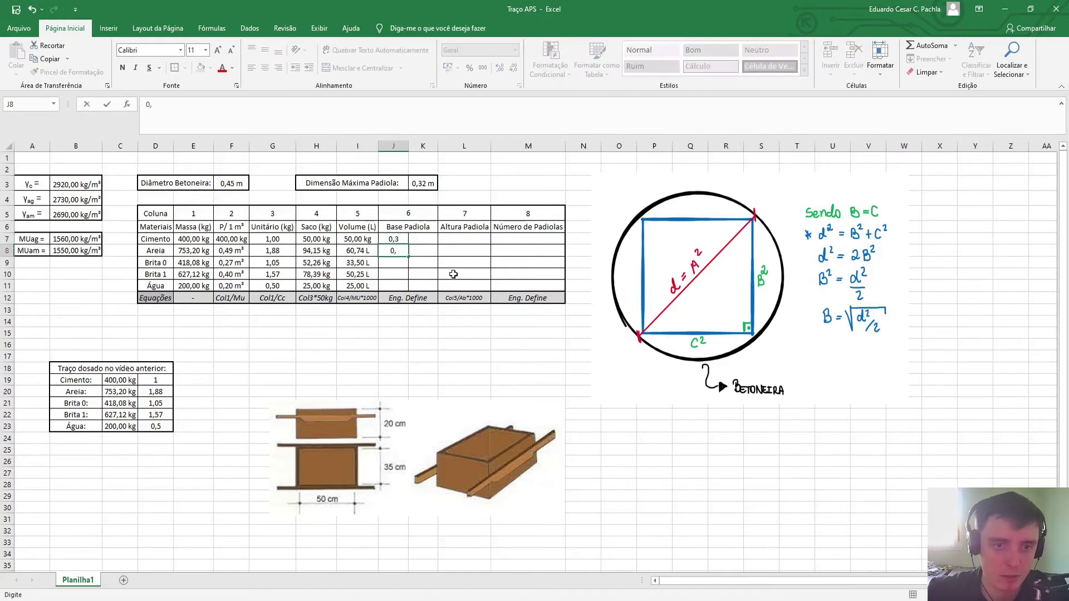
type("3")
key("Return")
Clear the Cimento base cells J7:K7, merge and centre them, and enter "1 Saco"
left_click_drag(396, 239, 424, 239)
key("Delete")
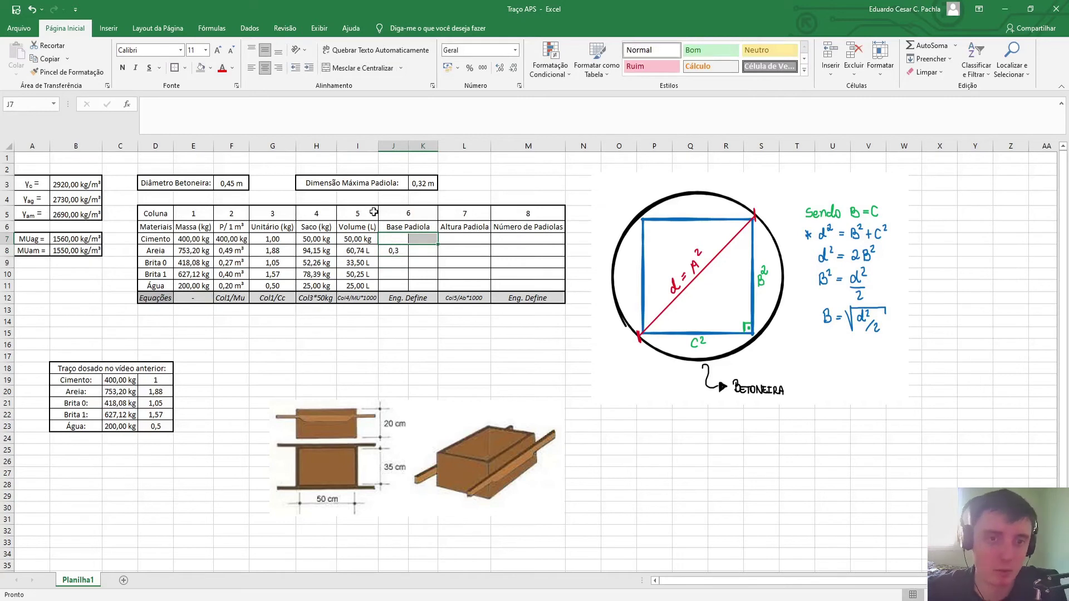
left_click(348, 69)
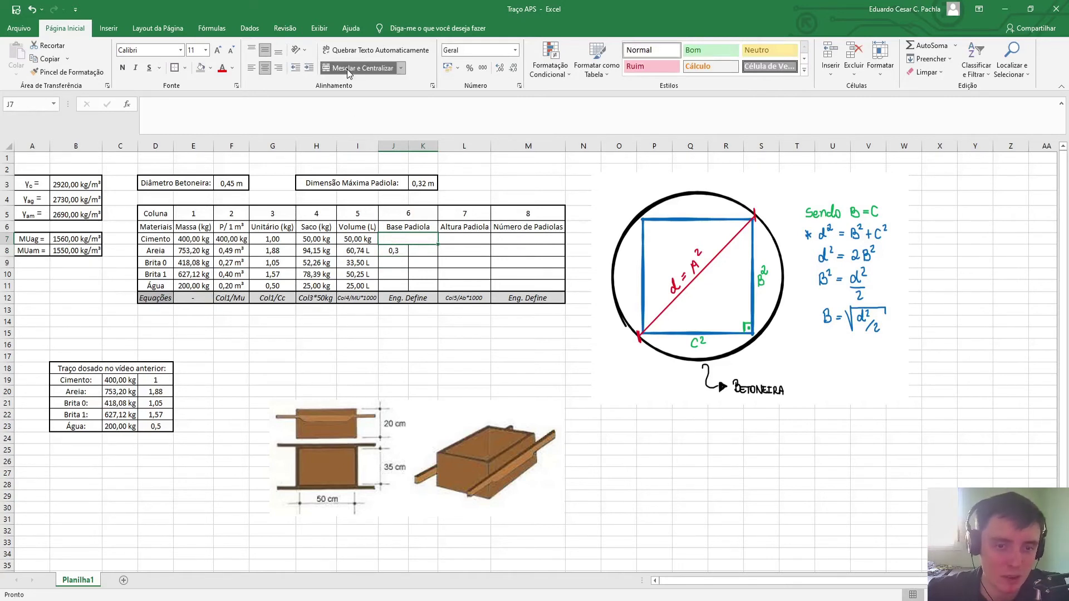
type("Saco")
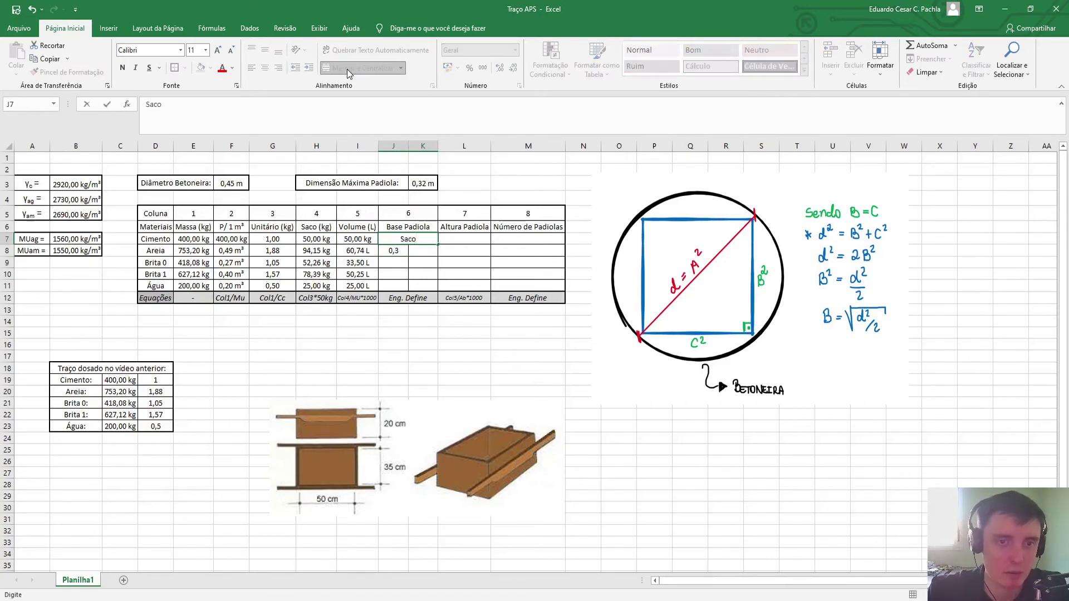
left_click(146, 103)
type("1")
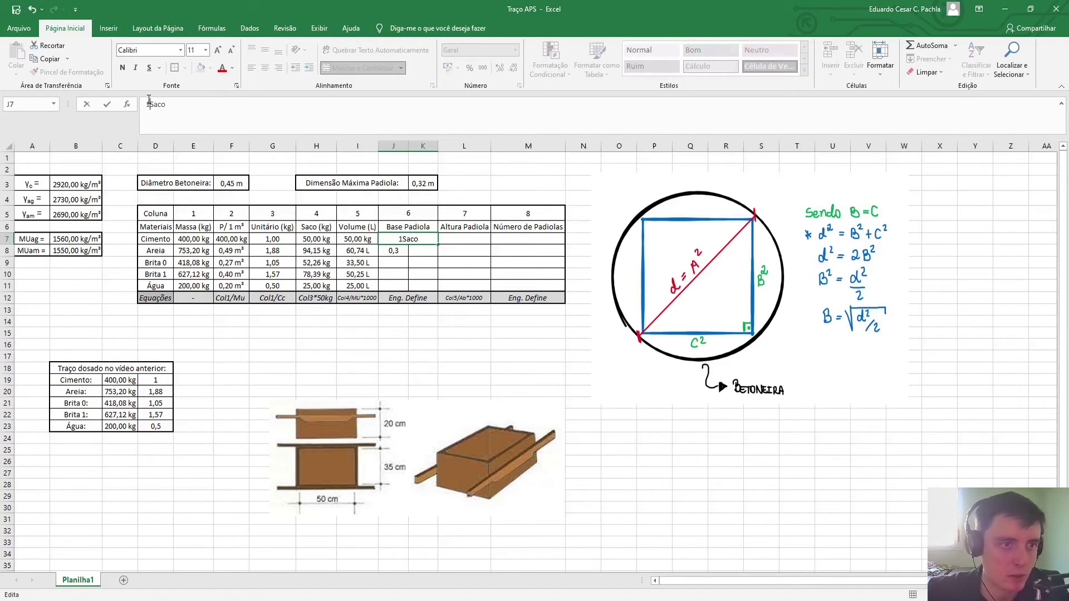
left_click(362, 252)
Copy the 0,3 base dimension from J8 into the remaining Base Padiola cells through K11
left_click(402, 253)
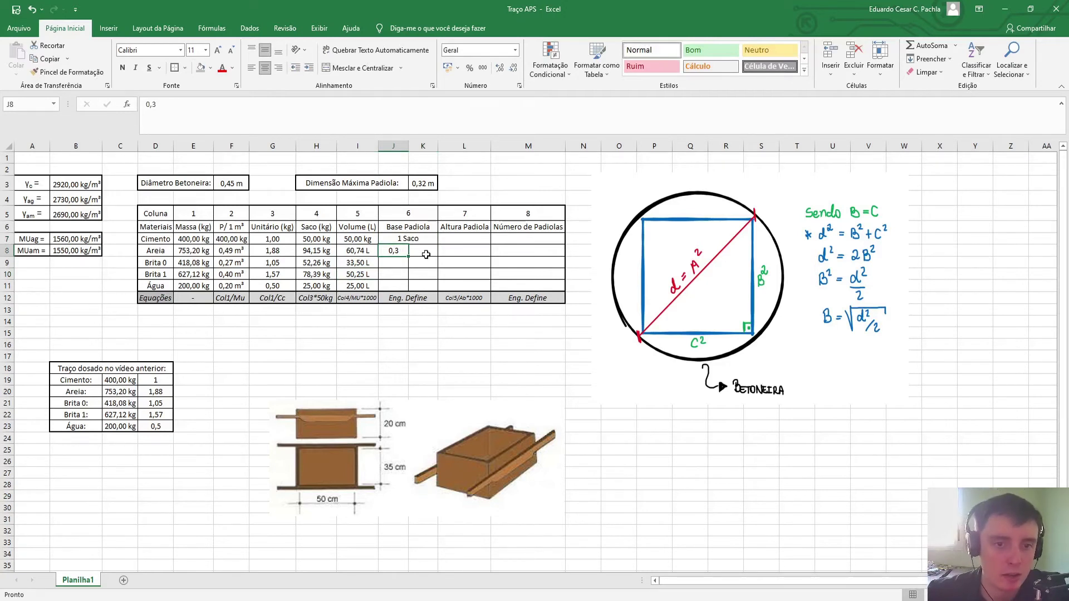
key("ctrl+c")
left_click(424, 255)
key("ctrl+v")
left_click(401, 262)
key("ctrl+v")
left_click_drag(389, 277, 417, 284)
key("ctrl+v")
left_click(422, 262)
key("ctrl+v")
key("Escape")
left_click_drag(399, 253, 425, 285)
right_click(426, 285)
left_click(394, 275)
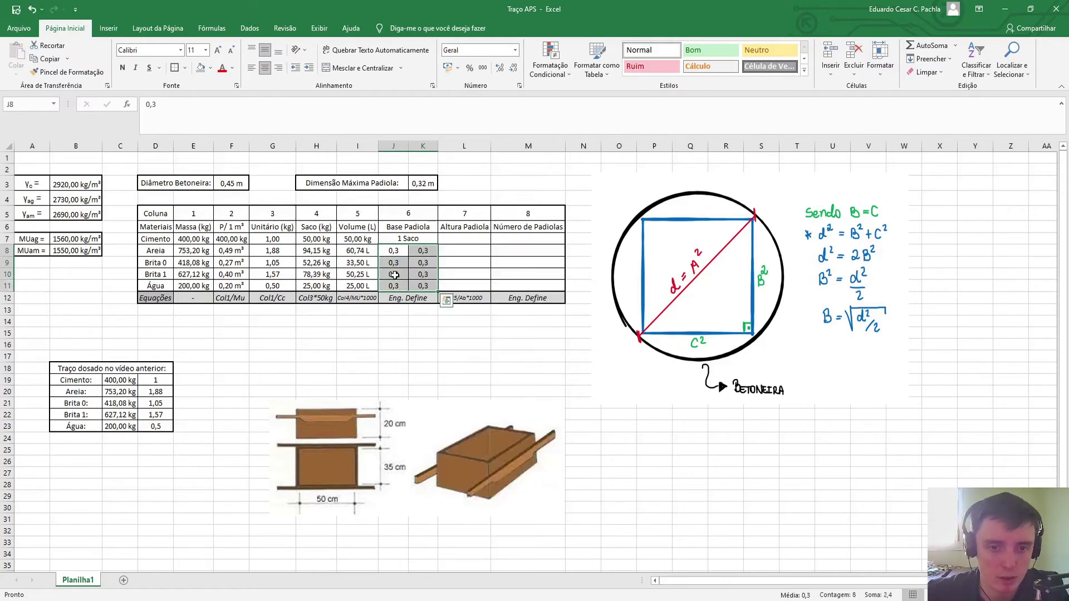
Replace the second base dimensions in K8:K11 with formulas referencing column J, starting with =J8 in K8
left_click(429, 252)
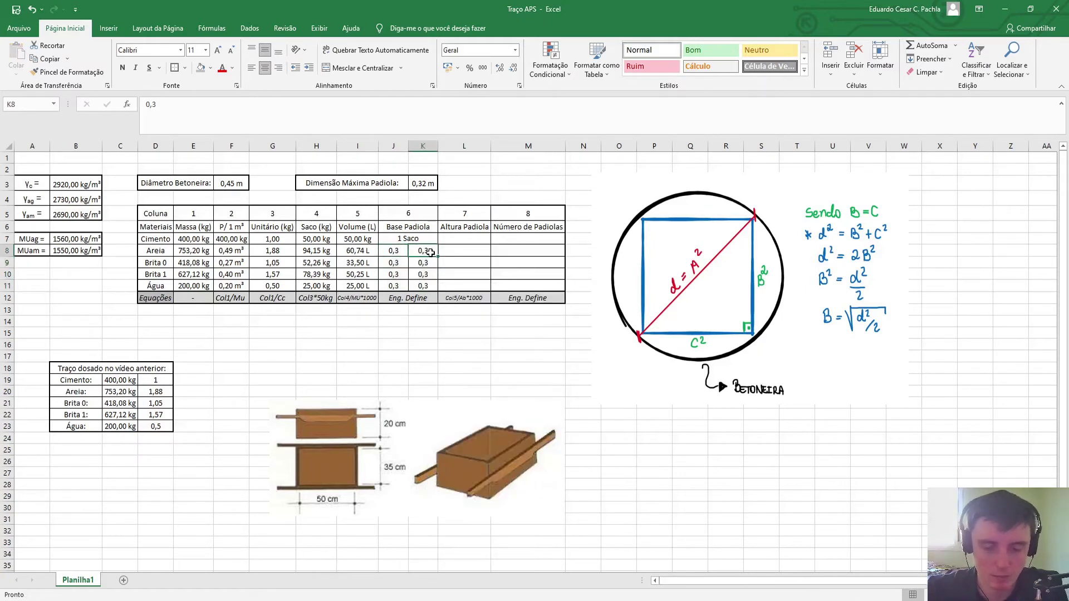
type("=")
key("Left")
key("Return")
type("=")
key("Left")
key("Up")
key("Return")
type("=")
key("Left")
key("Up")
key("Up")
key("Return")
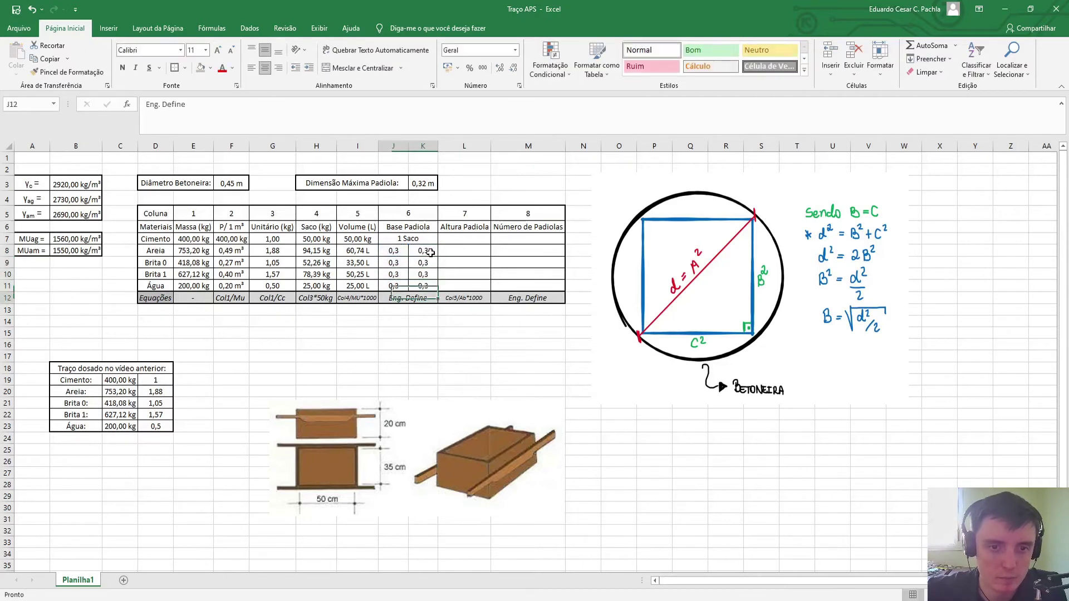
type("=")
key("Left")
key("Up")
key("Up")
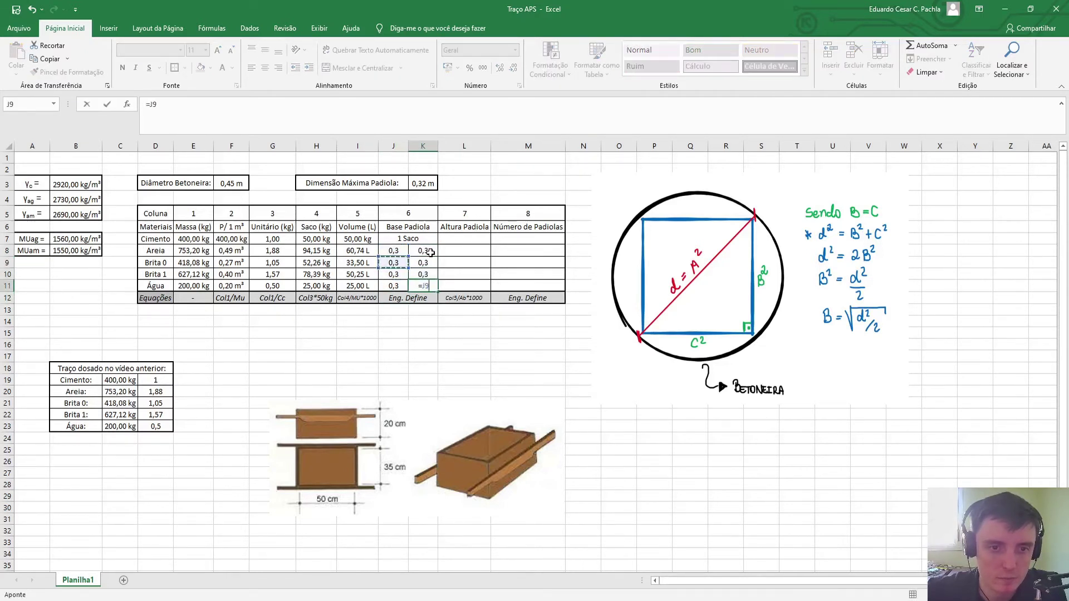
key("Return")
Link the first base dimensions of Brita 0, Brita 1 and Água in J9:J11 to the Areia value in J8
key("Left")
key("Up")
key("Right")
type("=")
key("Up")
key("Up")
key("Up")
key("Return")
key("Up")
key("Up")
type("=")
key("Up")
key("Up")
key("Return")
key("Up")
key("Up")
type("=")
key("Up")
key("Return")
key("Up")
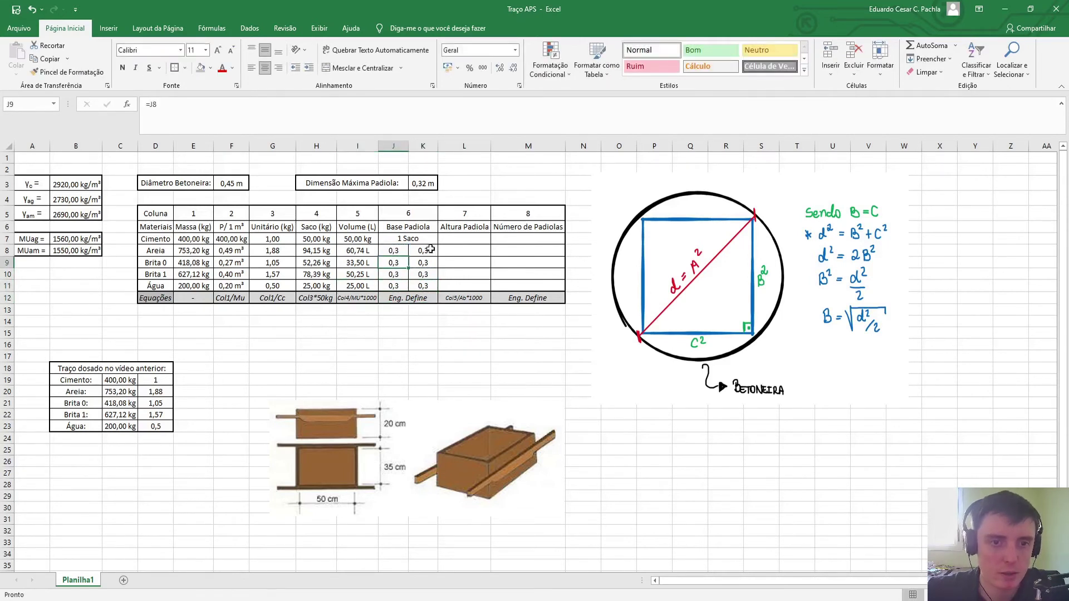
Shade the Base Padiola dimension cells in J8:K11 light grey
left_click(403, 252)
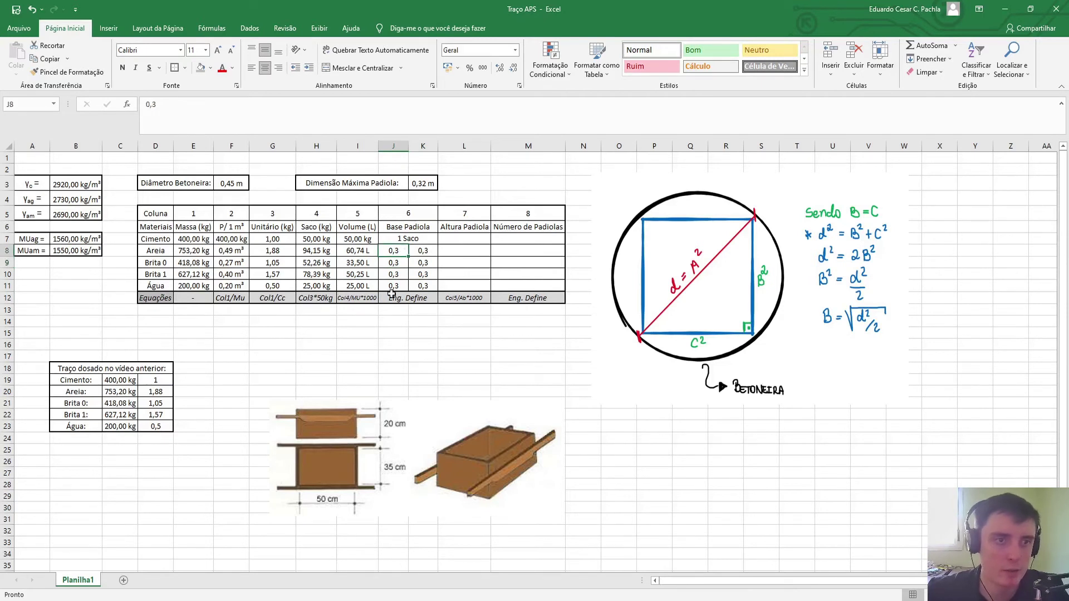
left_click_drag(424, 251, 426, 285)
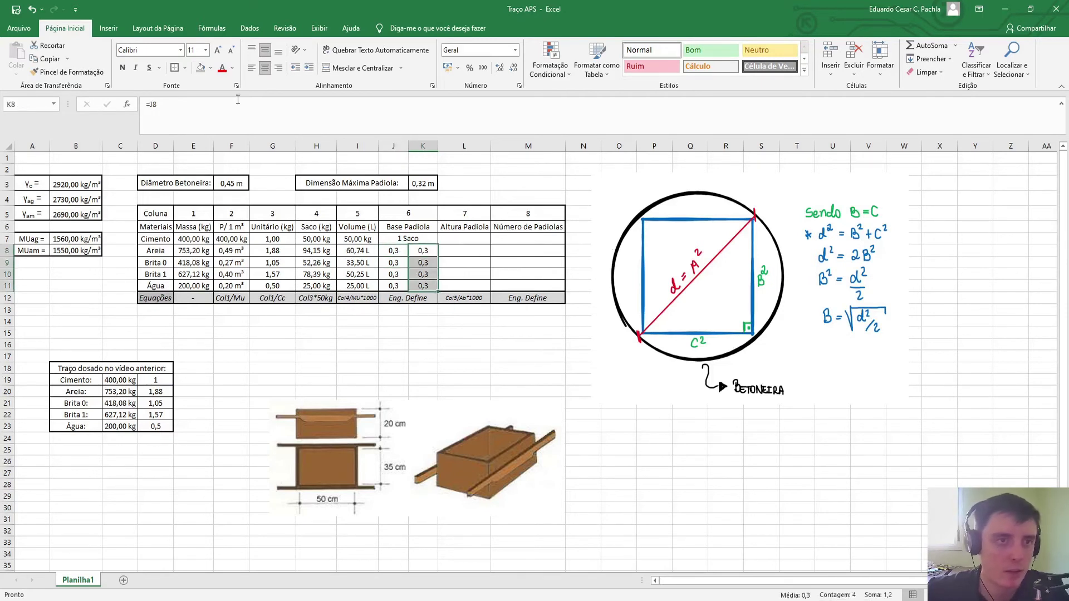
left_click(211, 69)
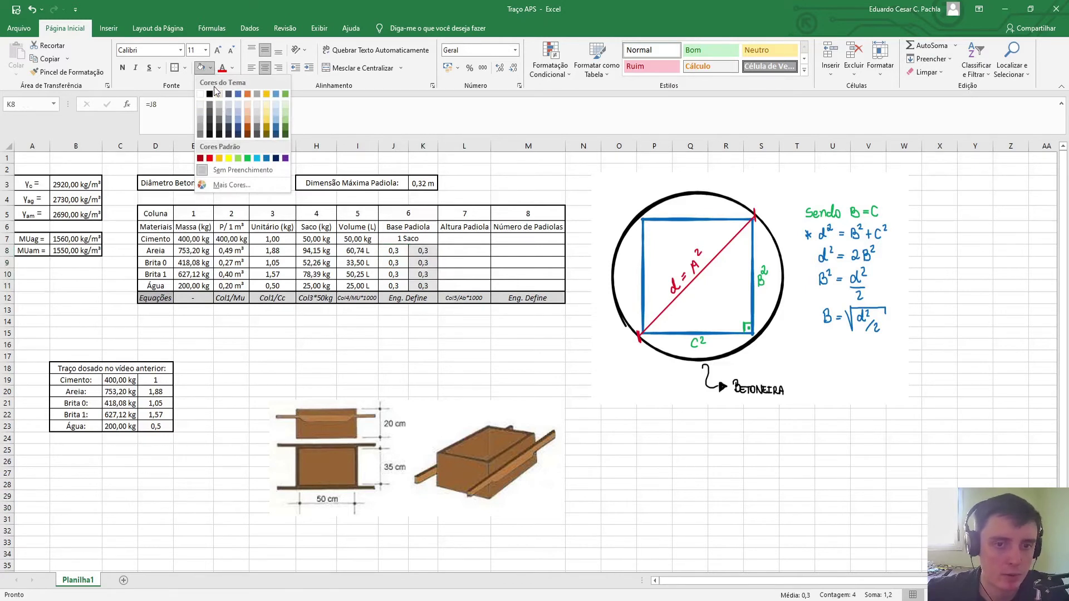
left_click(219, 95)
left_click_drag(393, 251, 393, 286)
left_click(201, 68)
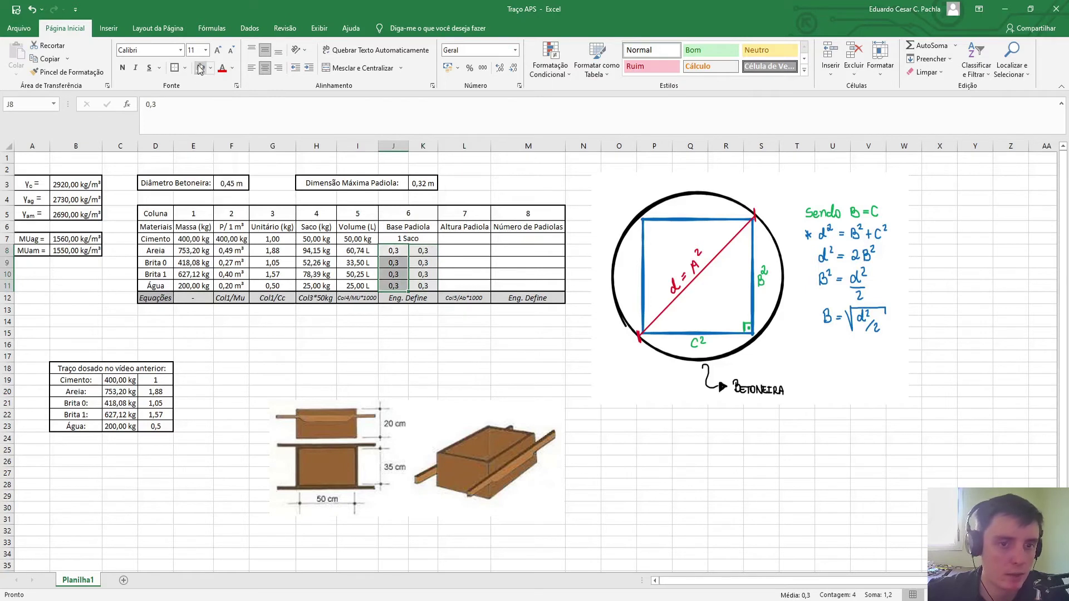
left_click(423, 262)
left_click(404, 251)
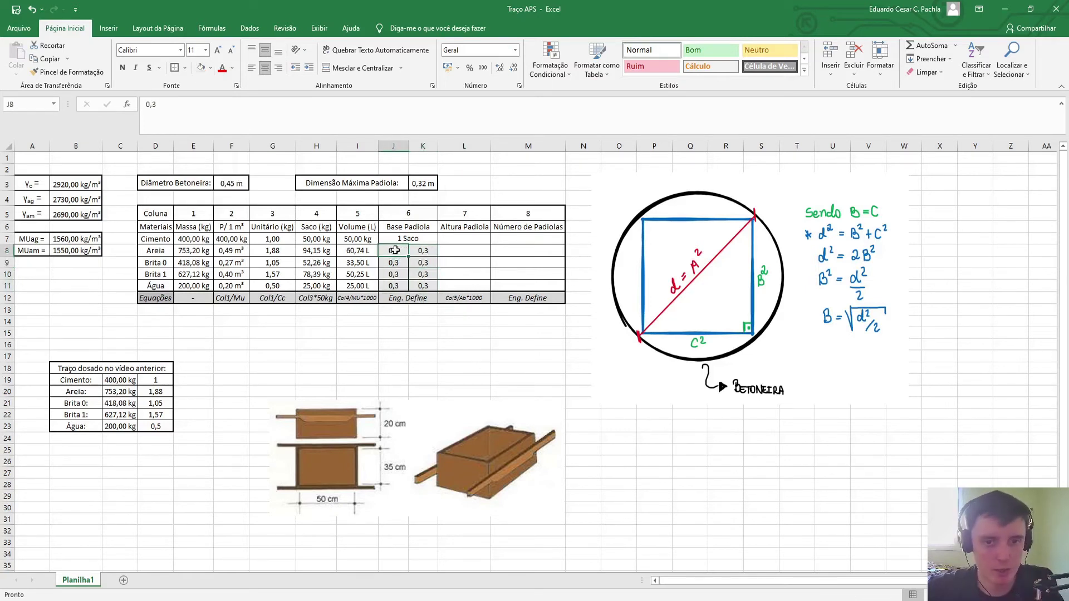
left_click(211, 67)
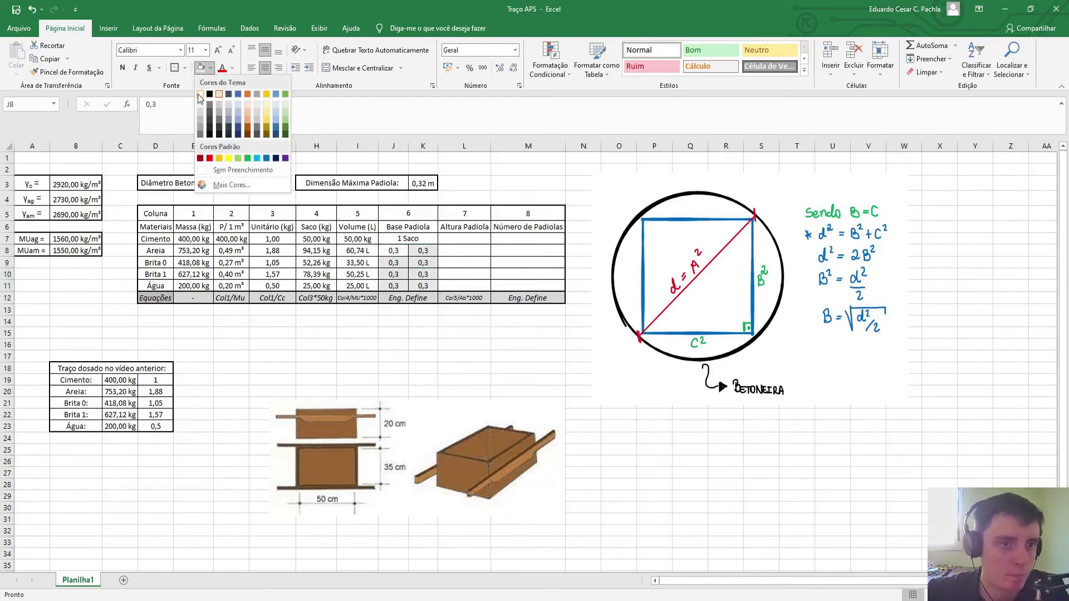
left_click(218, 96)
Fill the two table header rows D5:M6 with a darker grey
left_click_drag(156, 213, 536, 231)
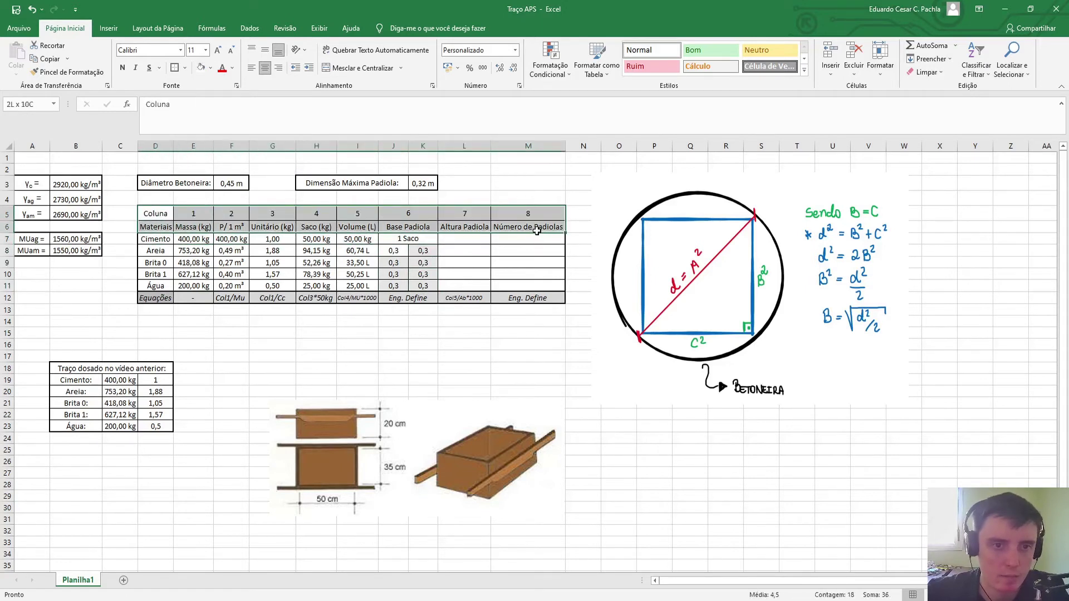
left_click(211, 67)
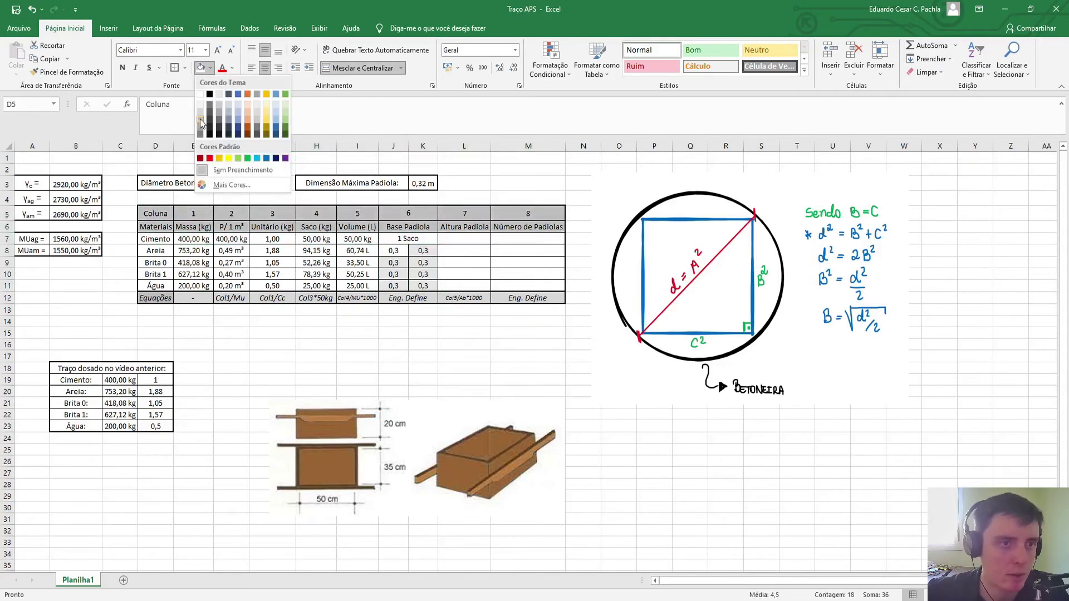
left_click(201, 123)
Shade the Volume (L) column cells I7:I11 light grey
left_click(401, 251)
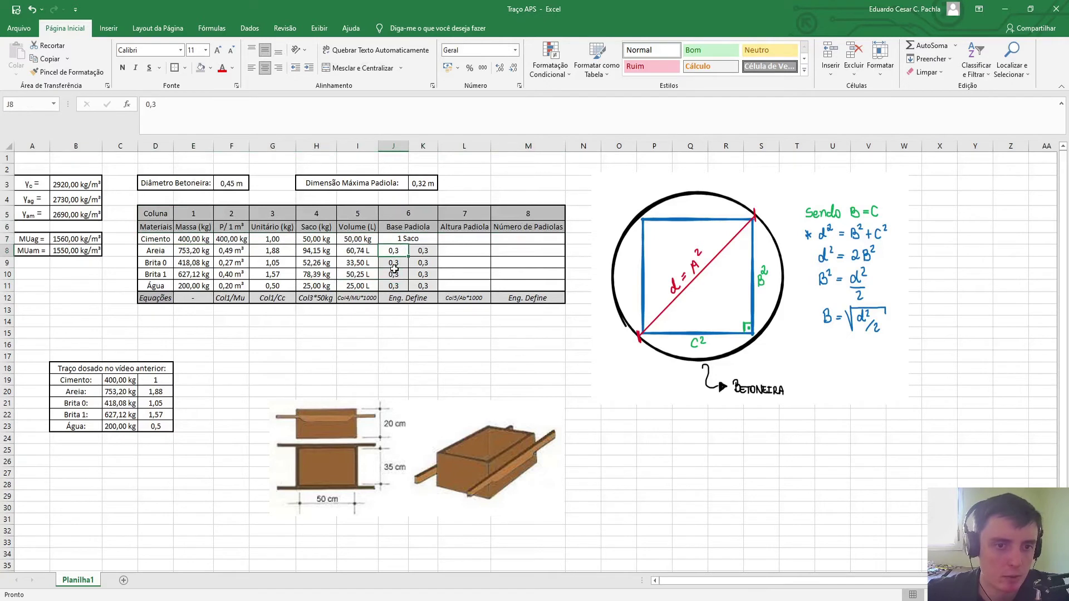
left_click(360, 253)
left_click(357, 239)
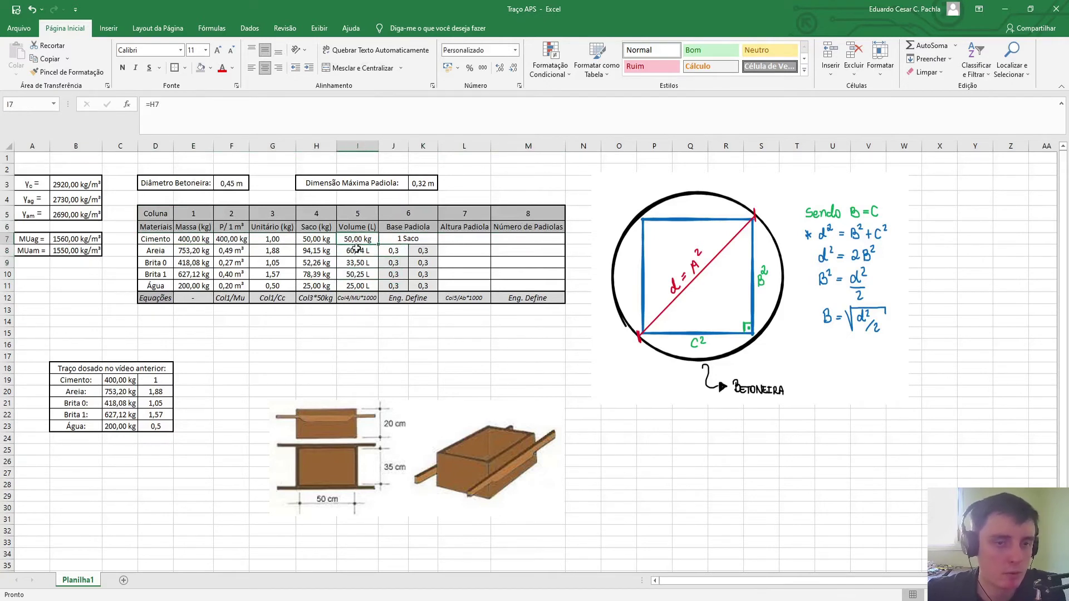
left_click_drag(357, 238, 357, 286)
left_click(211, 67)
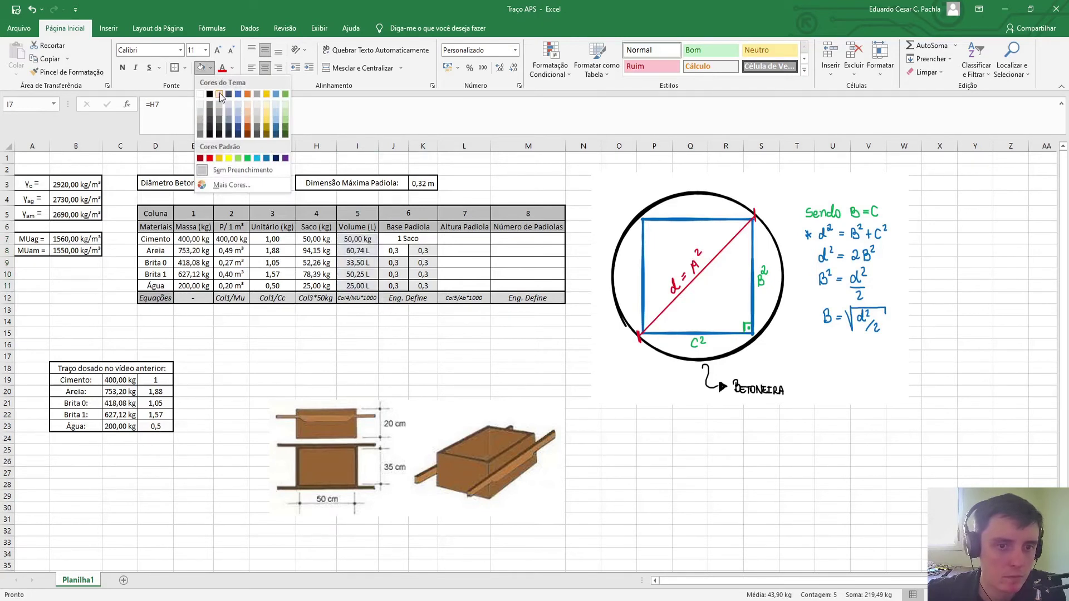
left_click(219, 96)
left_click(316, 248)
key("Down")
key("Down")
key("Down")
key("Down")
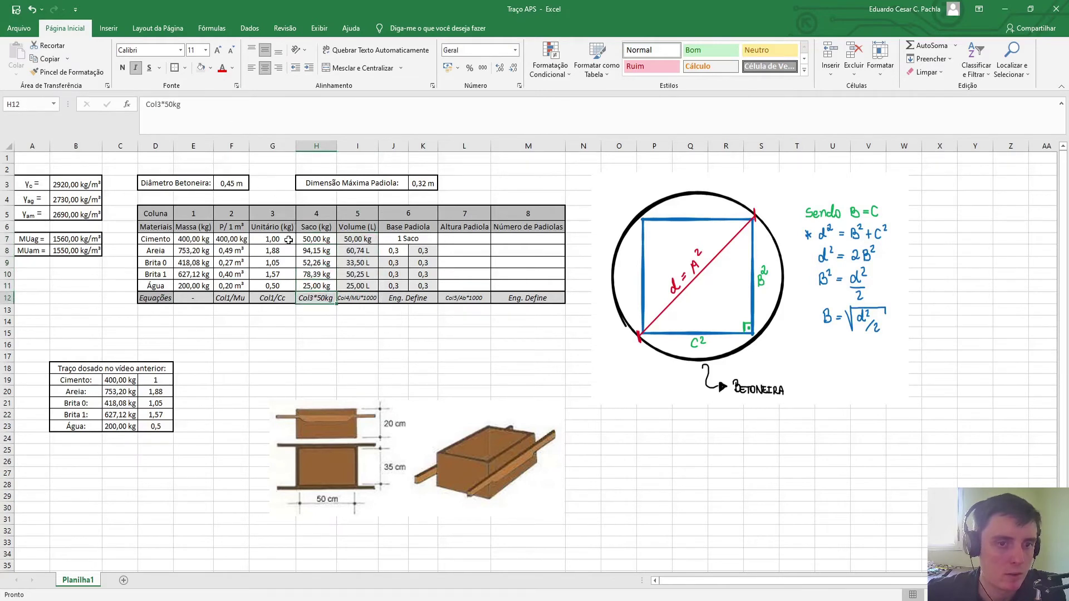
Shade the Saco (kg) column cells H8:H11 light grey
left_click(312, 240)
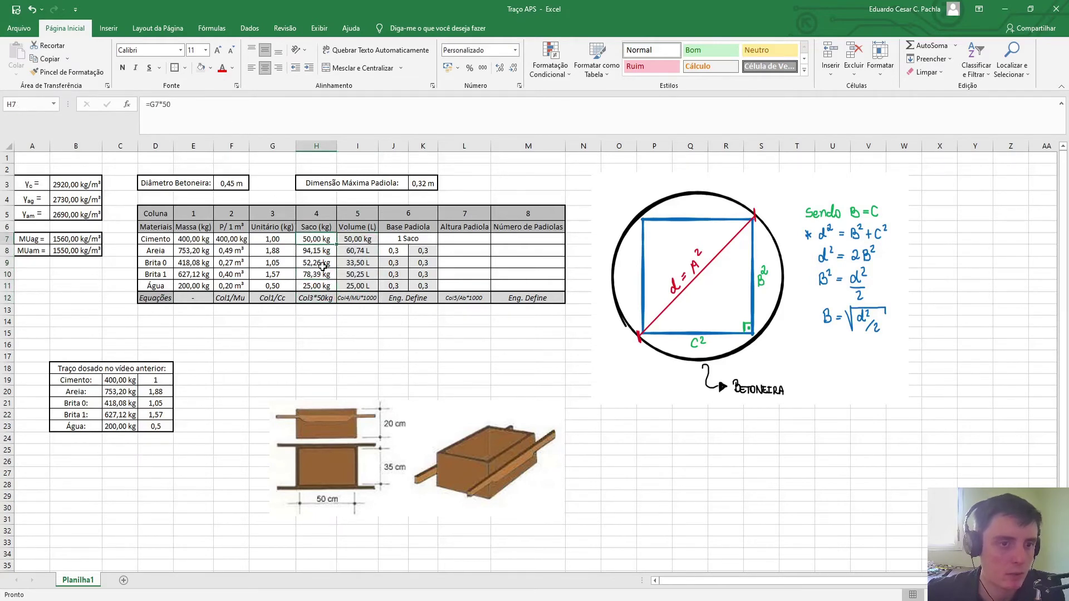
left_click_drag(318, 250, 319, 287)
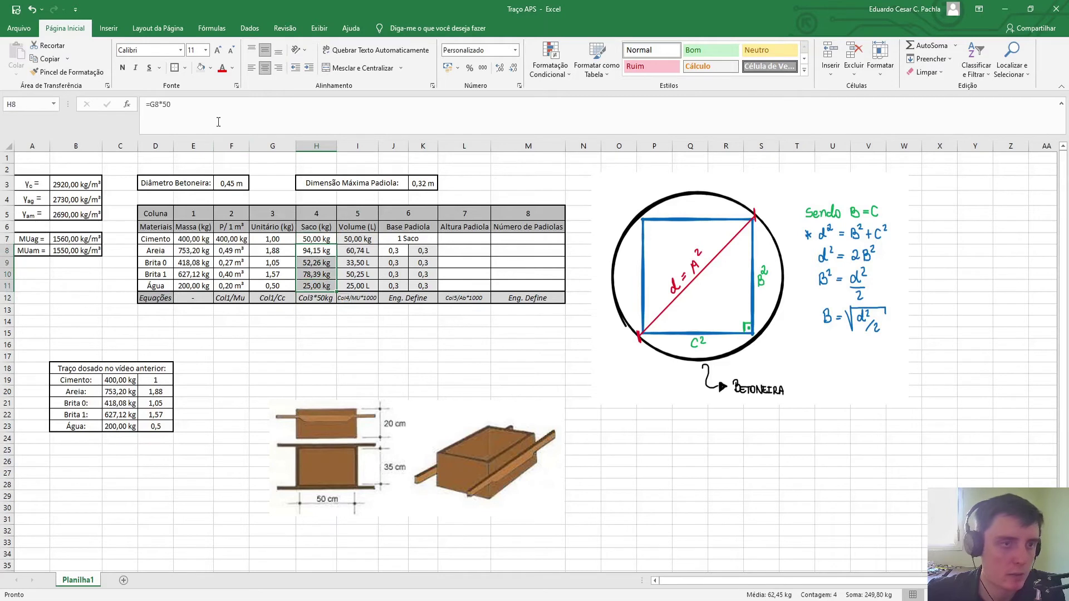
left_click(201, 68)
left_click(315, 240)
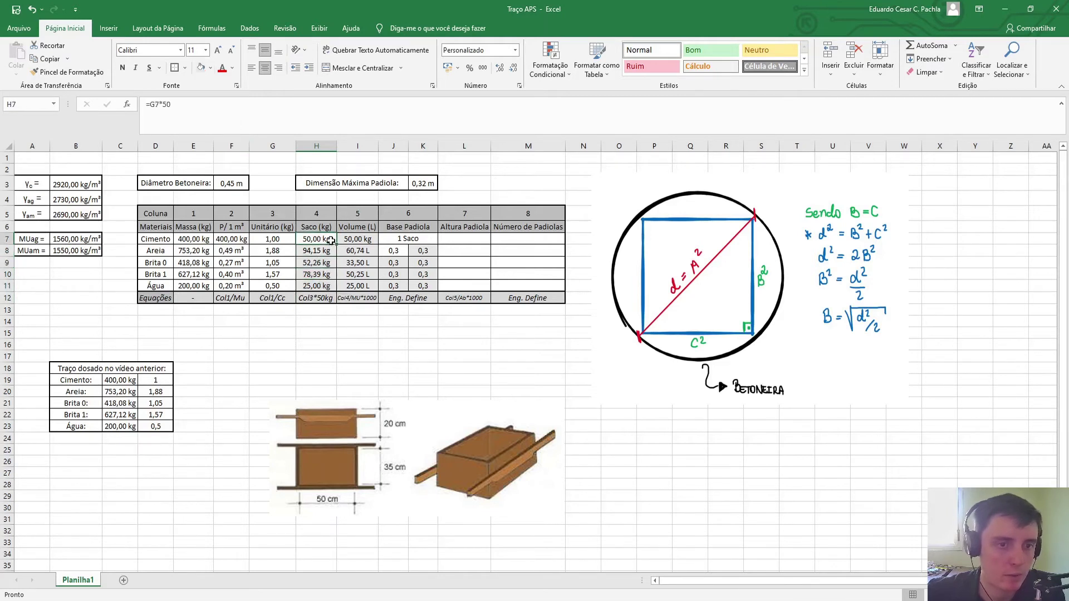
Shade the Unitário, P/ 1 m³ and Massa column cells in E7:G11 light grey
left_click(272, 298)
left_click_drag(273, 239, 278, 285)
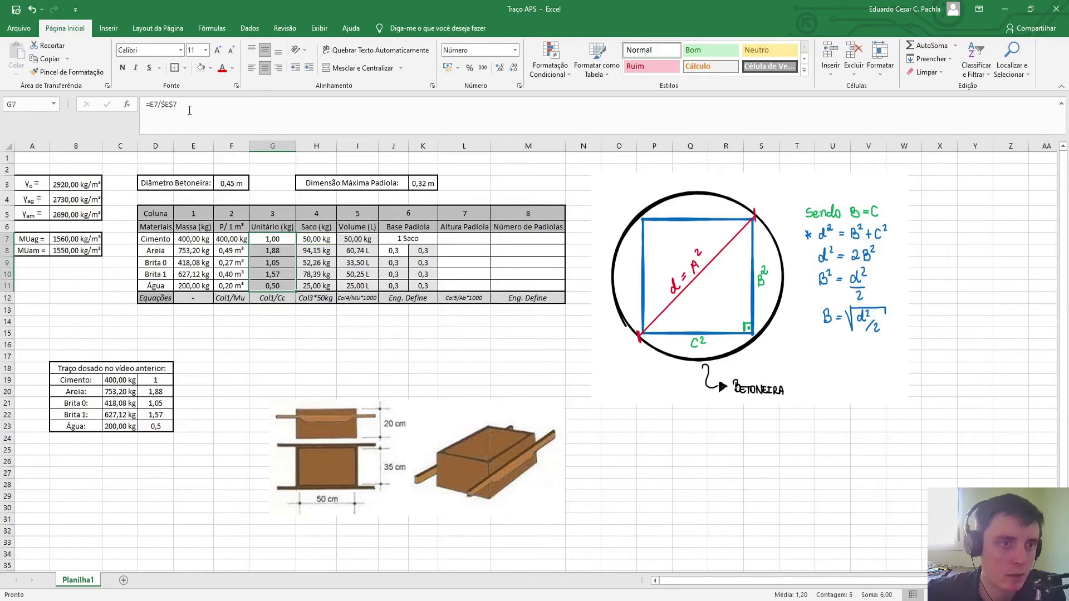
left_click(201, 68)
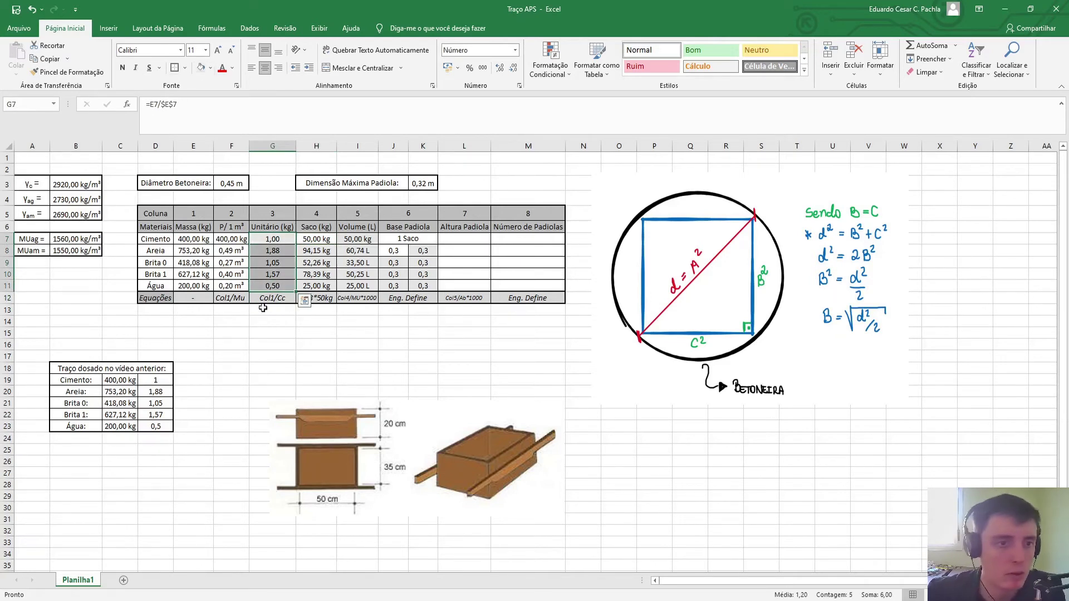
left_click_drag(232, 240, 236, 284)
left_click(272, 298)
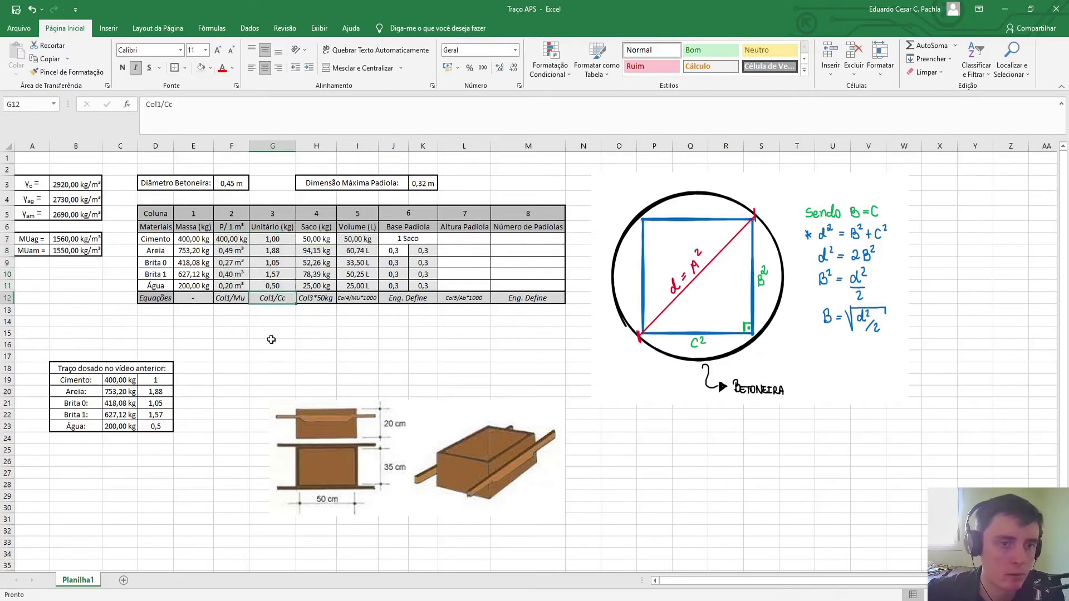
left_click(271, 344)
left_click_drag(188, 240, 199, 285)
left_click(207, 322)
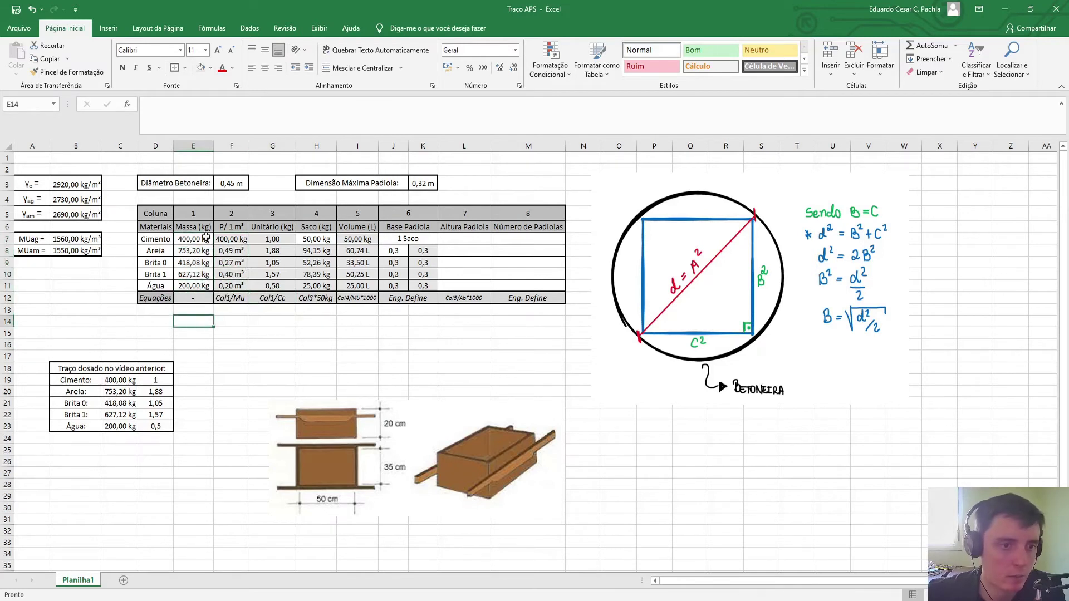
Fill the material name cells D7:D11 with a darker grey
left_click_drag(155, 239, 155, 285)
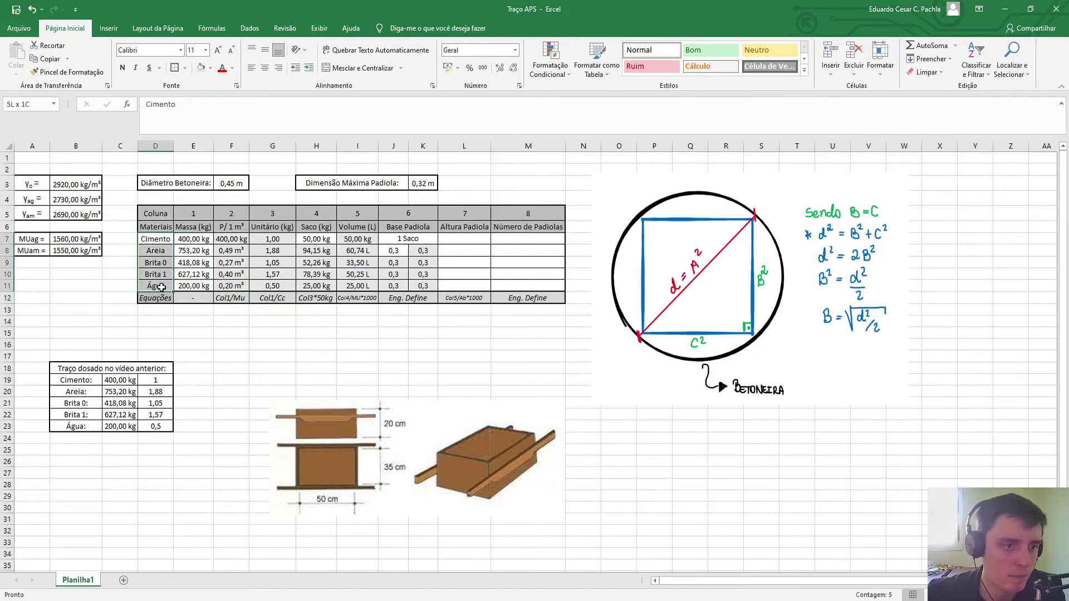
left_click(210, 67)
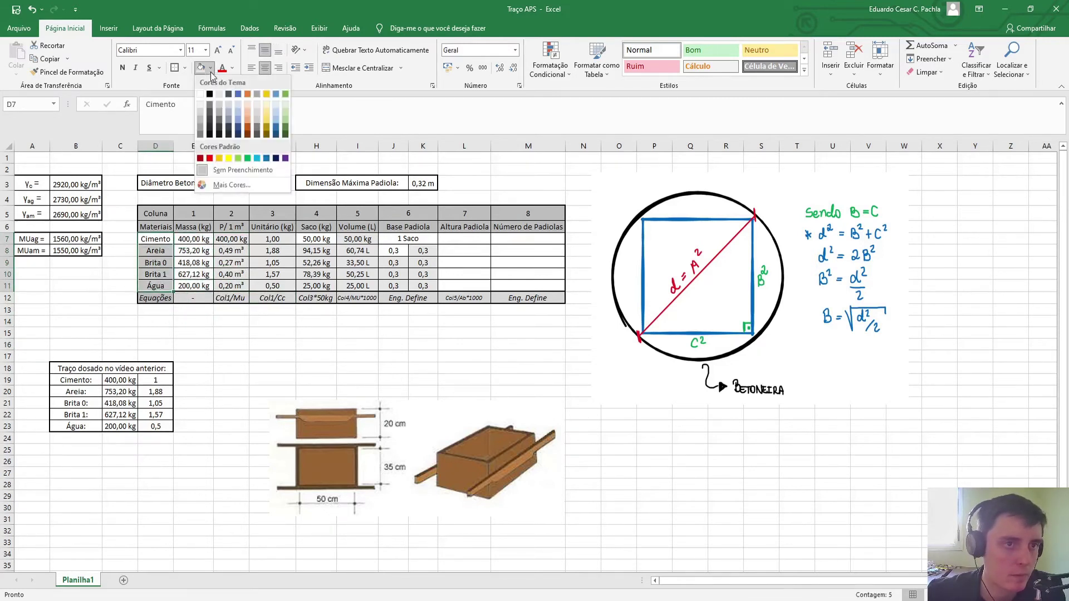
left_click(202, 129)
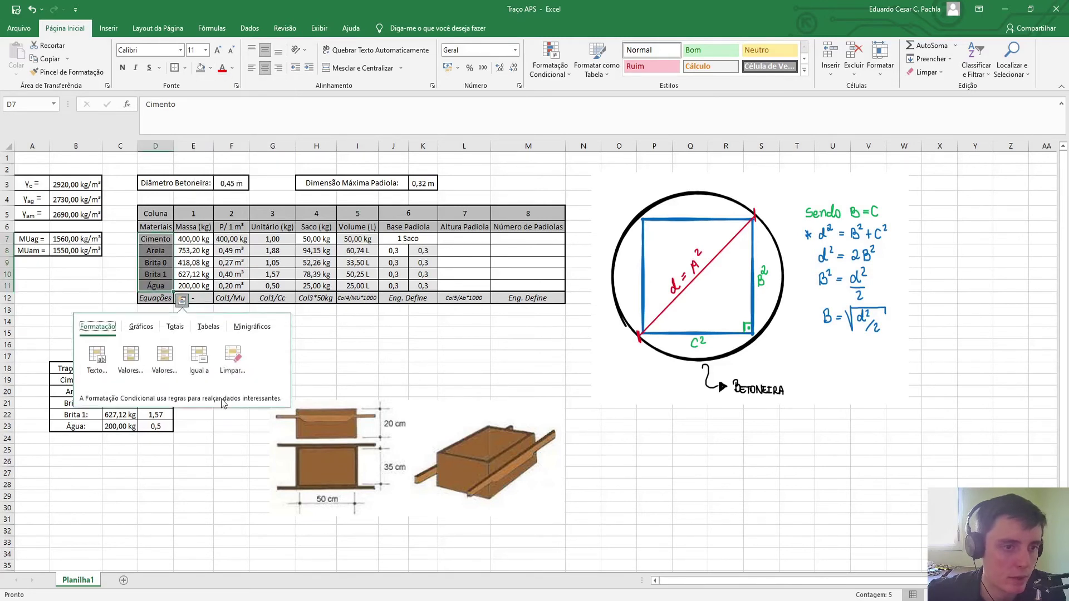
left_click(229, 357)
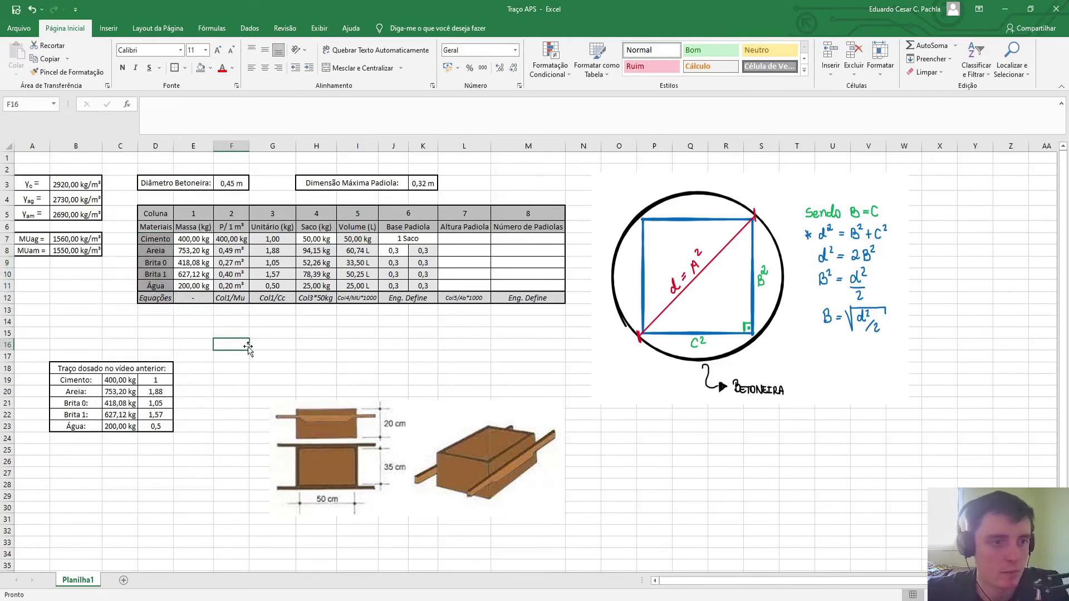
Copy the formatting of header cell D5 to D6 and on to the material names in D7:D11
left_click(158, 217)
left_click(66, 72)
left_click(161, 229)
left_click(67, 72)
left_click_drag(156, 239, 156, 286)
left_click(188, 329)
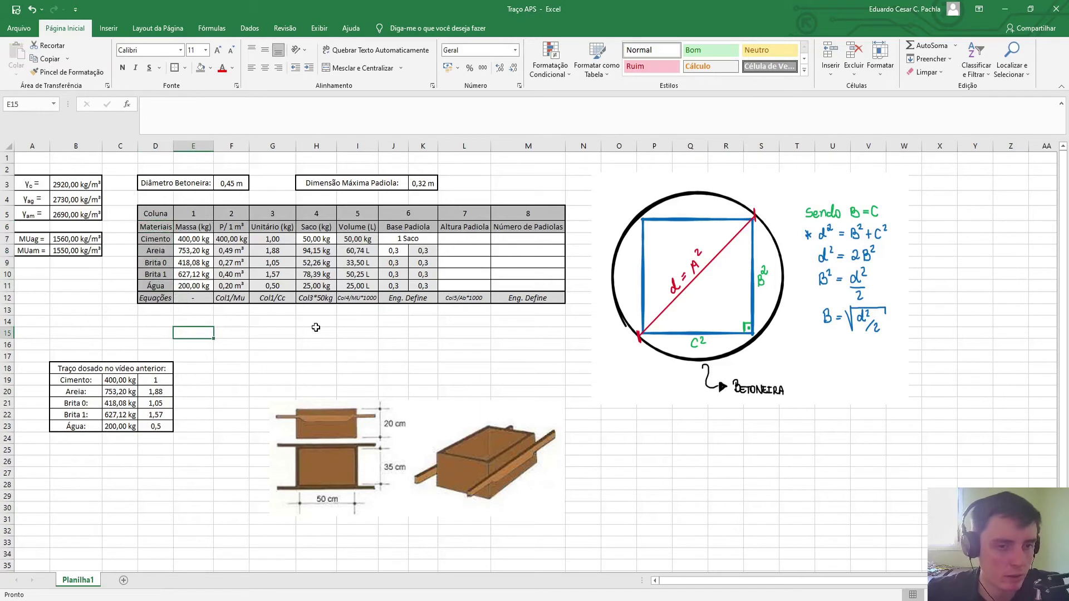
Enter 1 as the Cimento unit ratio in G7, and undo the trial entries 2 and 3 in the cells below
left_click(285, 236)
key("Down")
type("2")
key("Return")
type("3")
key("Return")
key("ctrl+z")
key("ctrl+z")
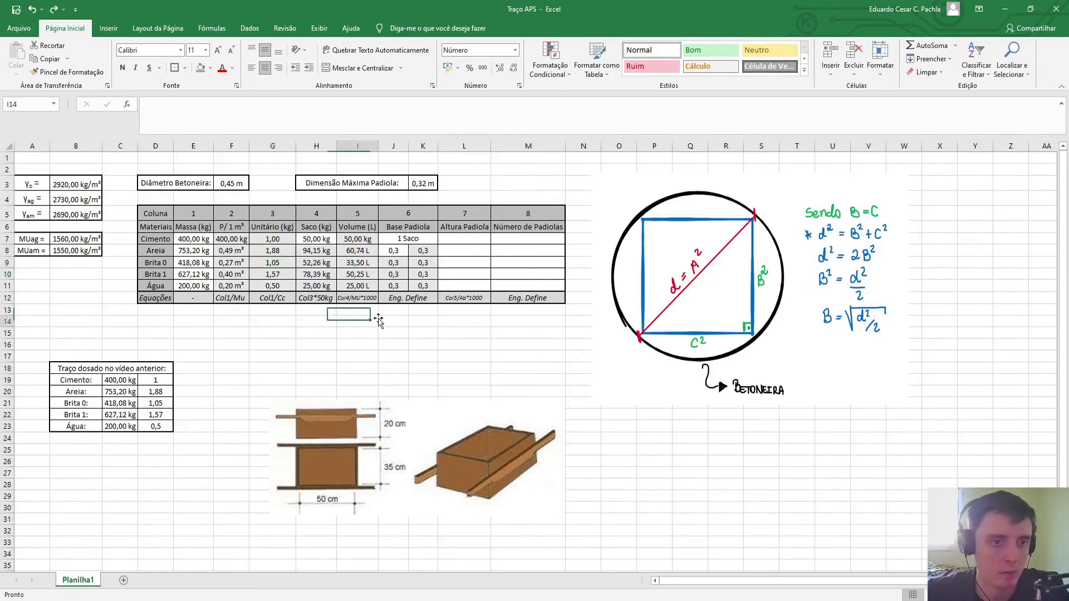
left_click_drag(190, 239, 190, 284)
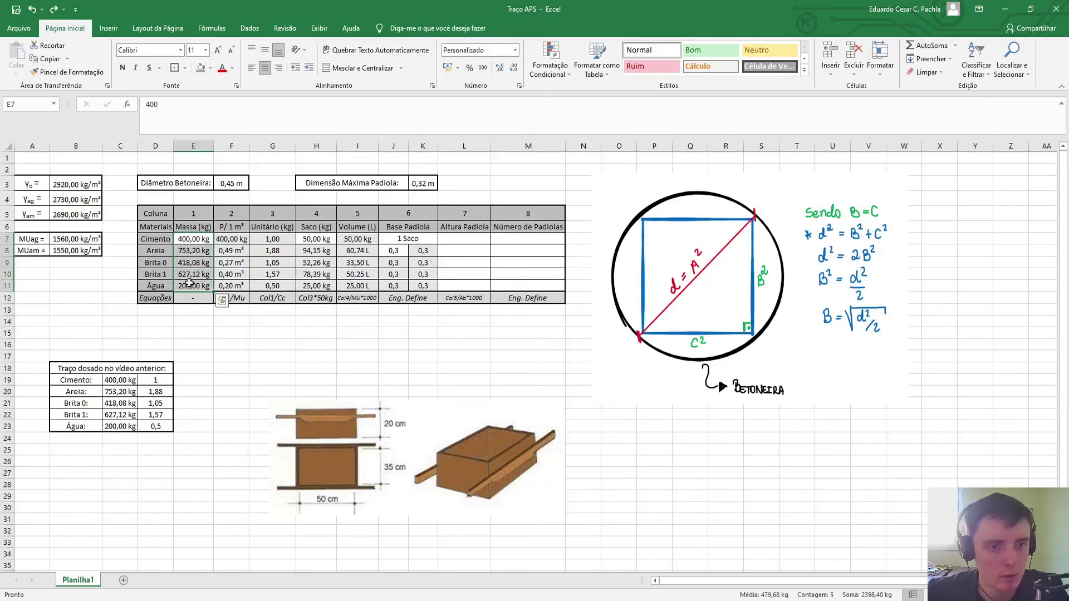
left_click_drag(282, 241, 279, 285)
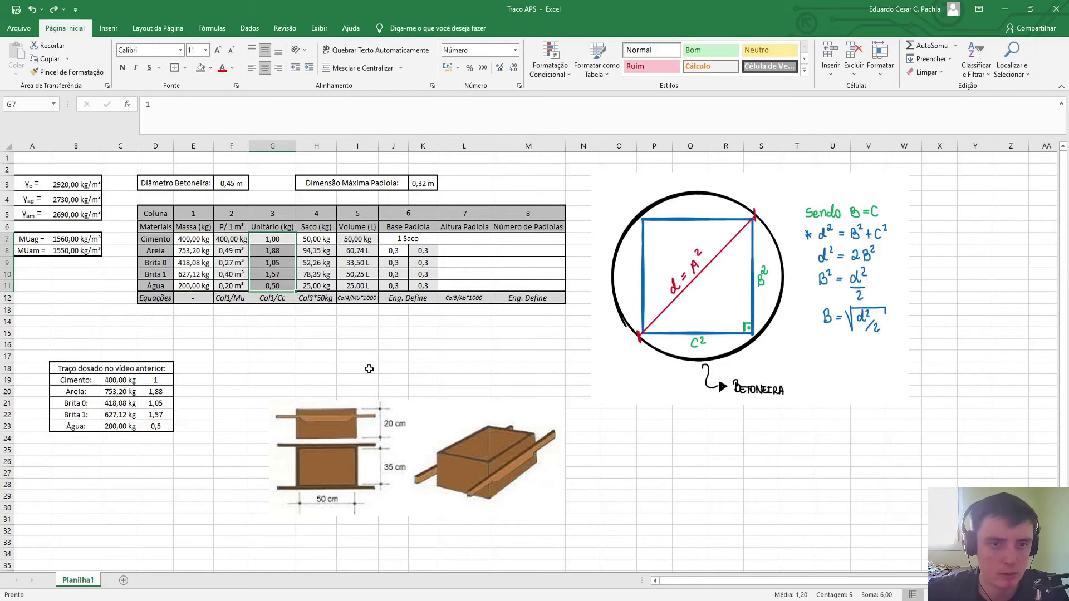
left_click(475, 321)
left_click(412, 236)
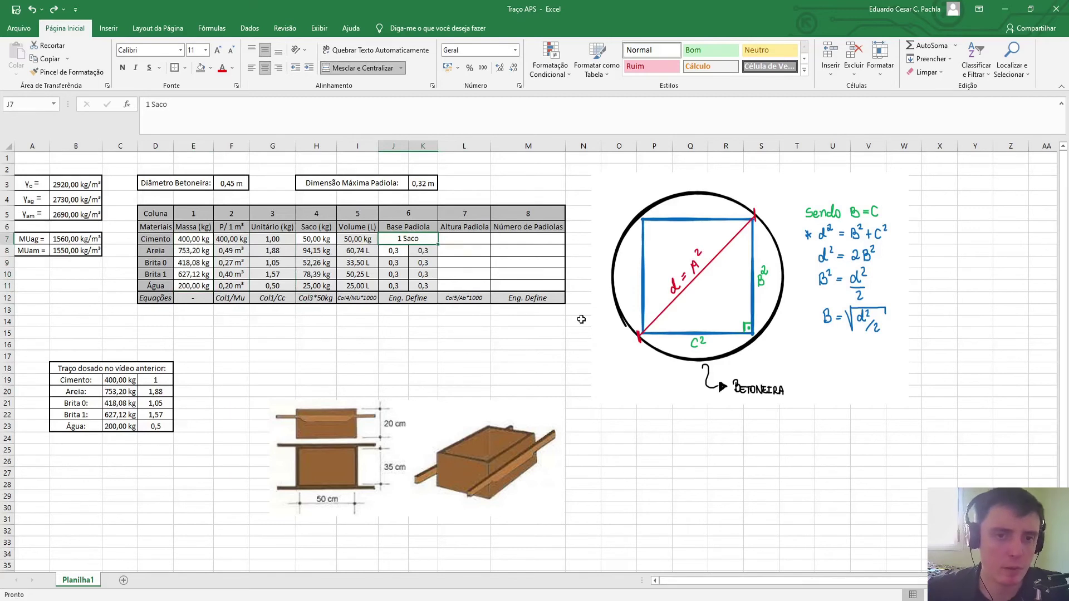
Apply the custom number format 0 "m" to the Base Padiola dimensions in J8:K11
left_click_drag(405, 251, 427, 287)
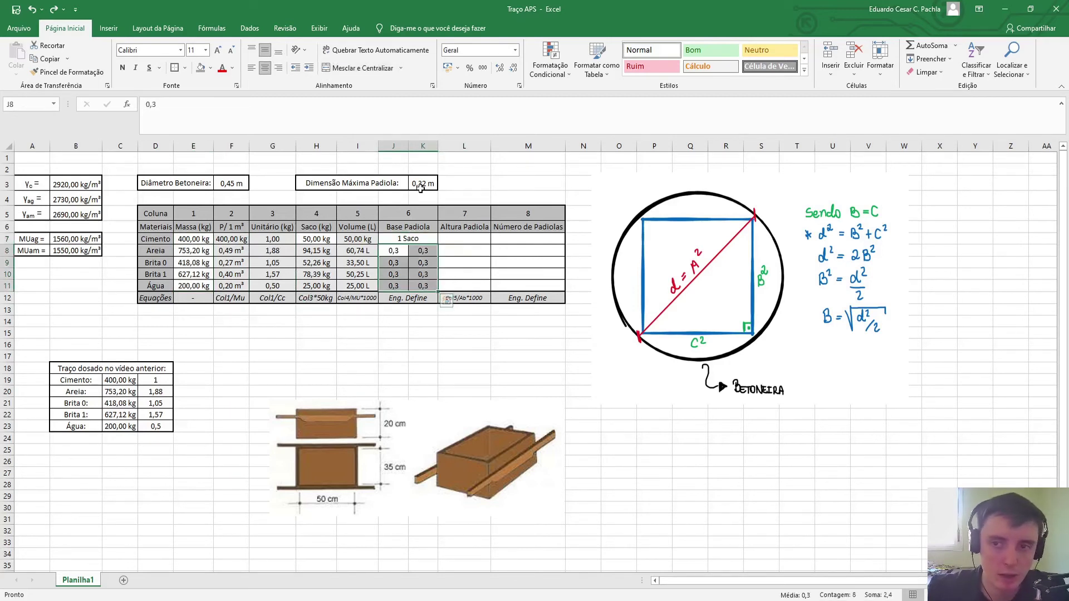
right_click(401, 251)
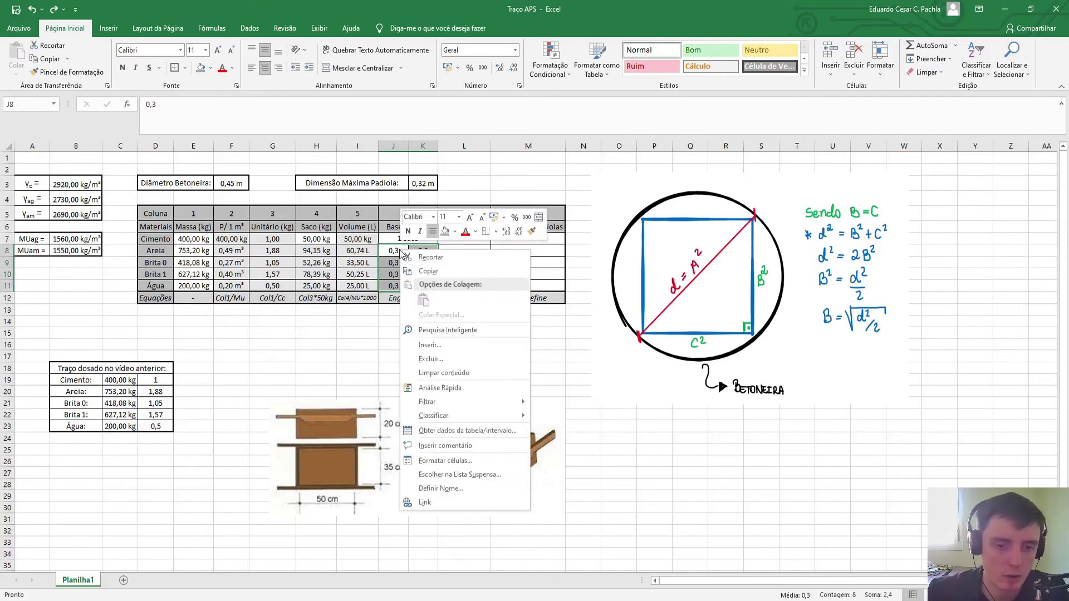
left_click(437, 461)
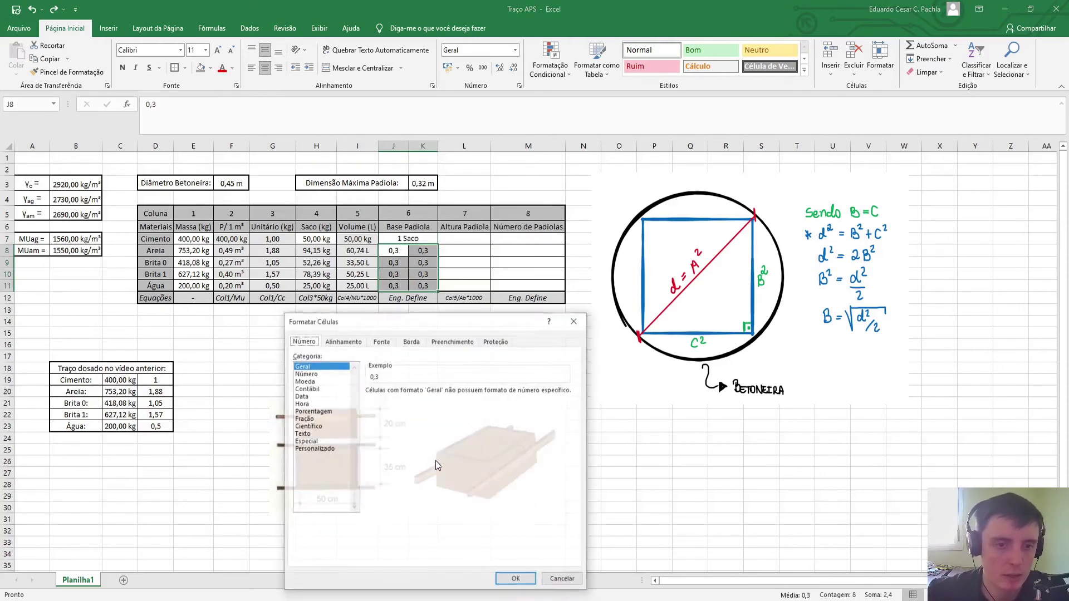
left_click(343, 449)
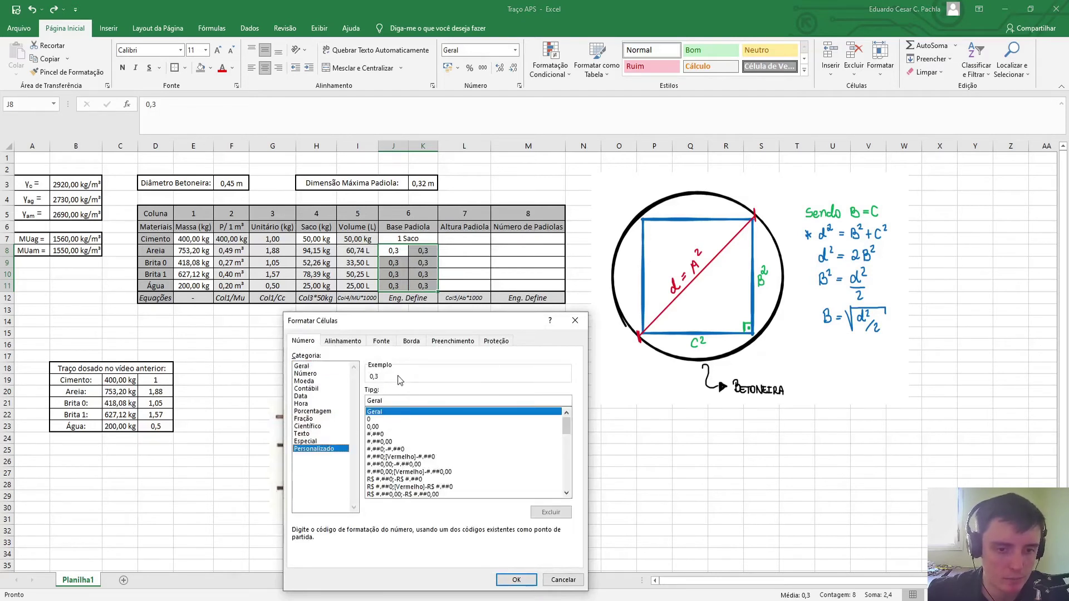
left_click(372, 419)
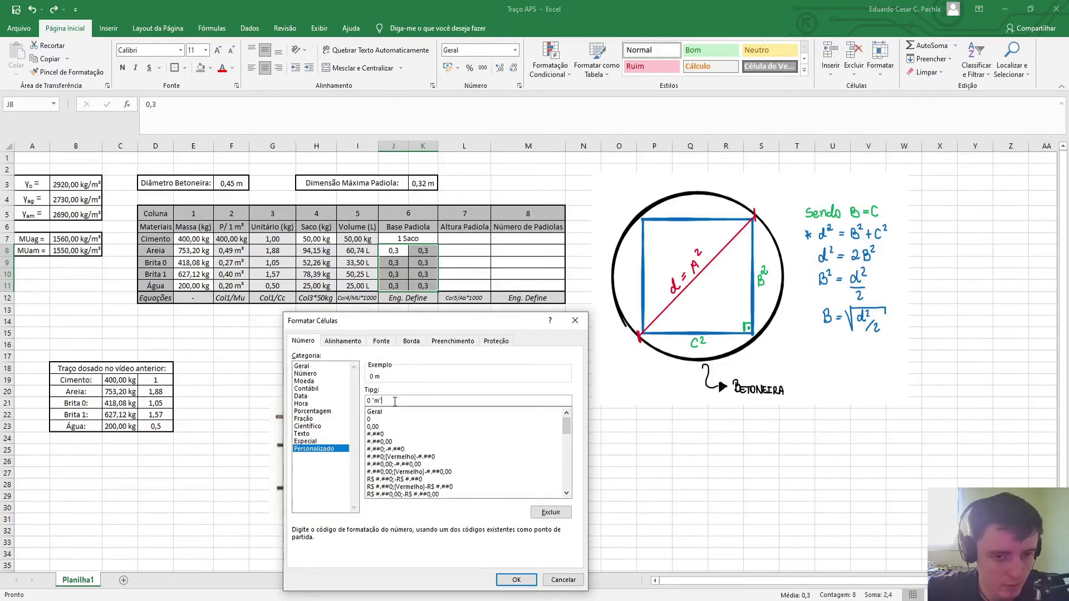
left_click(516, 579)
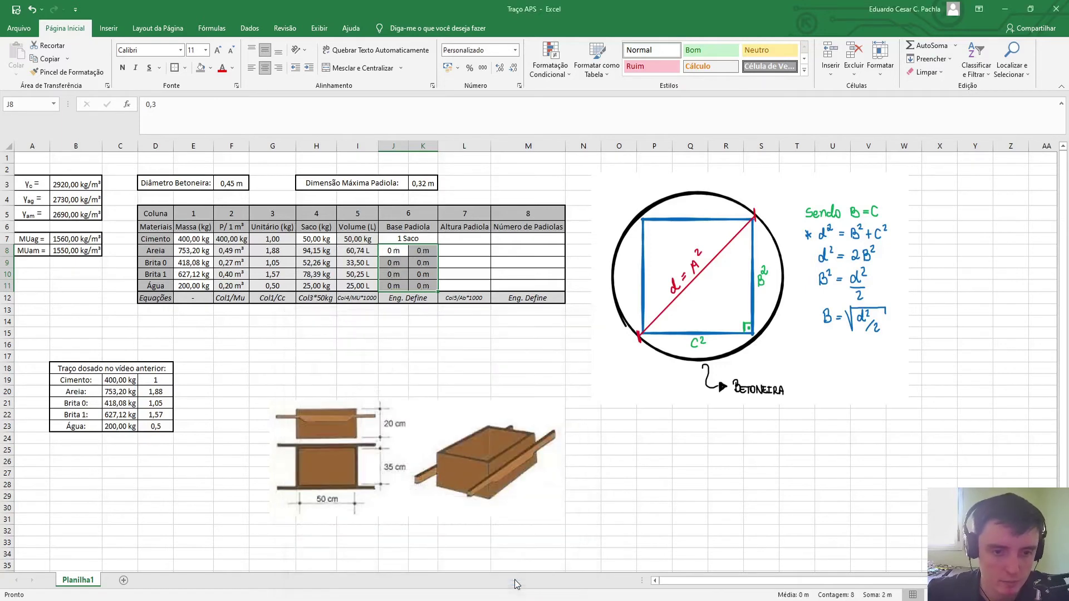
left_click(496, 356)
left_click(609, 359)
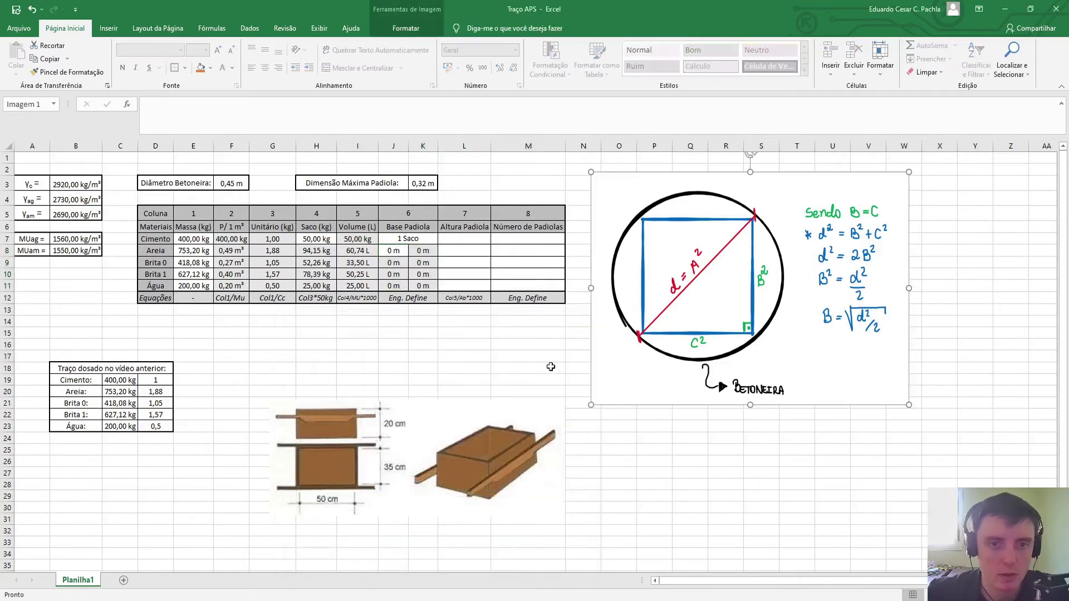
left_click(551, 368)
Set the custom number format of the Base Padiola dimensions in J8:K11 to 0,00 "m"
left_click(393, 251)
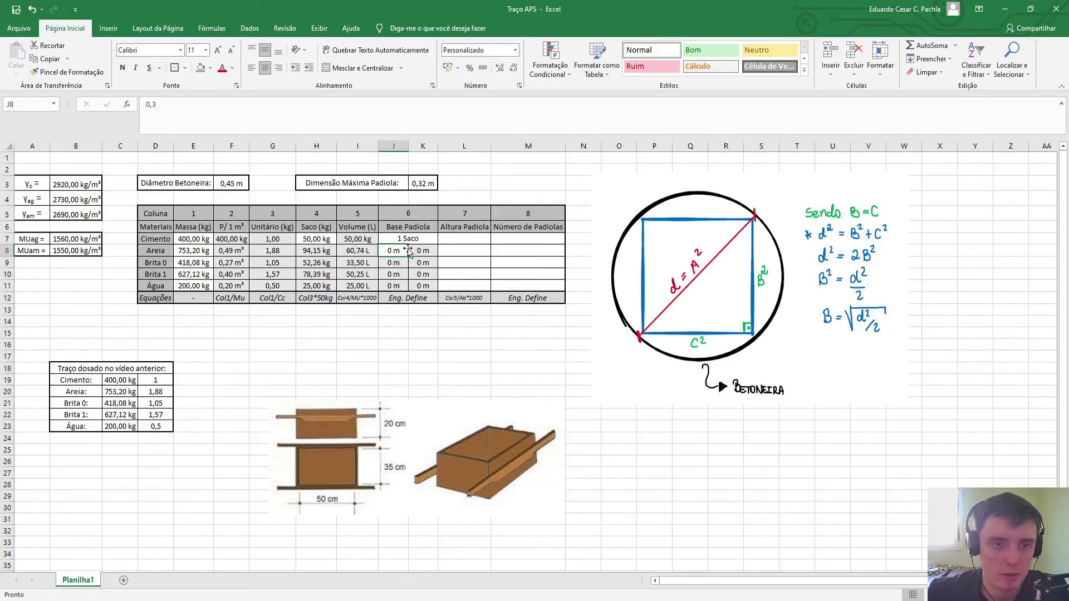
left_click_drag(393, 251, 424, 286)
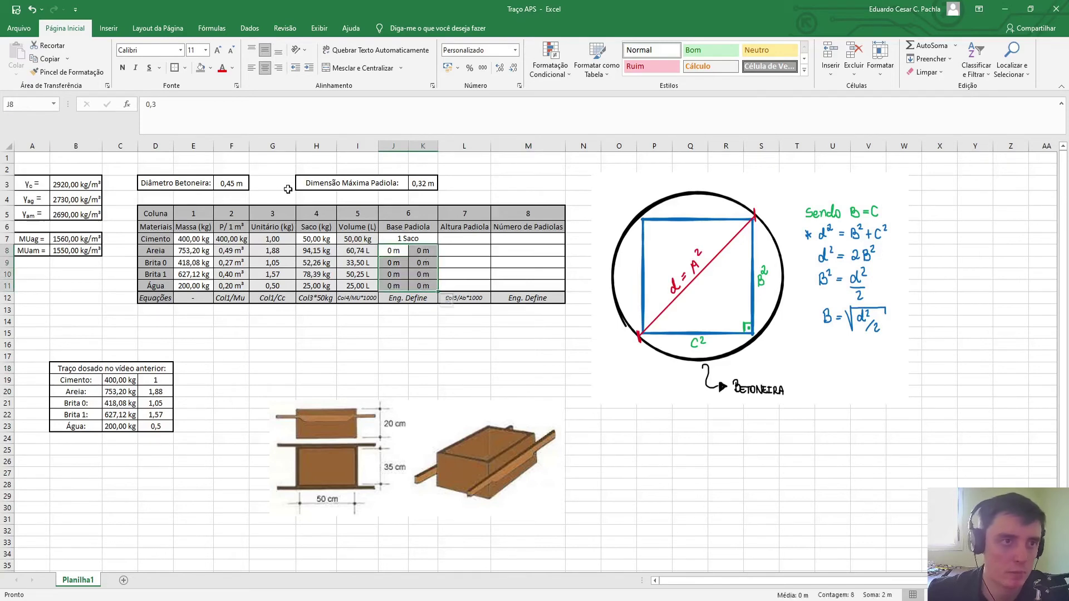
right_click(405, 251)
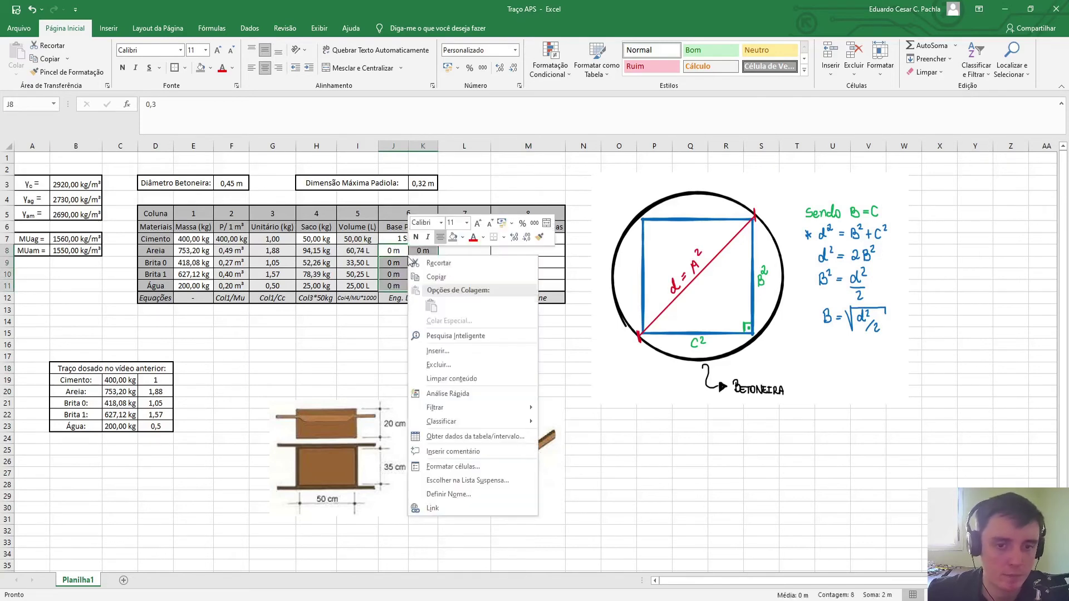
left_click(465, 466)
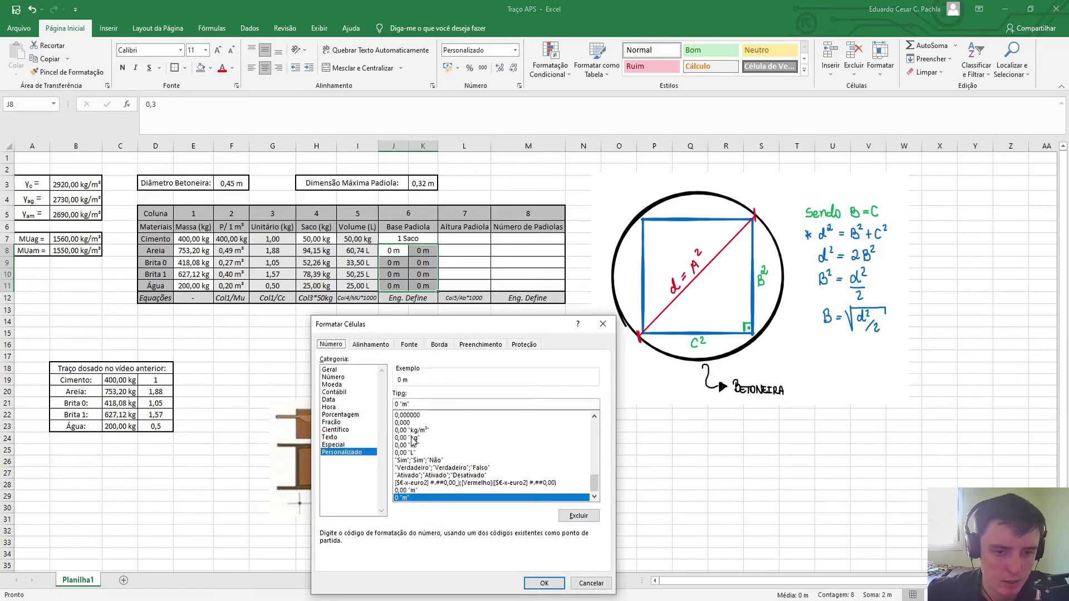
left_click(401, 404)
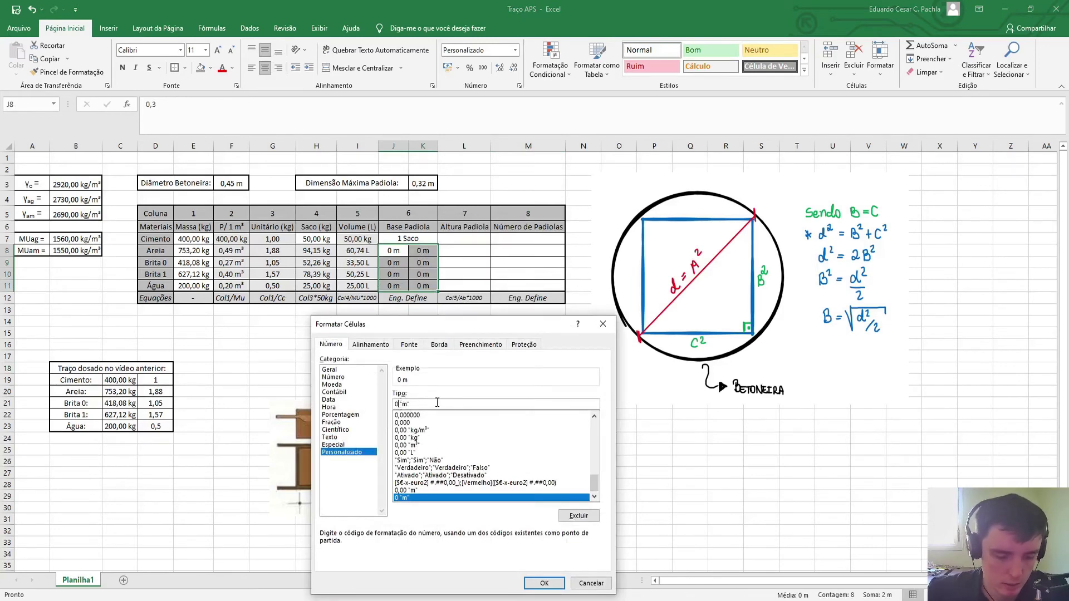
type(",00")
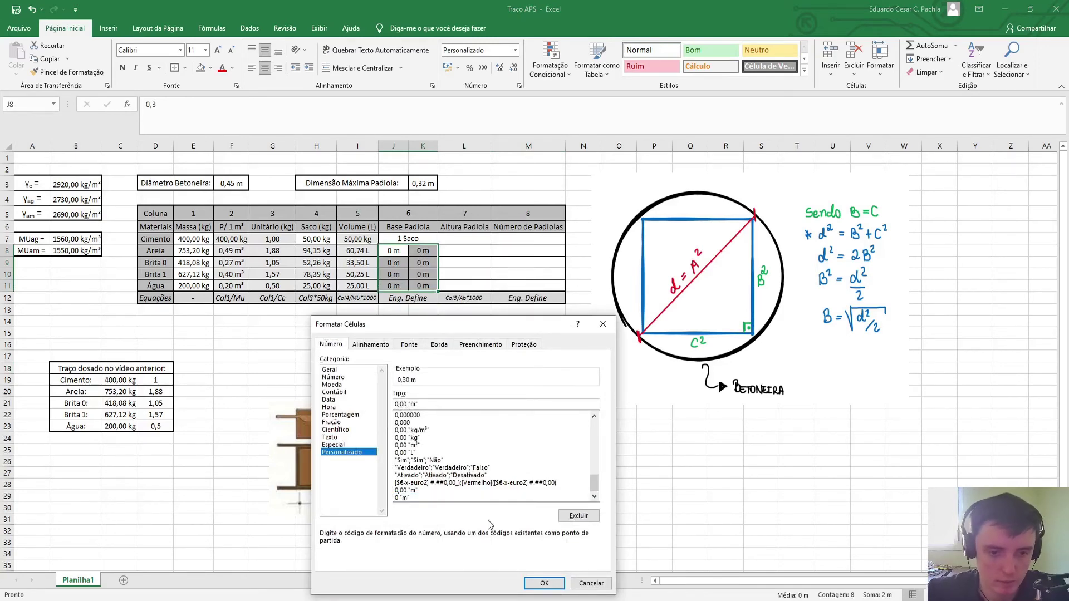
left_click(545, 583)
left_click(462, 321)
left_click(449, 366)
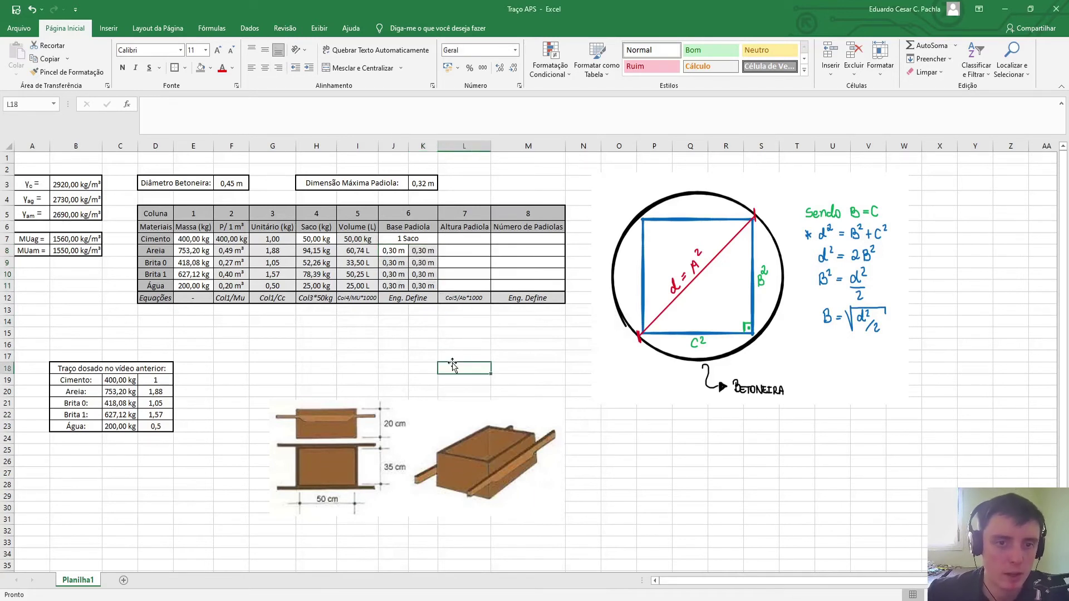
Link the Cimento cell L7 in the Altura Padiola column to the bag entry in J7
left_click(467, 240)
type("=")
key("Left")
key("Left")
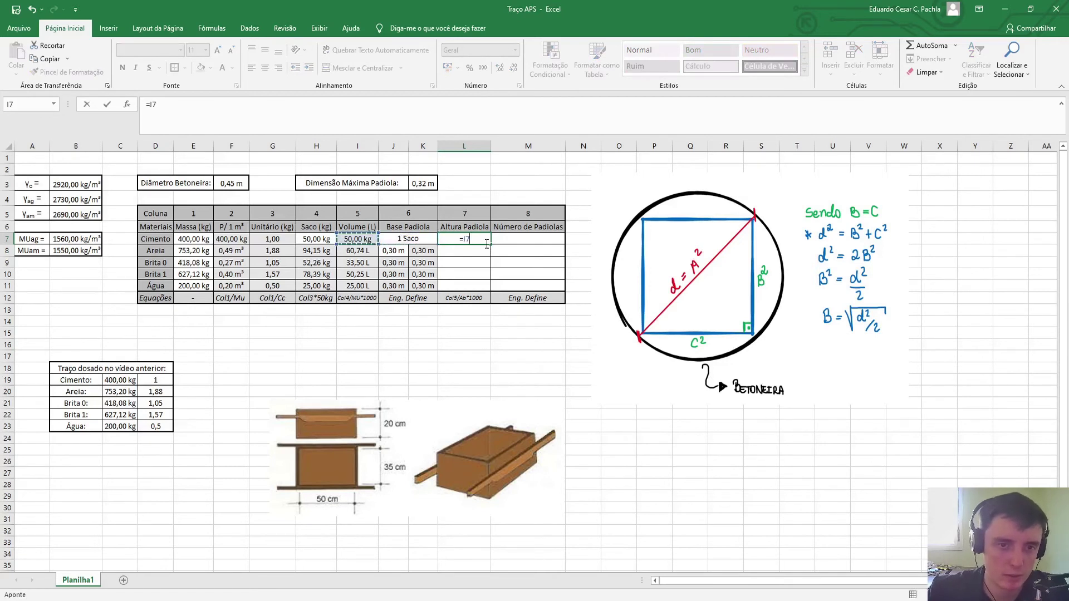
key("Right")
key("Return")
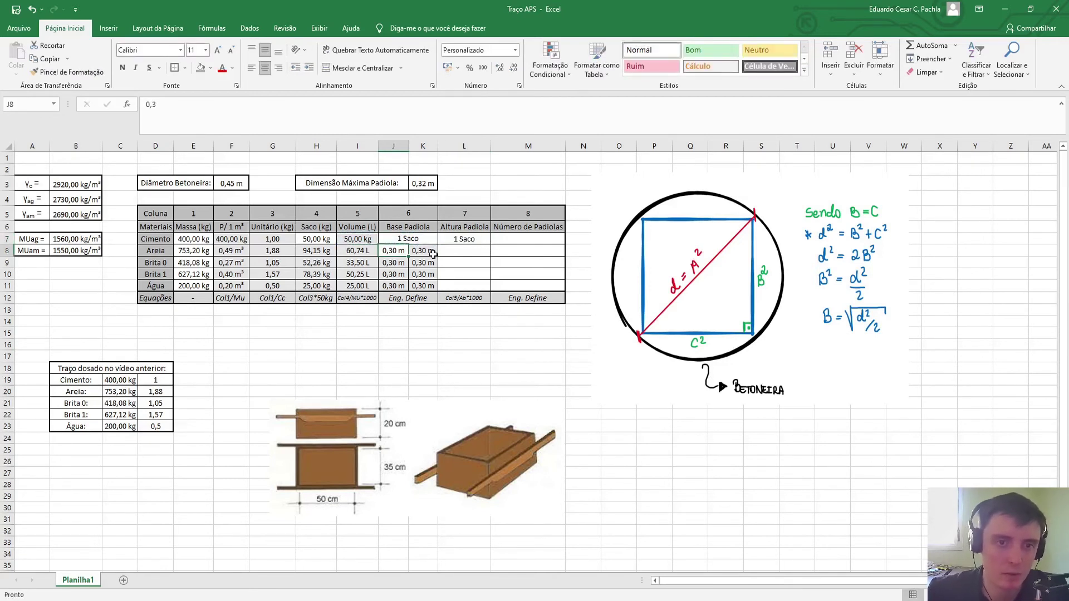
Enter the Areia height formula =I8/(J8*K8)*1000 in cell L8 of the Altura Padiola column
left_click(473, 250)
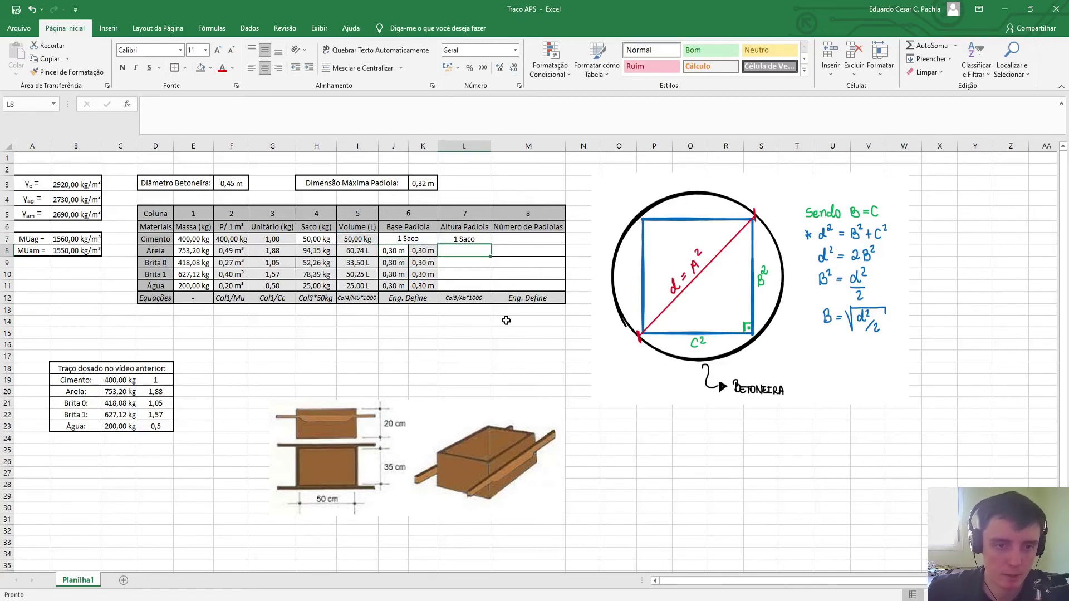
type("=")
key("Left")
key("Left")
key("Left")
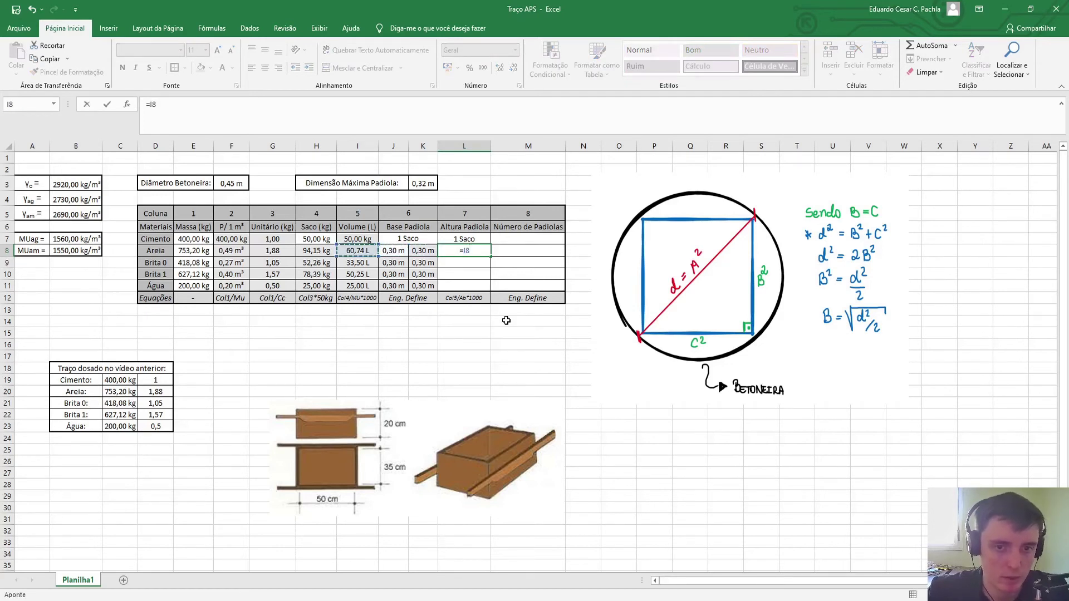
type("/")
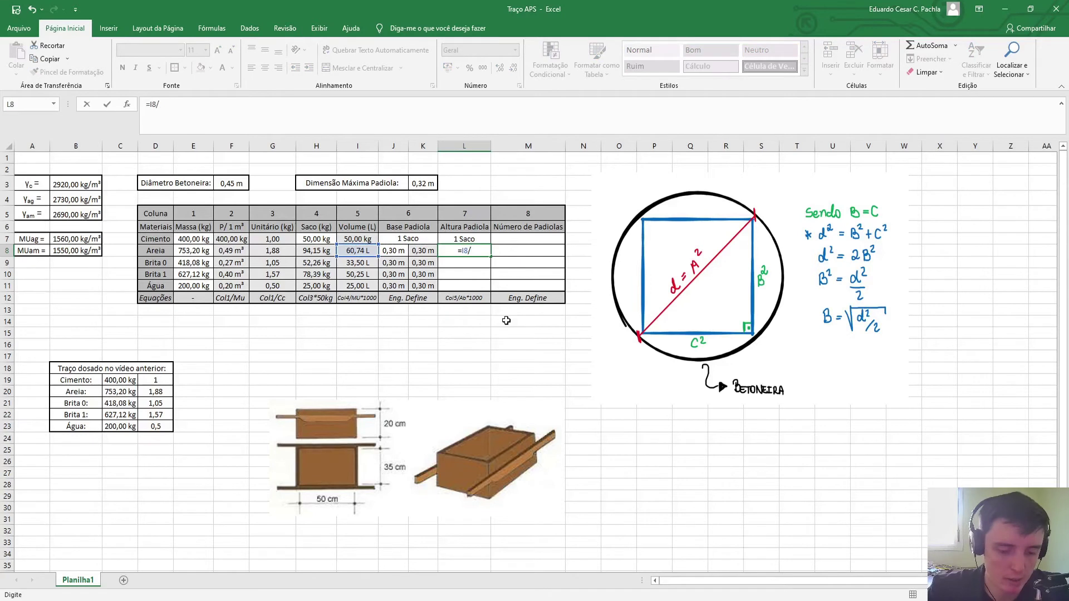
type("(")
left_click(396, 250)
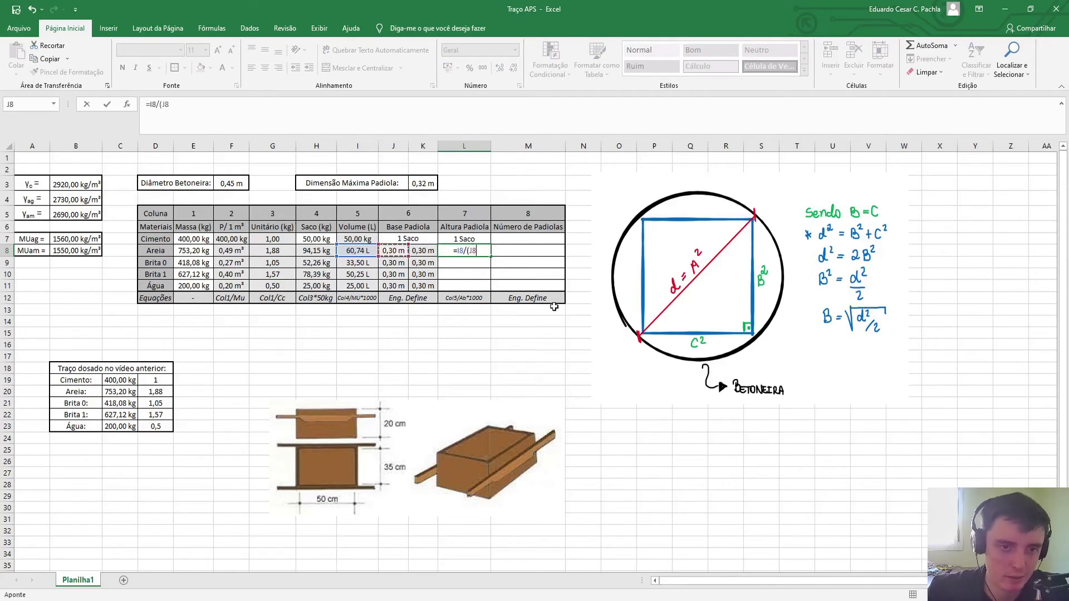
type("*")
left_click(426, 252)
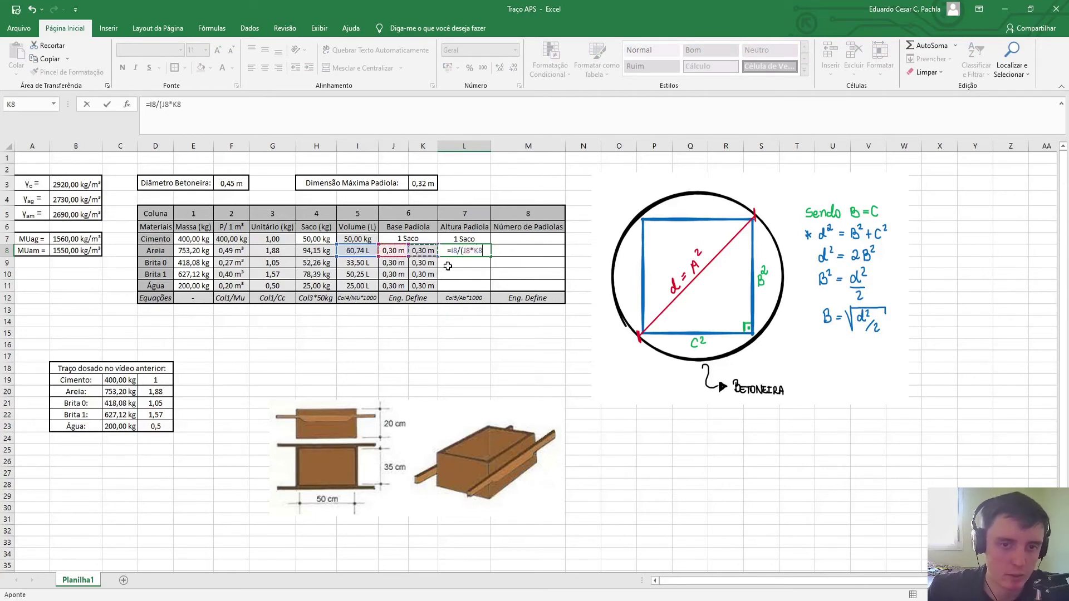
type(")")
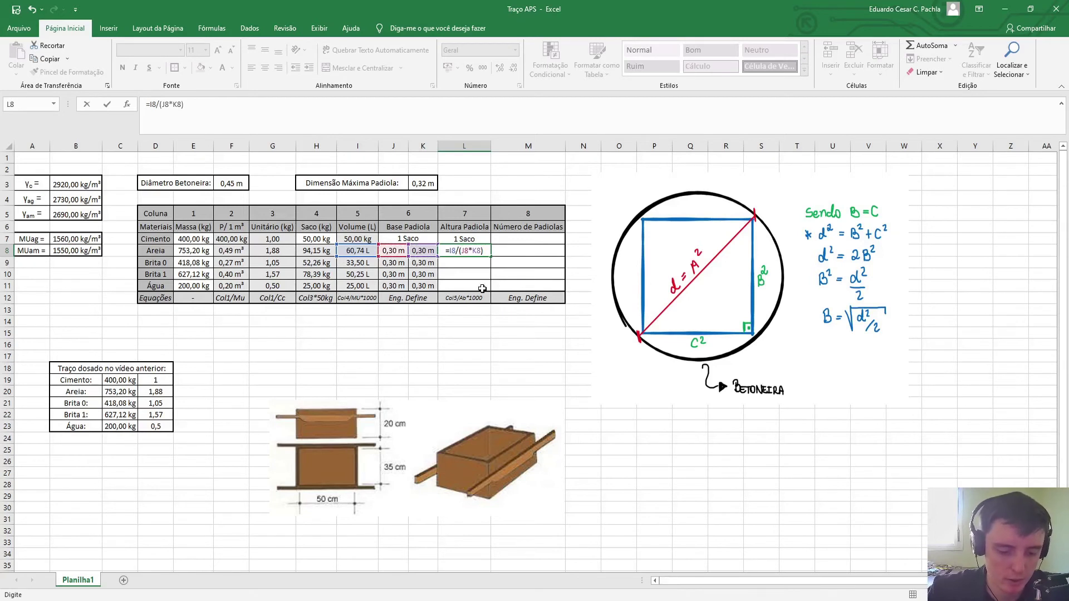
type("/1000")
key("Return")
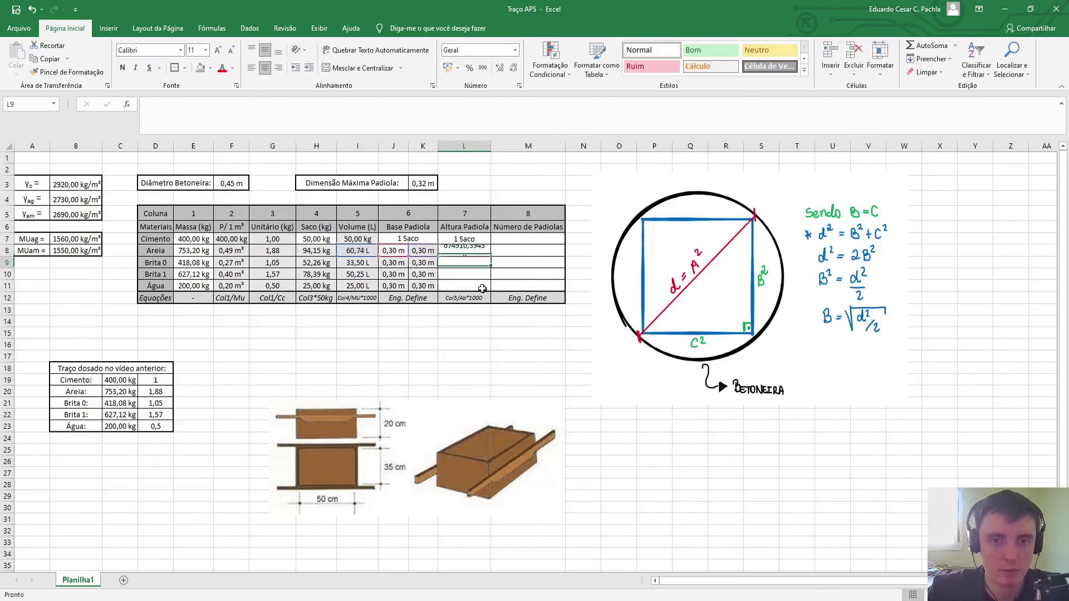
Divide the volume term of the L8 formula by 1000, making it =(I8/1000)/(J8*K8)*1000
left_click(483, 253)
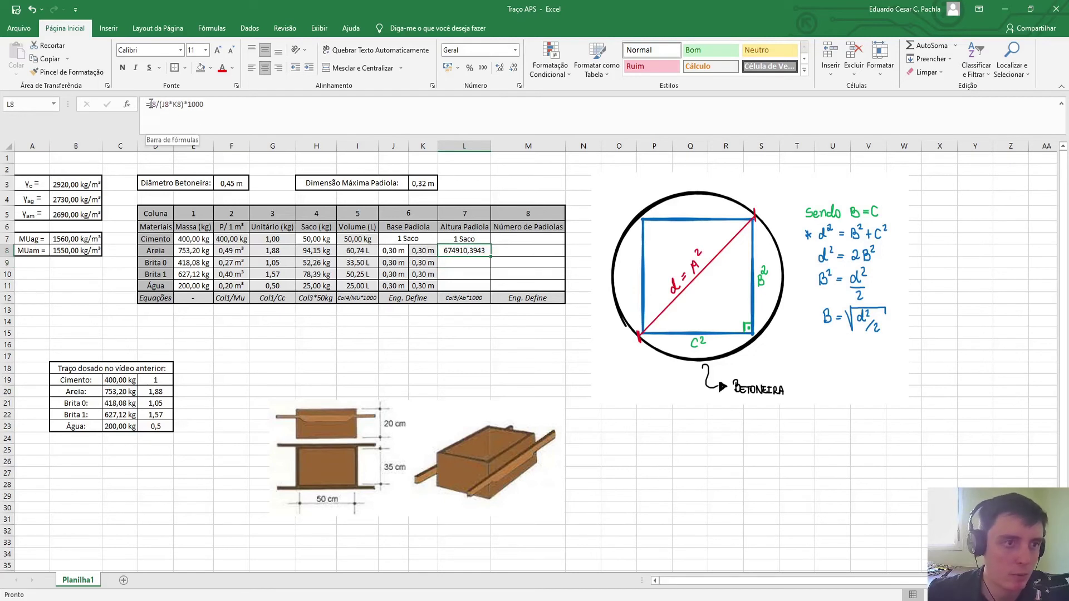
left_click(181, 103)
type("(I8")
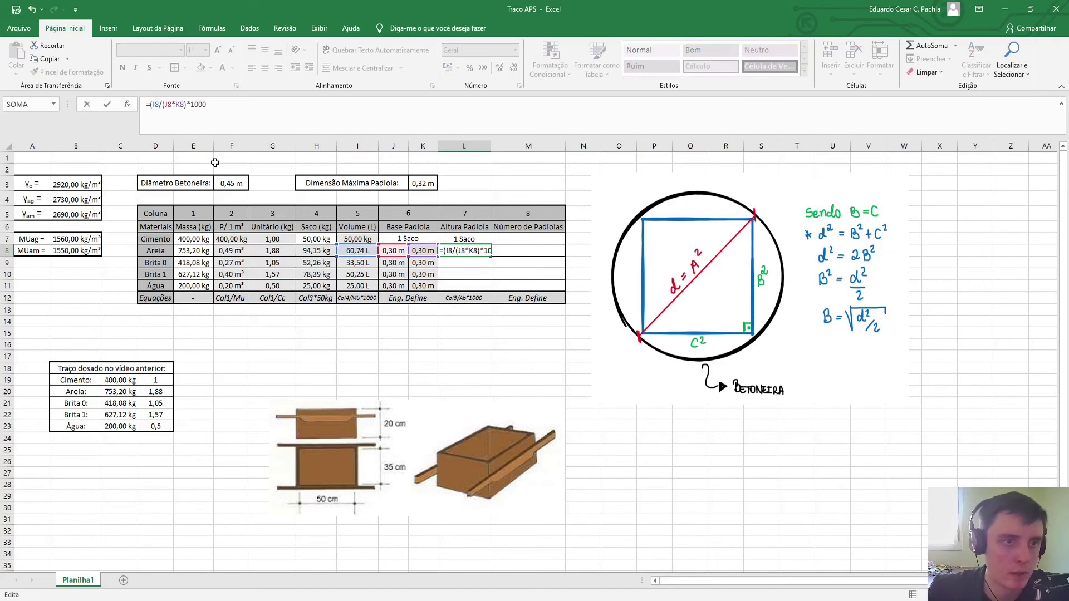
type("/1000)")
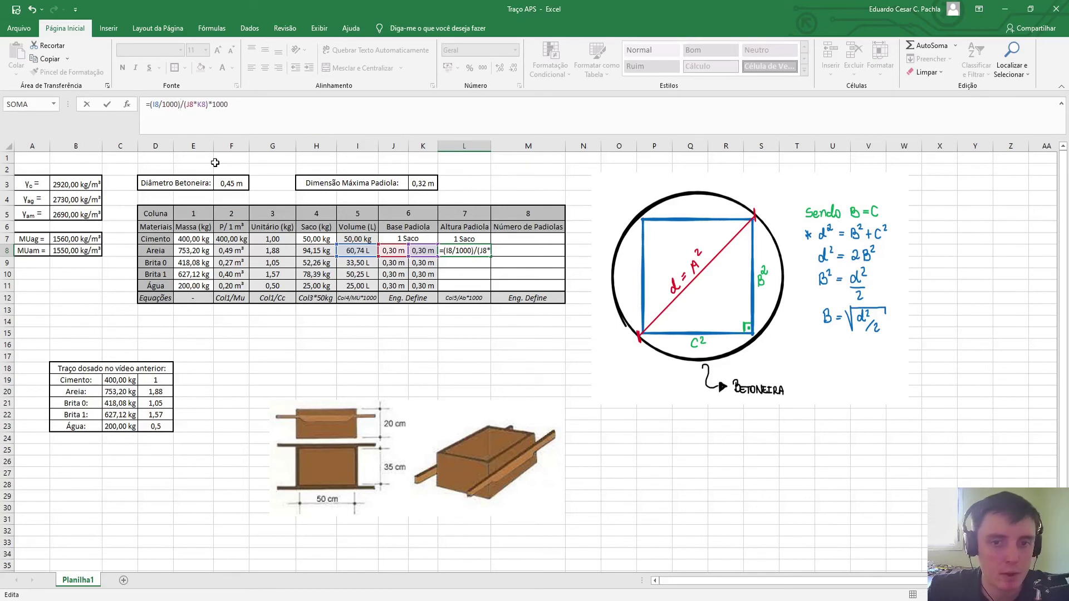
key("Return")
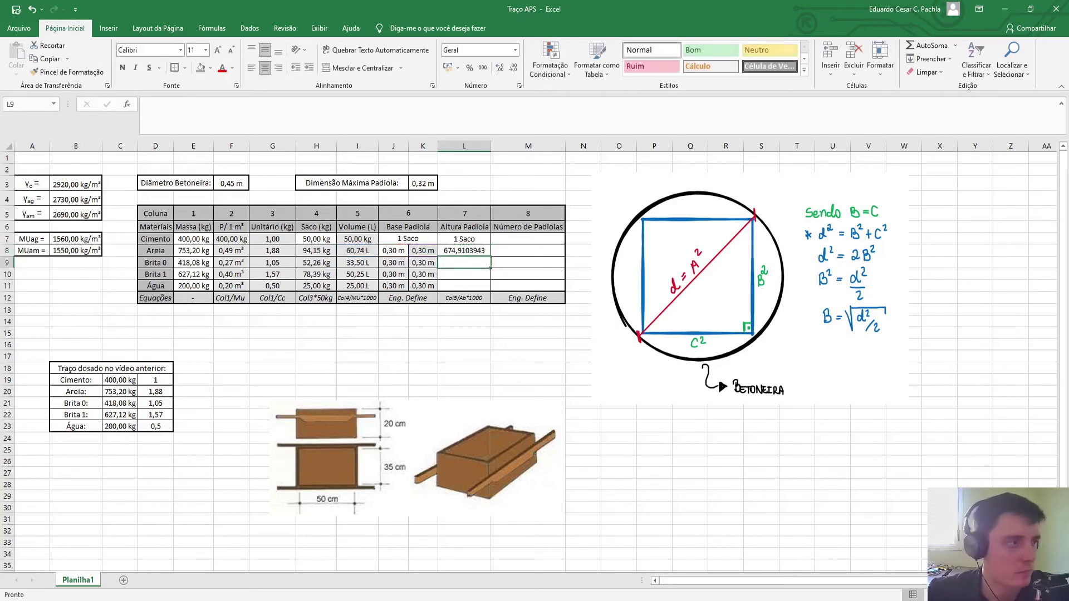
Remove the *1000 factor from the Areia height formula in L8, leaving =(I8/1000)/(J8*K8)
key("alt+Tab")
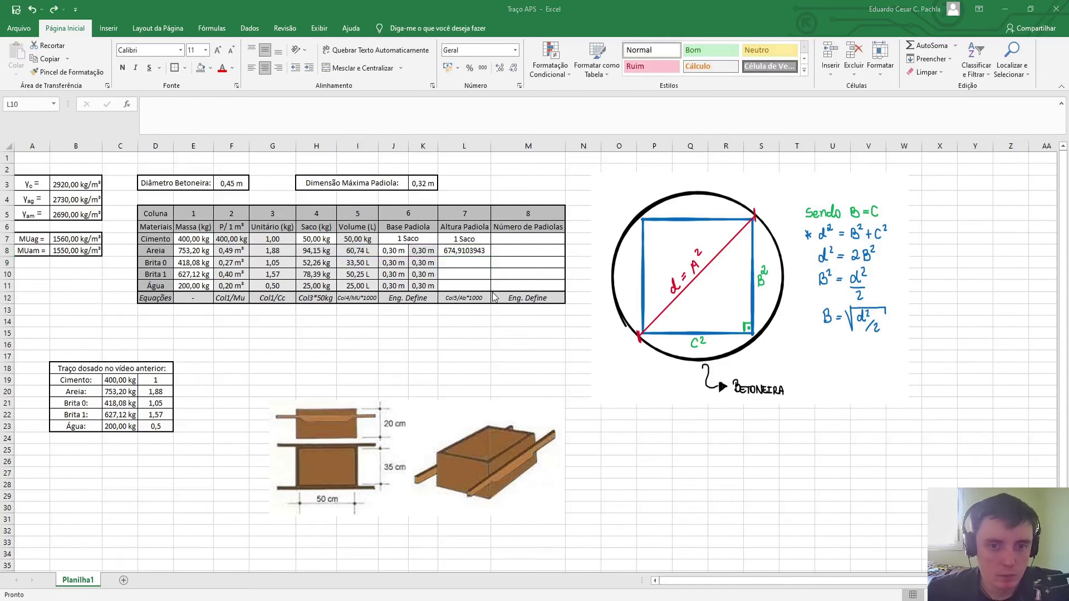
key("alt+Tab")
left_click(473, 250)
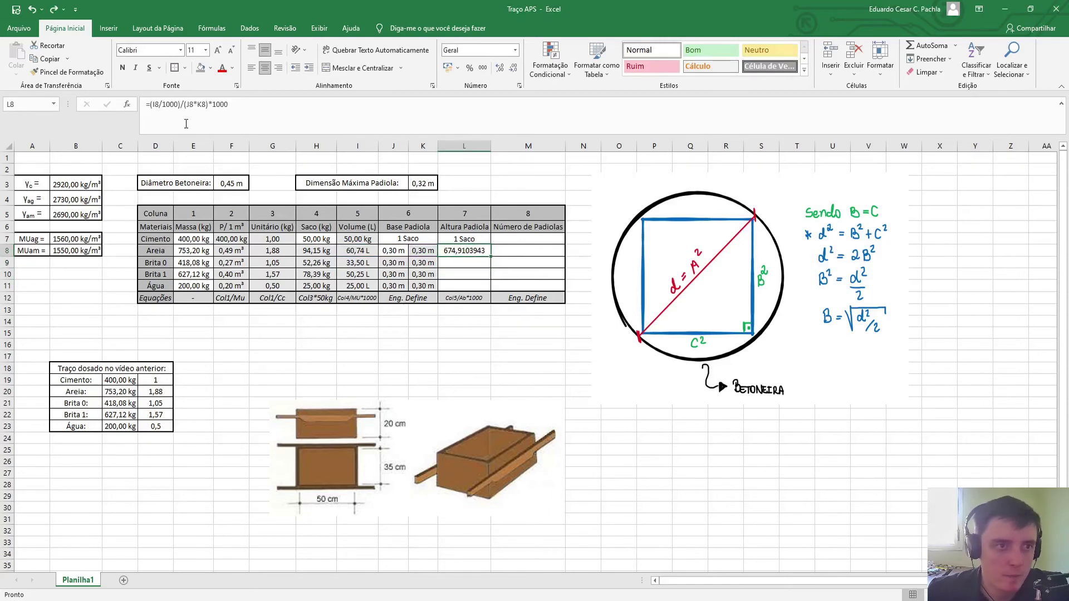
left_click(152, 104)
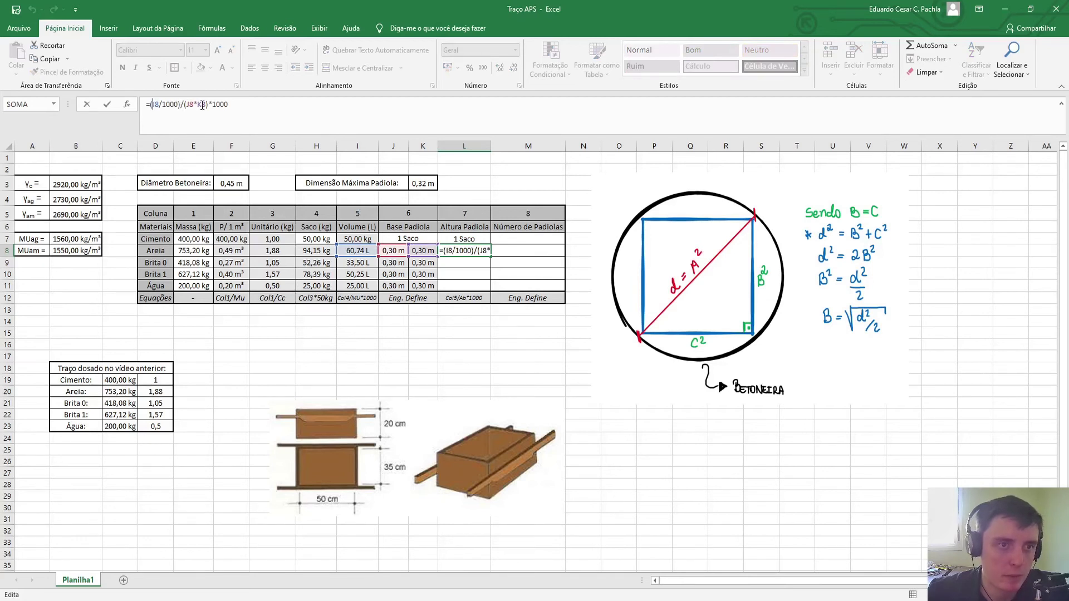
left_click_drag(209, 105, 246, 104)
key("BackSpace")
key("Return")
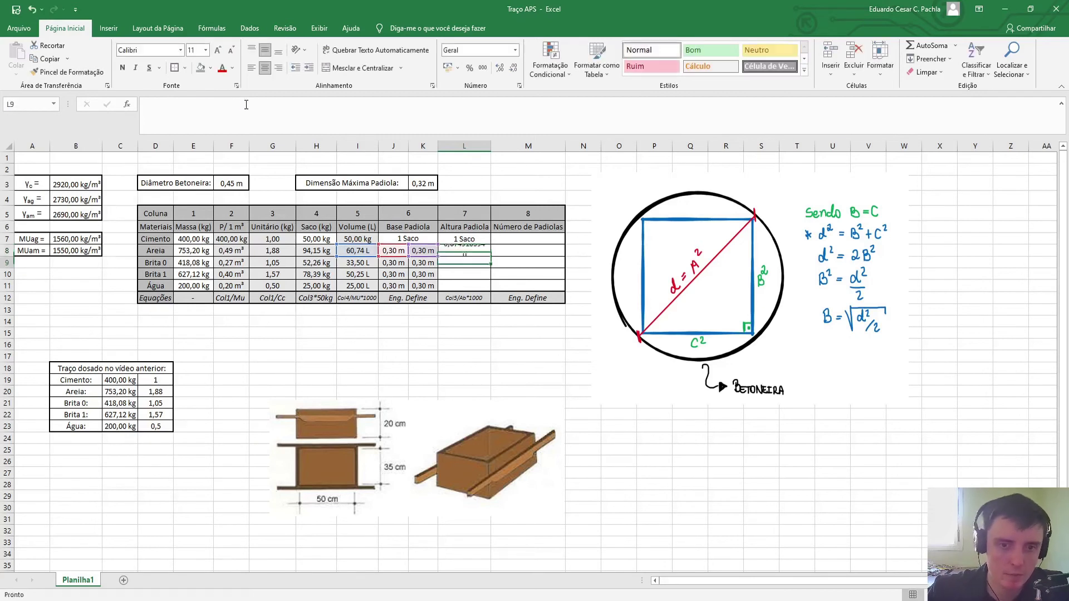
Shorten the Altura Padiola equation label in L12 to Col5/Ab and copy the formatting of H12 onto it
key("Down")
key("Down")
key("Down")
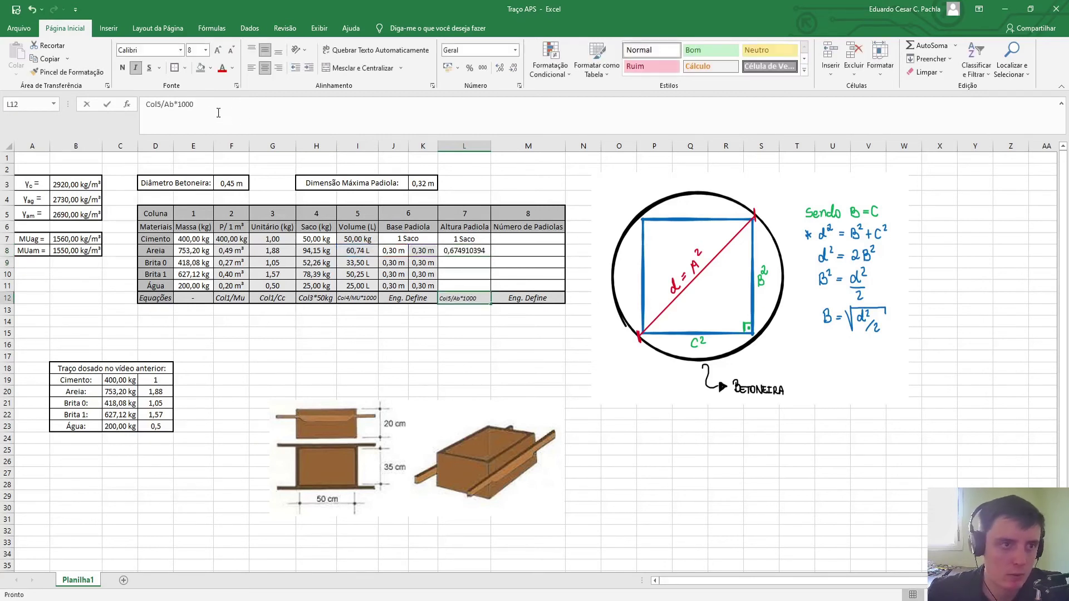
left_click_drag(194, 104, 175, 104)
key("BackSpace")
key("Return")
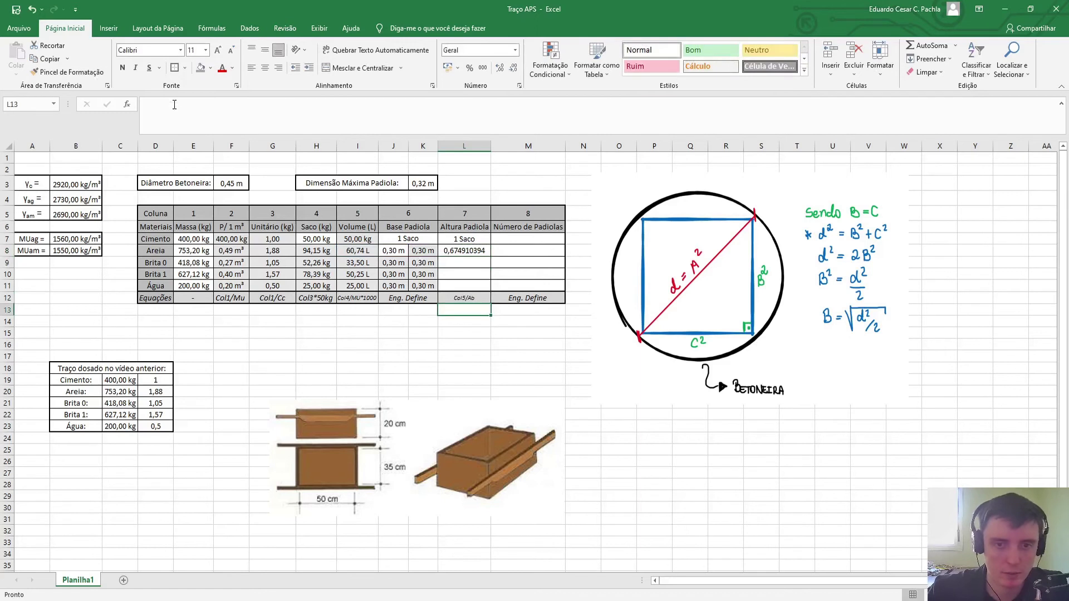
left_click(323, 297)
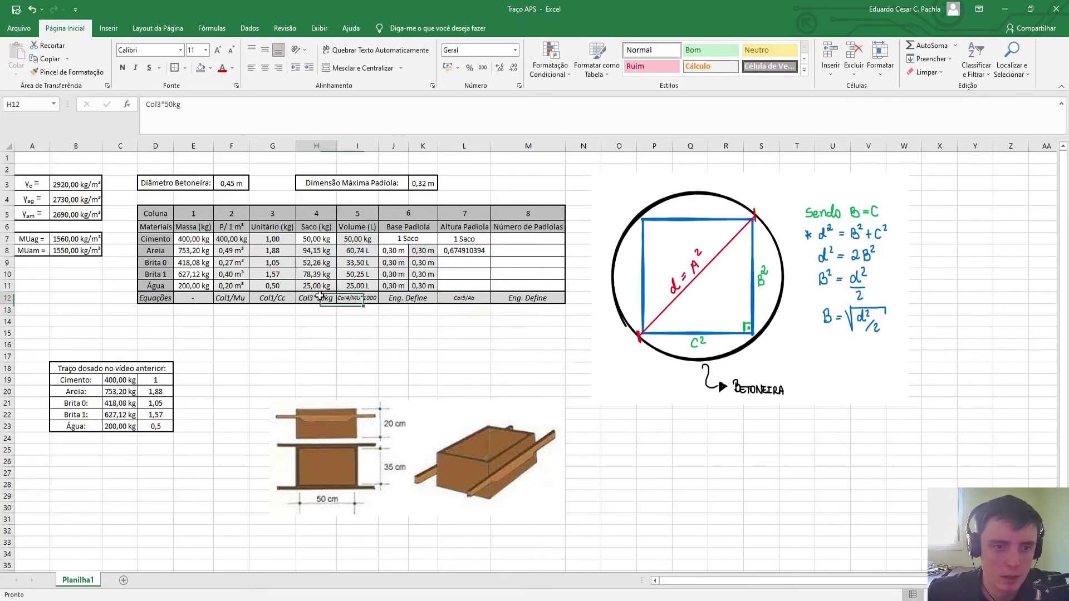
left_click(67, 72)
left_click(454, 296)
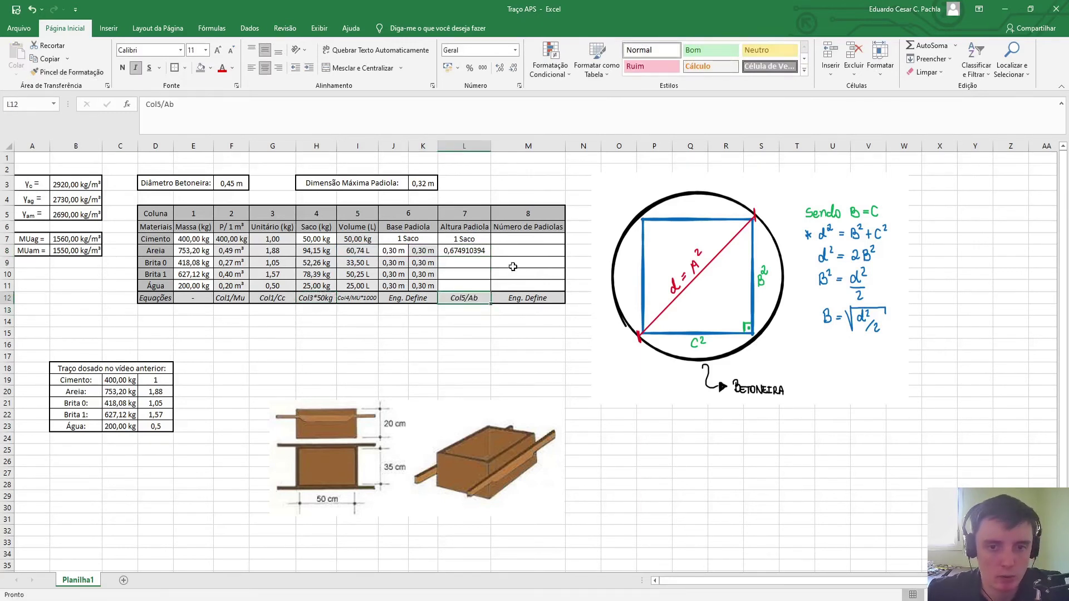
Copy the metre format of J8 onto the Areia height in L8 and fill its formula down to L11
left_click(471, 251)
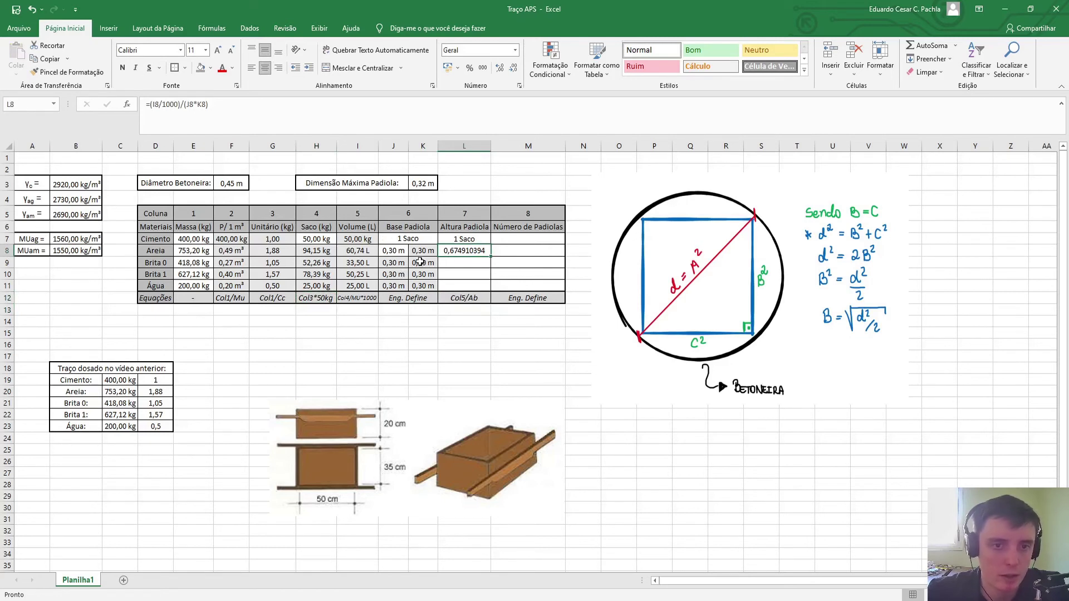
left_click(394, 252)
left_click(75, 75)
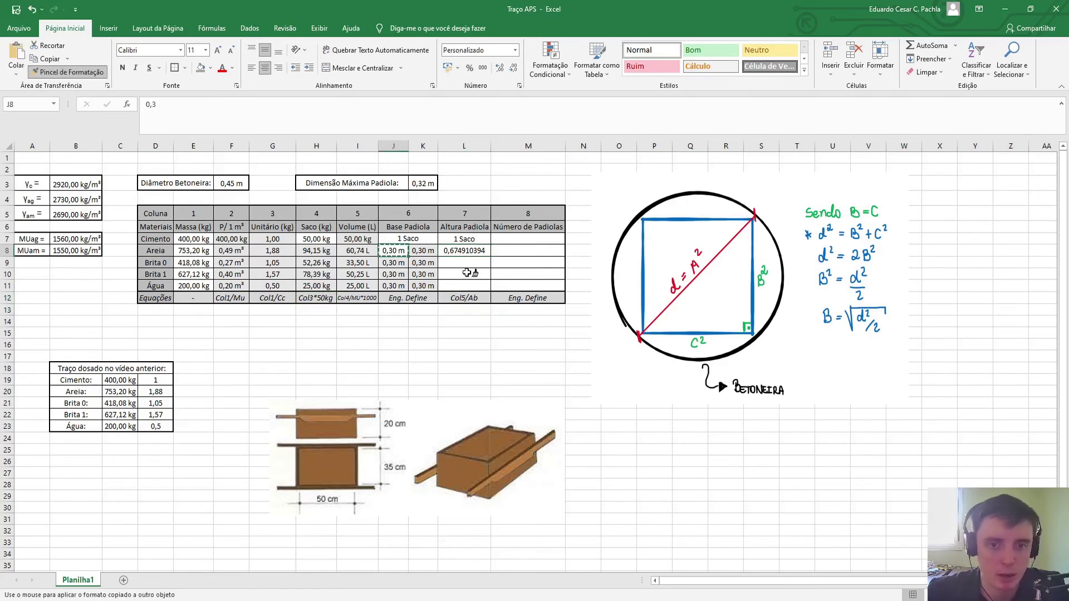
left_click(471, 253)
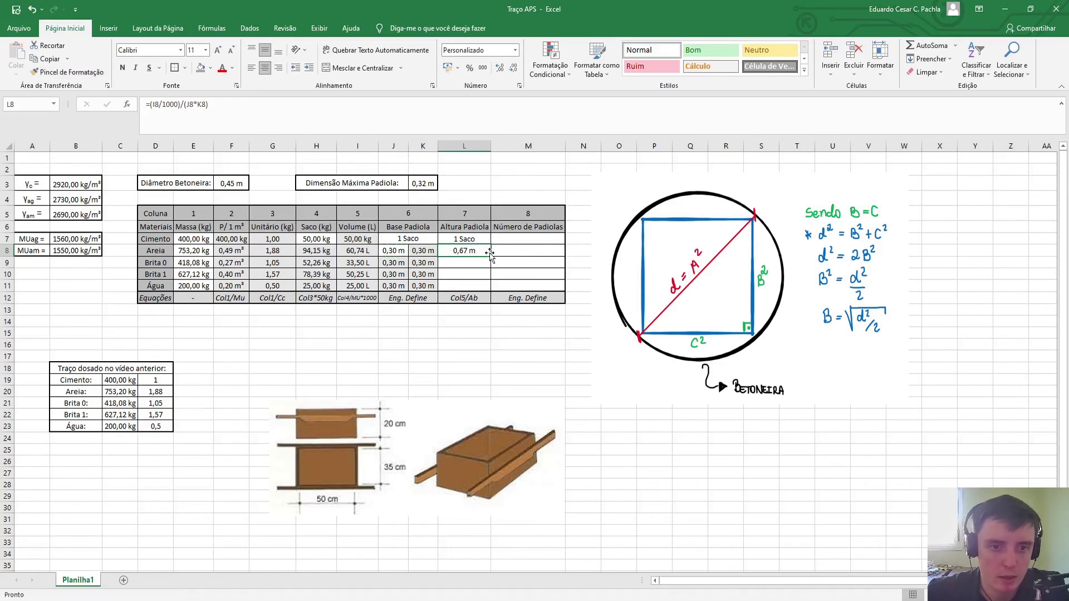
left_click_drag(492, 255, 490, 289)
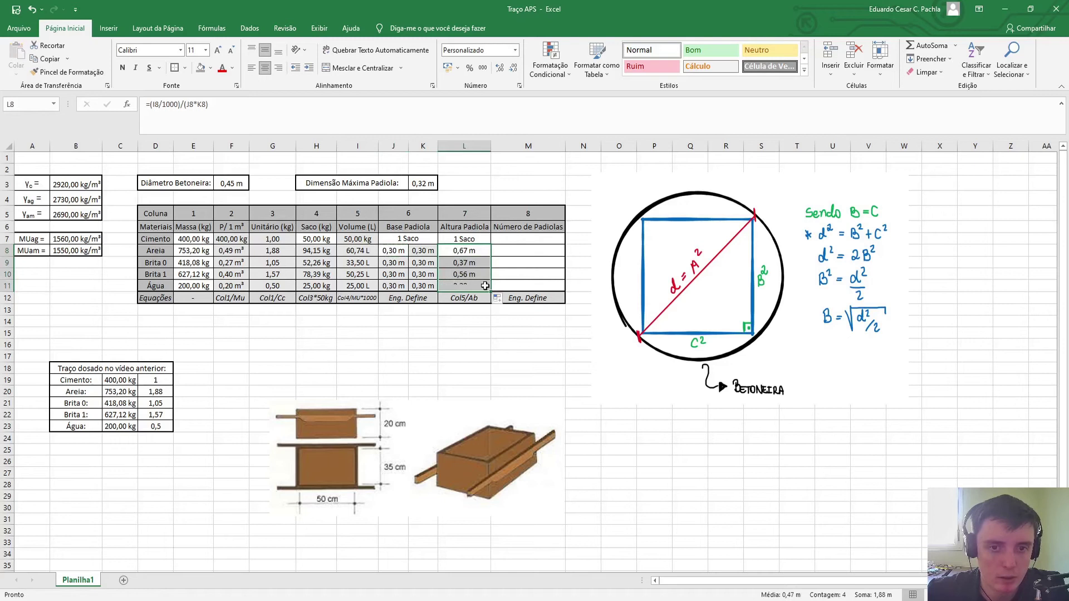
left_click(463, 277)
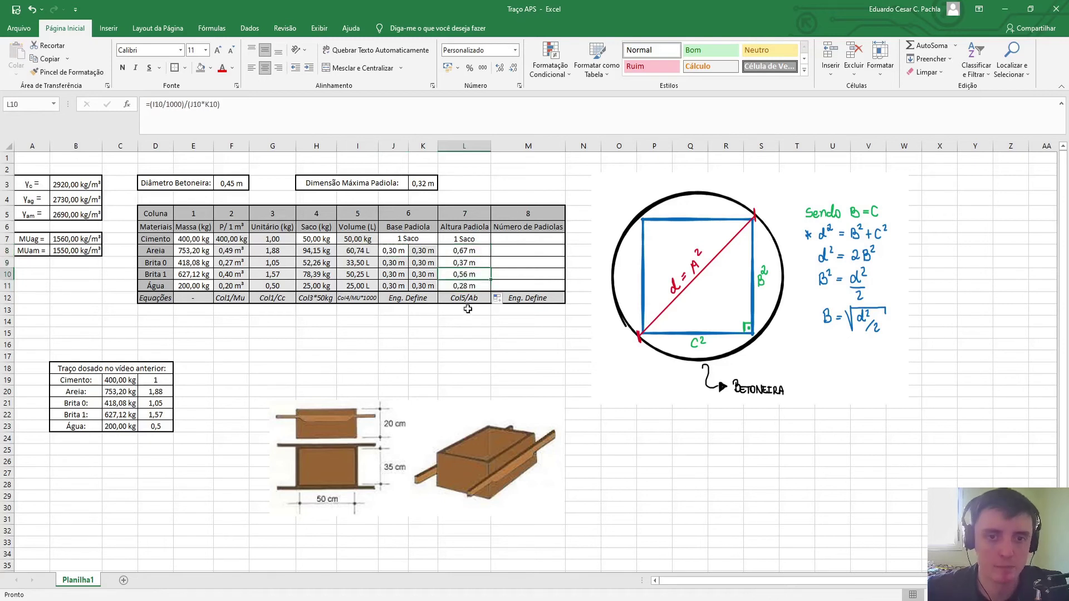
Change the fill of the Altura Padiola cells L7:L11 and copy the formatting of K9 onto L10
left_click(470, 252)
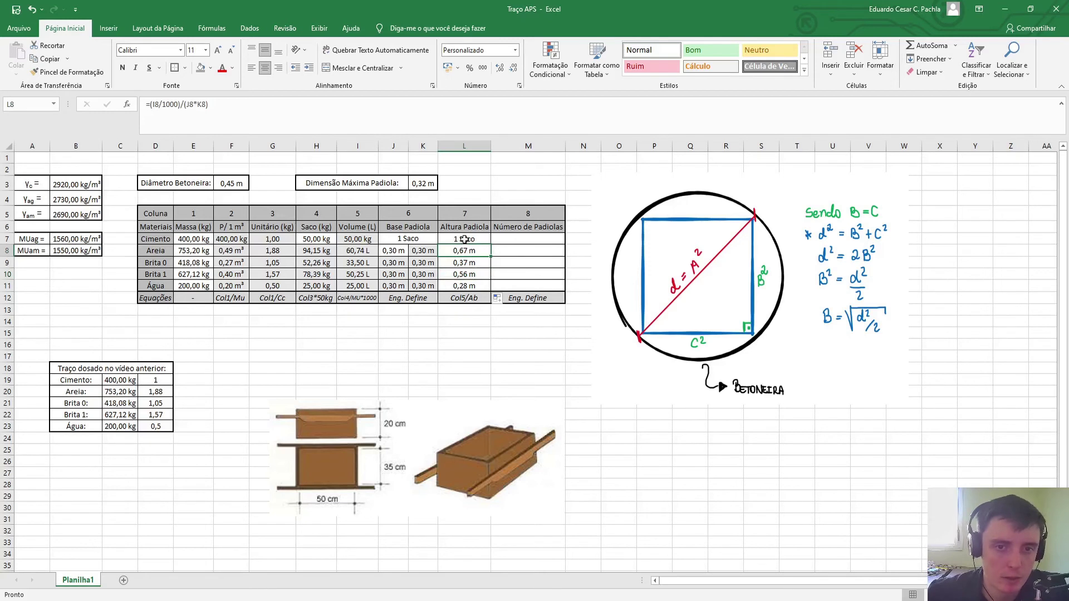
left_click_drag(464, 240, 464, 286)
left_click(211, 68)
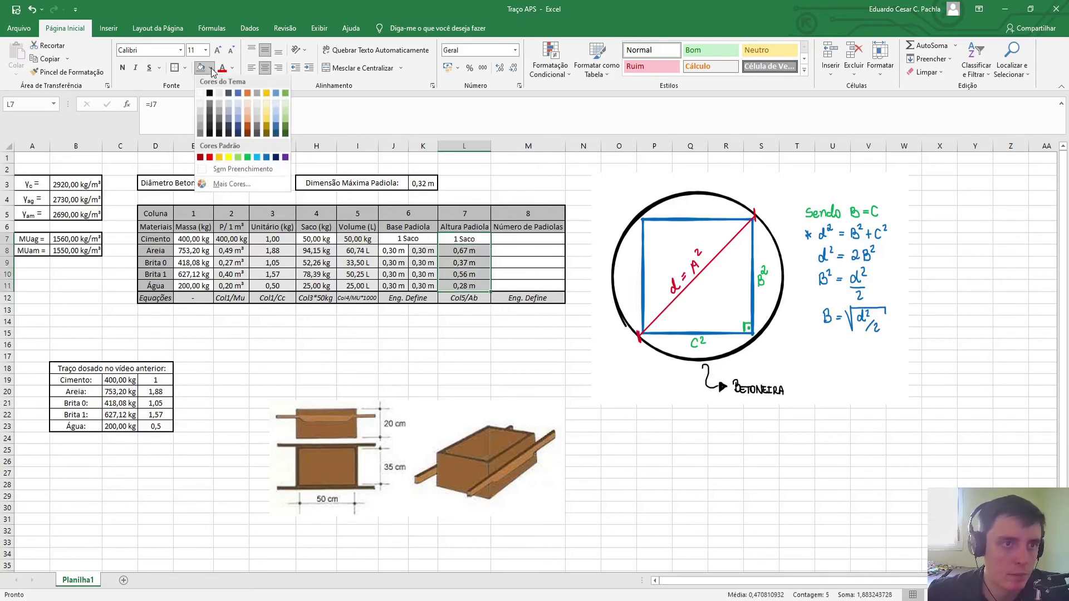
left_click(258, 167)
left_click(445, 252)
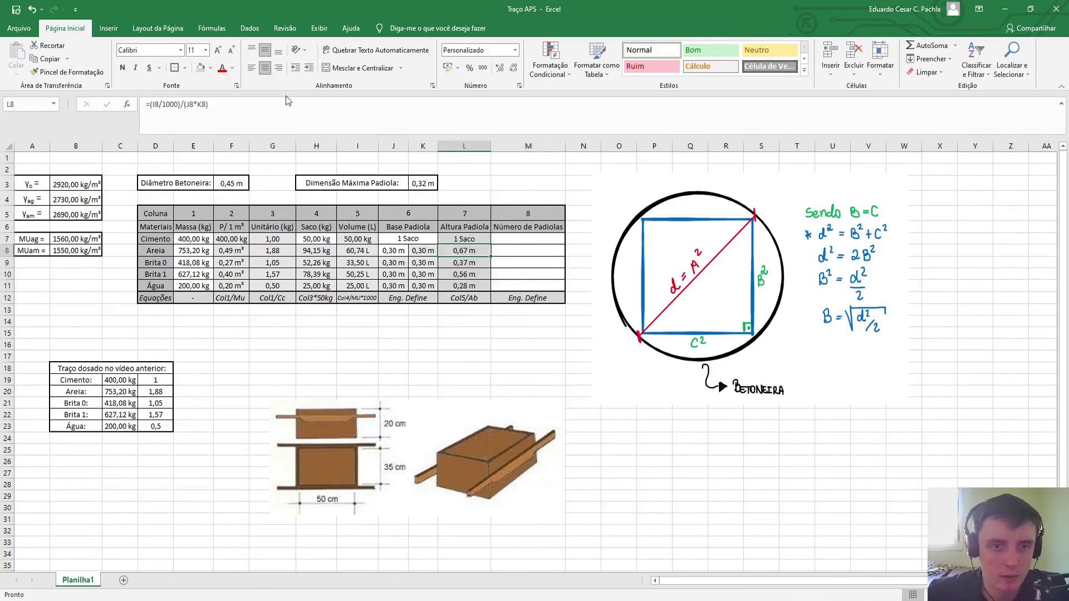
left_click(423, 251)
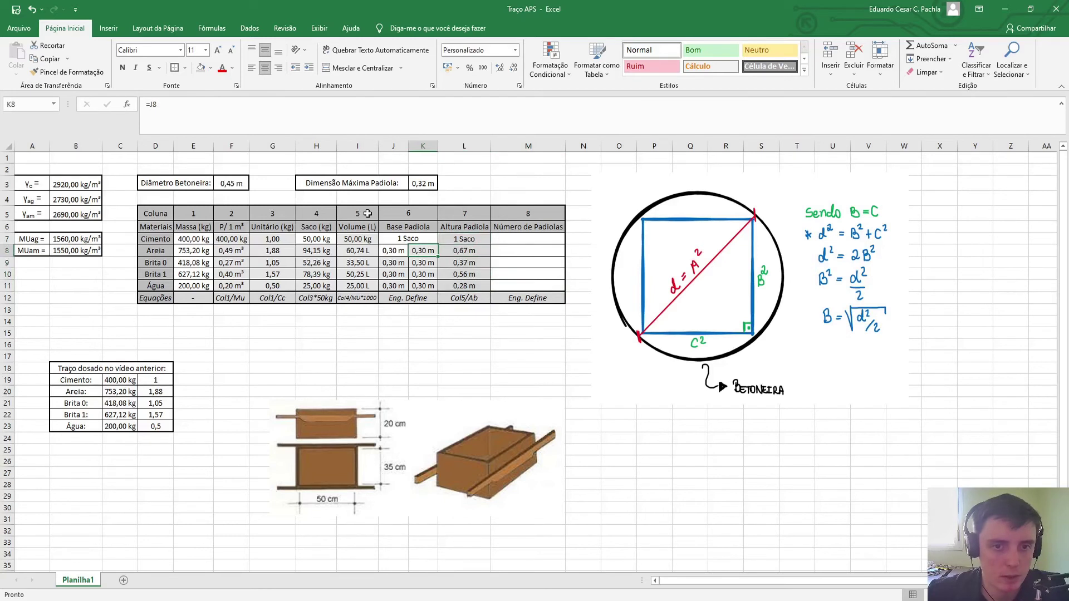
left_click(425, 267)
left_click(66, 72)
mouse_move(471, 273)
left_mouse_down()
mouse_move(476, 240)
mouse_move(489, 270)
left_mouse_up()
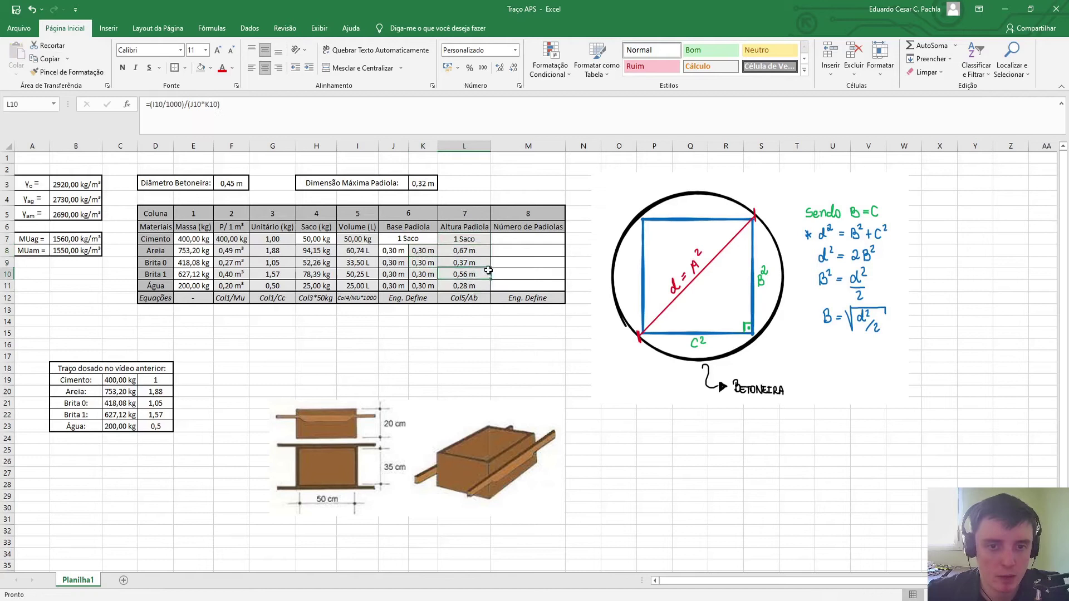
left_click(467, 252)
left_click(152, 104)
left_click_drag(186, 104, 209, 104)
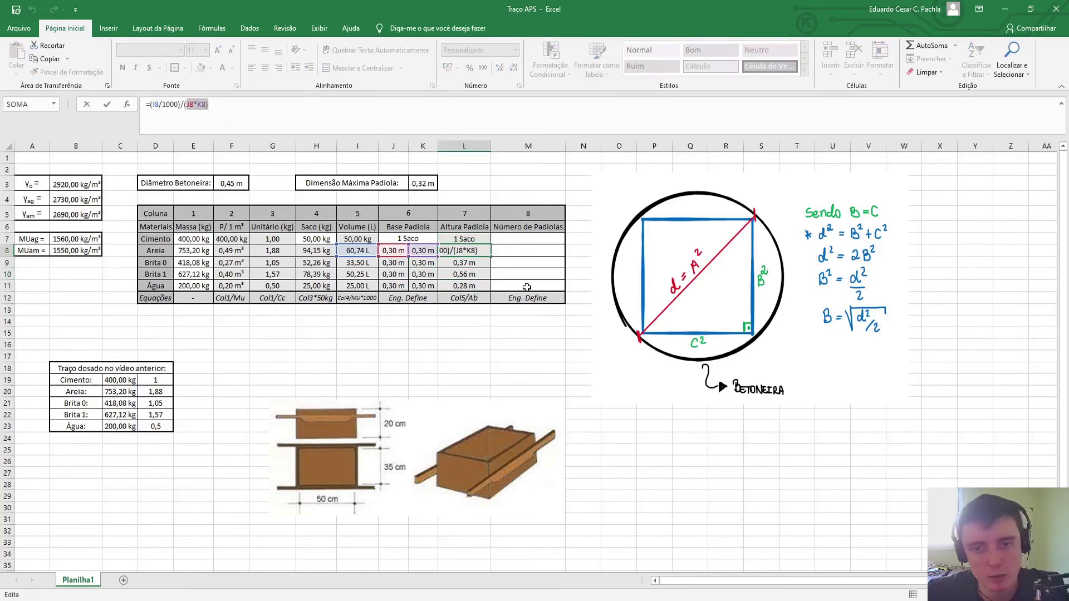
key("Escape")
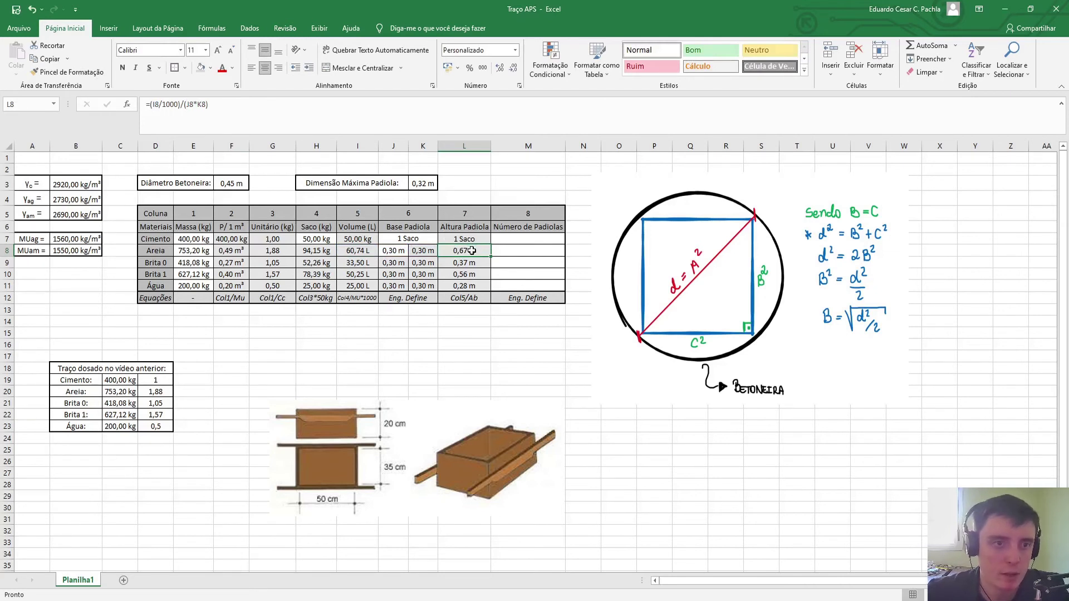
Multiply the Areia height formula in L8 by 100 and fill it down through L11
left_click(224, 108)
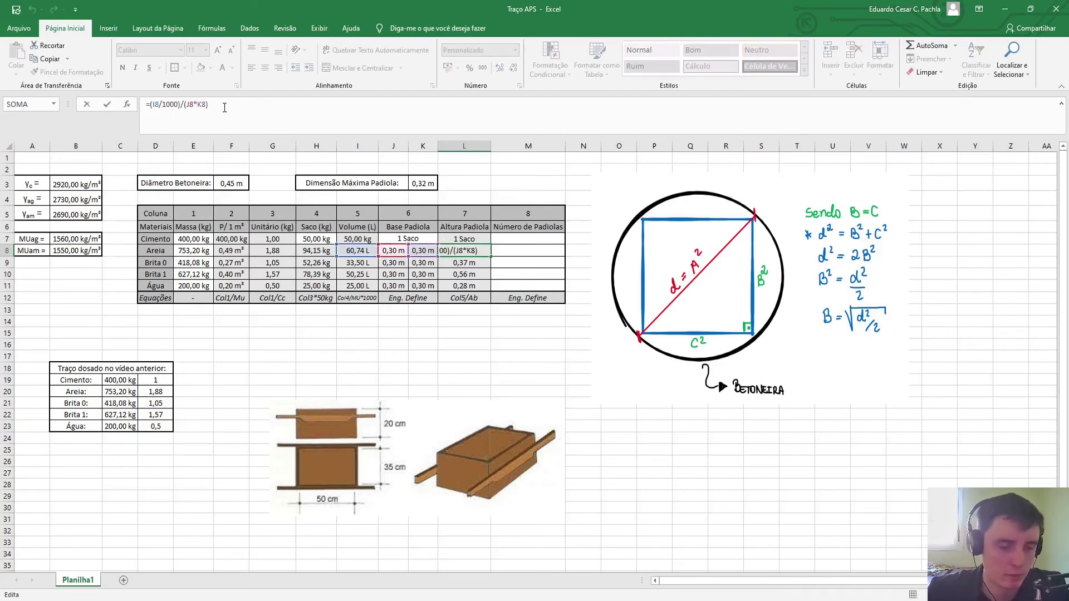
type("*100")
key("Return")
left_click(476, 250)
left_click_drag(491, 257, 485, 288)
Apply the custom number format 0,00 "cm" to the Altura Padiola values in L8:L11
right_click(473, 281)
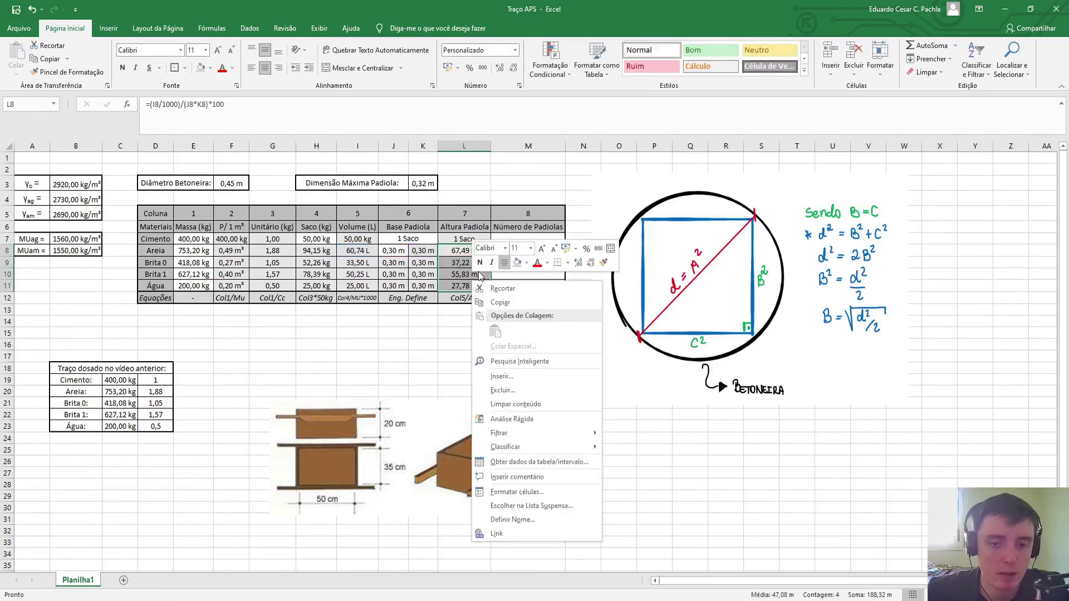
left_click(518, 492)
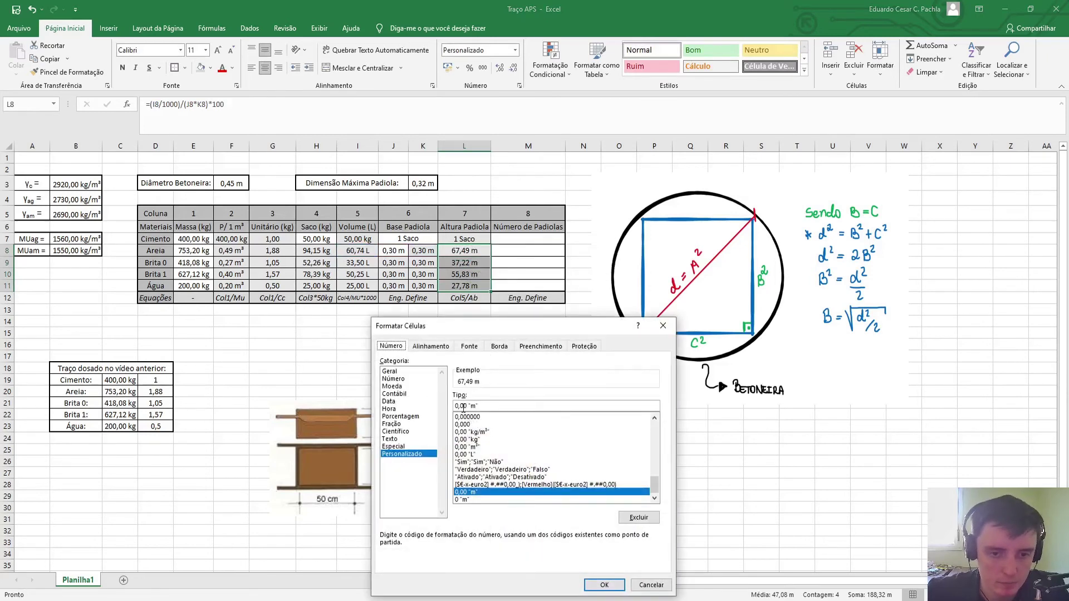
scroll(484, 440, "up", 10)
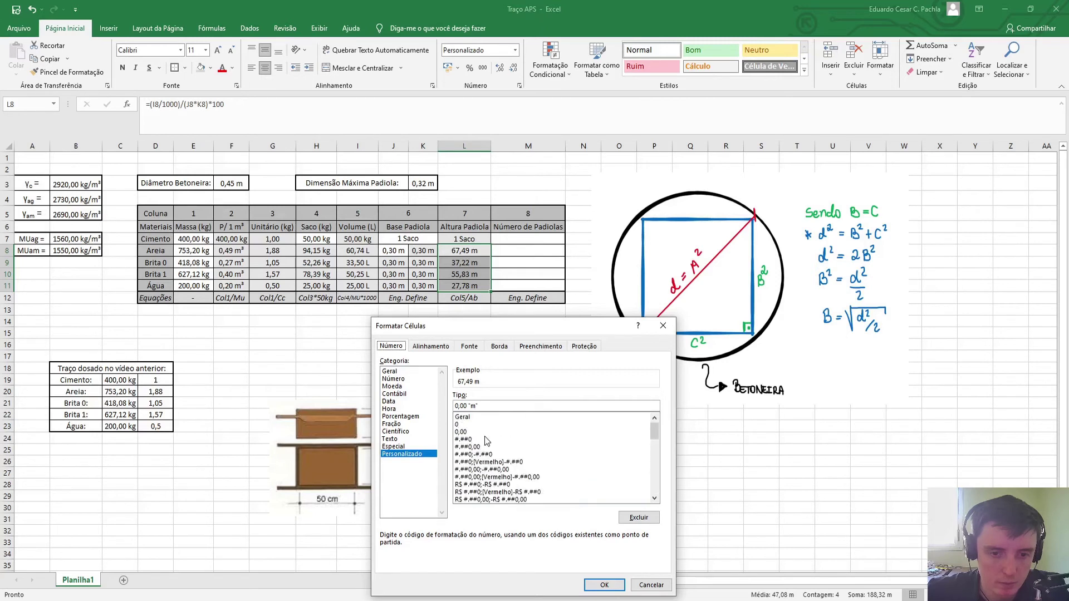
left_click(469, 432)
left_click(478, 405)
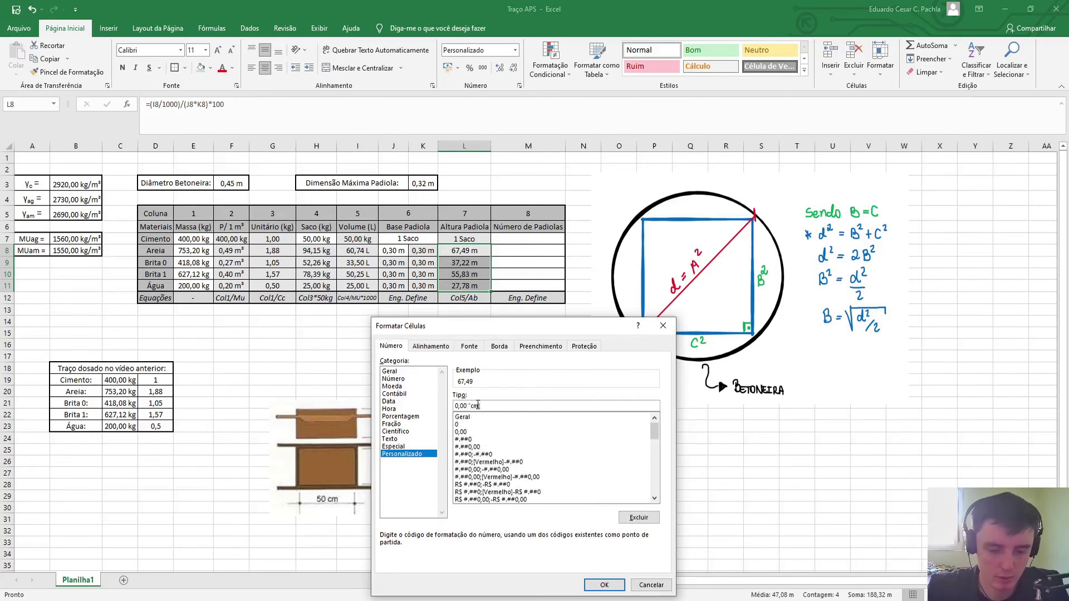
type("\"")
left_click(604, 584)
left_click(521, 365)
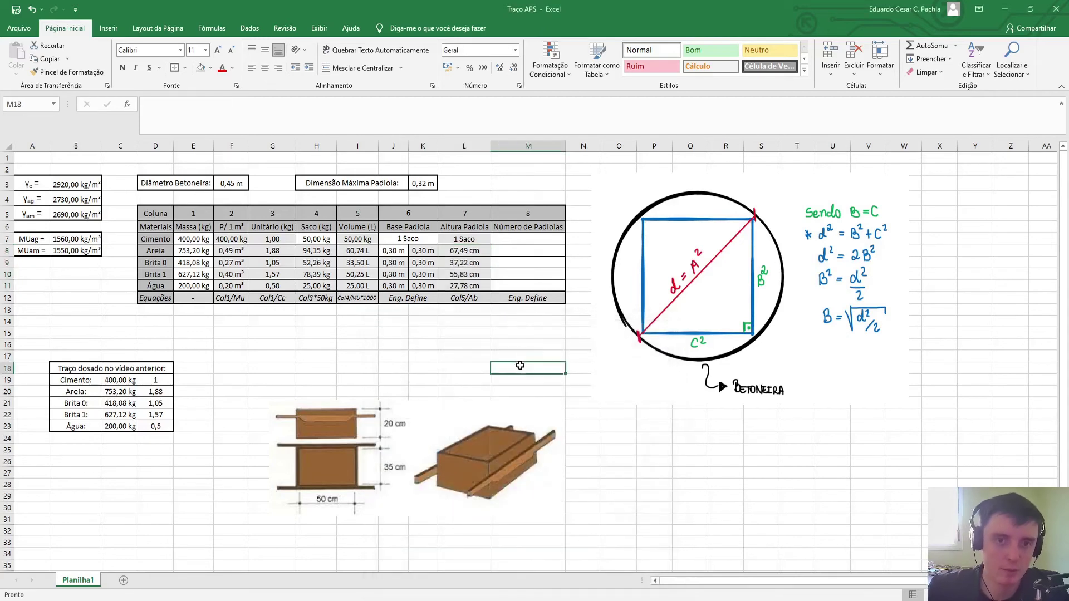
left_click_drag(467, 251, 454, 281)
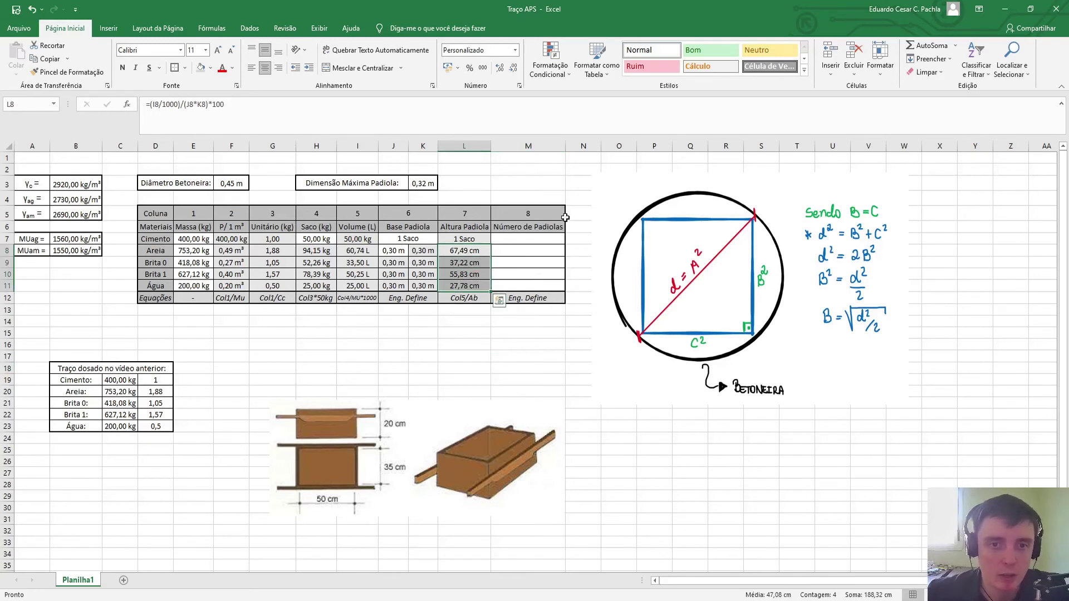
Enter 1 Saco as the Cimento entry in M7 and copy the formatting of L7 onto it
left_click(523, 254)
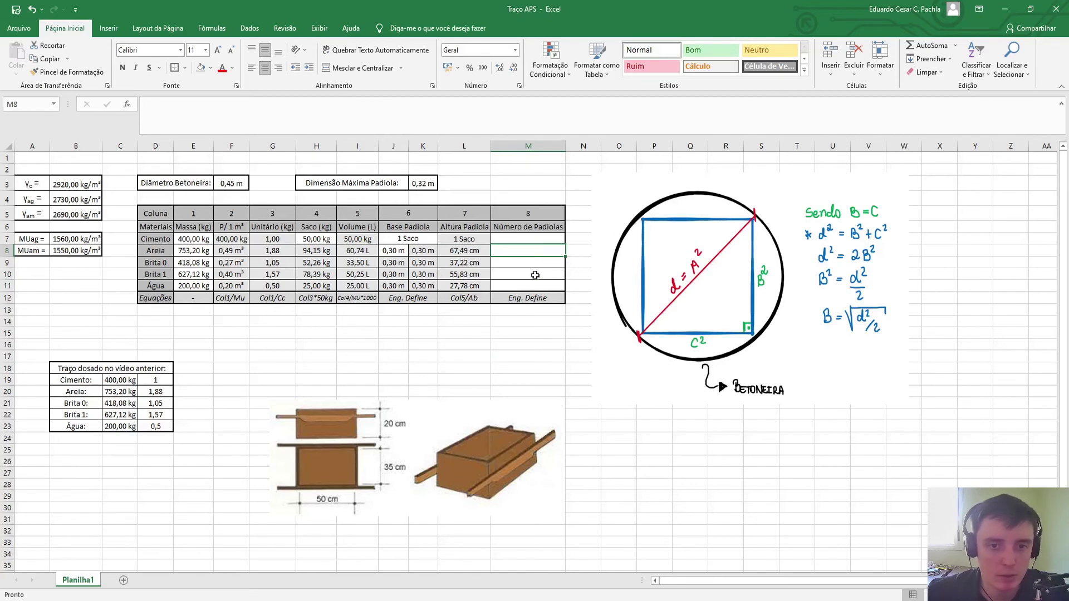
left_click(528, 240)
type("1 saco")
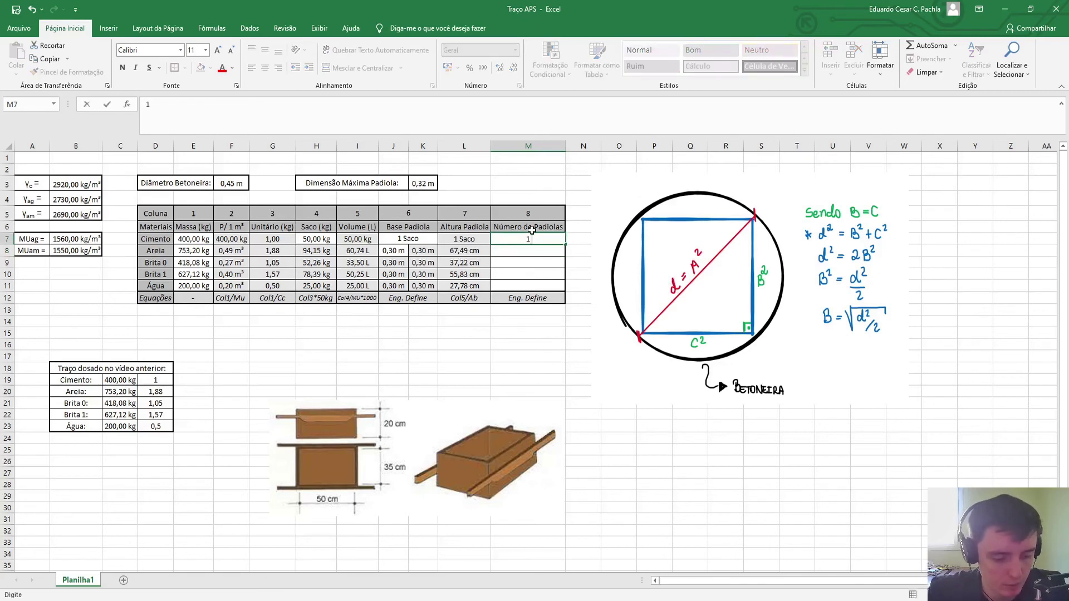
key("BackSpace")
key("BackSpace")
key("BackSpace")
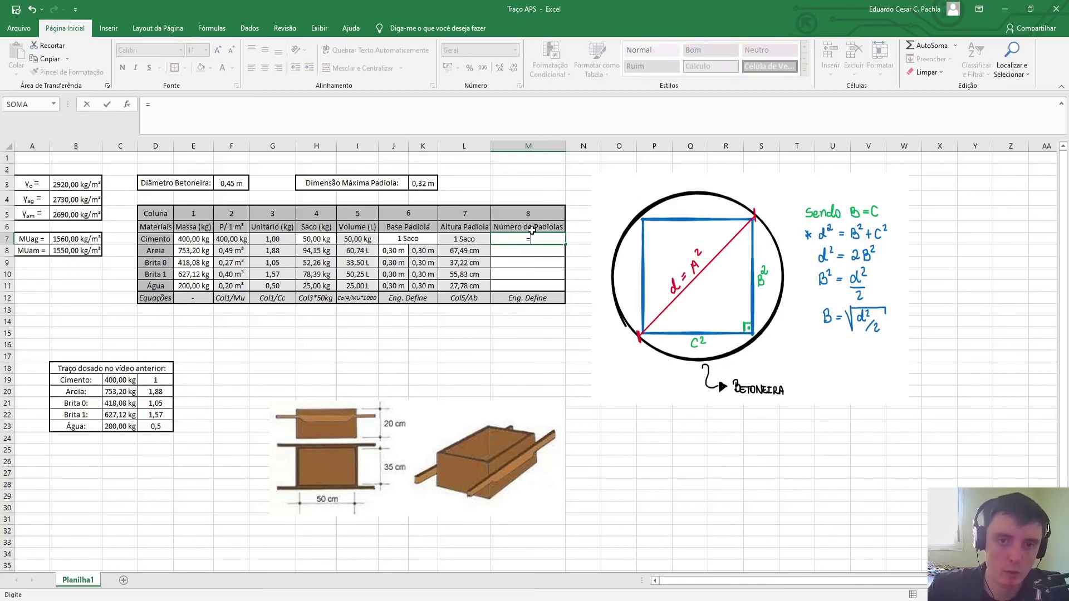
type("1 Saco")
key("Return")
left_click(464, 239)
left_click(78, 72)
left_click(541, 242)
Enter the formula =L8/2 in M8 for the Areia row of Número de Padiolas
left_click(533, 250)
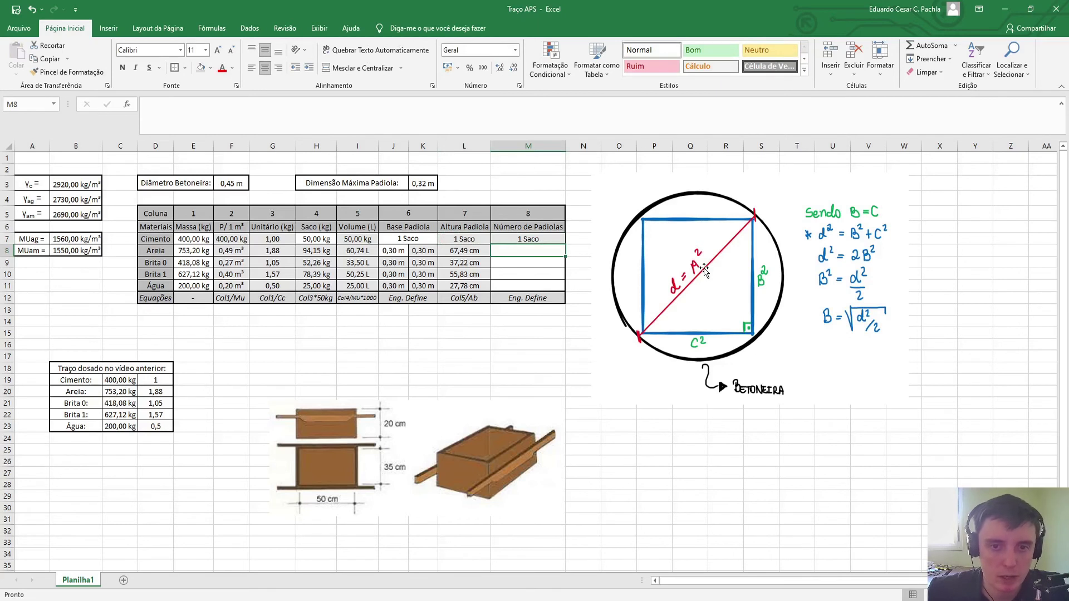
type("=")
key("Left")
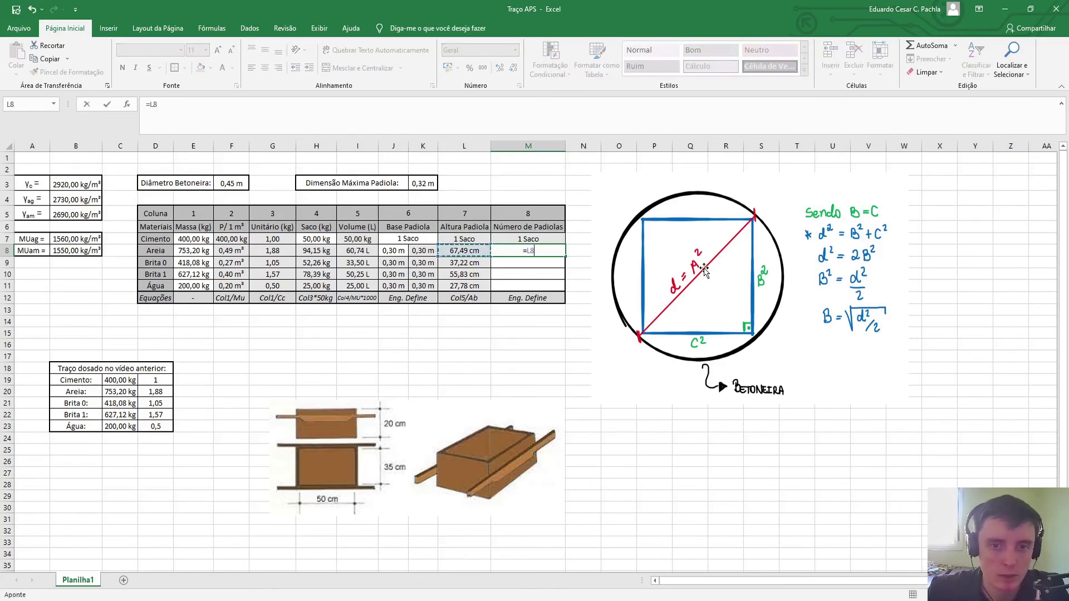
type("/2")
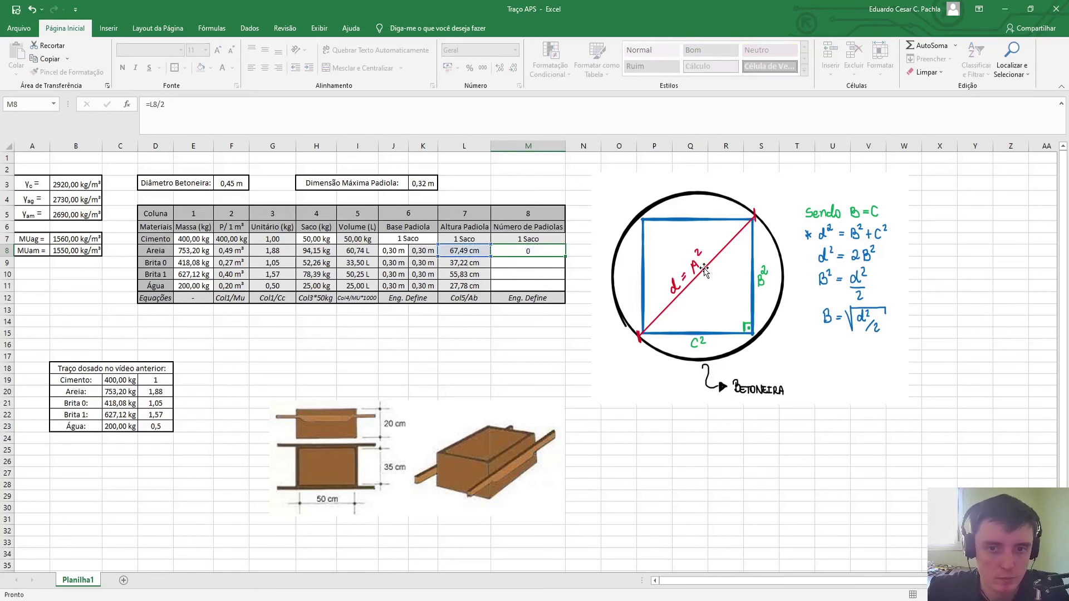
key("Return")
key("Up")
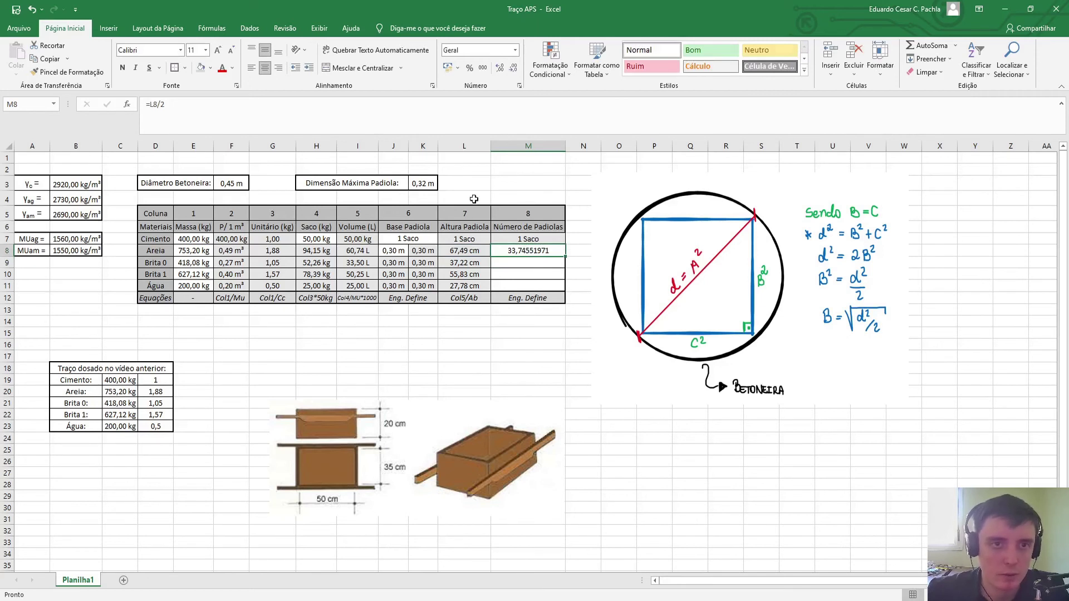
Give M8 a custom number format that puts the text "2 padiolas de 30 cm x 30 cm x" before the 0,00 value
right_click(506, 251)
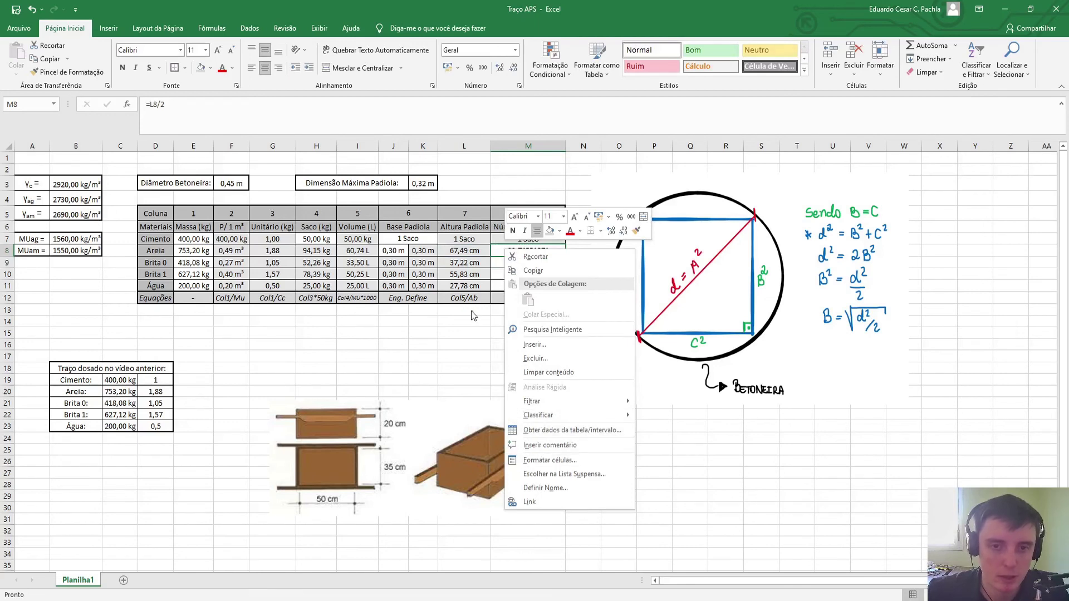
left_click(559, 460)
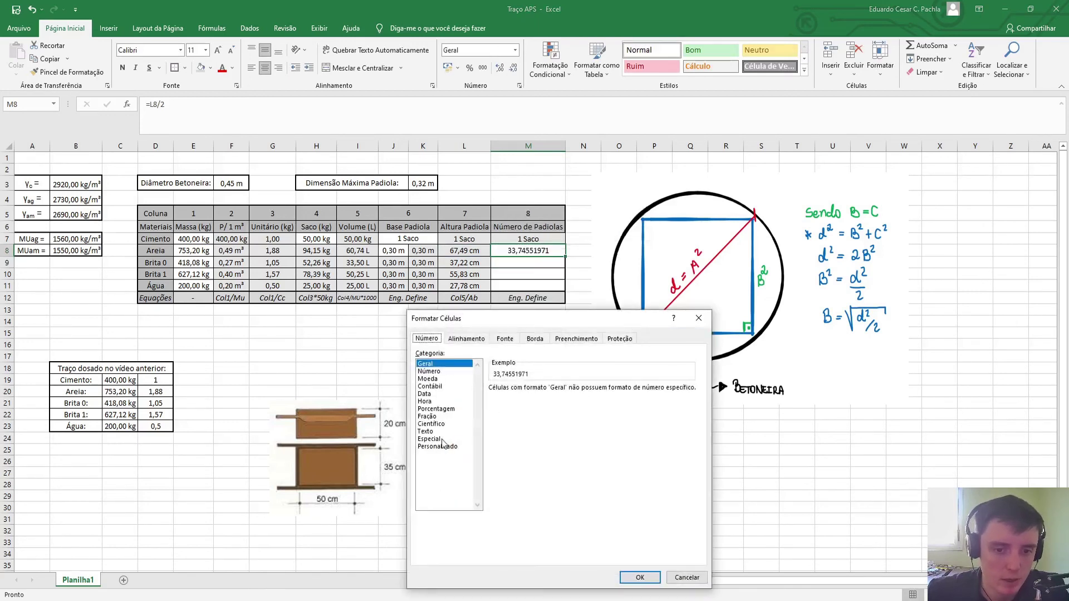
left_click(443, 447)
left_click(499, 425)
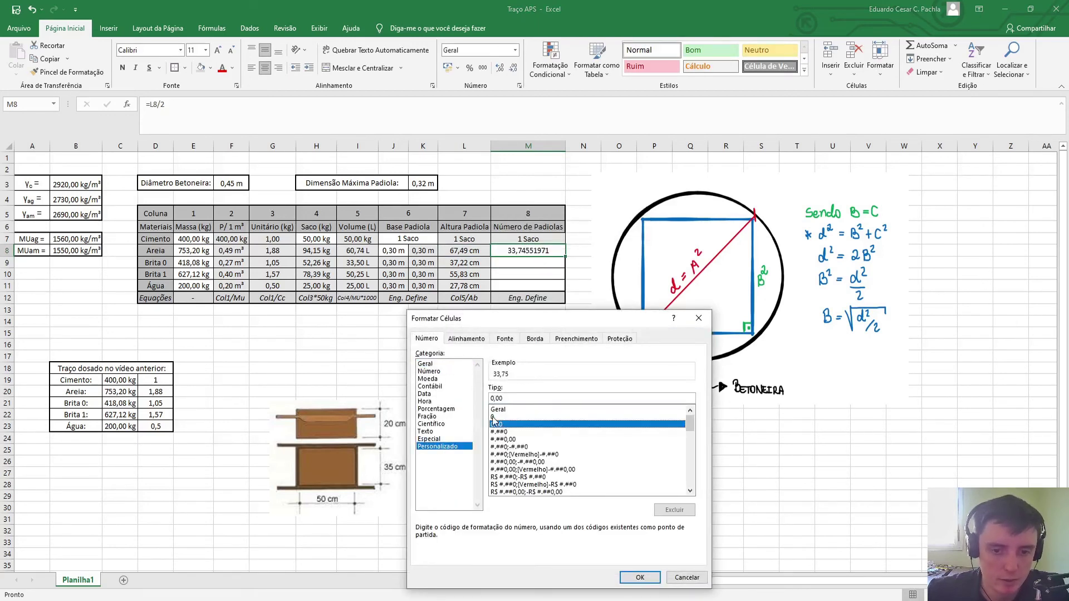
left_click(492, 397)
type("\"2 padiolas")
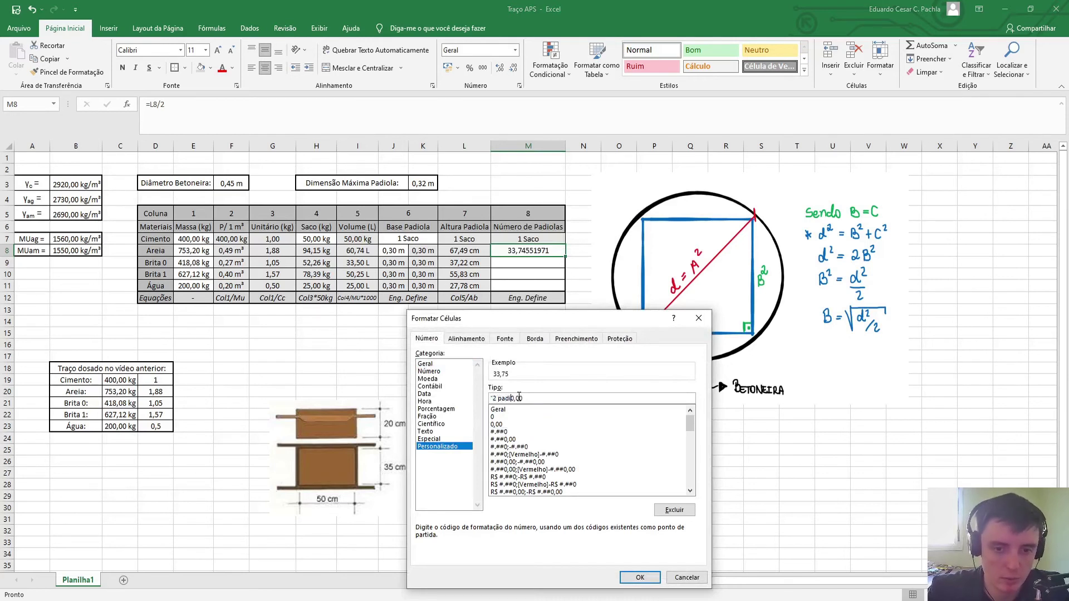
type("\"")
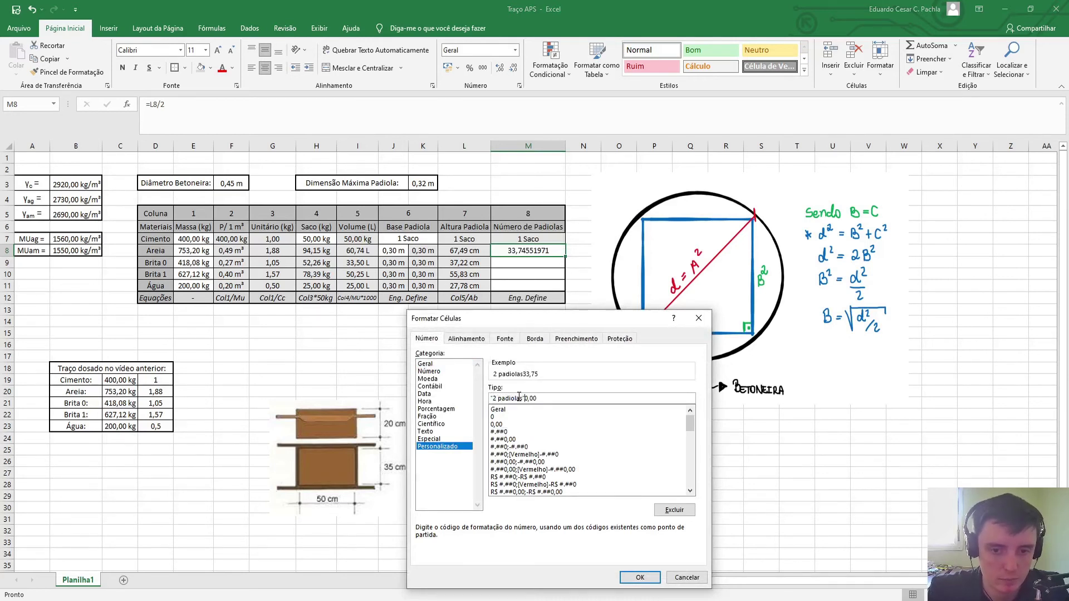
key("BackSpace")
key("BackSpace")
type("de \"")
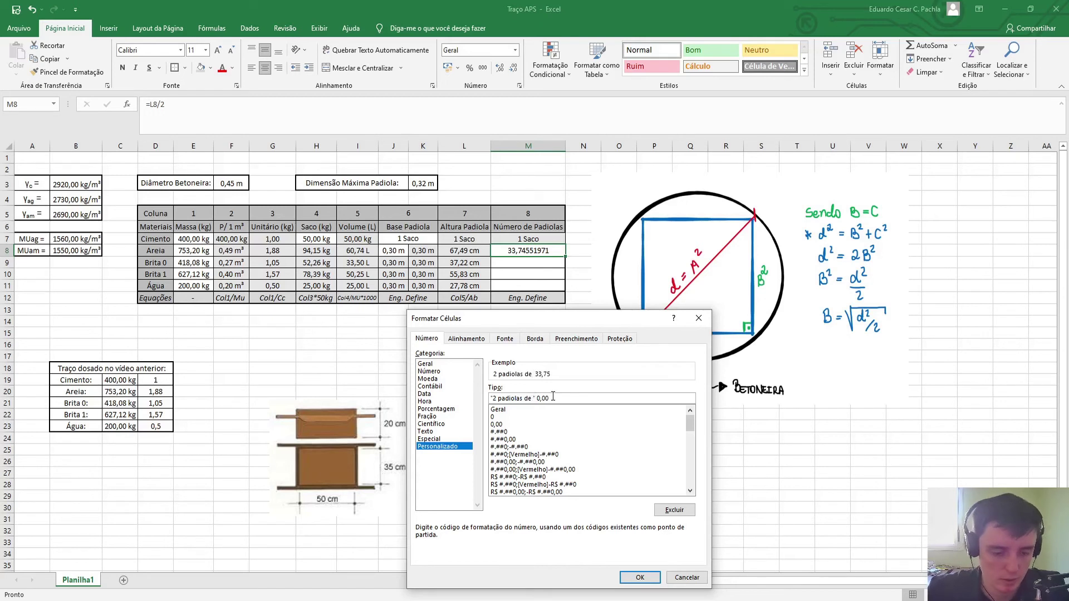
type(" 30")
type(" cm x")
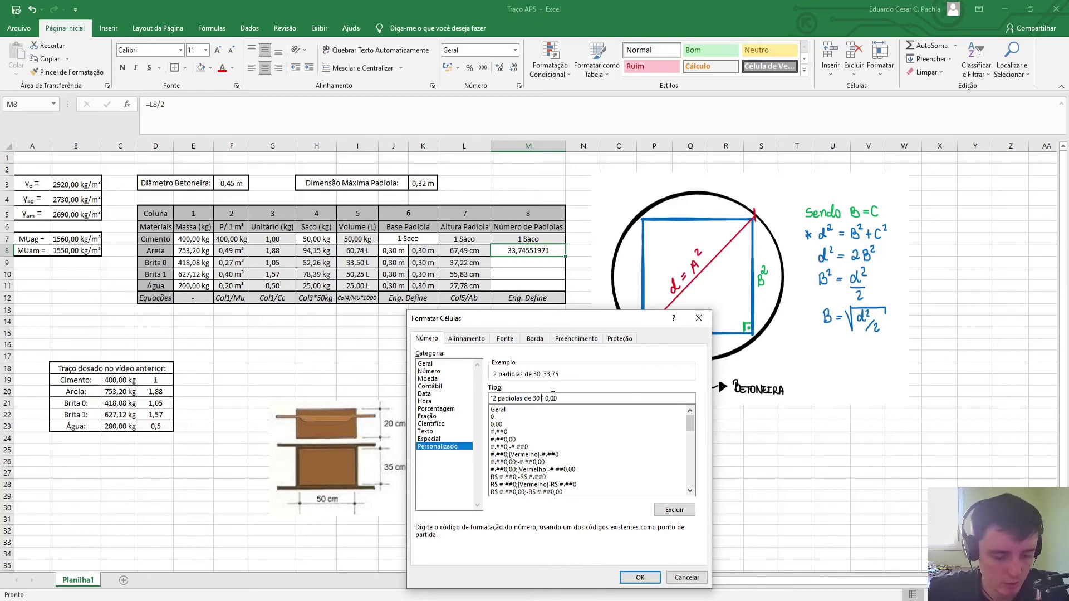
type(" 30 cm x 30")
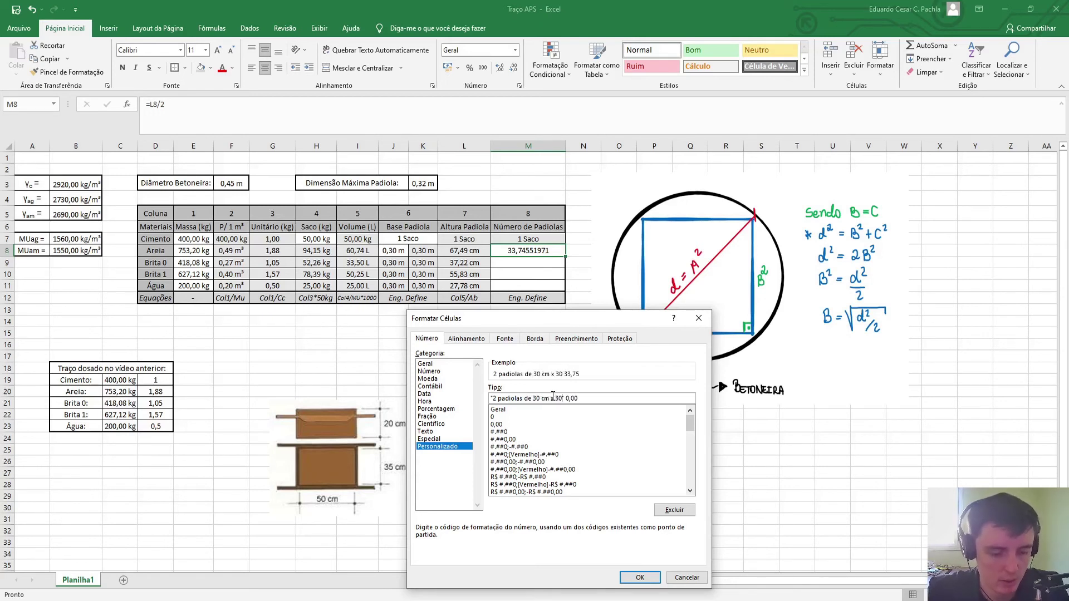
type(" x")
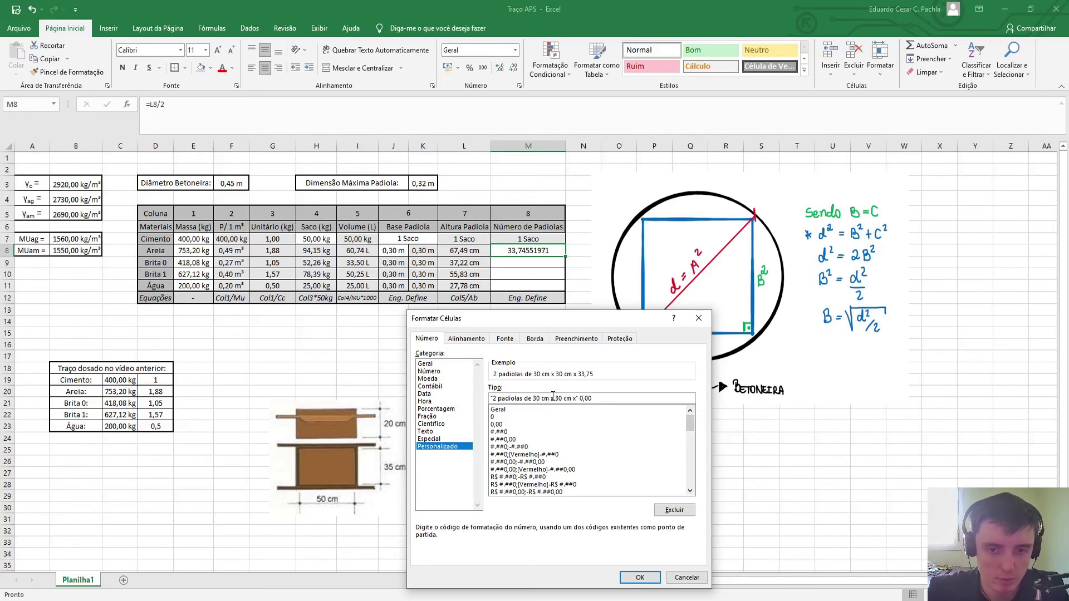
left_click(640, 578)
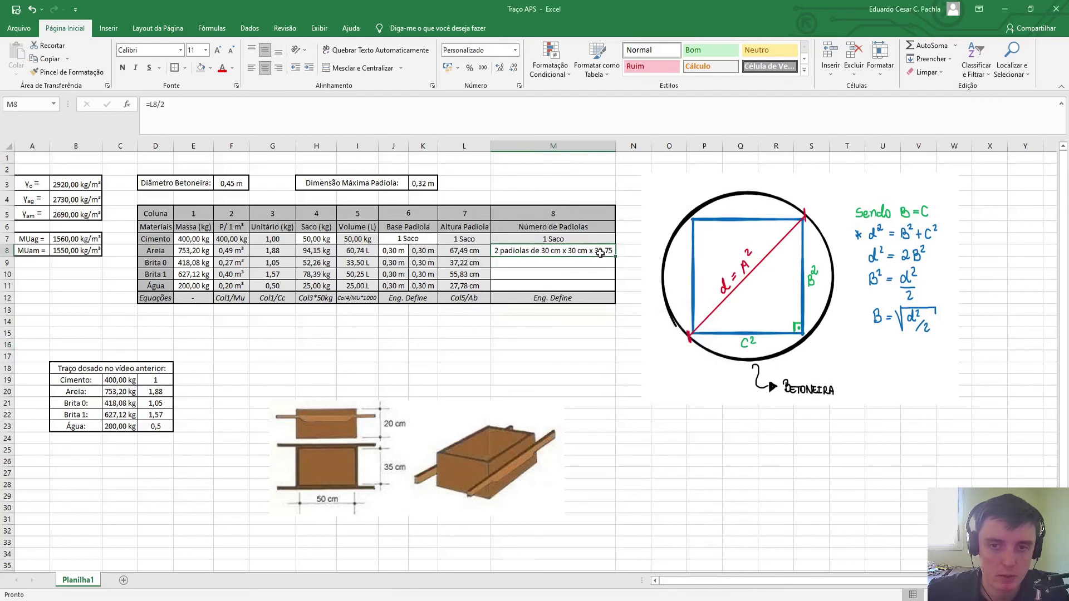
Append the unit "cm" after the value in M8's custom number format and widen column M to fit the text
double_click(615, 147)
right_click(562, 250)
left_click(623, 461)
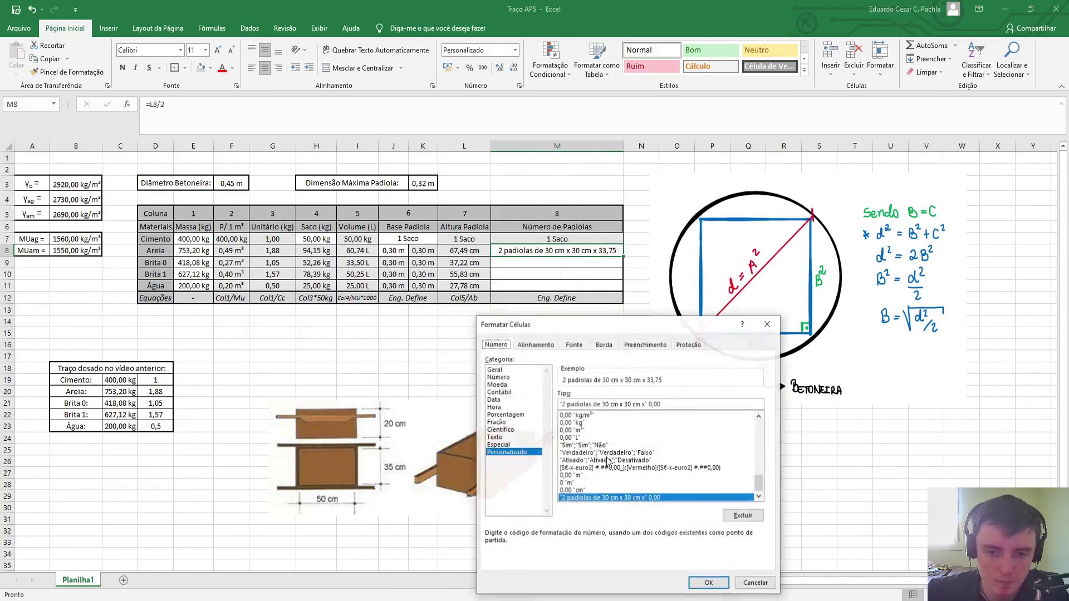
left_click(670, 402)
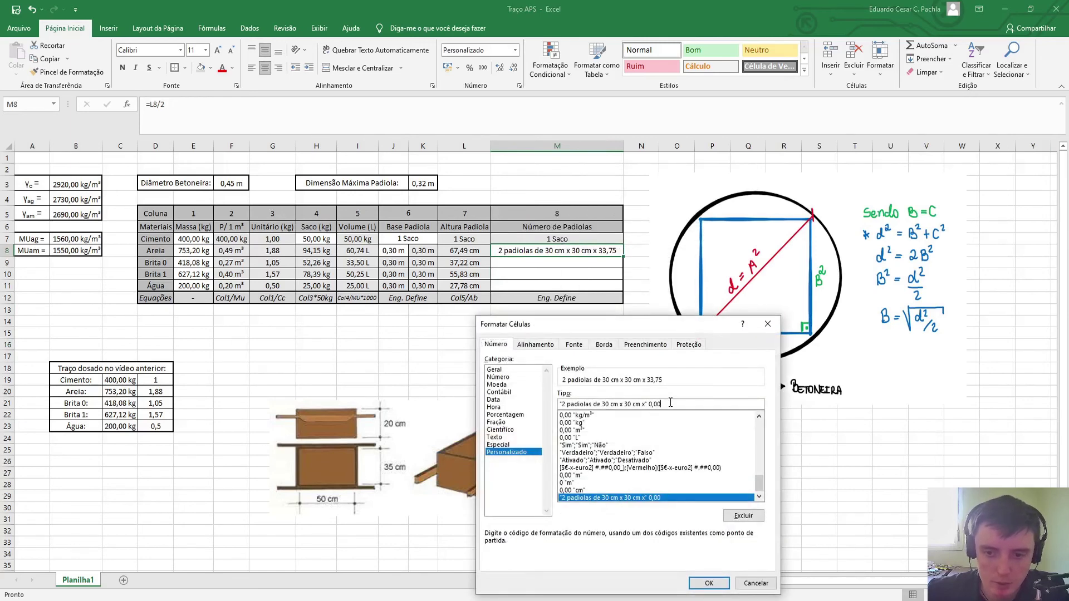
type("\"cm\"")
left_click(709, 583)
left_click(618, 332)
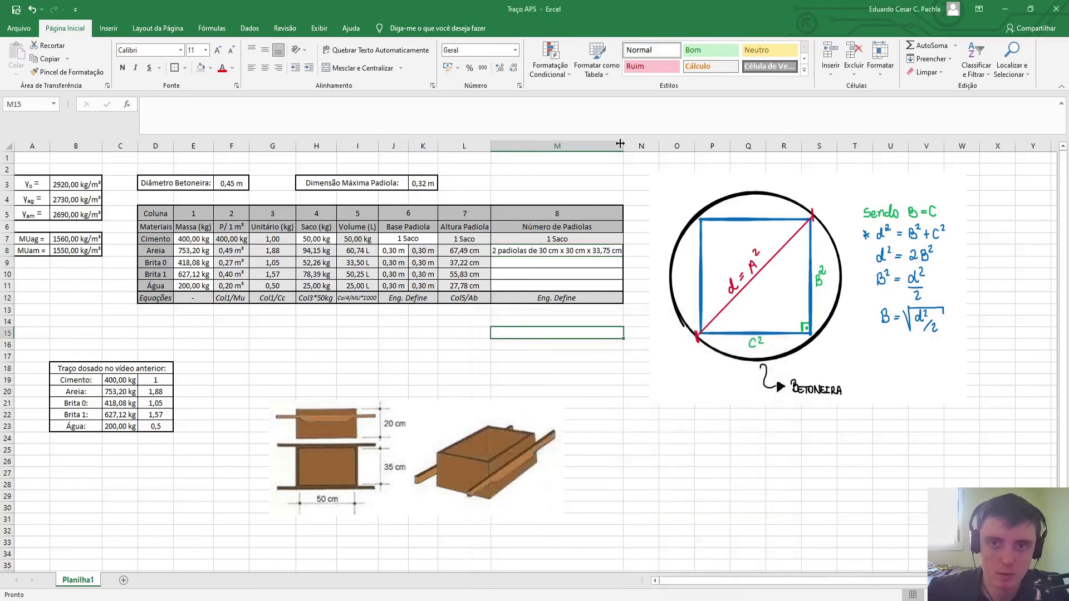
left_click_drag(620, 144, 624, 144)
Fill the Areia formula in M8 down through the Brita 1 row and check the formula in M10
left_click(559, 298)
left_click(559, 251)
left_click(250, 115)
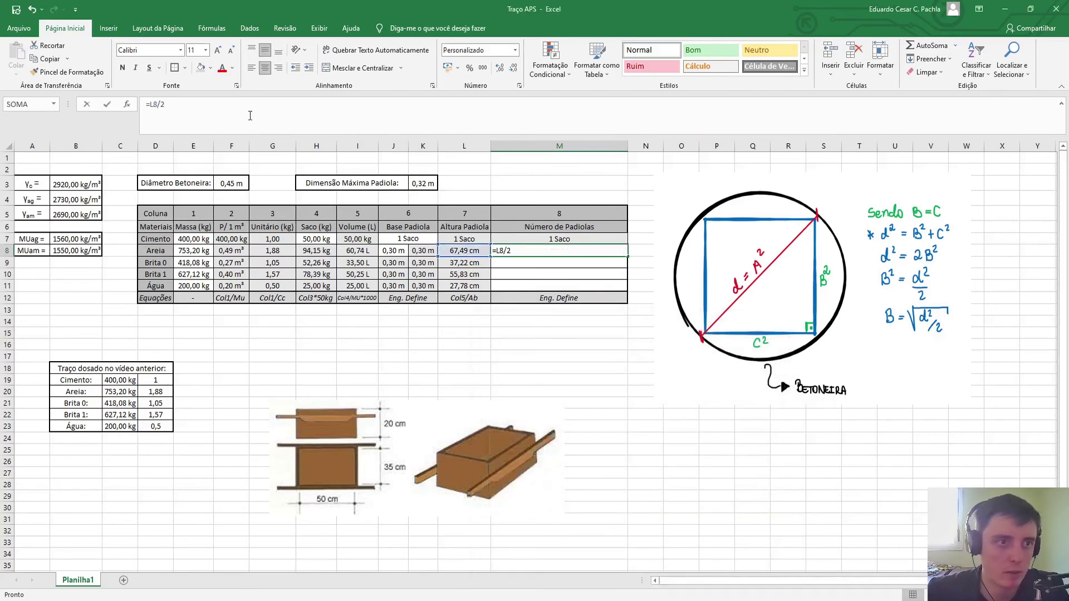
key("Escape")
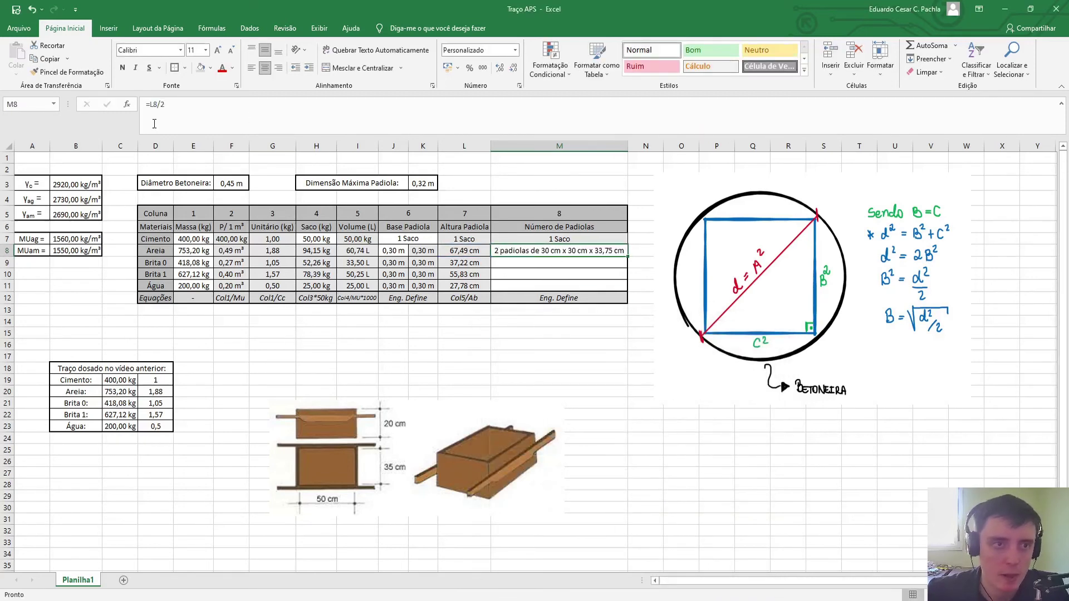
left_click(184, 112)
key("Escape")
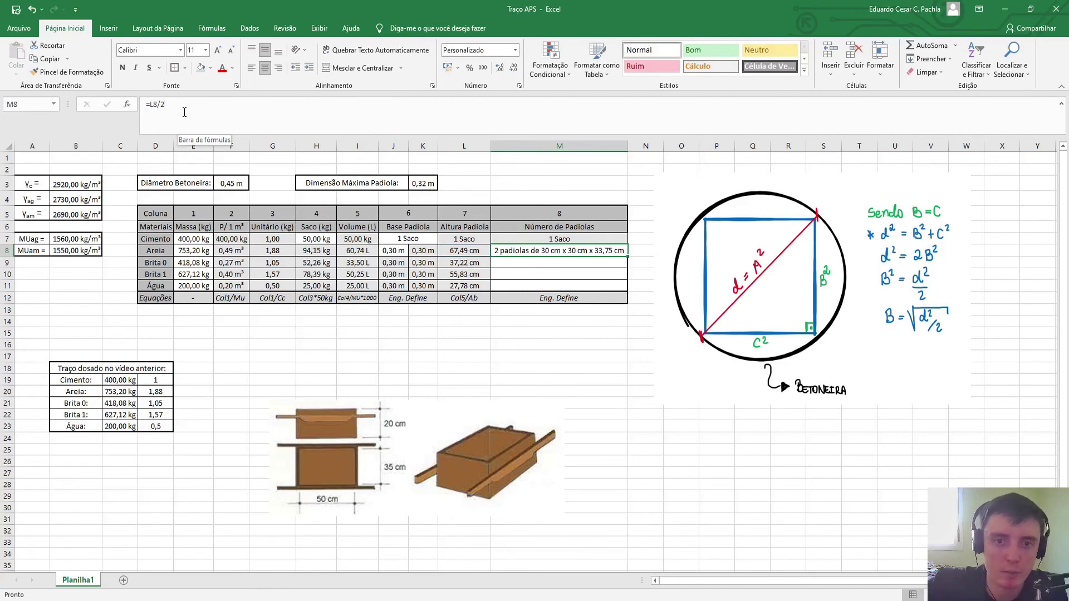
left_click_drag(628, 257, 628, 283)
left_click(562, 367)
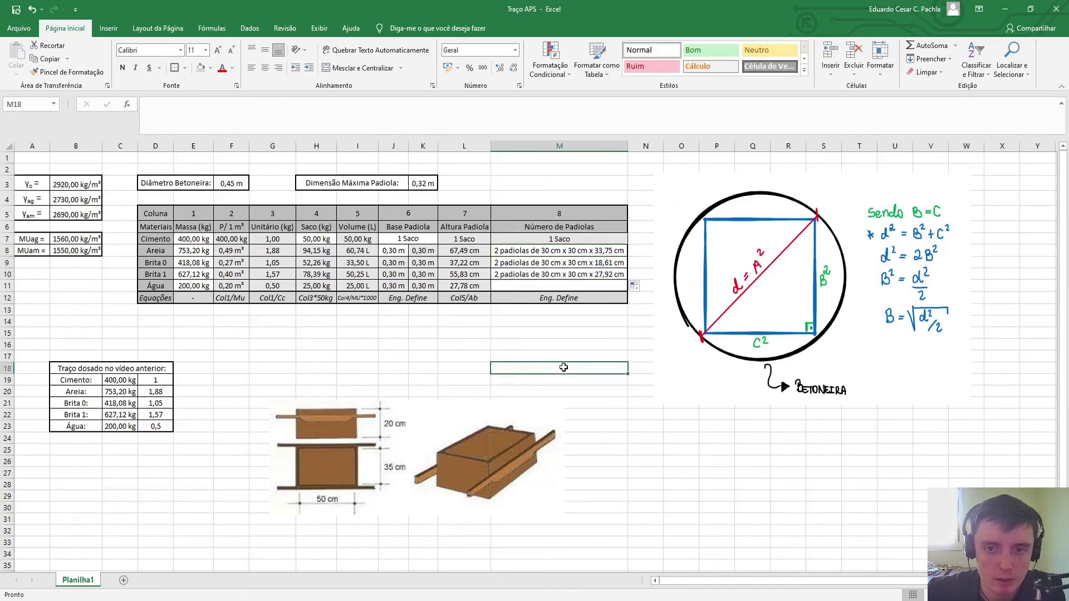
left_click(608, 266)
key("Down")
type("=L10/2")
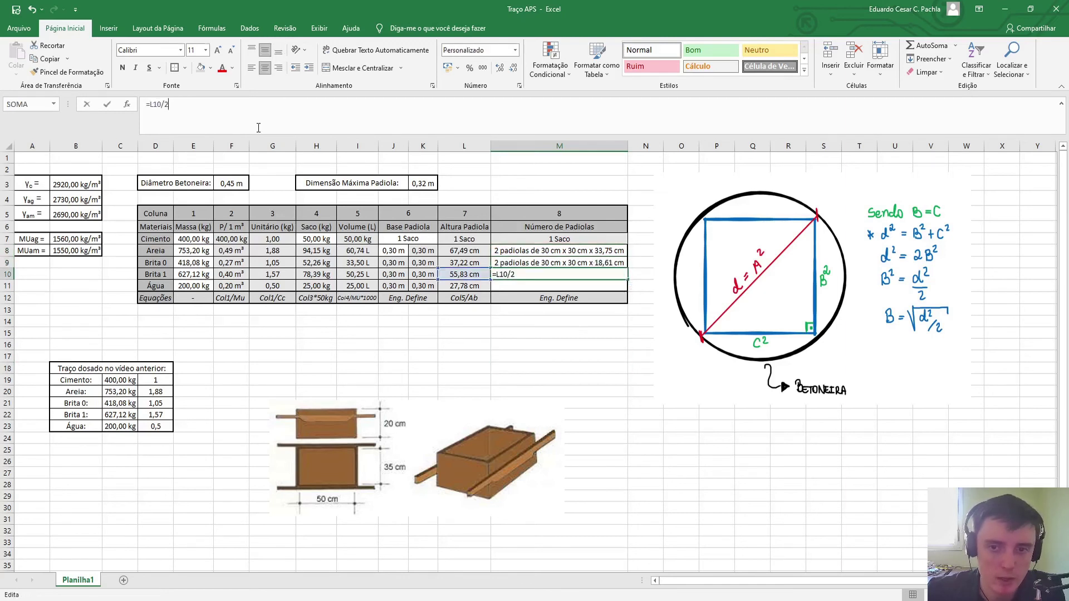
key("Return")
Change the divisor in the Areia formula in M8 to 3
left_click(532, 251)
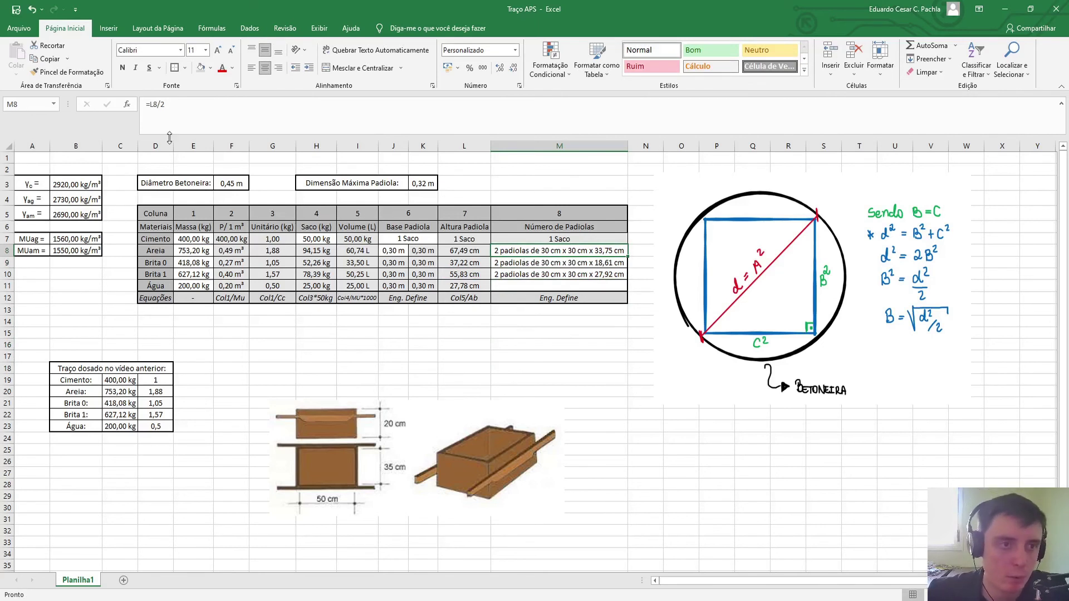
left_click(174, 110)
key("BackSpace")
type("3")
key("Return")
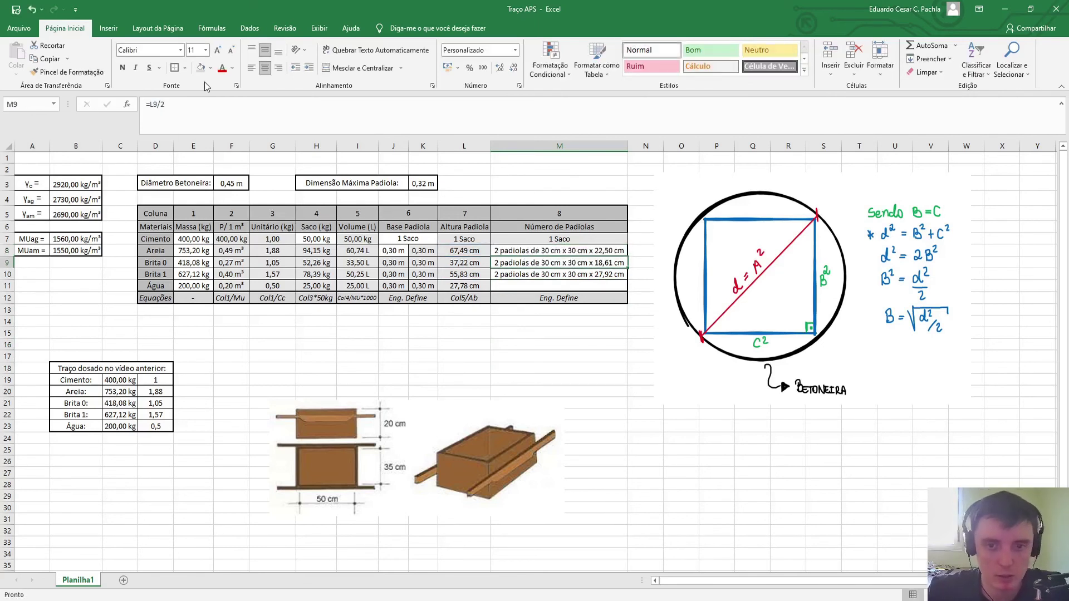
Change the custom number format of the Areia cell M8 so its text starts with "3 padiolas"
left_click(613, 249)
right_click(613, 249)
key("Escape")
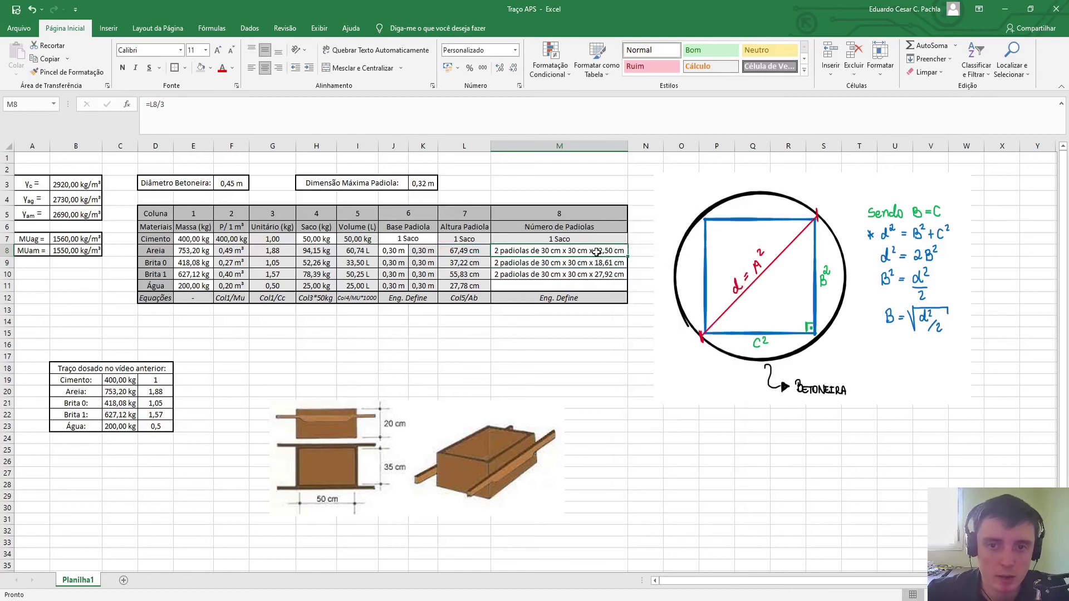
right_click(597, 252)
left_click(646, 464)
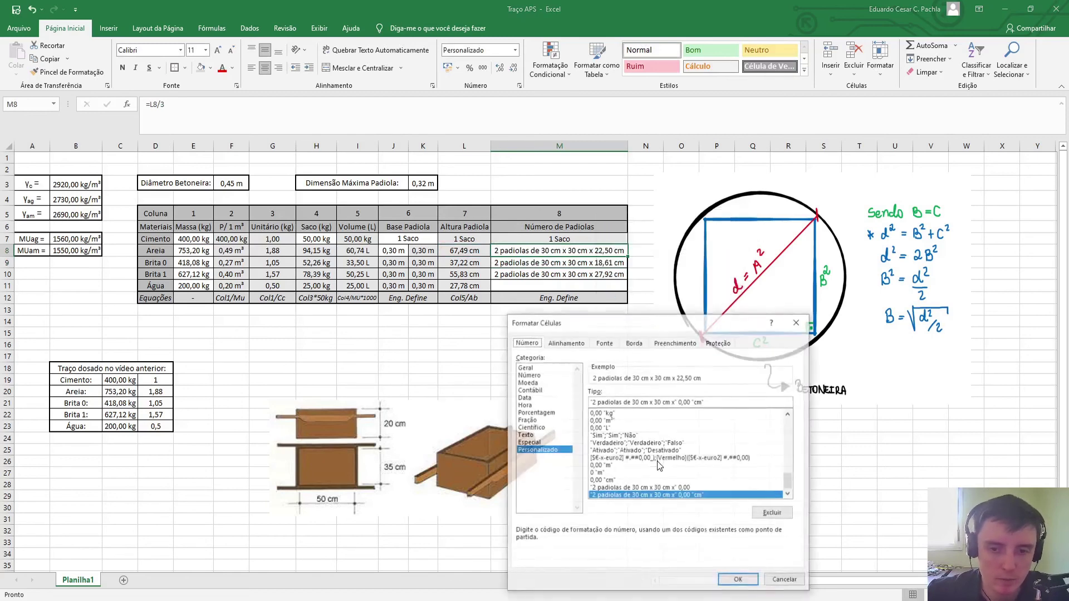
left_click(595, 402)
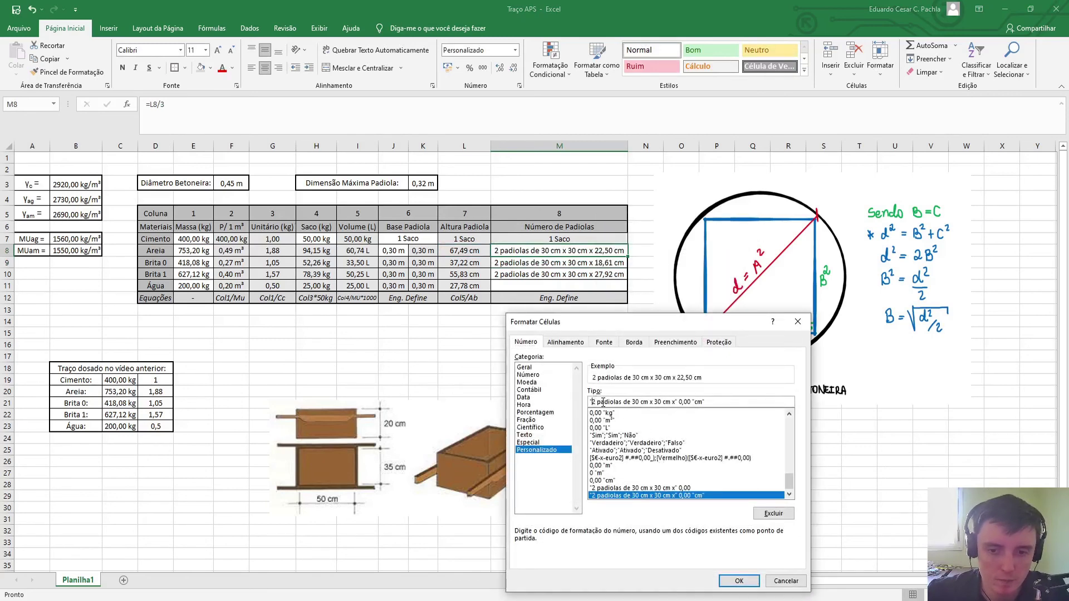
key("BackSpace")
type("3")
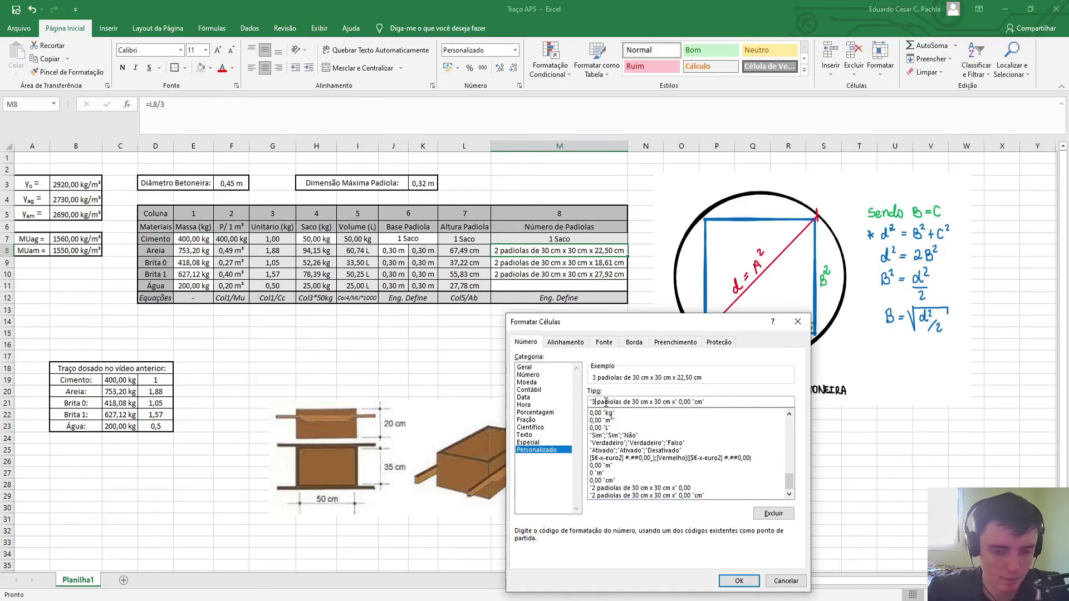
left_click(732, 580)
left_click(582, 364)
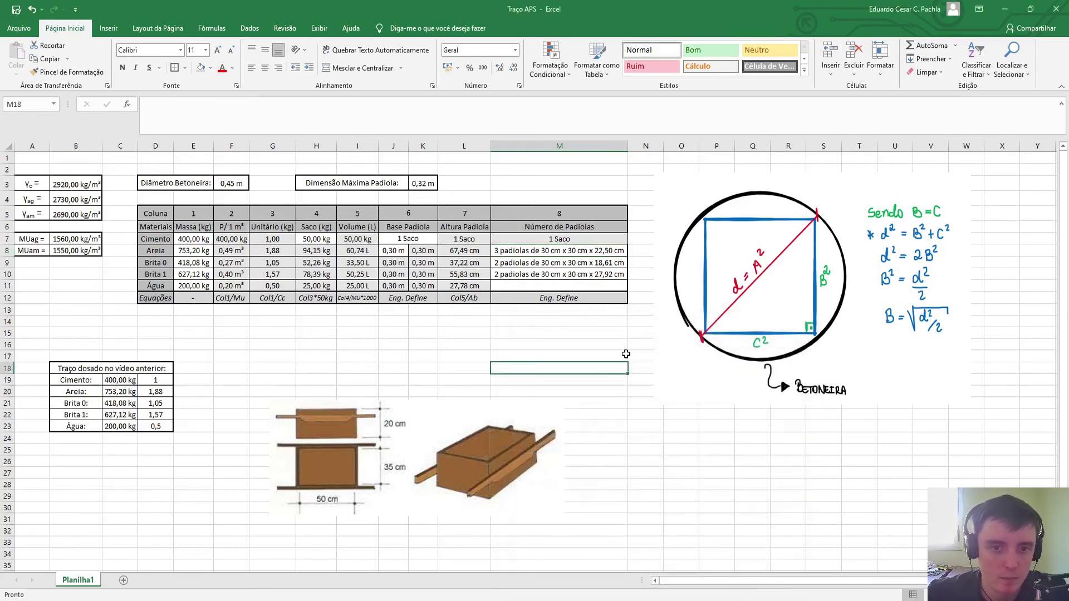
left_click_drag(538, 252, 530, 274)
Enter "Afere um balde com este volume" as the Número de Padiolas entry for Água in M11
left_click(528, 288)
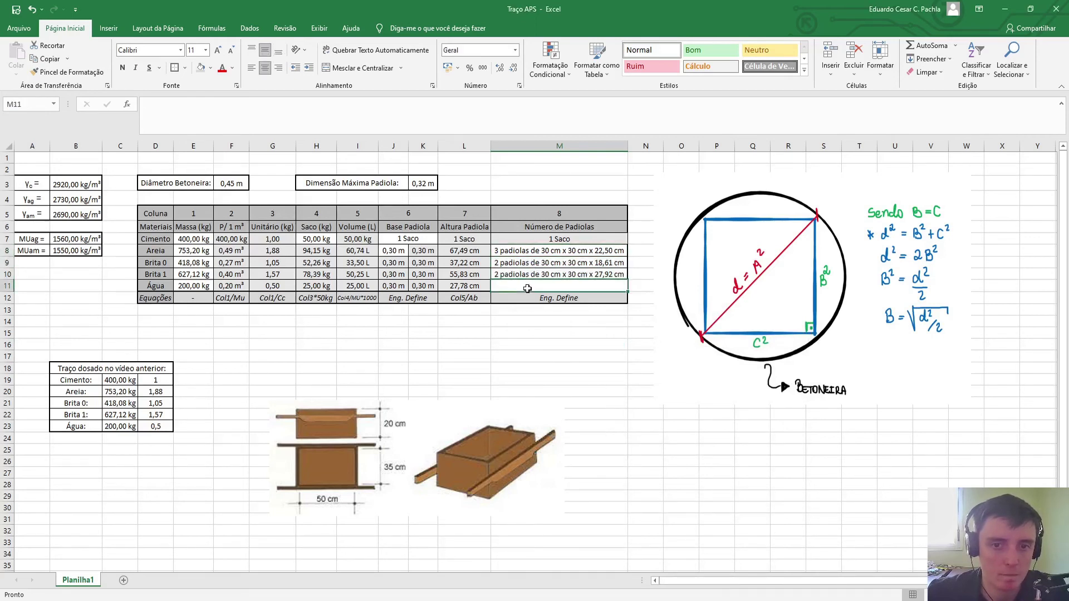
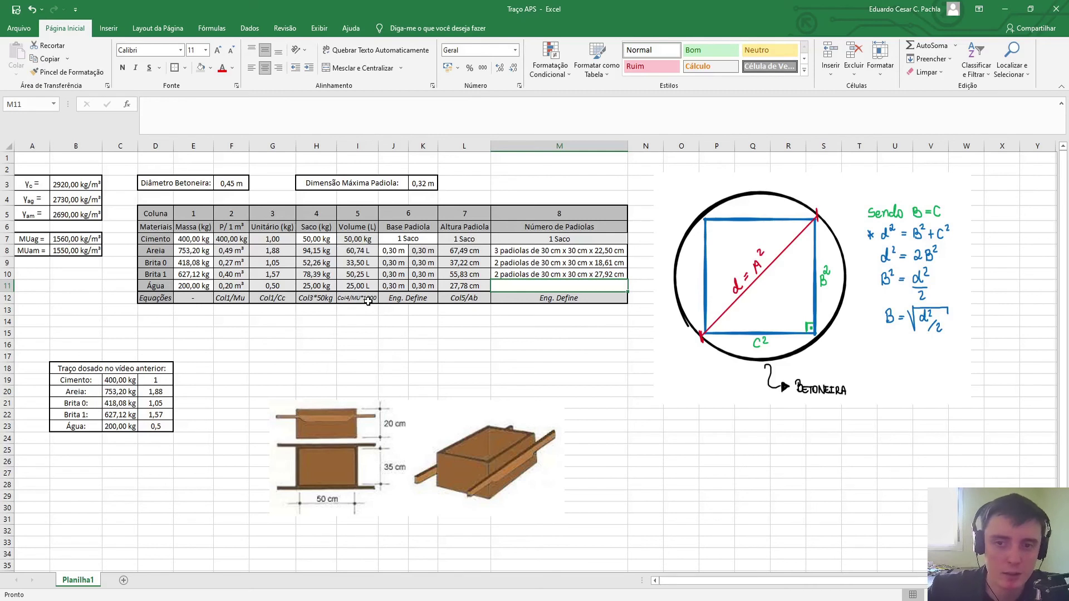
type("B")
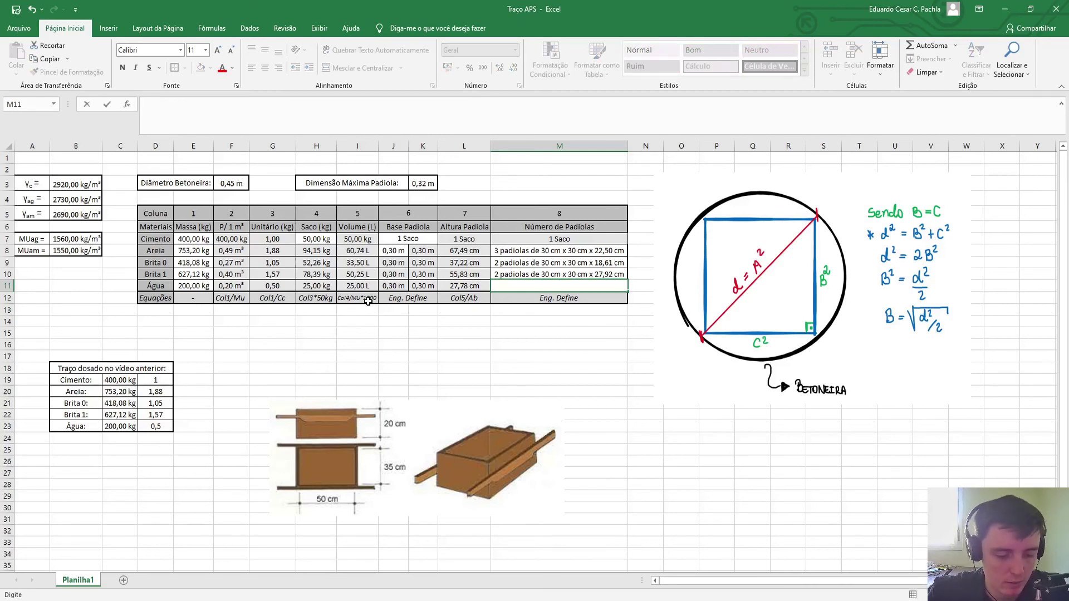
type("fere u")
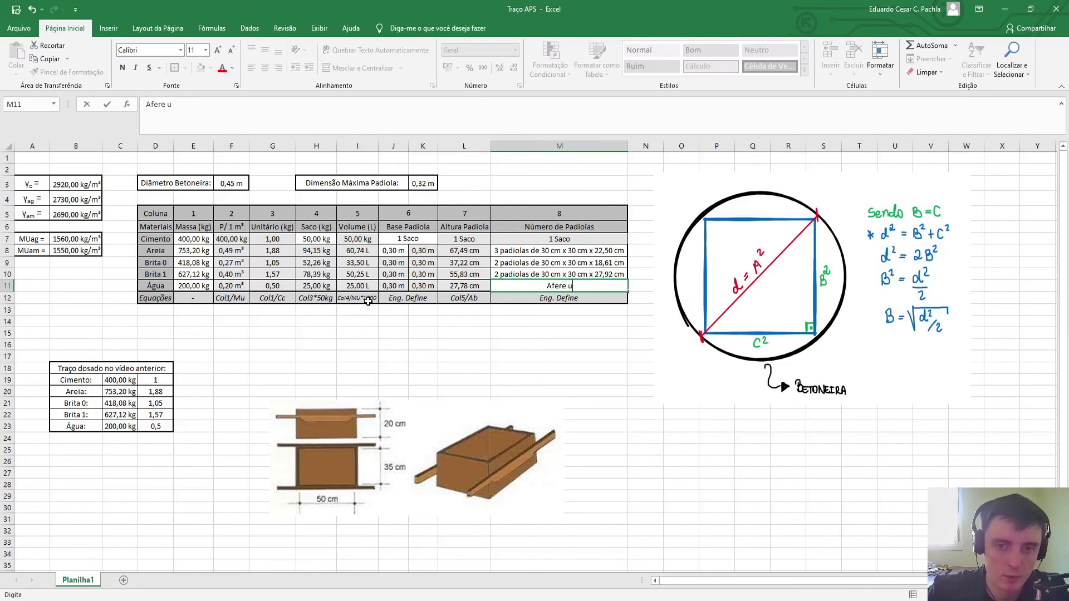
type("m balde com este")
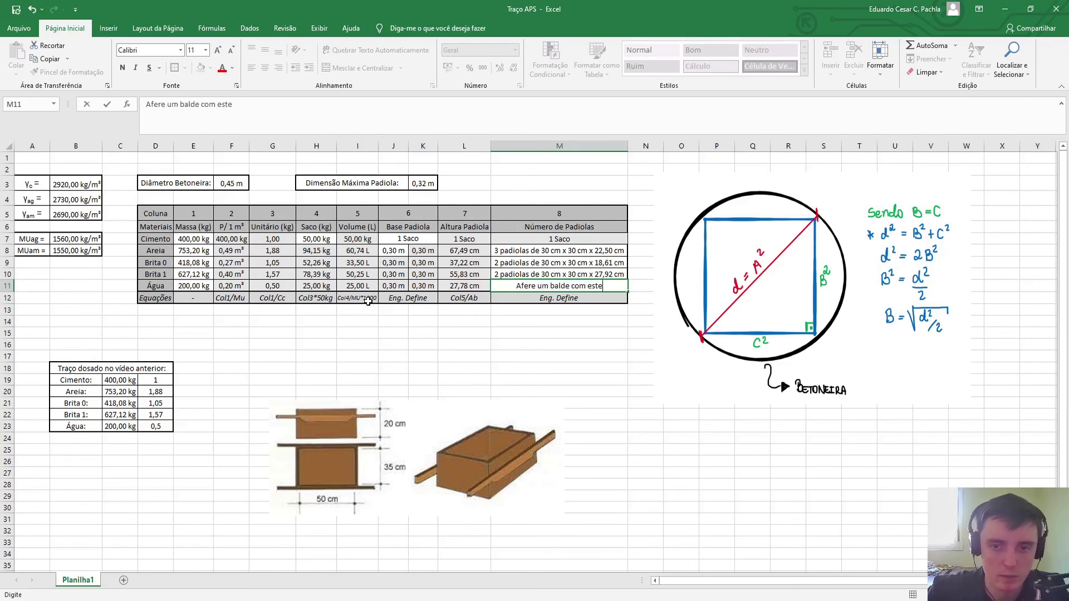
type(" volume")
key("Return")
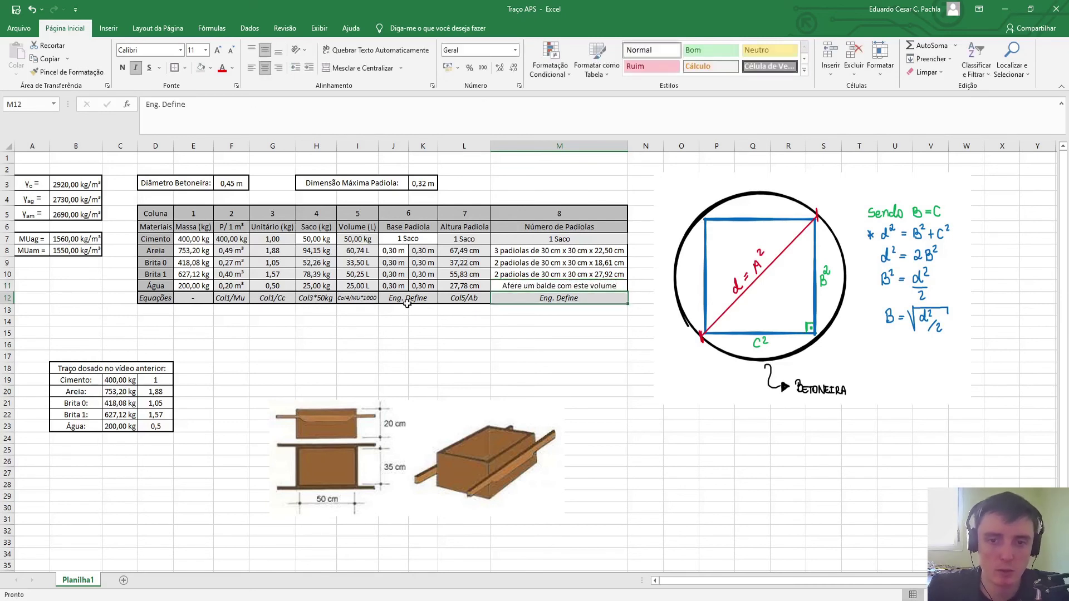
left_click(510, 344)
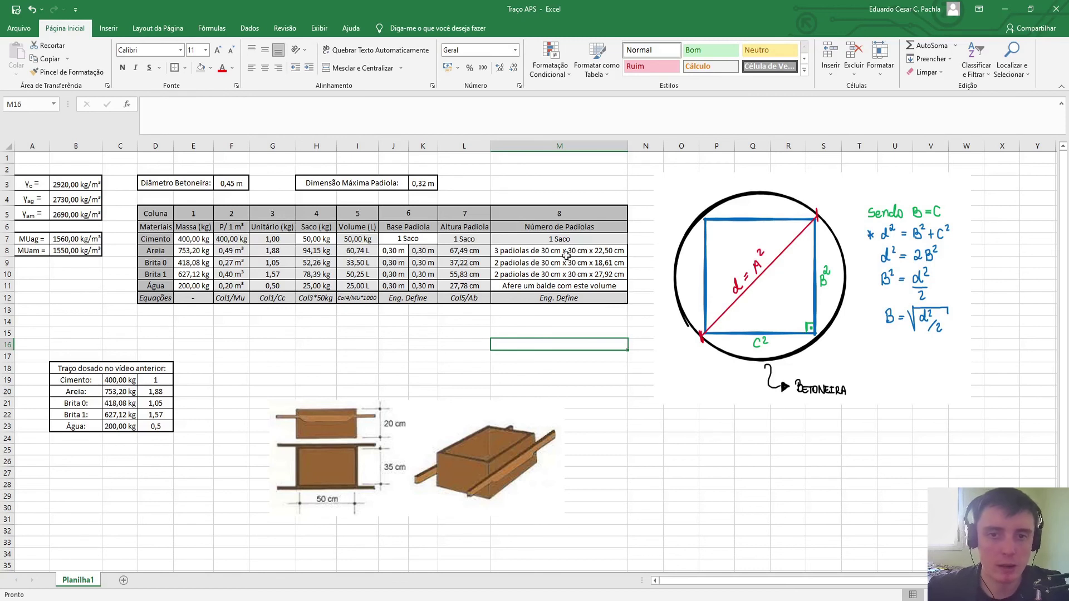
left_click_drag(560, 248, 560, 275)
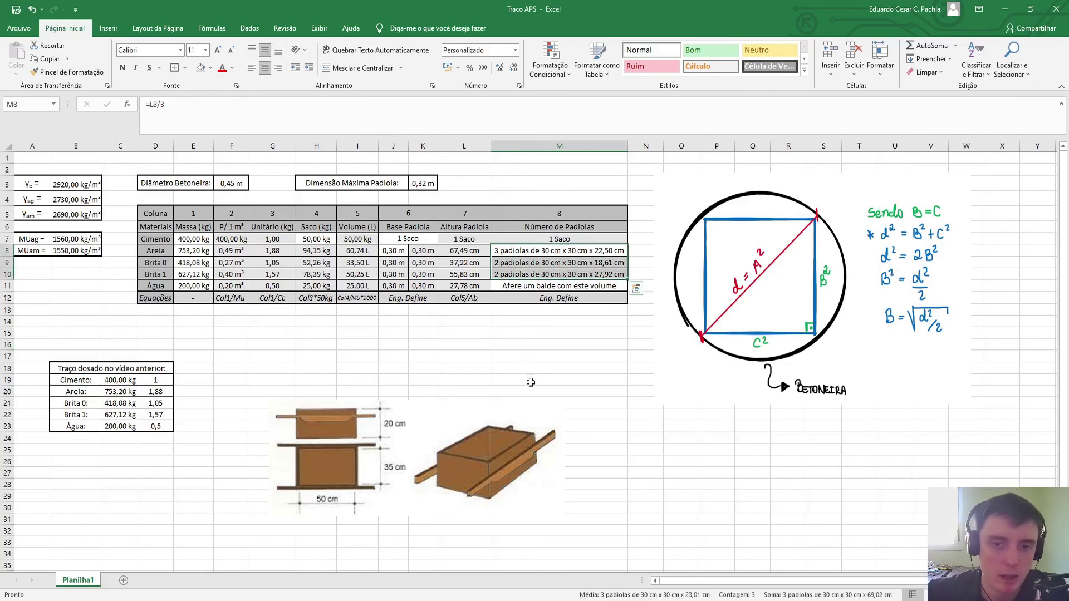
left_click(434, 327)
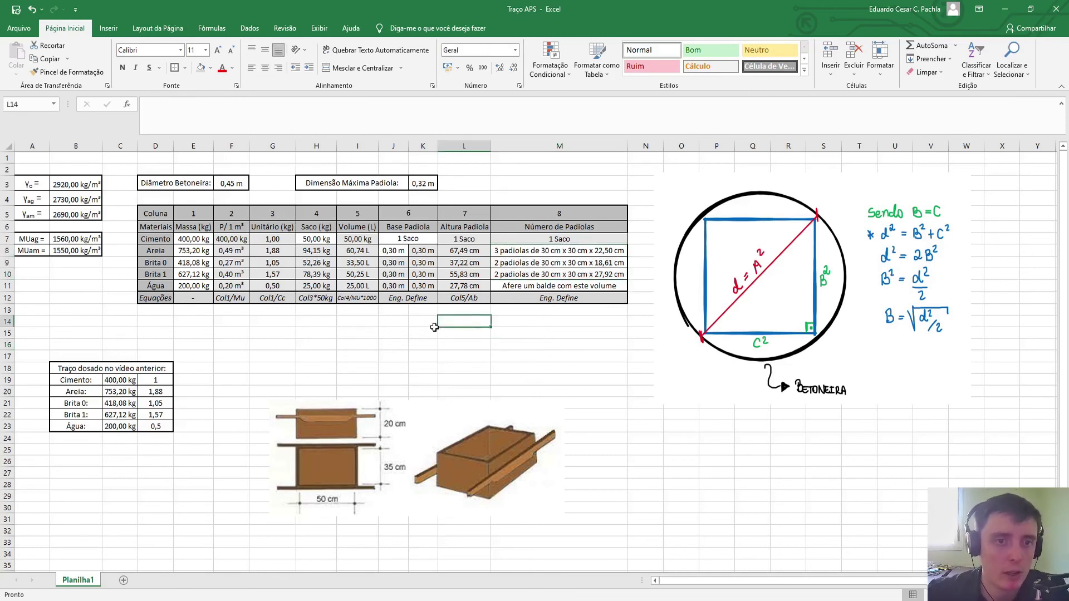
Set the Cimento value in the Saco (kg) column, cell H7, to 100
left_click(315, 241)
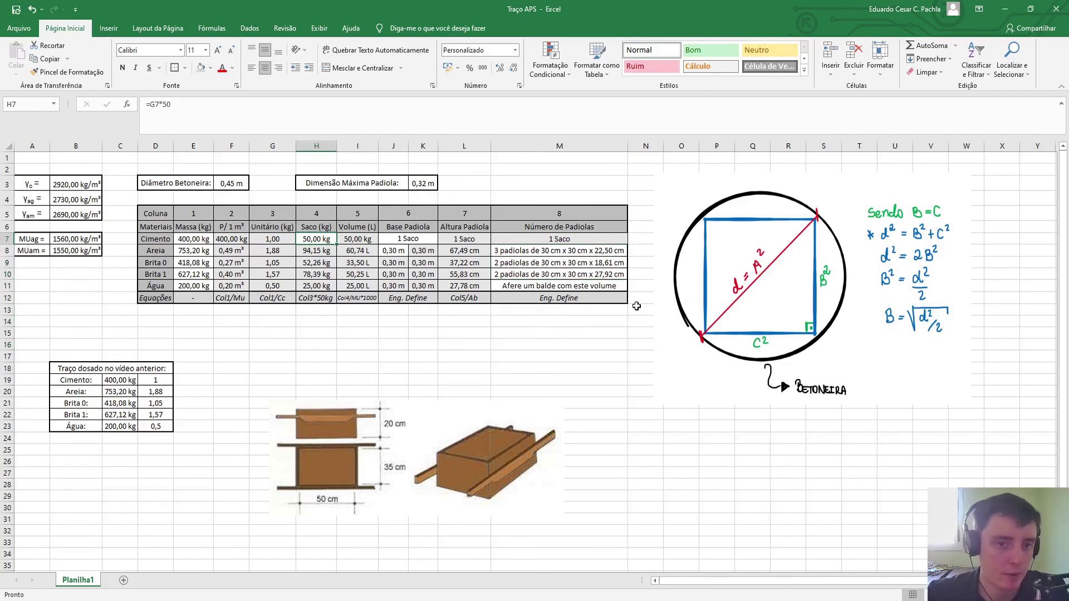
type("100")
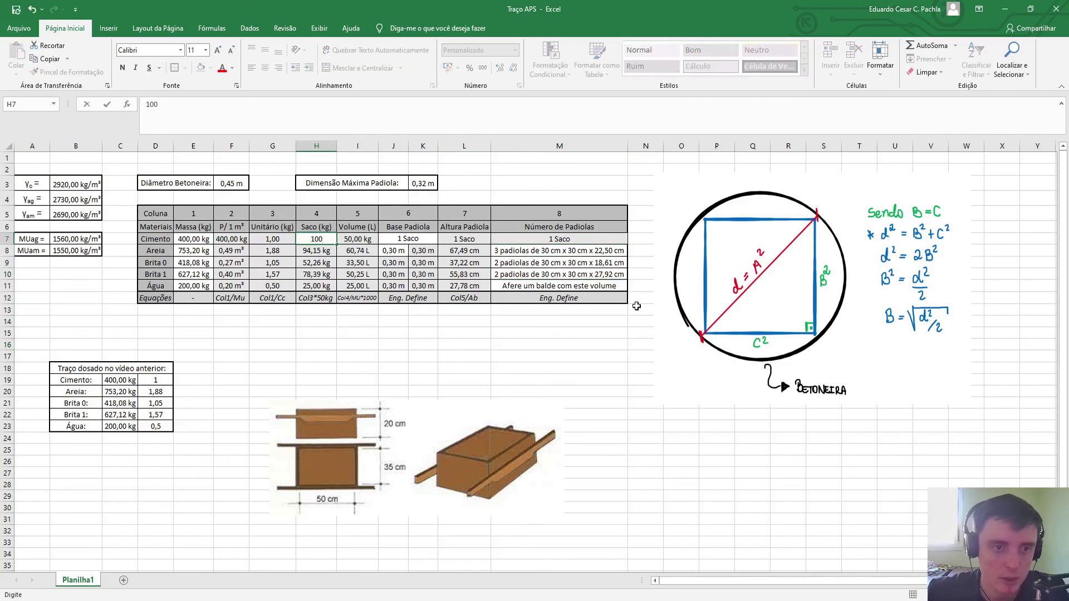
key("Return")
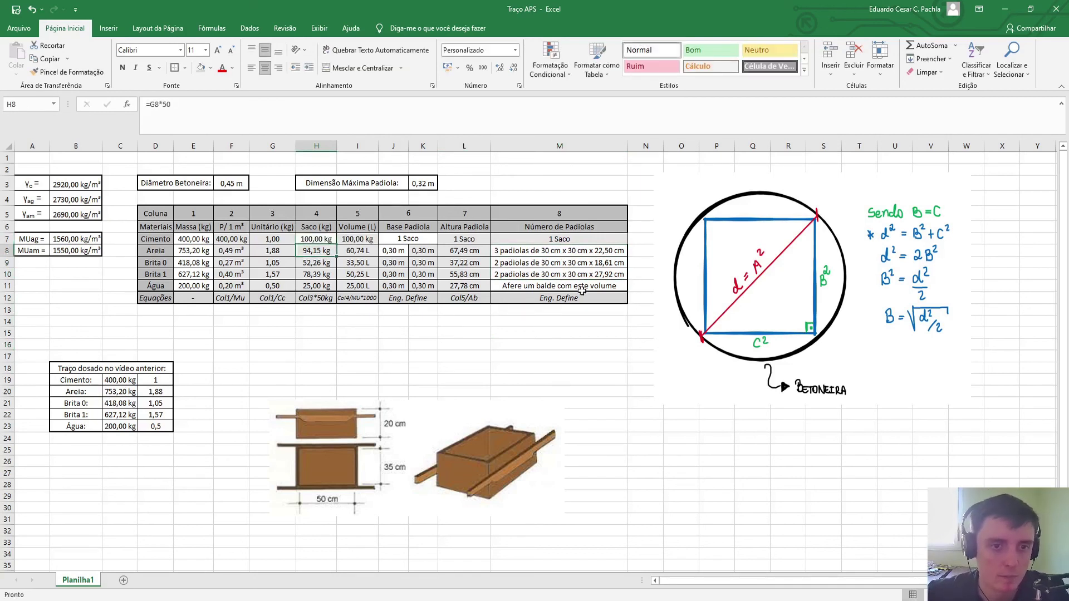
Change the Areia formula in H8 to =G8*$H$7 and fill it down through the Água row
left_click(357, 240)
left_click(318, 250)
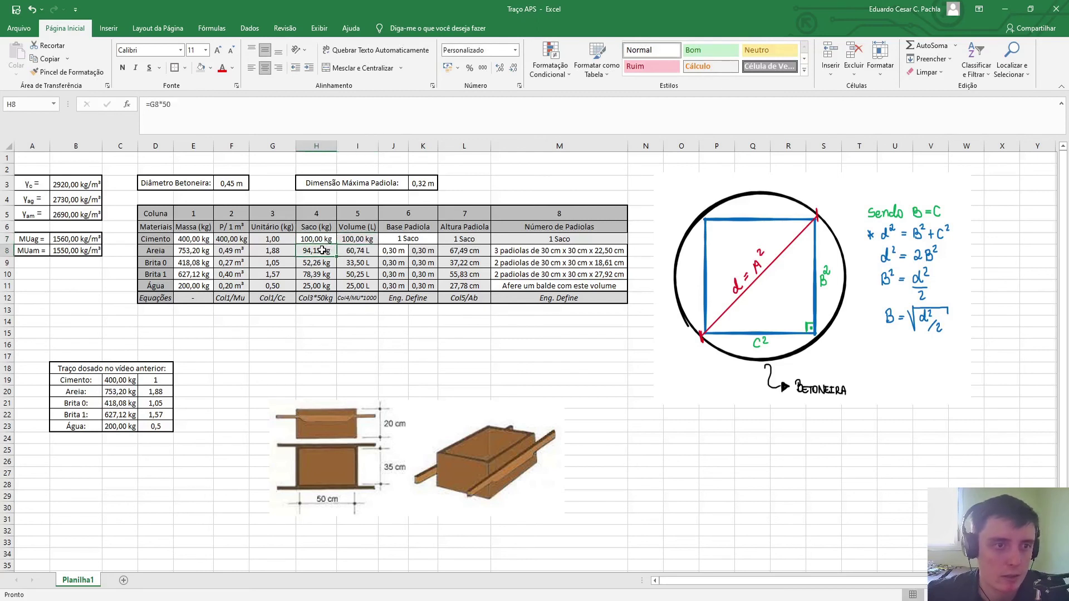
left_click(205, 105)
key("BackSpace")
key("BackSpace")
left_click(313, 239)
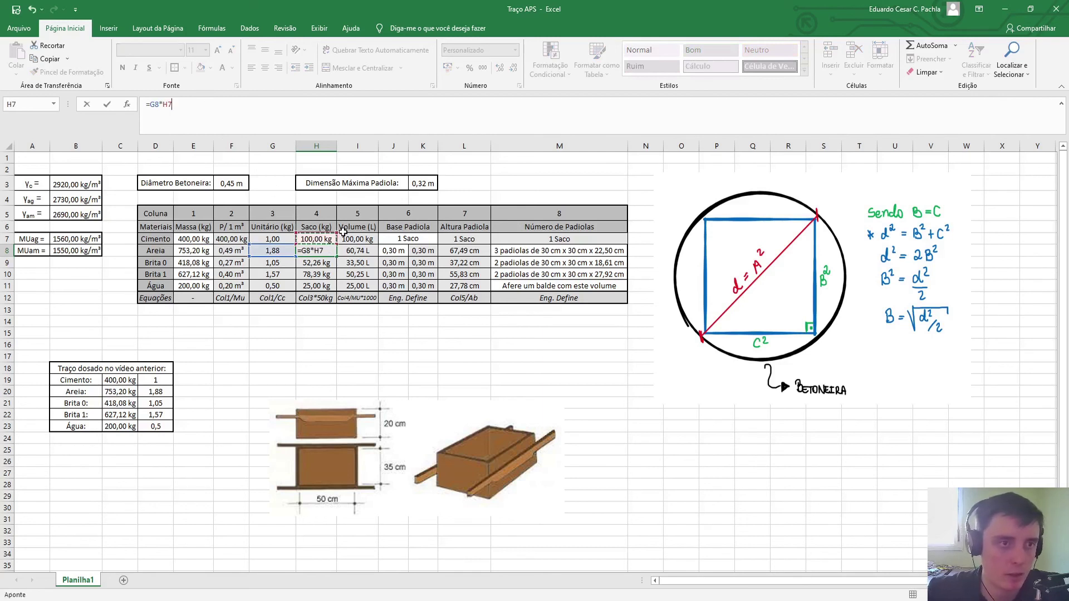
key("F4")
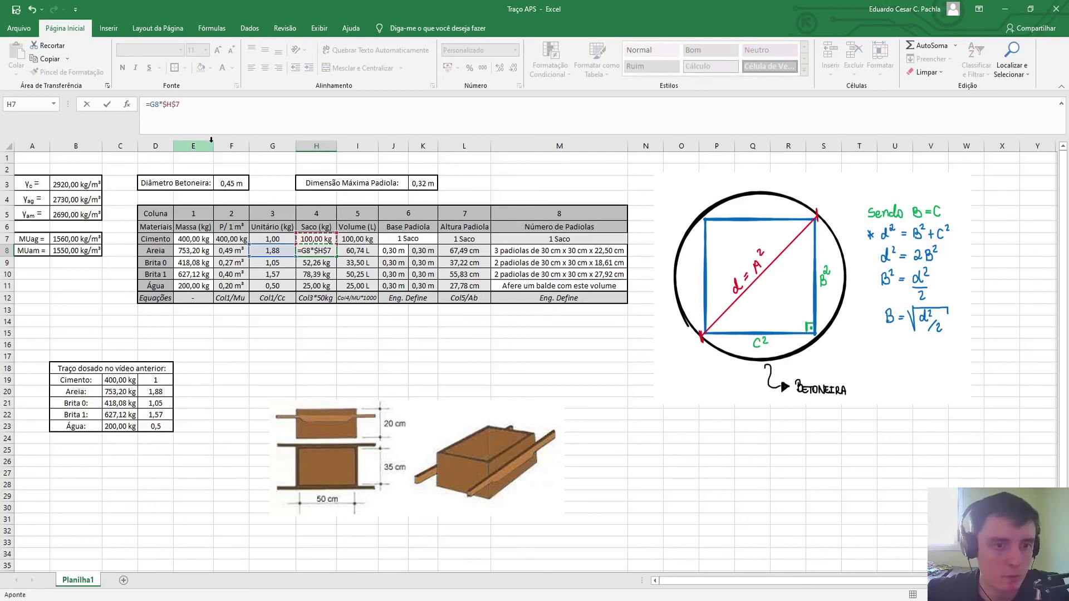
key("Return")
left_click(314, 243)
left_click(328, 253)
left_click_drag(337, 258, 337, 292)
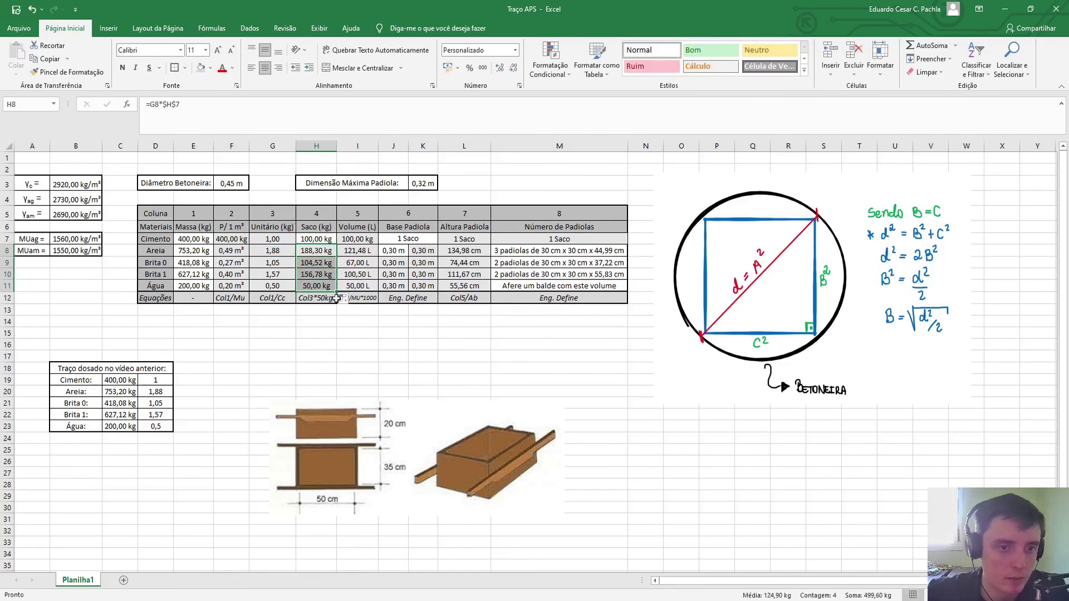
Set the Cimento mass in H7 to 150 to test the linked quantities
left_click(321, 253)
left_click(317, 240)
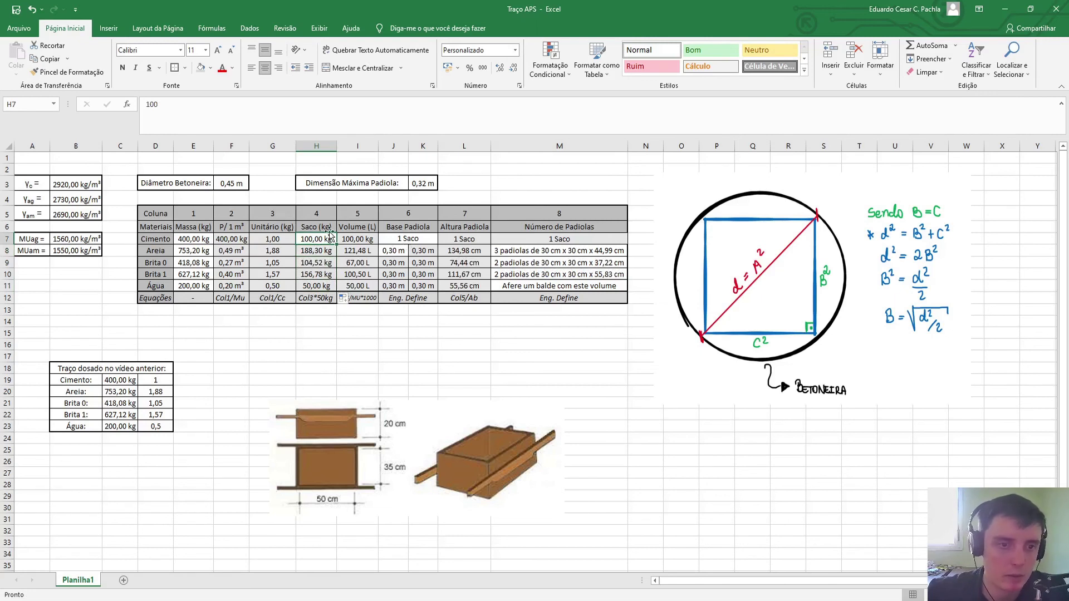
type("150")
key("Return")
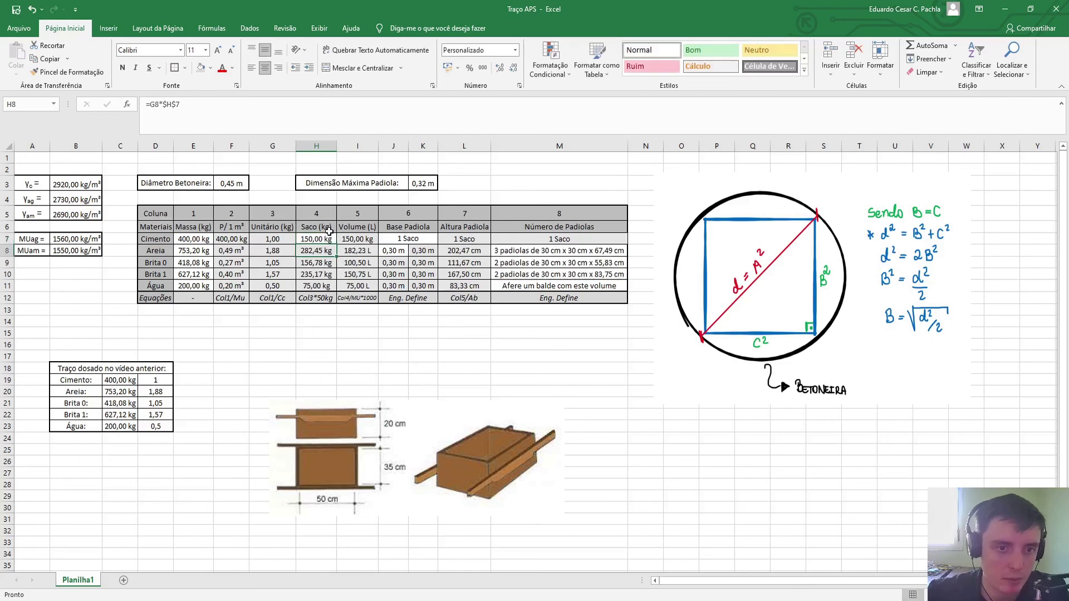
Set the Cimento mass in H7 to 50 and check the references in the Areia formula in H8
key("Up")
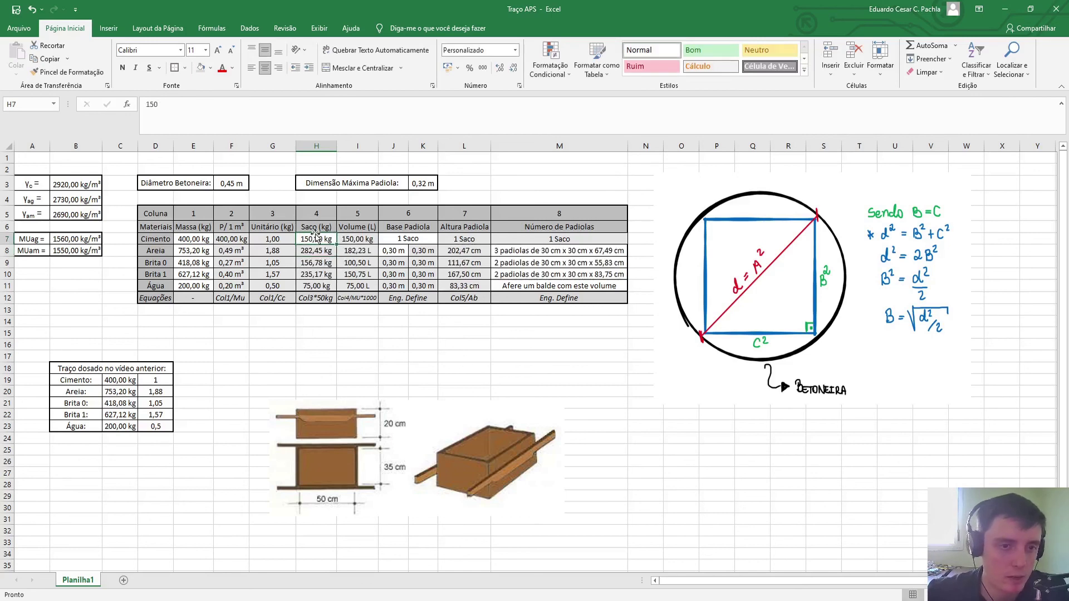
type("50")
key("Return")
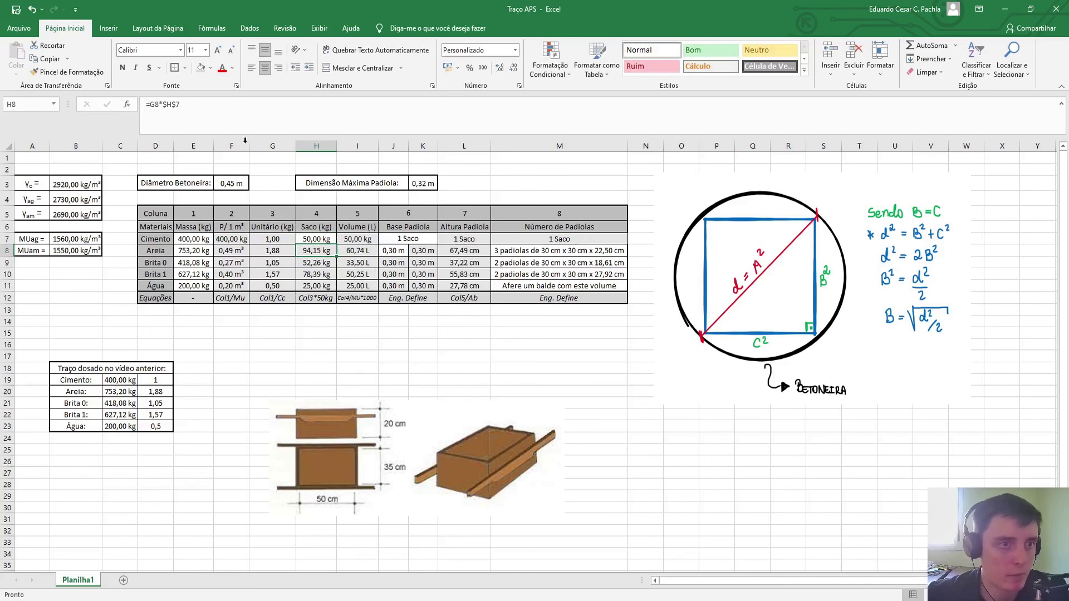
left_click(228, 120)
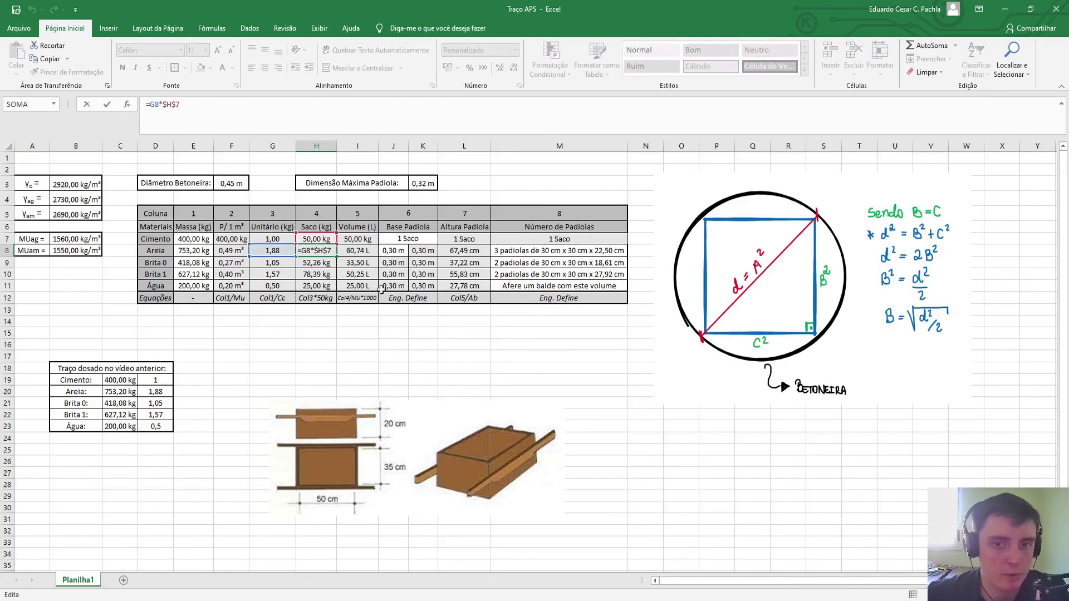
key("Escape")
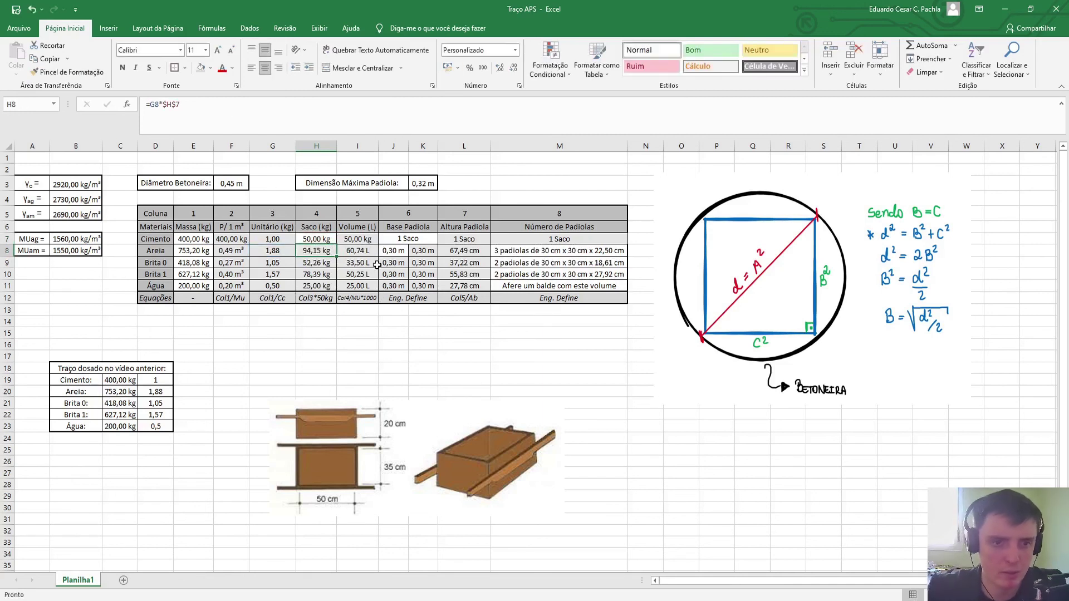
left_click_drag(33, 284, 75, 312)
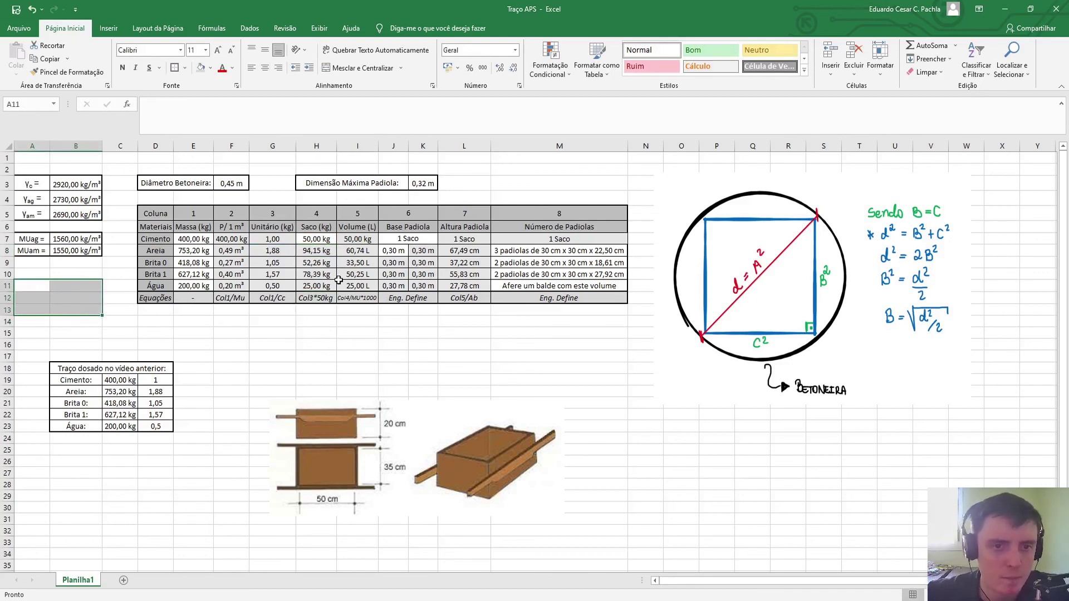
Replace the Cimento entry under Base Padiola in J7 with the formula =H7/50
left_click(397, 241)
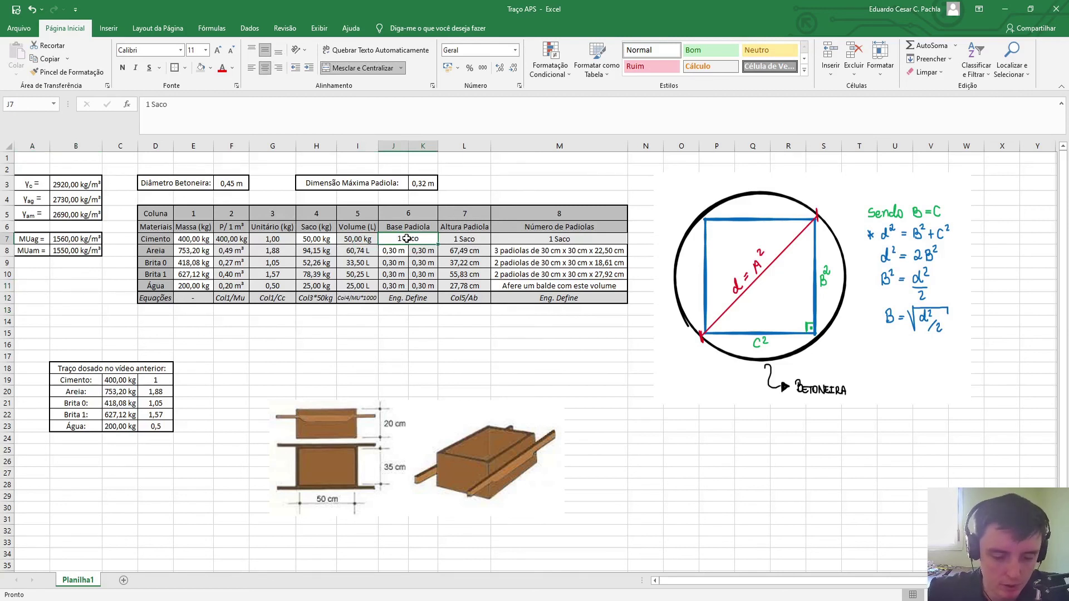
type("=")
key("Left")
key("Left")
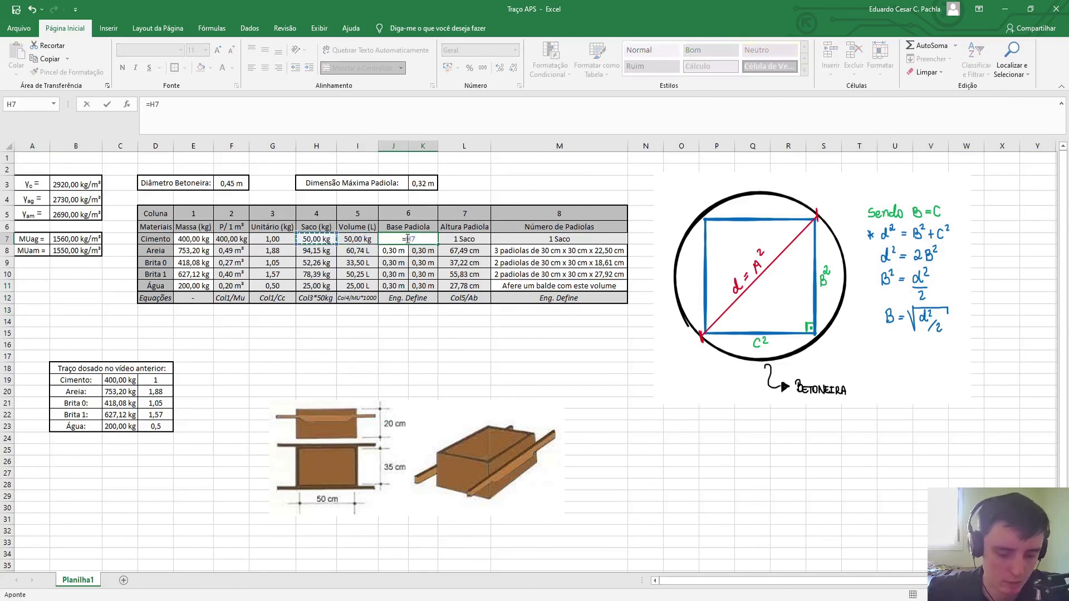
type("/2")
key("Return")
Give the Cimento cell J7 the custom number format 0,0 "saco"
left_click(407, 238)
right_click(406, 238)
left_click(478, 453)
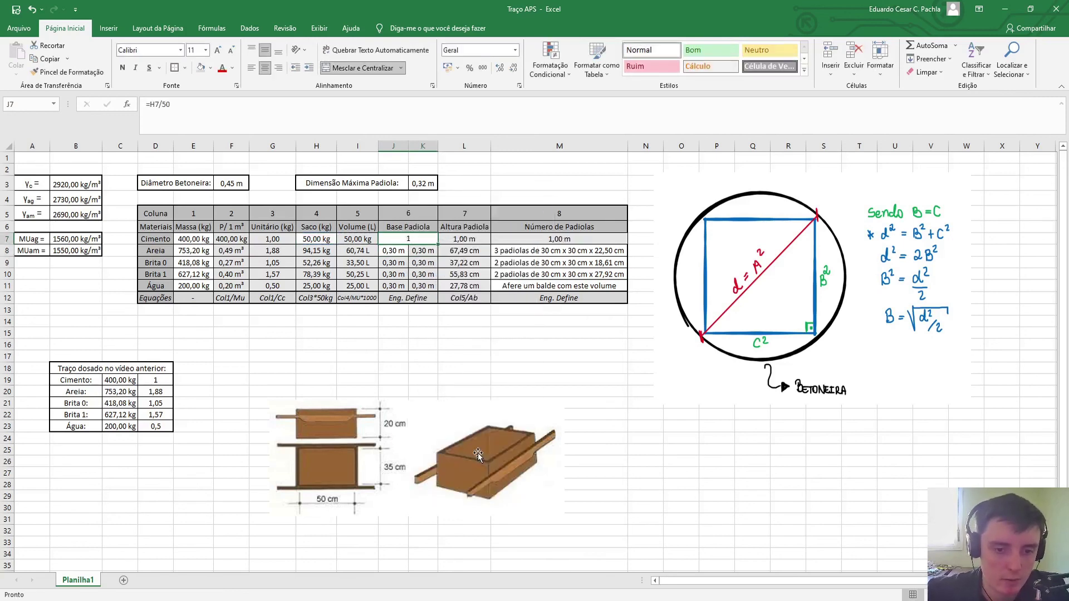
left_click(367, 441)
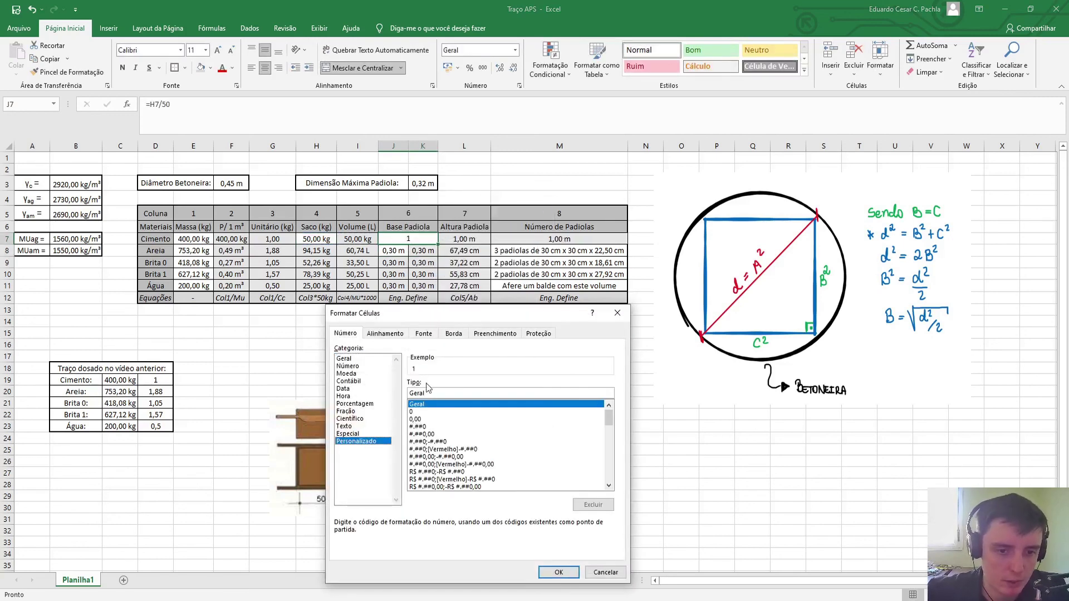
left_click(425, 412)
left_click(427, 419)
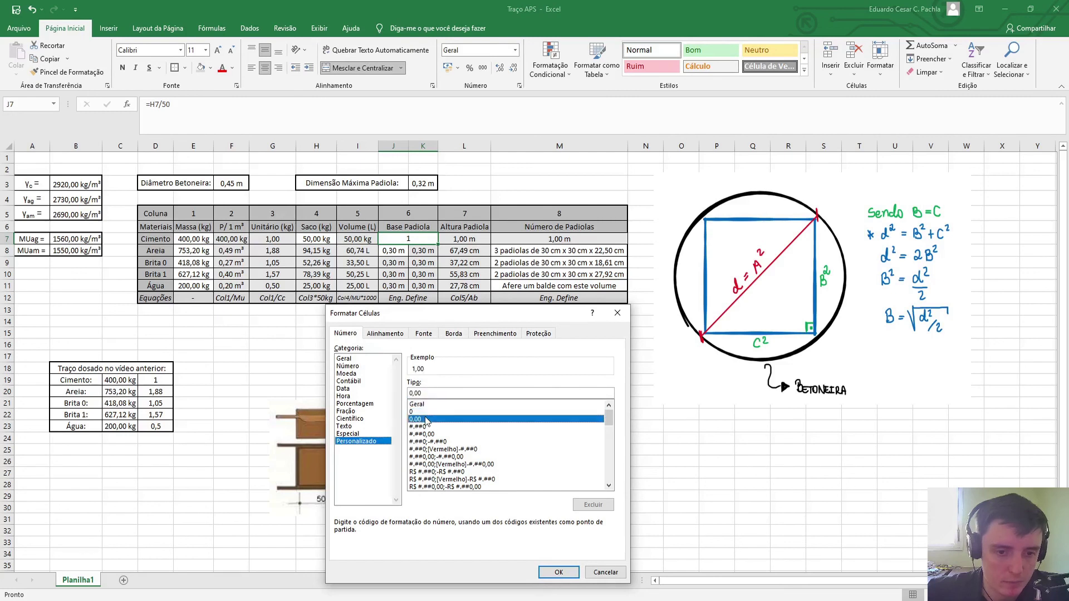
key("BackSpace")
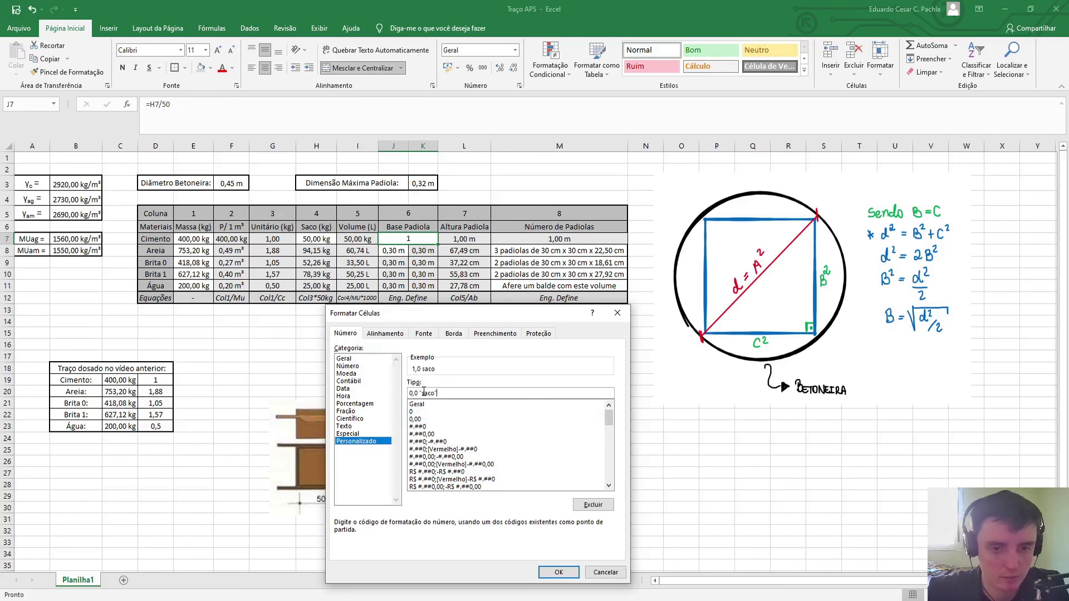
left_click(558, 572)
key("Left")
key("Left")
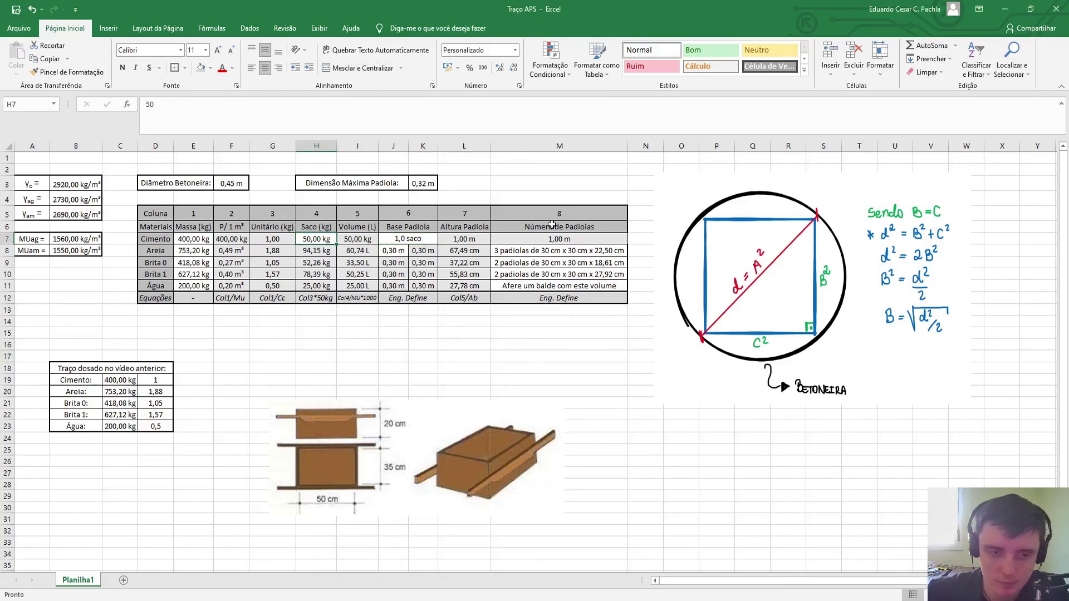
Set the Cimento mass in H7 to 75 to test the number of bags in J7
type("75")
key("Tab")
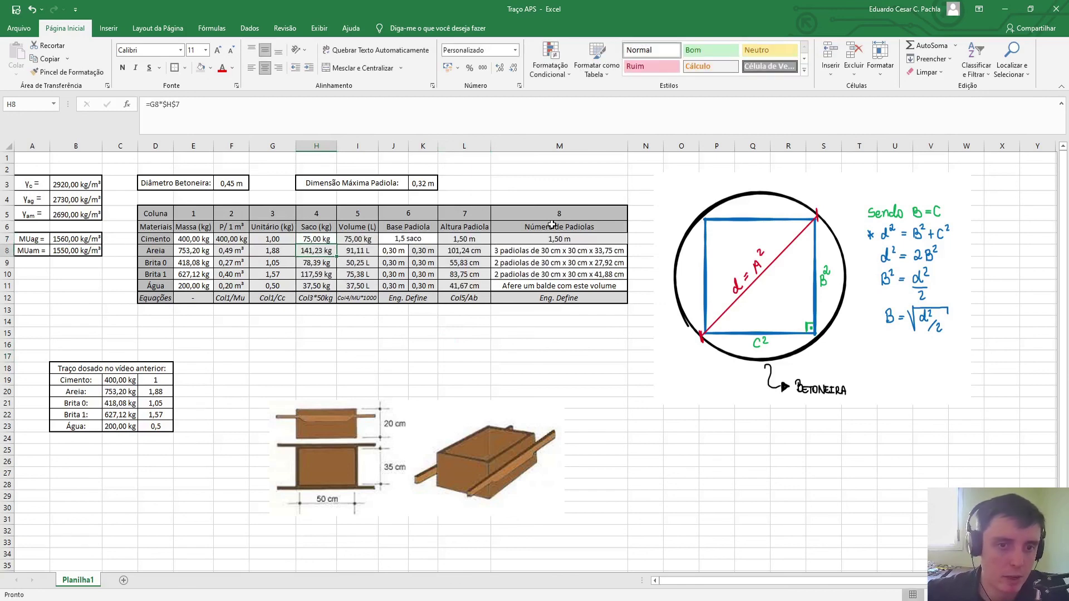
key("Tab")
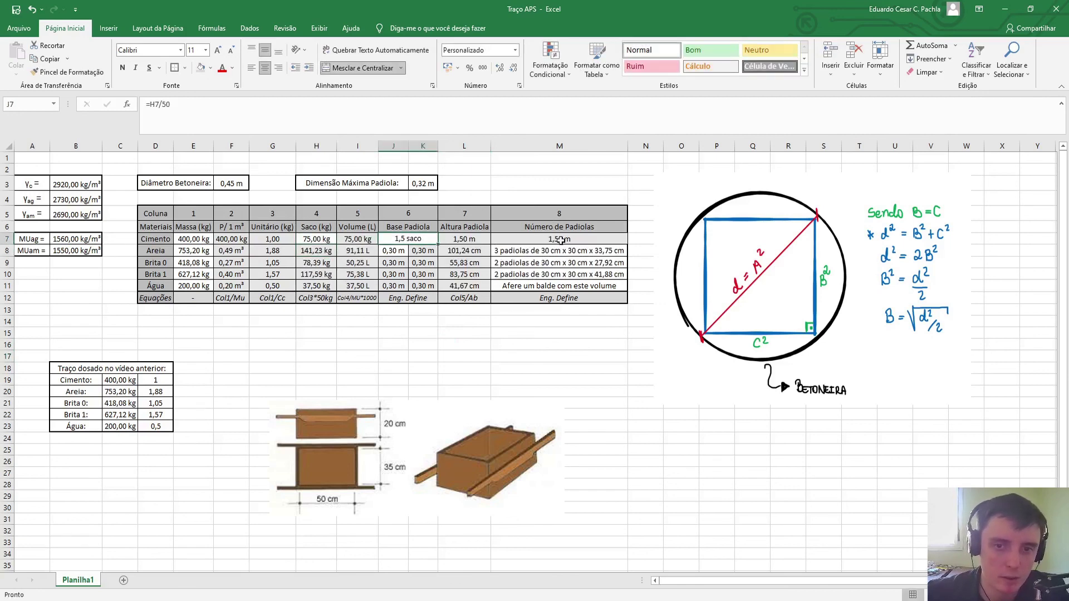
Review the Número de Padiolas entries and set the Cimento mass in H7 to 100 as another test
left_click_drag(558, 241, 560, 287)
left_click(316, 241)
type("100")
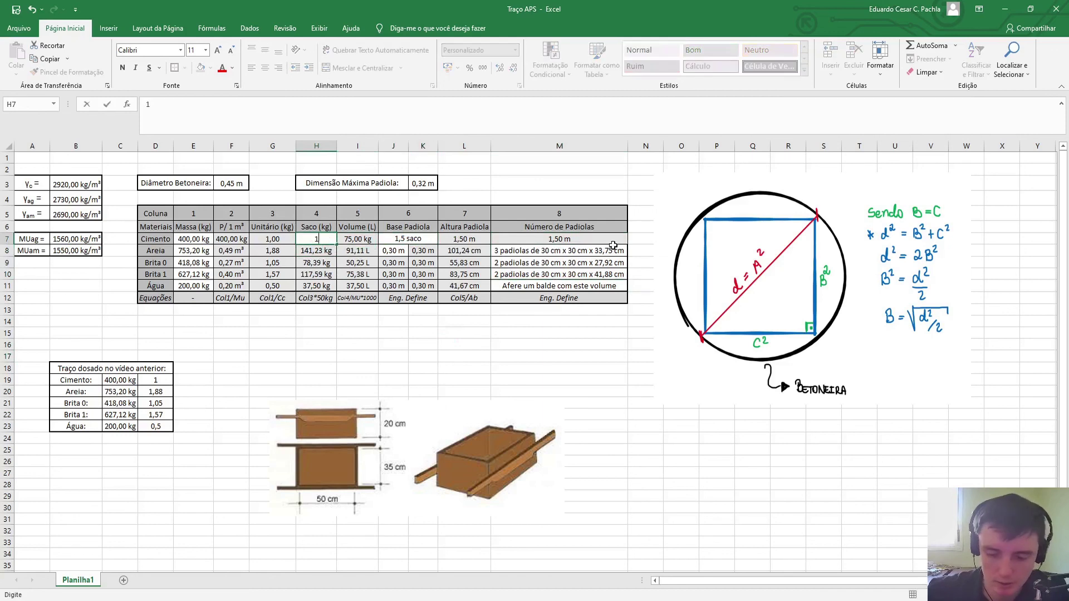
key("Return")
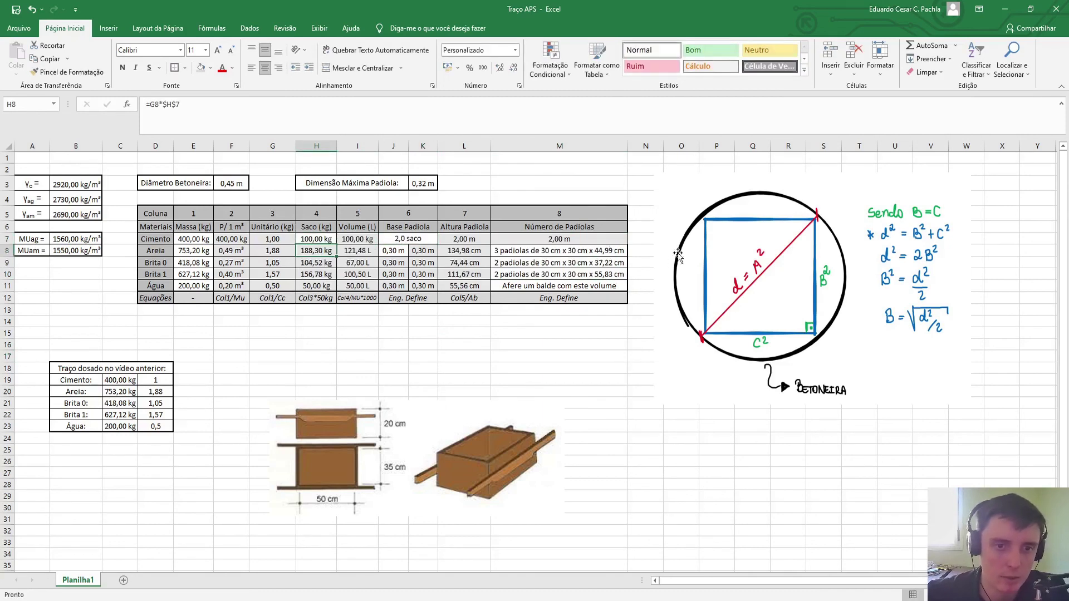
Check the bag count in J7 and set the Cimento mass in H7 to 50
left_click(403, 240)
left_click(305, 236)
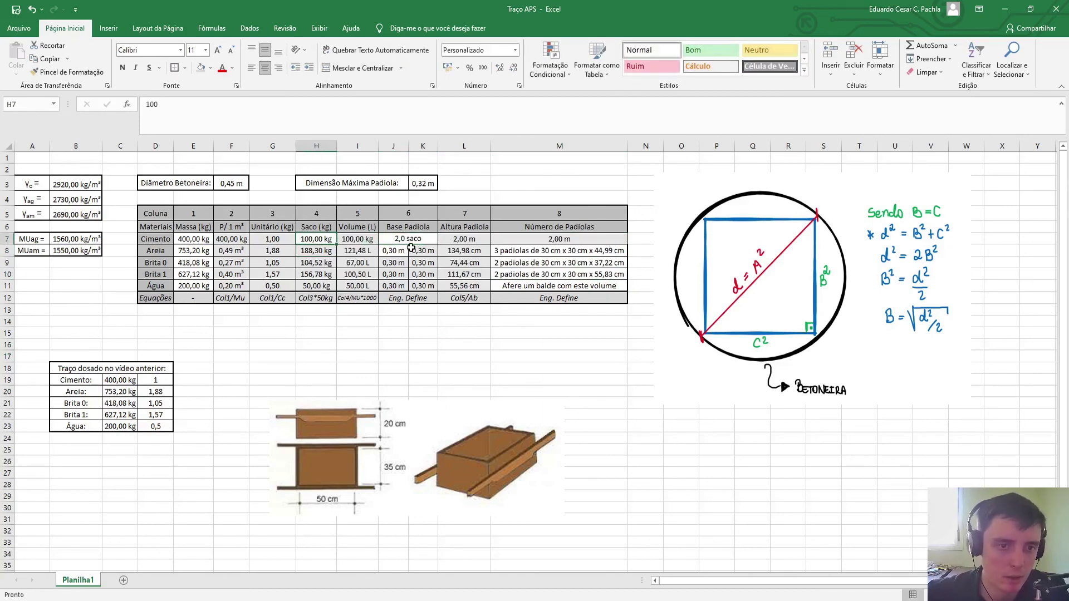
type("50")
key("Return")
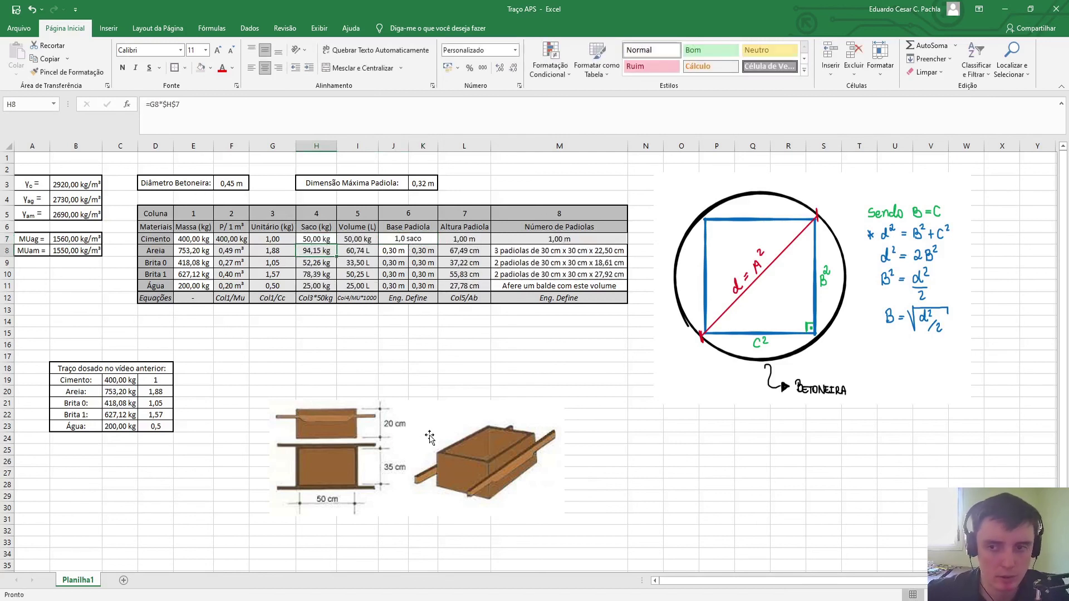
Merge and centre the empty range I15:M17 below the mix table
left_click_drag(192, 238, 193, 274)
left_click(485, 368)
left_click_drag(364, 334, 536, 359)
left_click(363, 69)
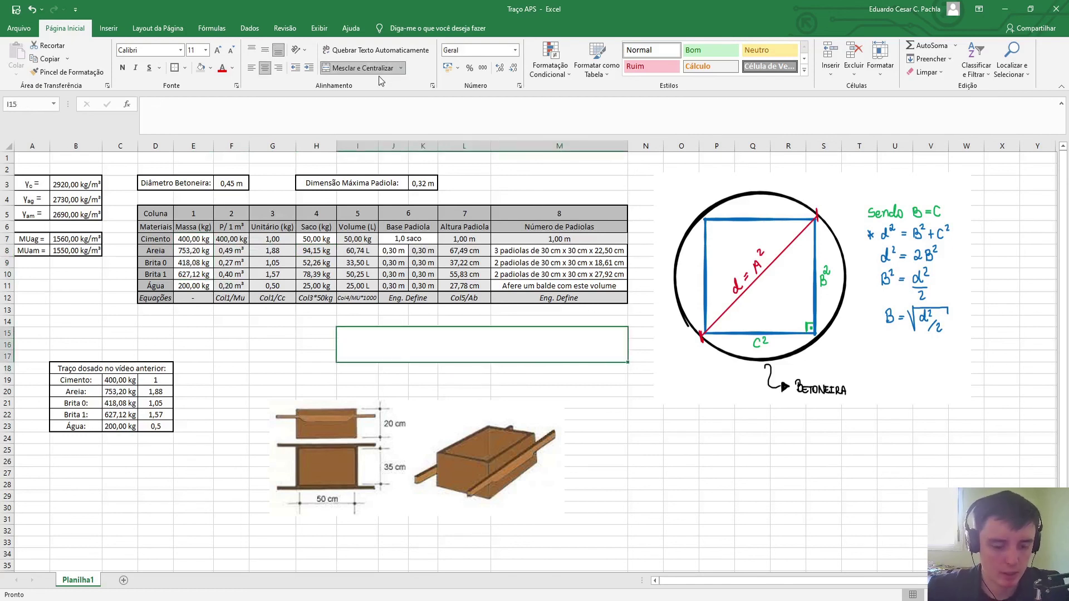
type("PARA")
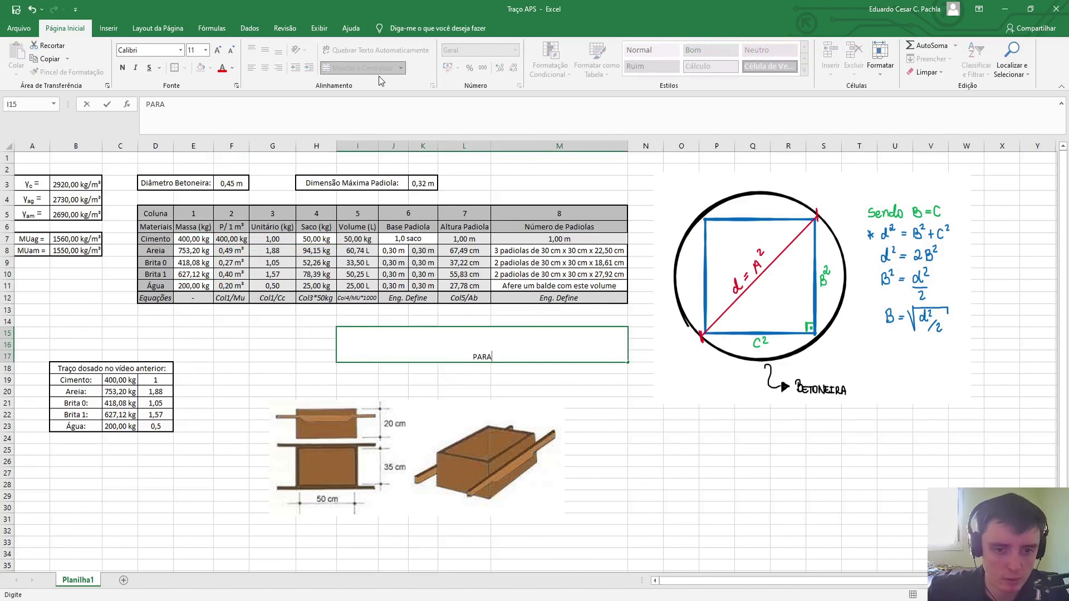
type(" MATERIAIS SECOS.")
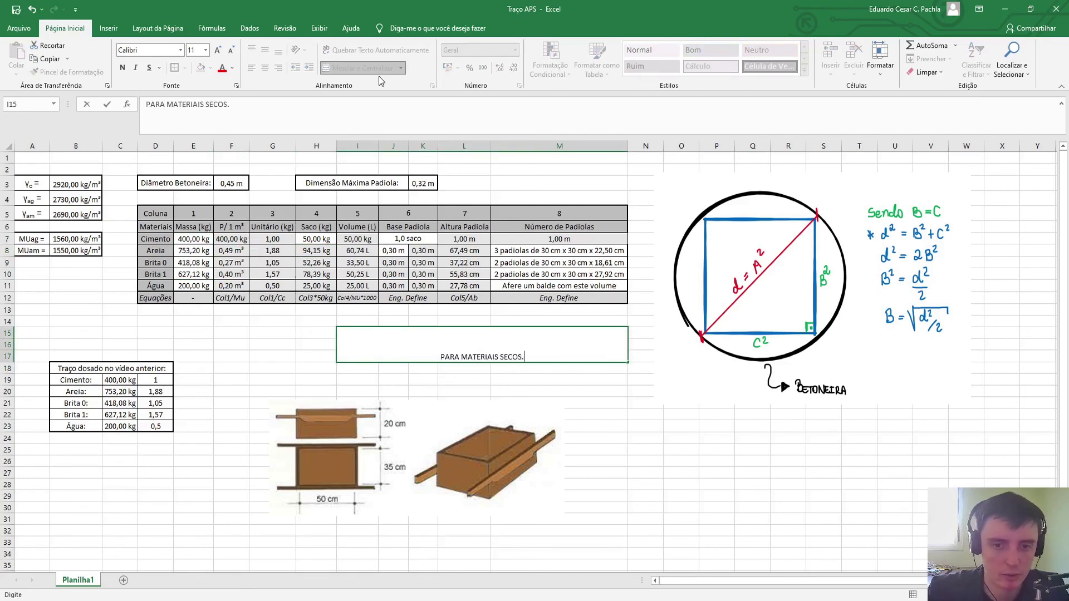
key("Escape")
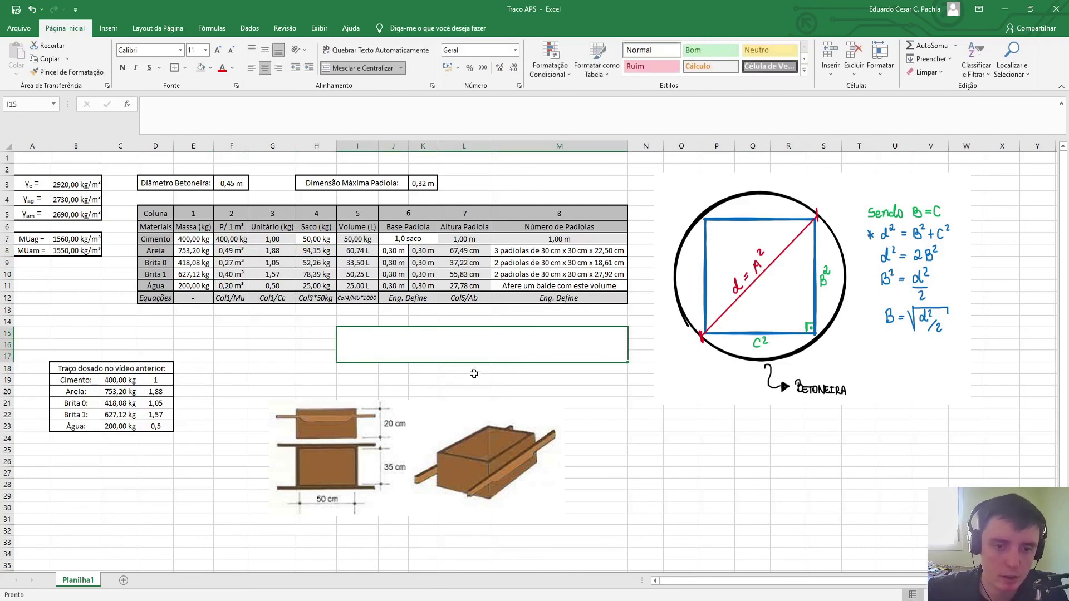
Enter the note PARA MATERIAIS SECOS in the merged cell I15 and centre it vertically
type("PARA MATERIAS")
key("BackSpace")
key("BackSpace")
type("IS SECOS")
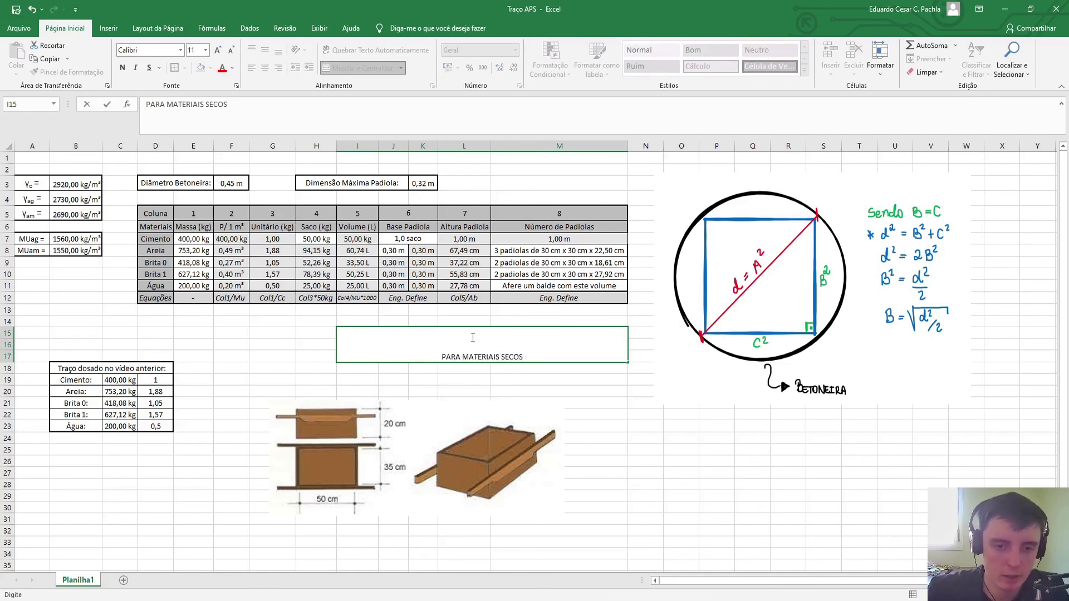
key("Return")
left_click(473, 338)
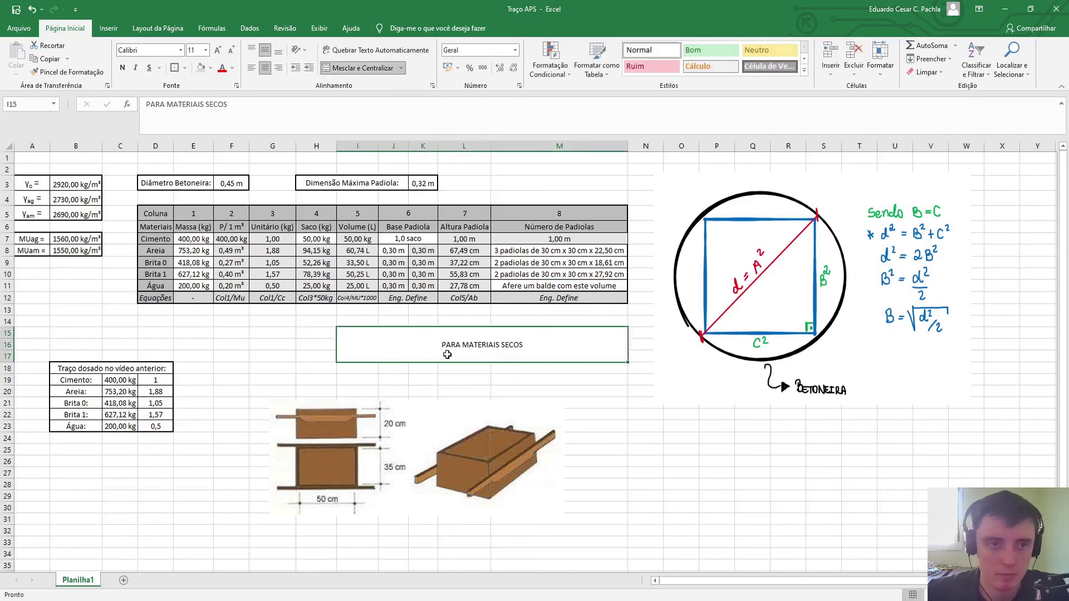
Save the workbook and outline the merged note cell I15:M17 with a thick outer border
key("ctrl+s")
left_click(540, 389)
left_click(484, 343)
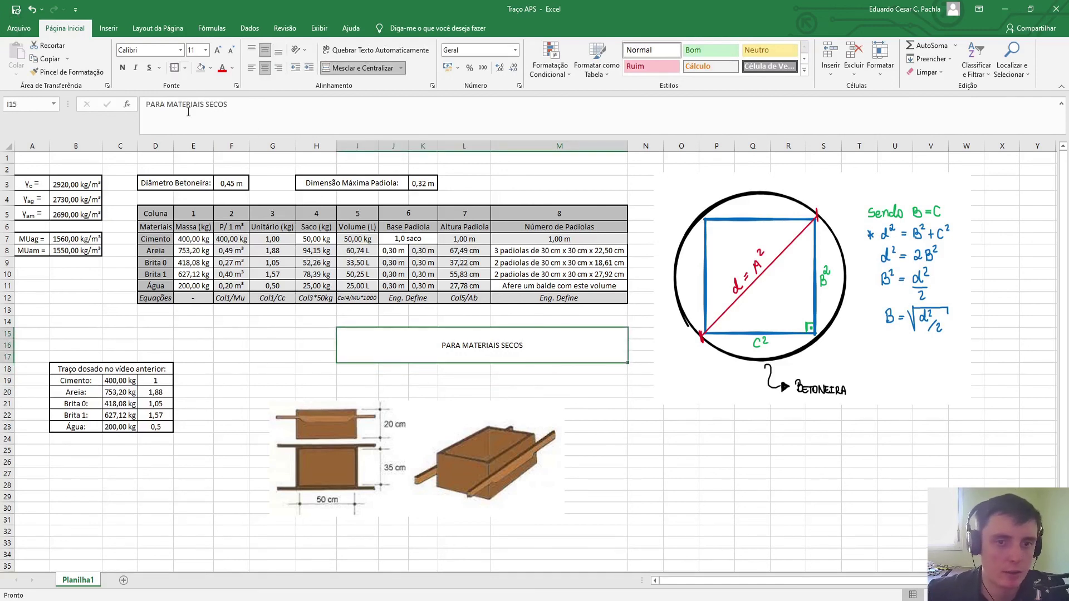
left_click(231, 414)
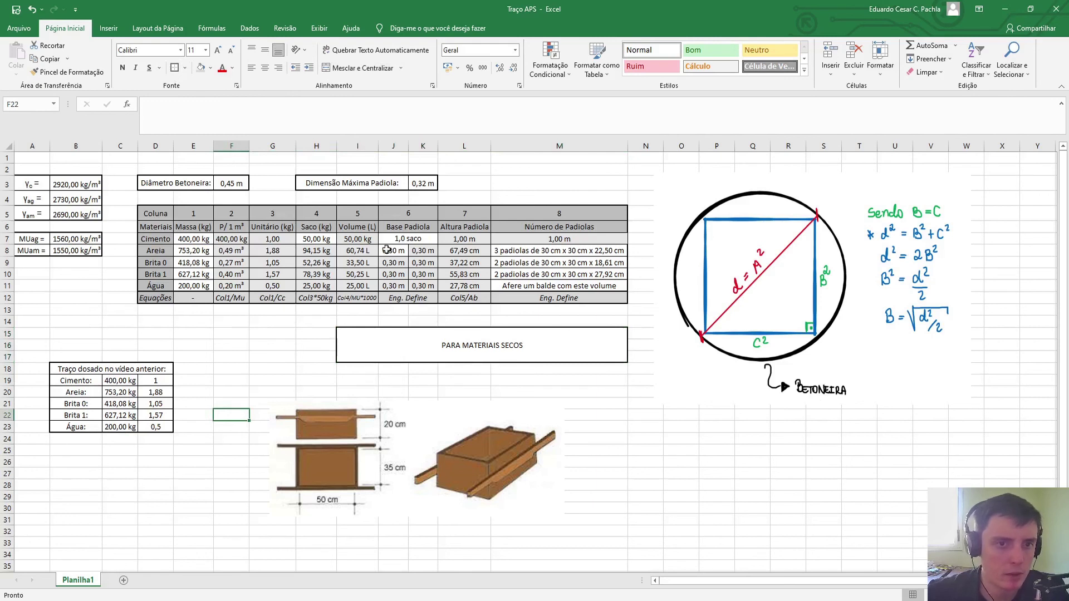
left_click(418, 185)
type("0,")
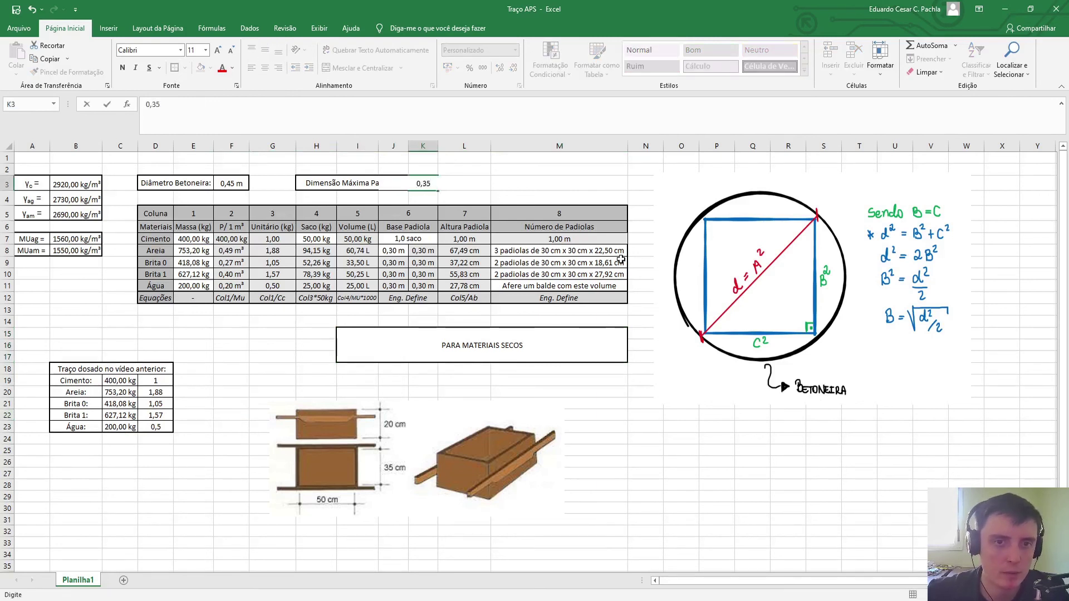
key("Escape")
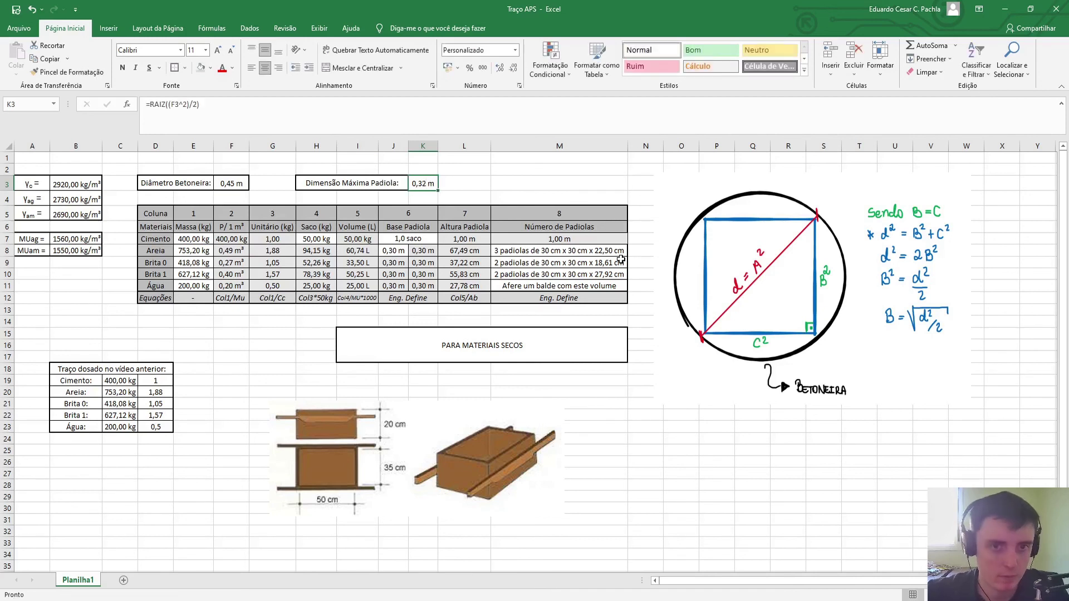
left_click(590, 346)
left_click(418, 167)
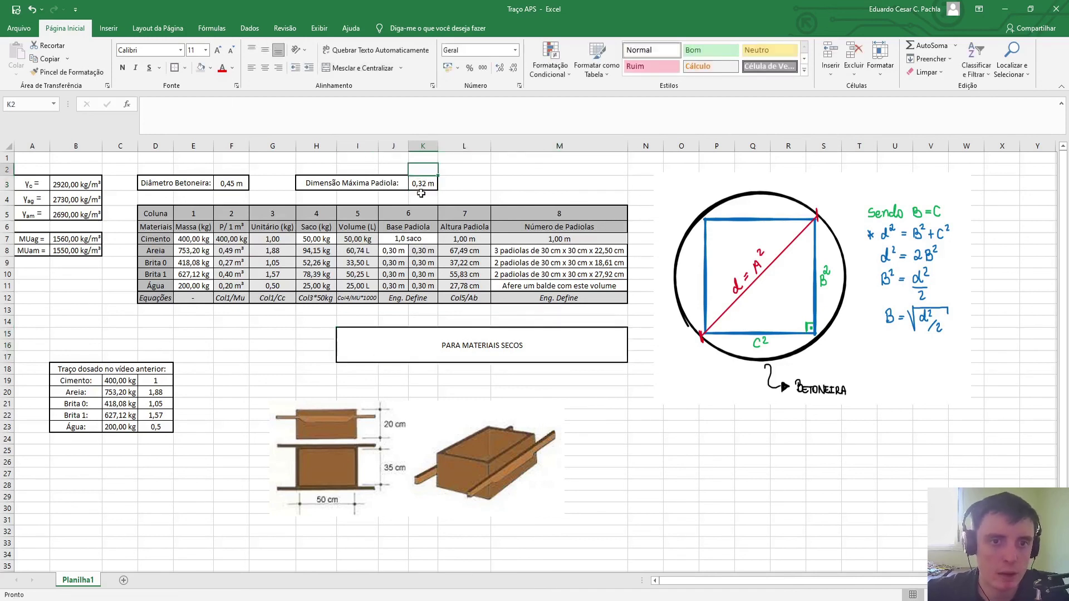
Set the Diâmetro Betoneira in F3 to 0,50 m
left_click(218, 184)
type("0,")
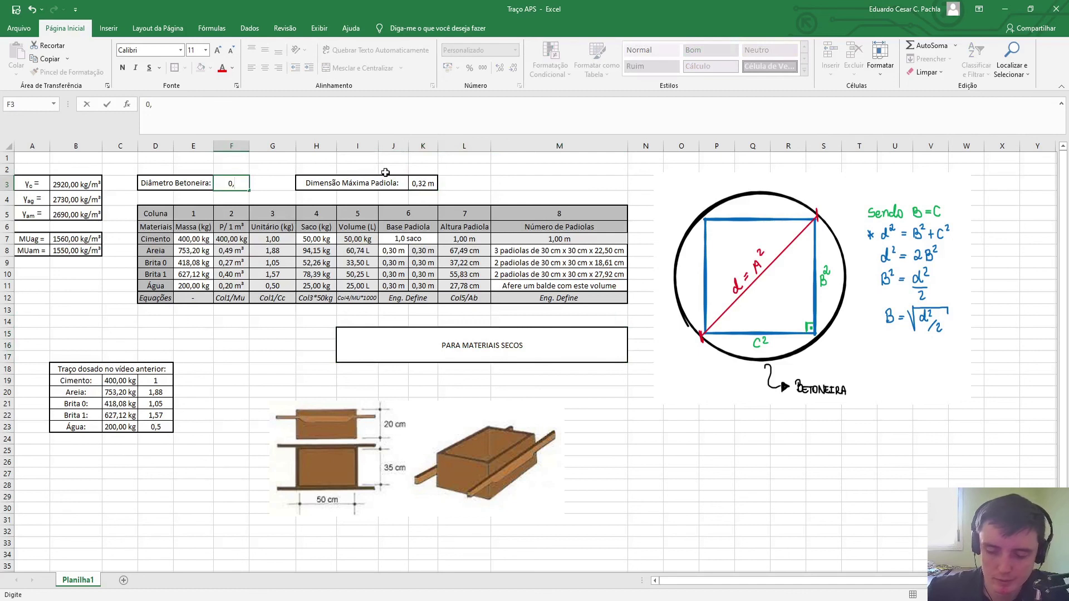
type("55")
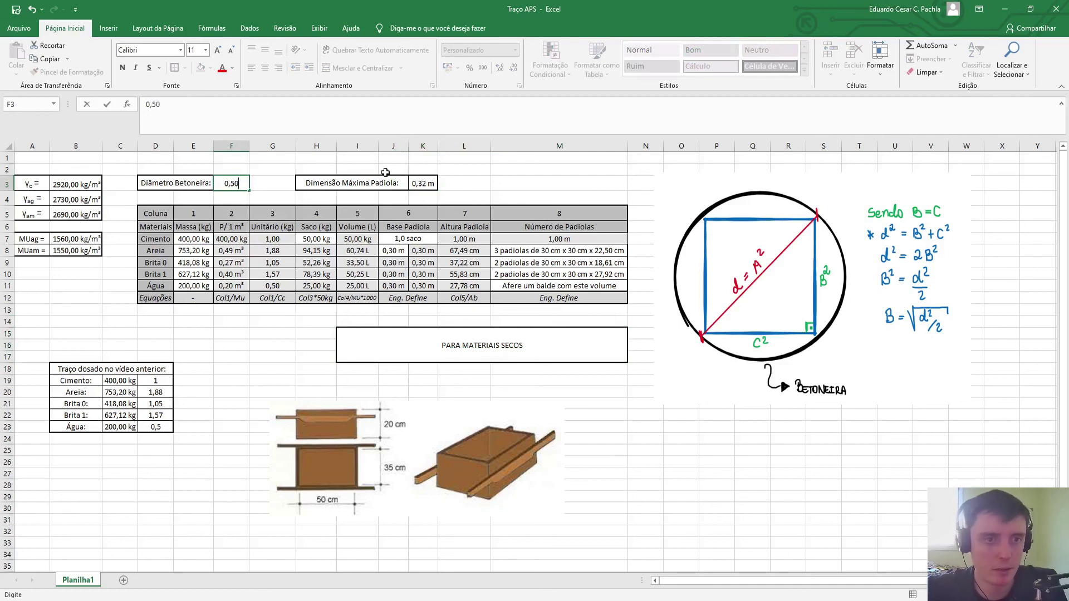
key("Return")
Set the Areia base dimension in J8 to 0,35 m and check the Número de Padiolas entries in M8:M11
left_click(392, 252)
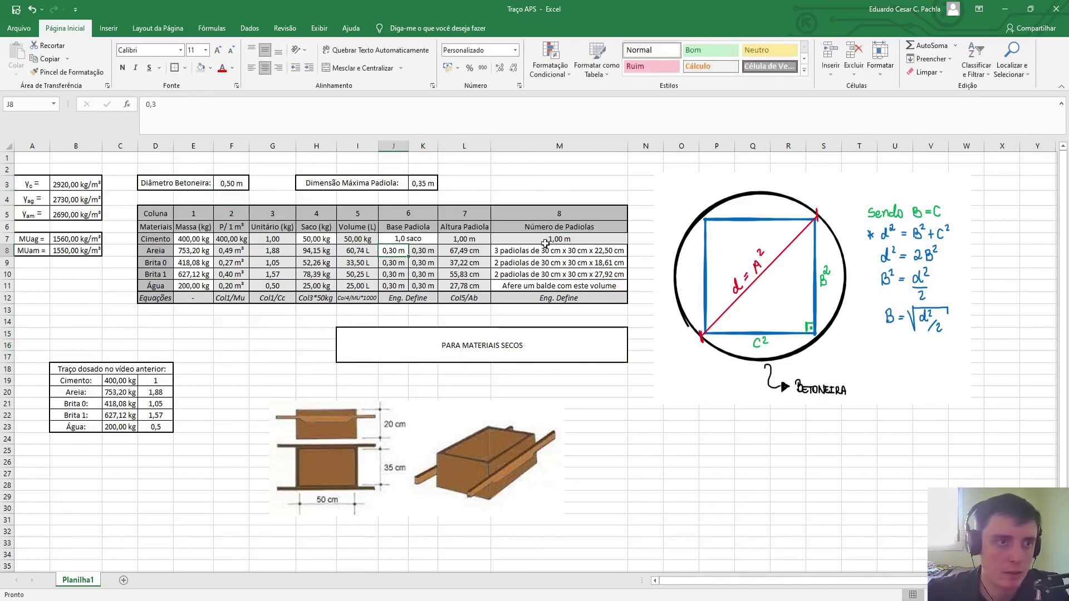
type("0,35")
key("Return")
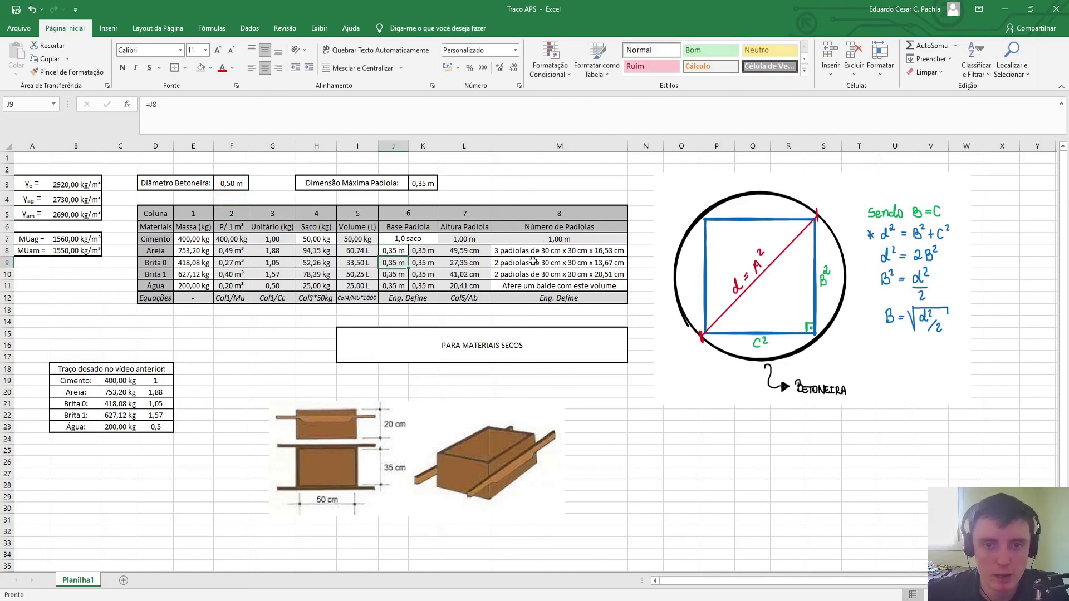
left_click_drag(541, 253, 545, 280)
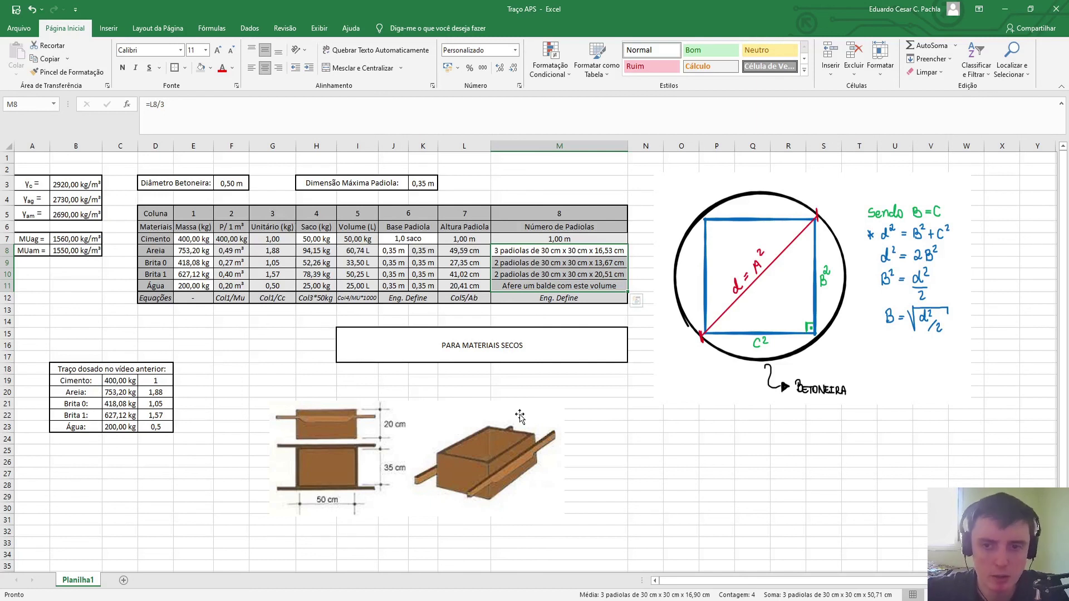
left_click(196, 348)
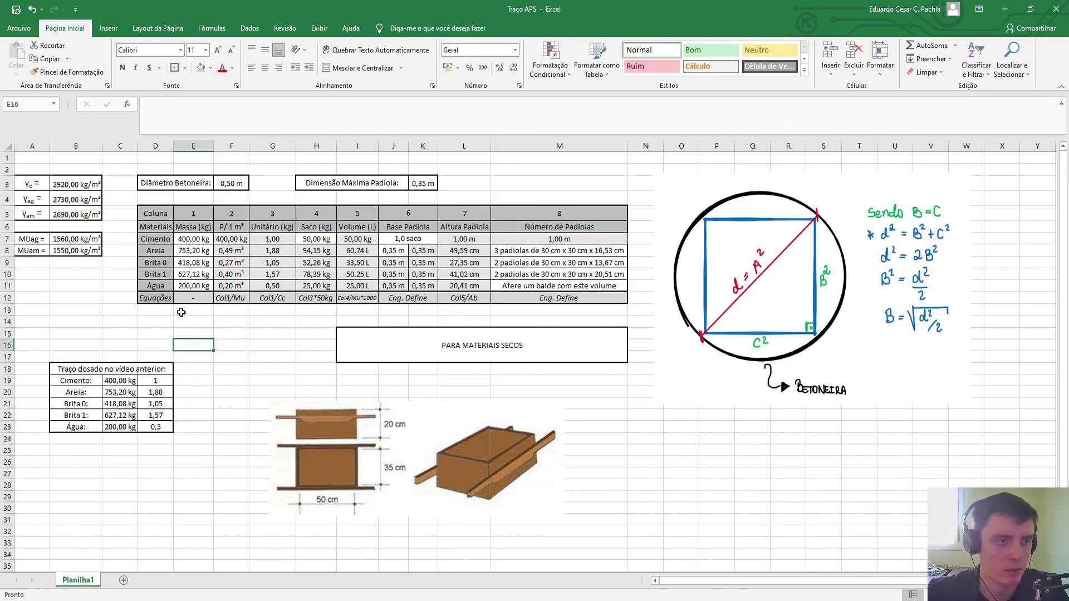